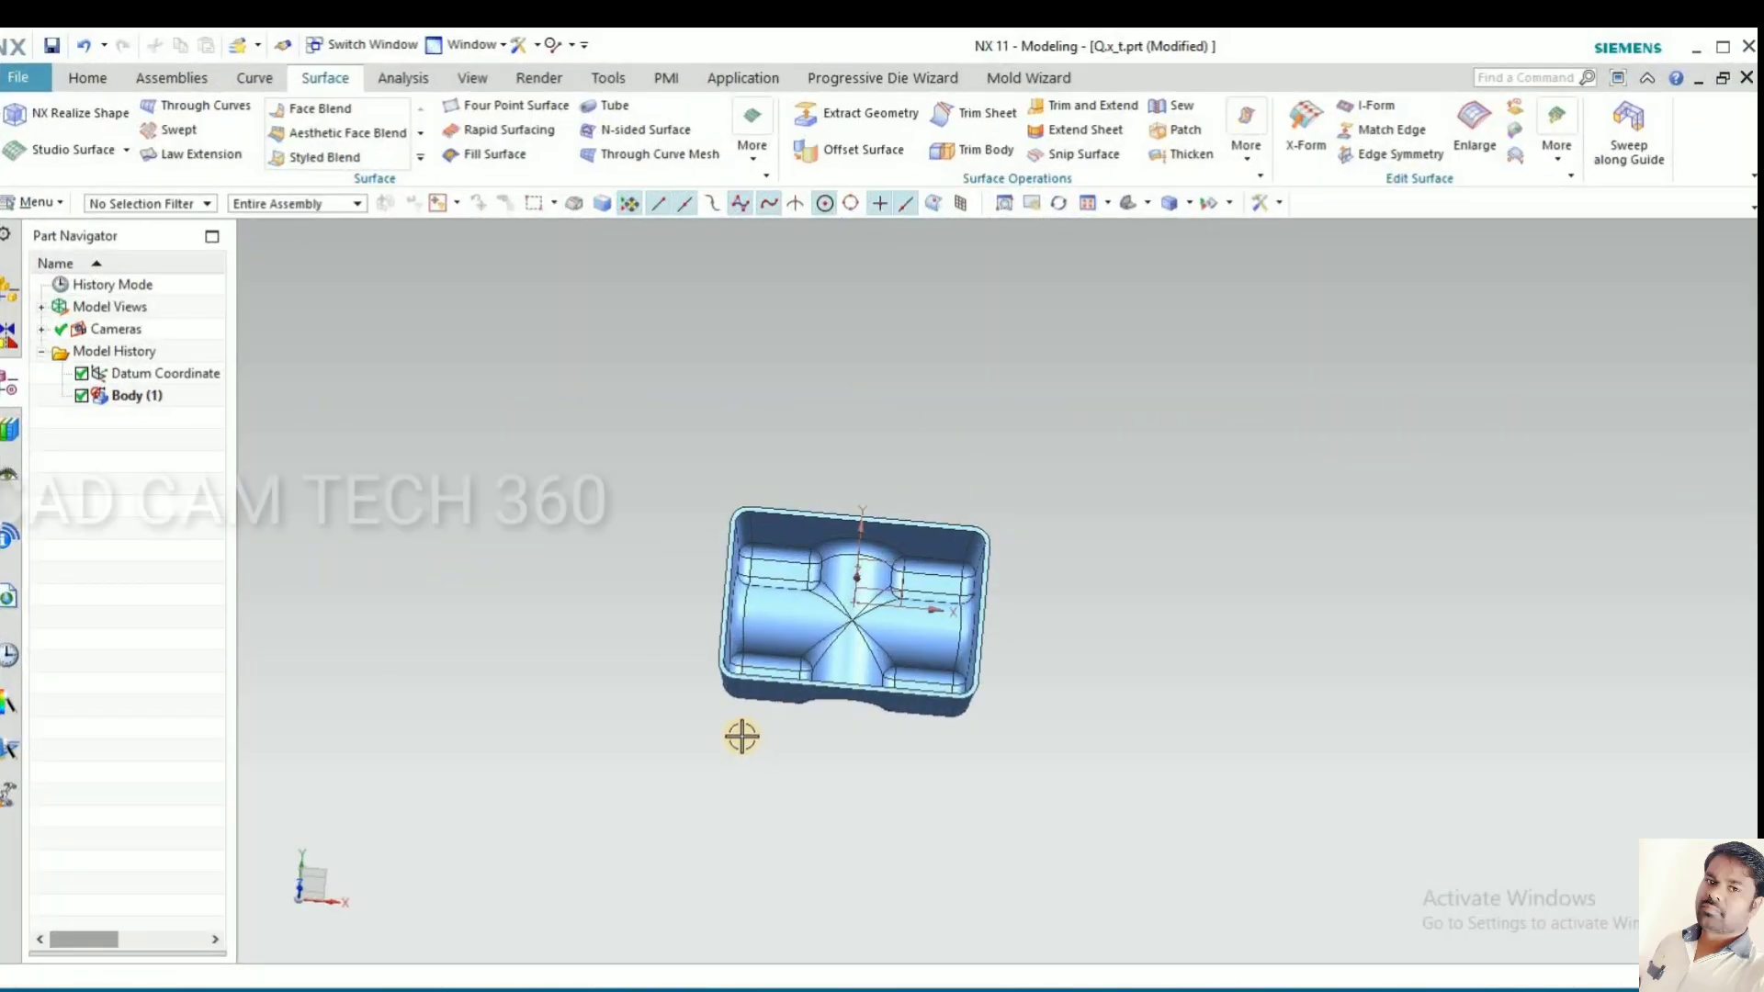
Start a new sketch on the datum plane under the part.
middle_click_drag(1059, 556, 939, 599)
scroll(937, 598, "up", 3)
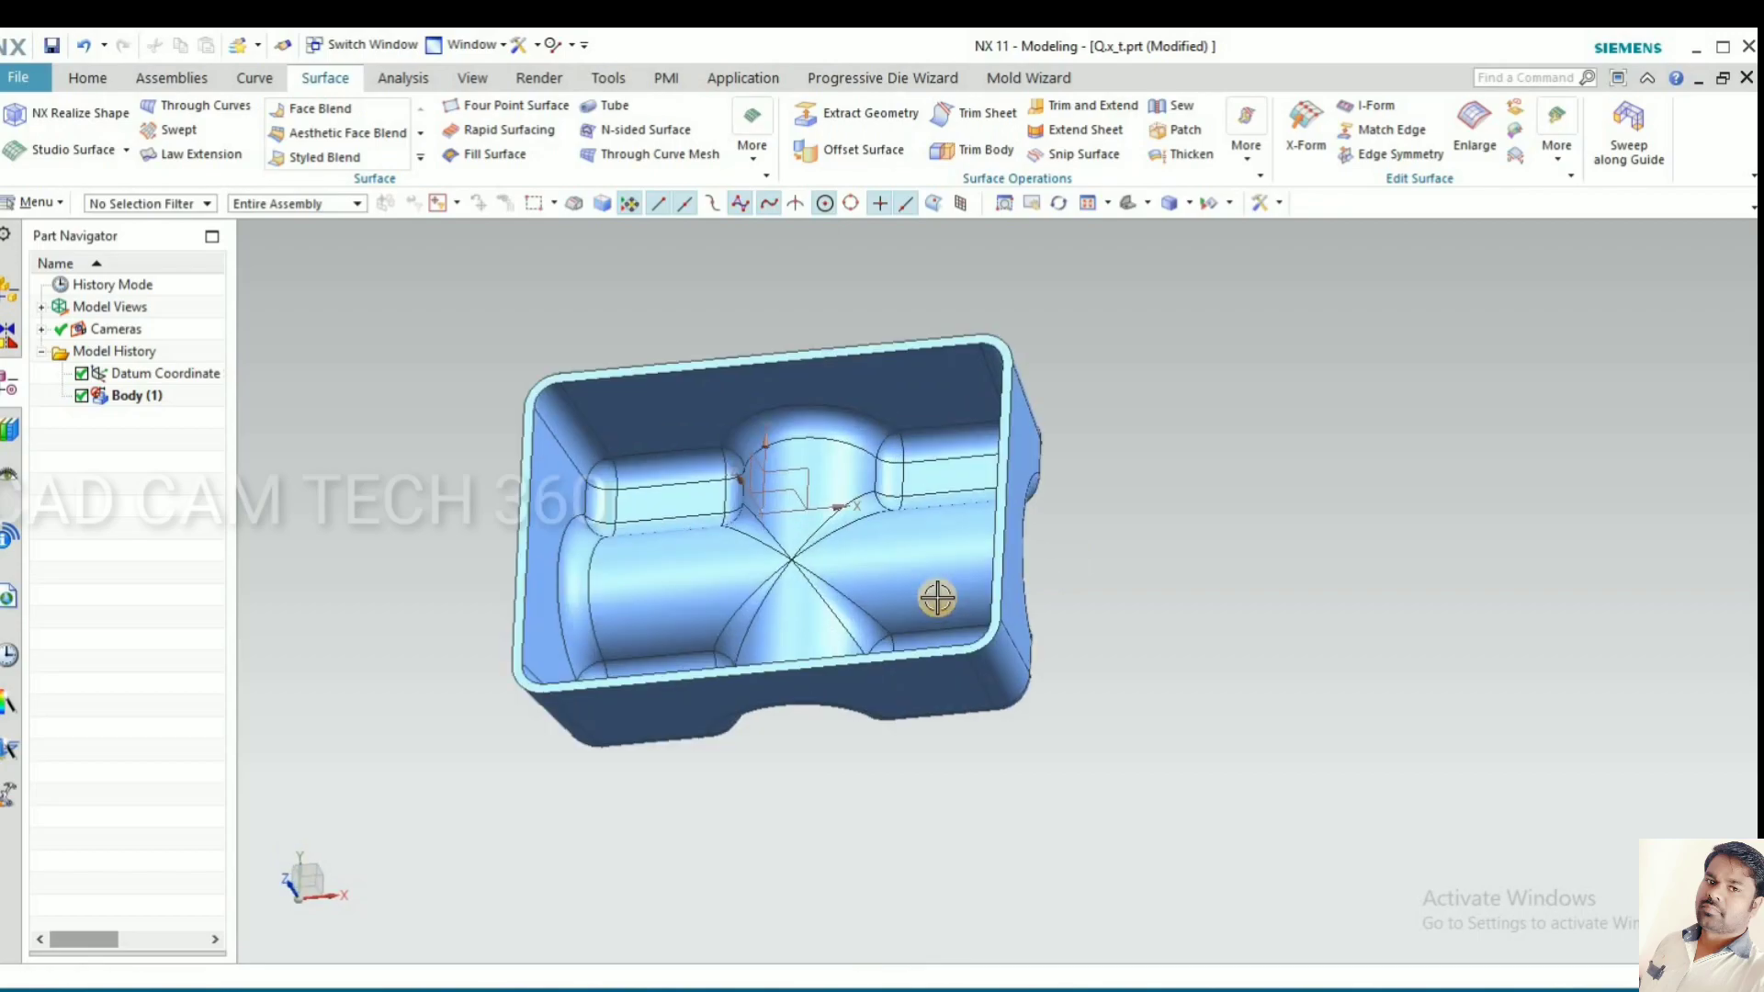
scroll(1054, 551, "down", 3)
mouse_move(1054, 551)
middle_mouse_down()
mouse_move(1052, 569)
mouse_move(1029, 558)
middle_mouse_up()
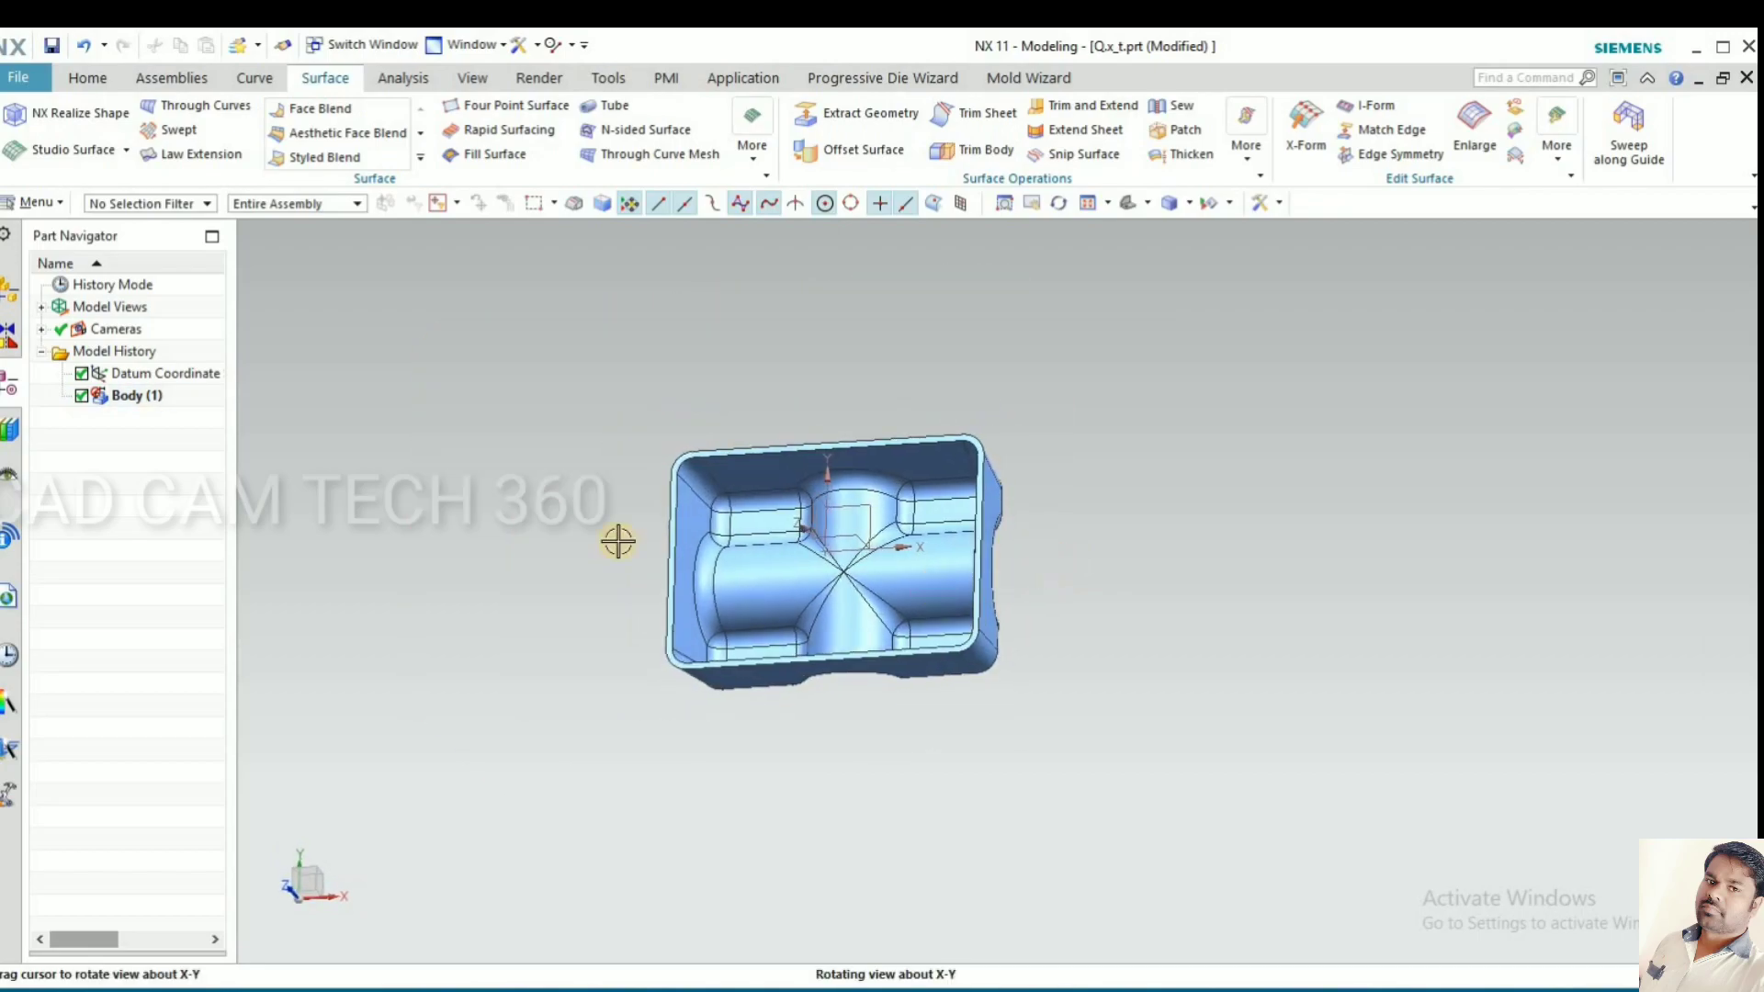
left_click(87, 78)
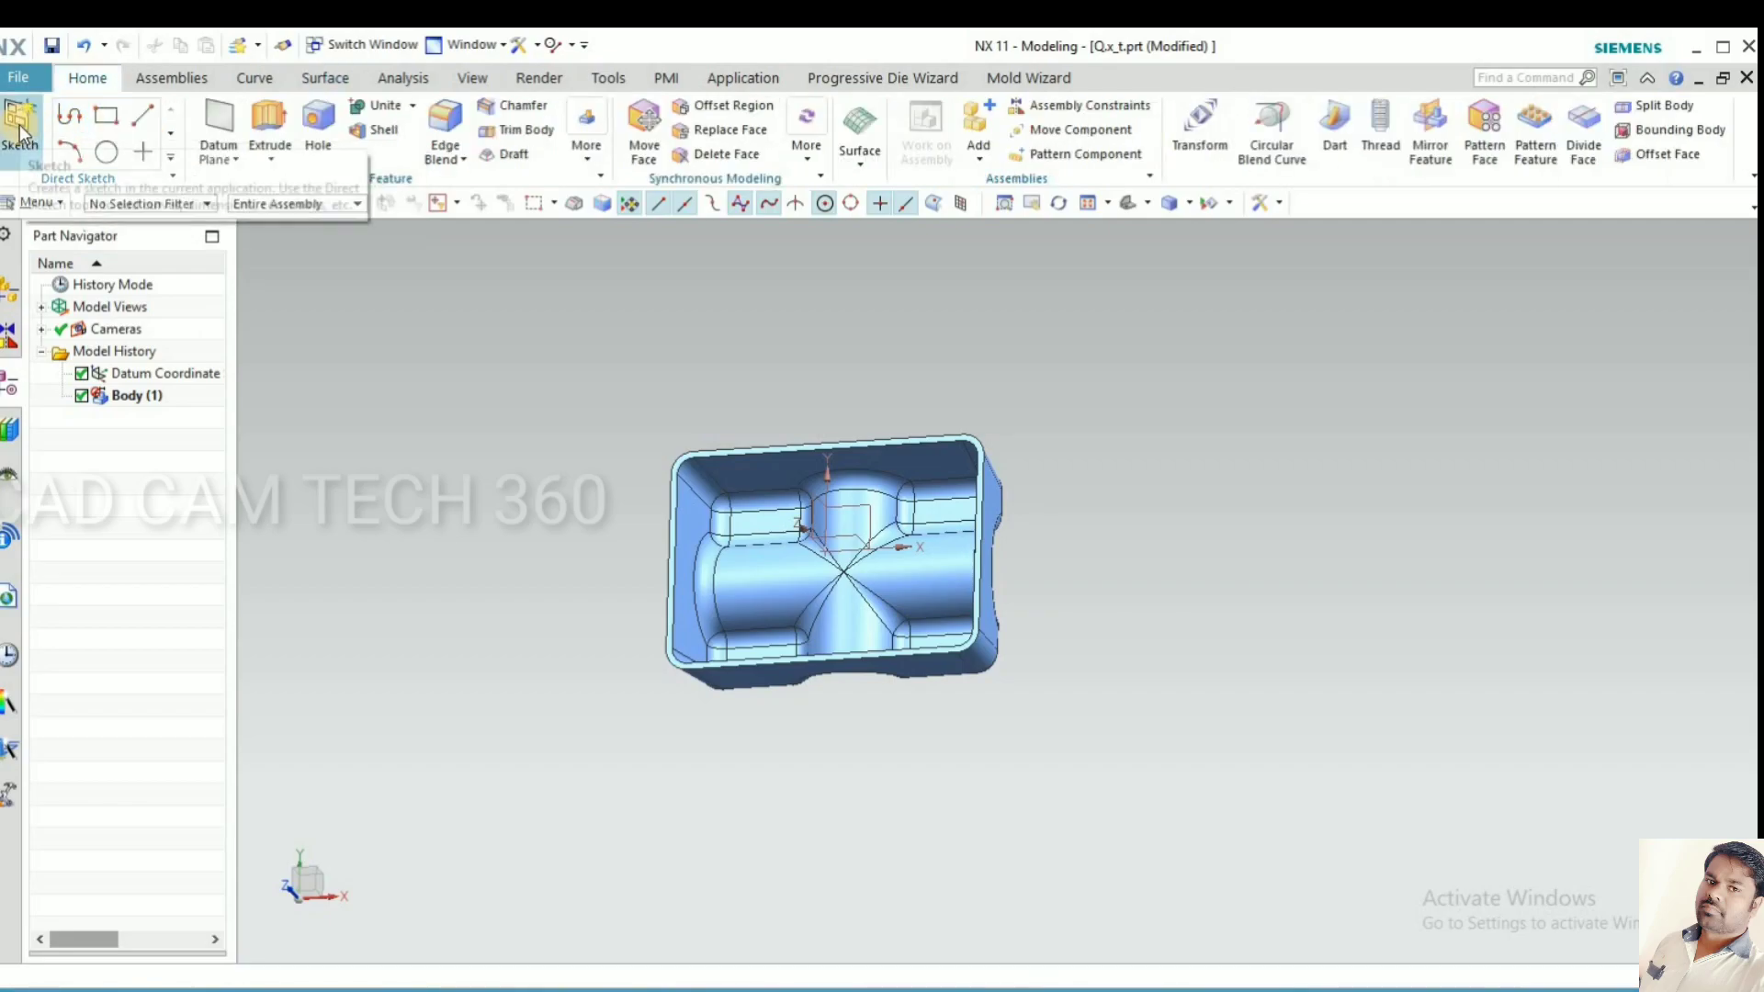
left_click(69, 152)
scroll(603, 523, "down", 3)
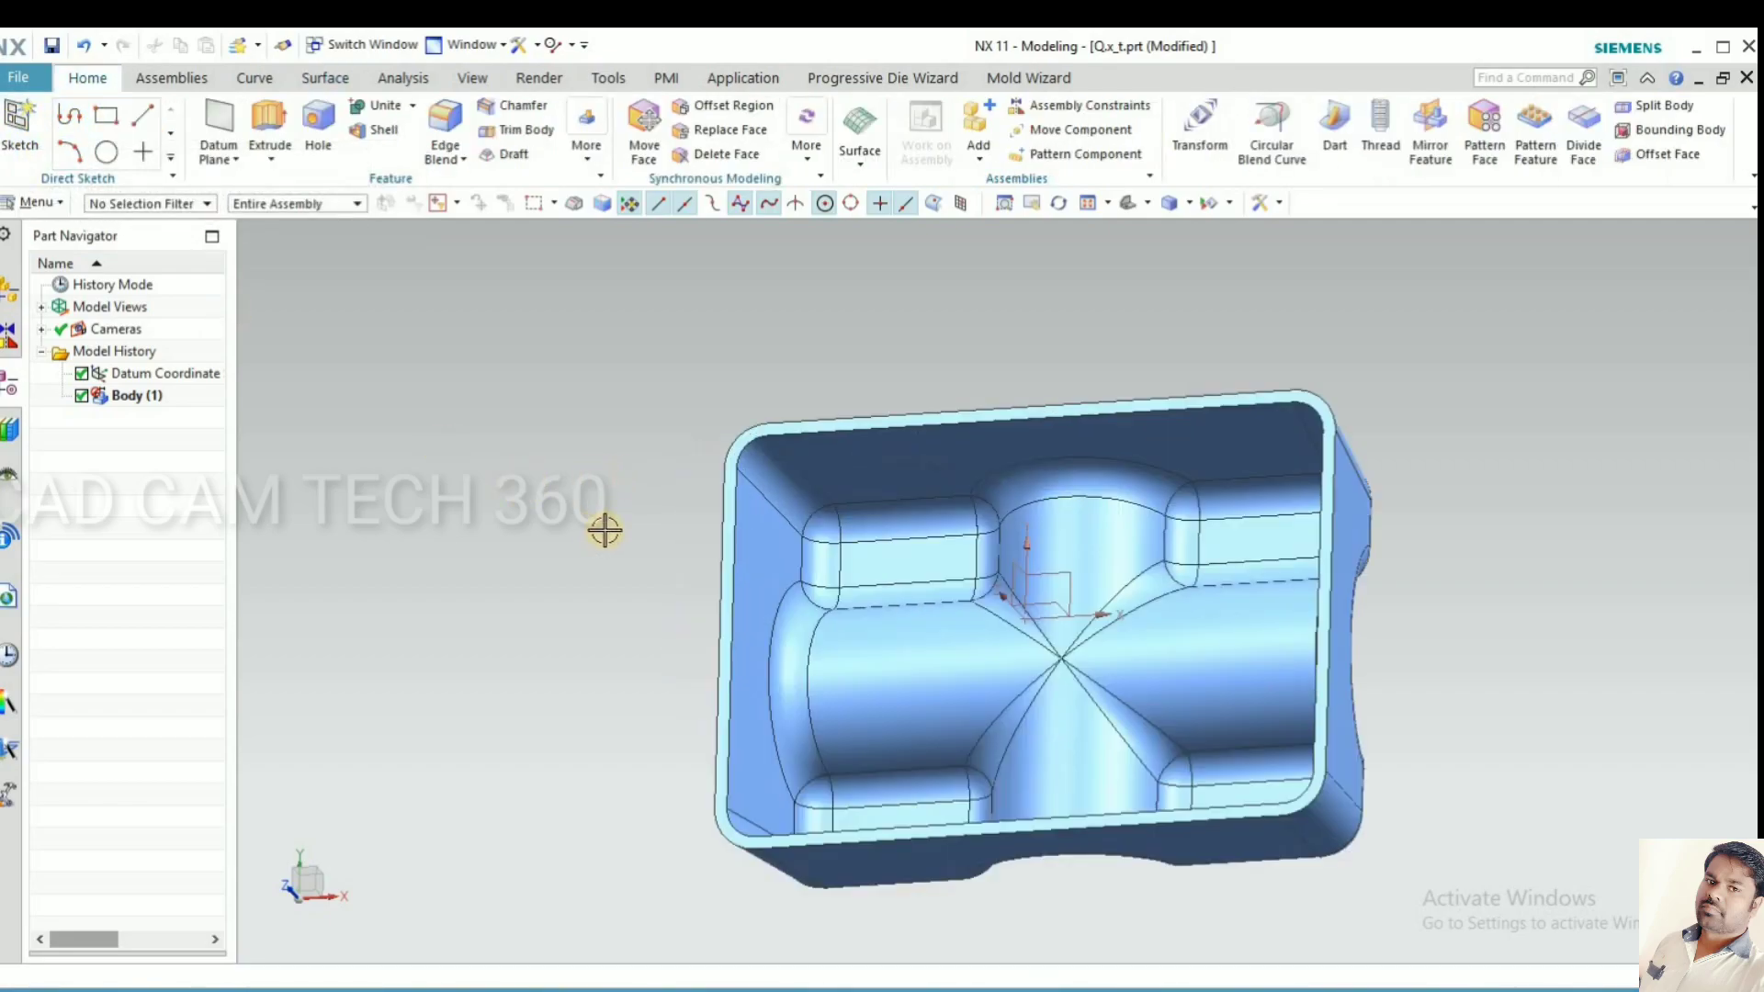
scroll(603, 524, "up", 3)
middle_click_drag(603, 523, 560, 496)
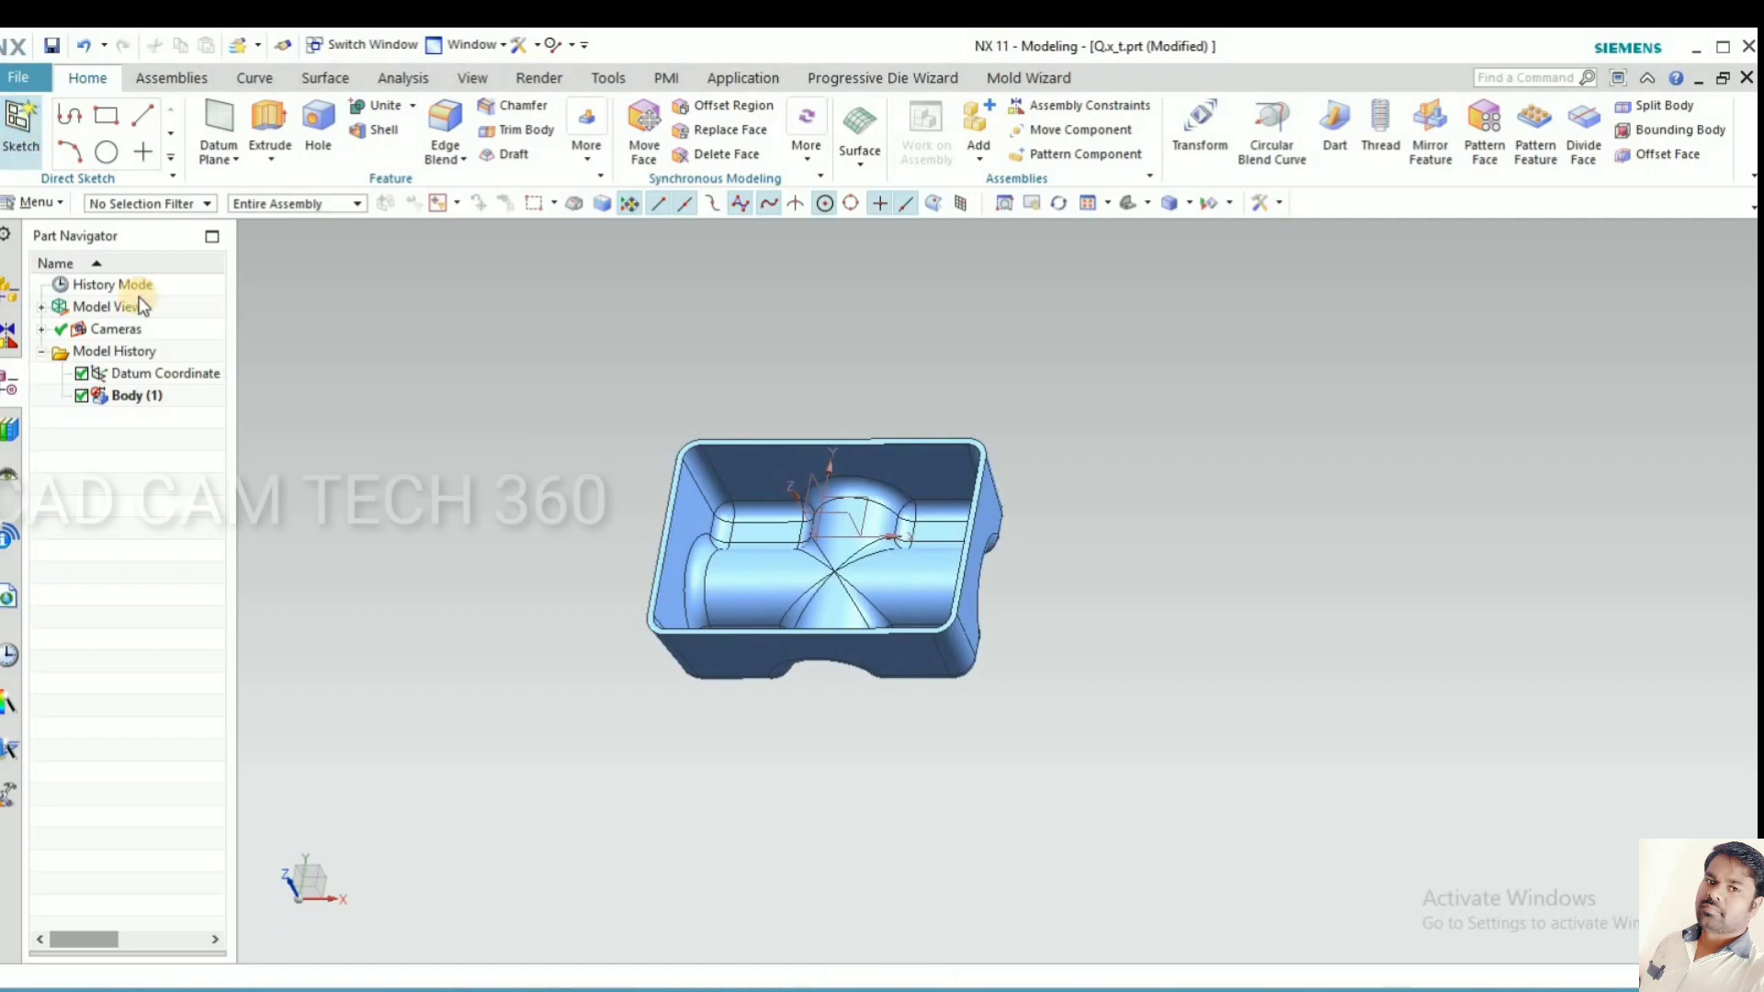
left_click(20, 124)
scroll(799, 538, "down", 4)
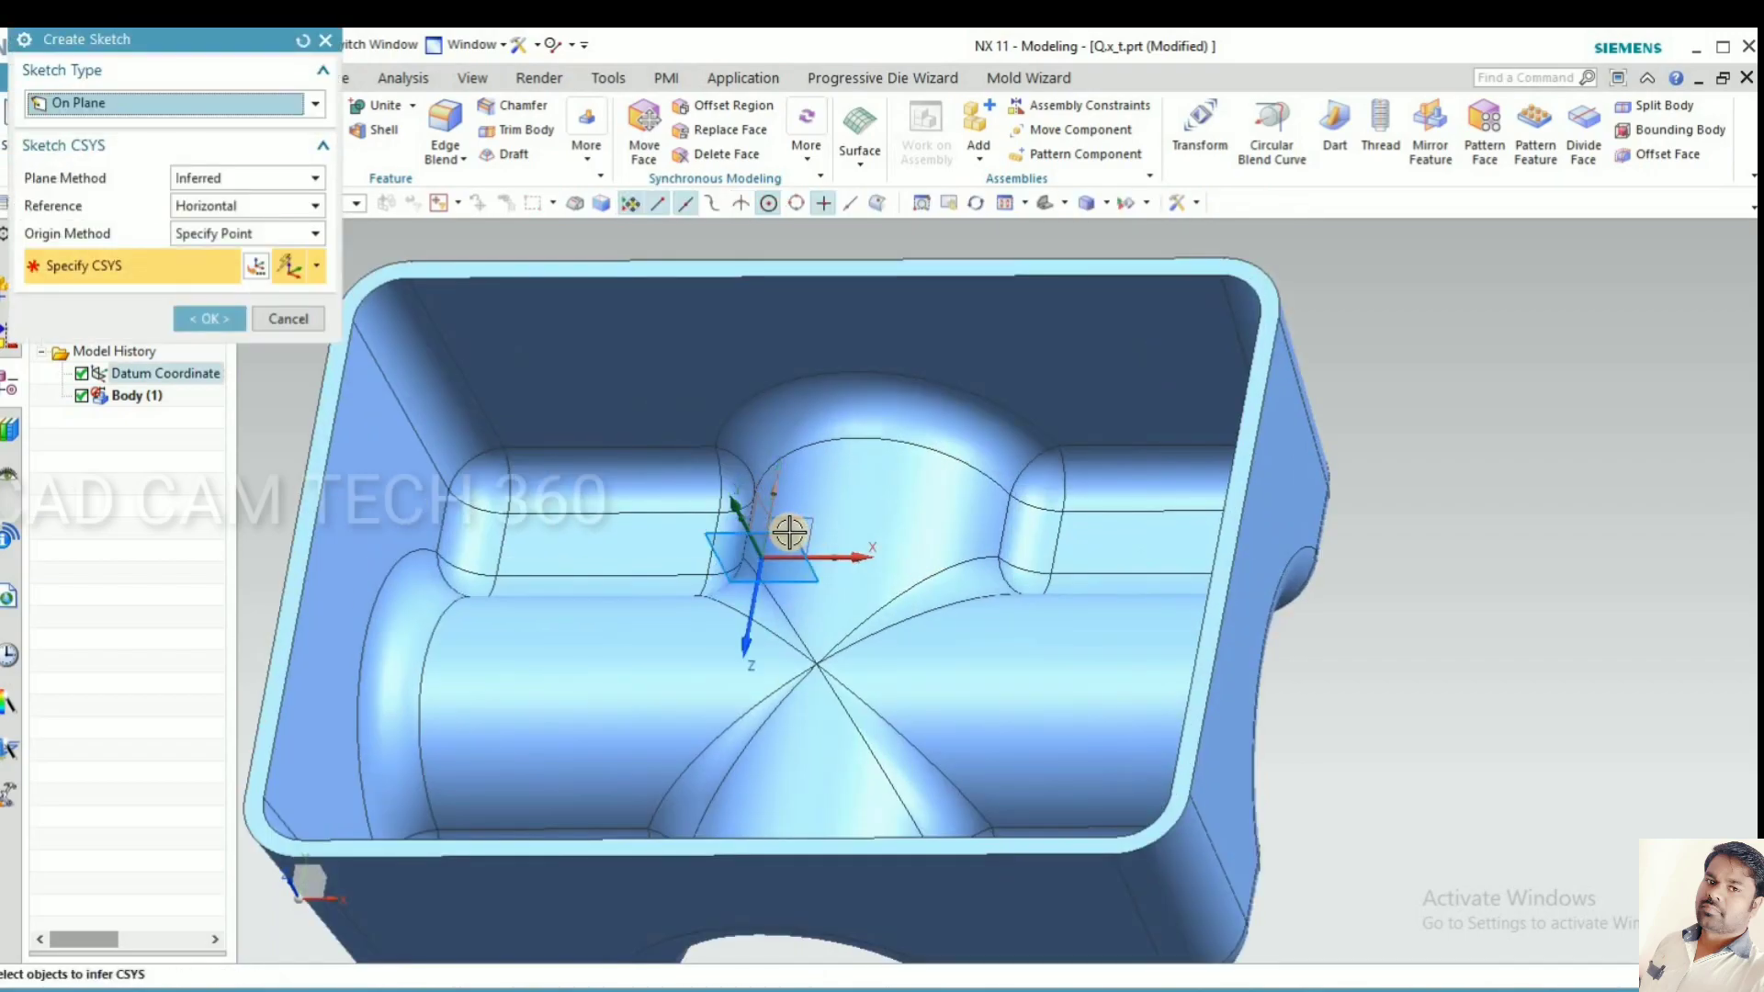
left_click(787, 512)
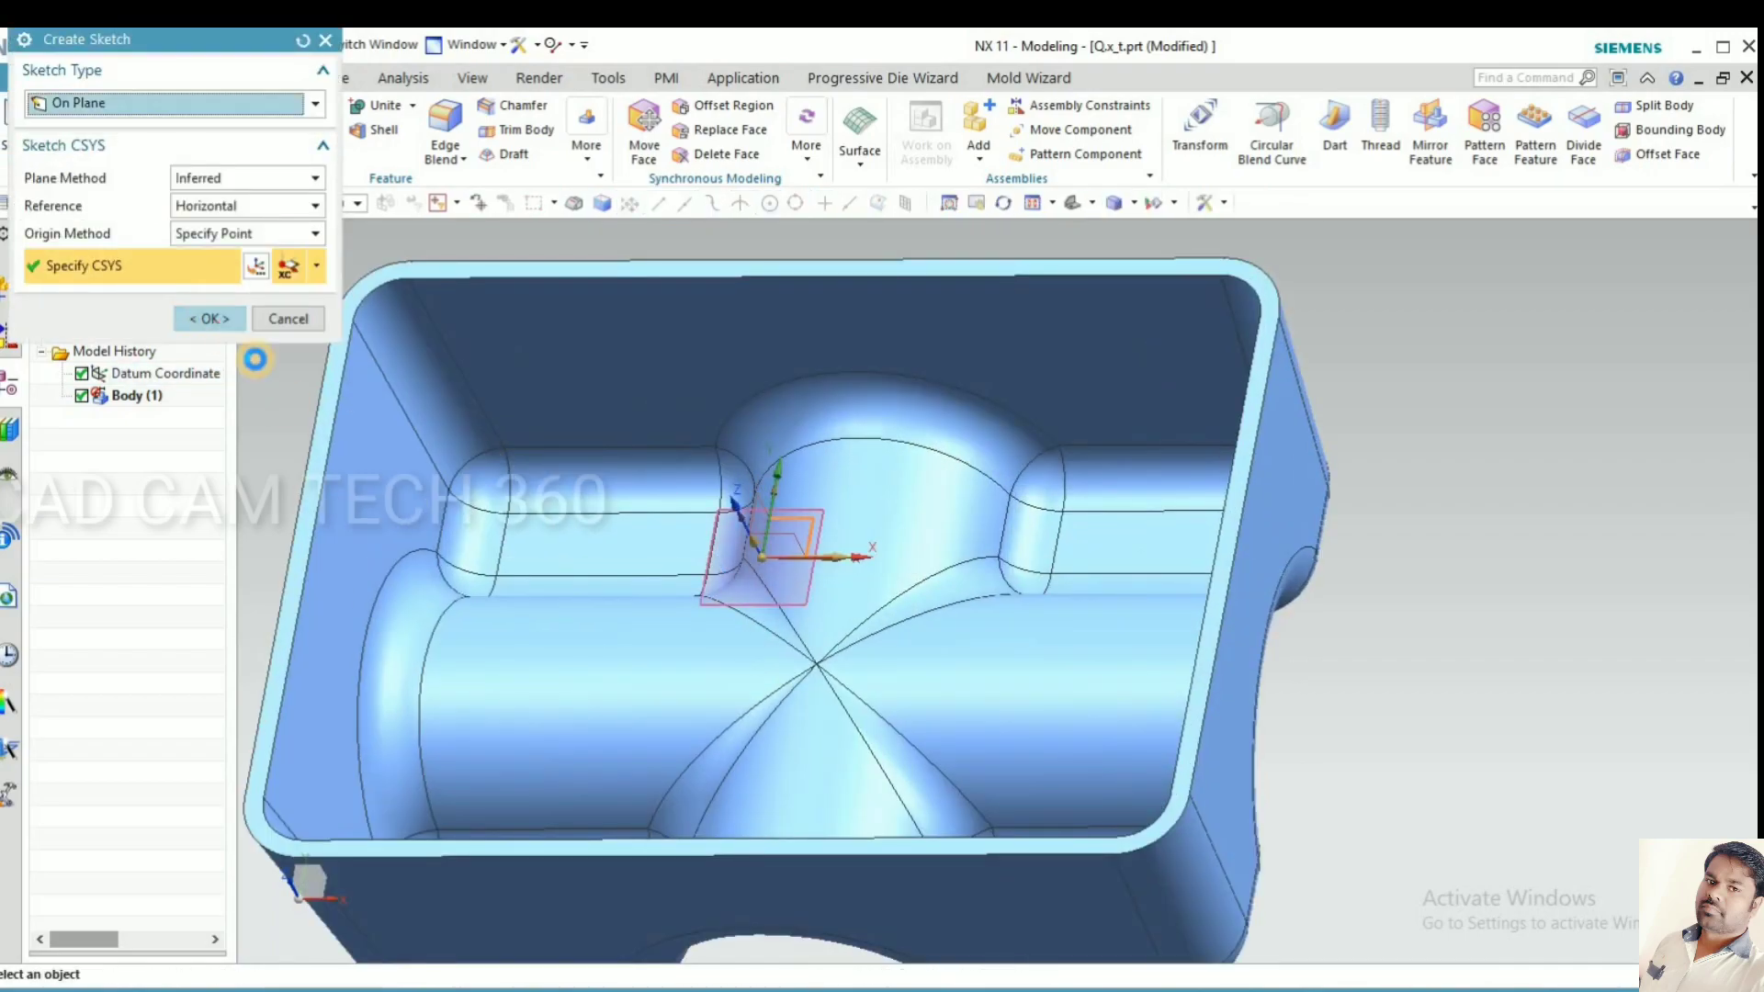
scroll(650, 616, "down", 5)
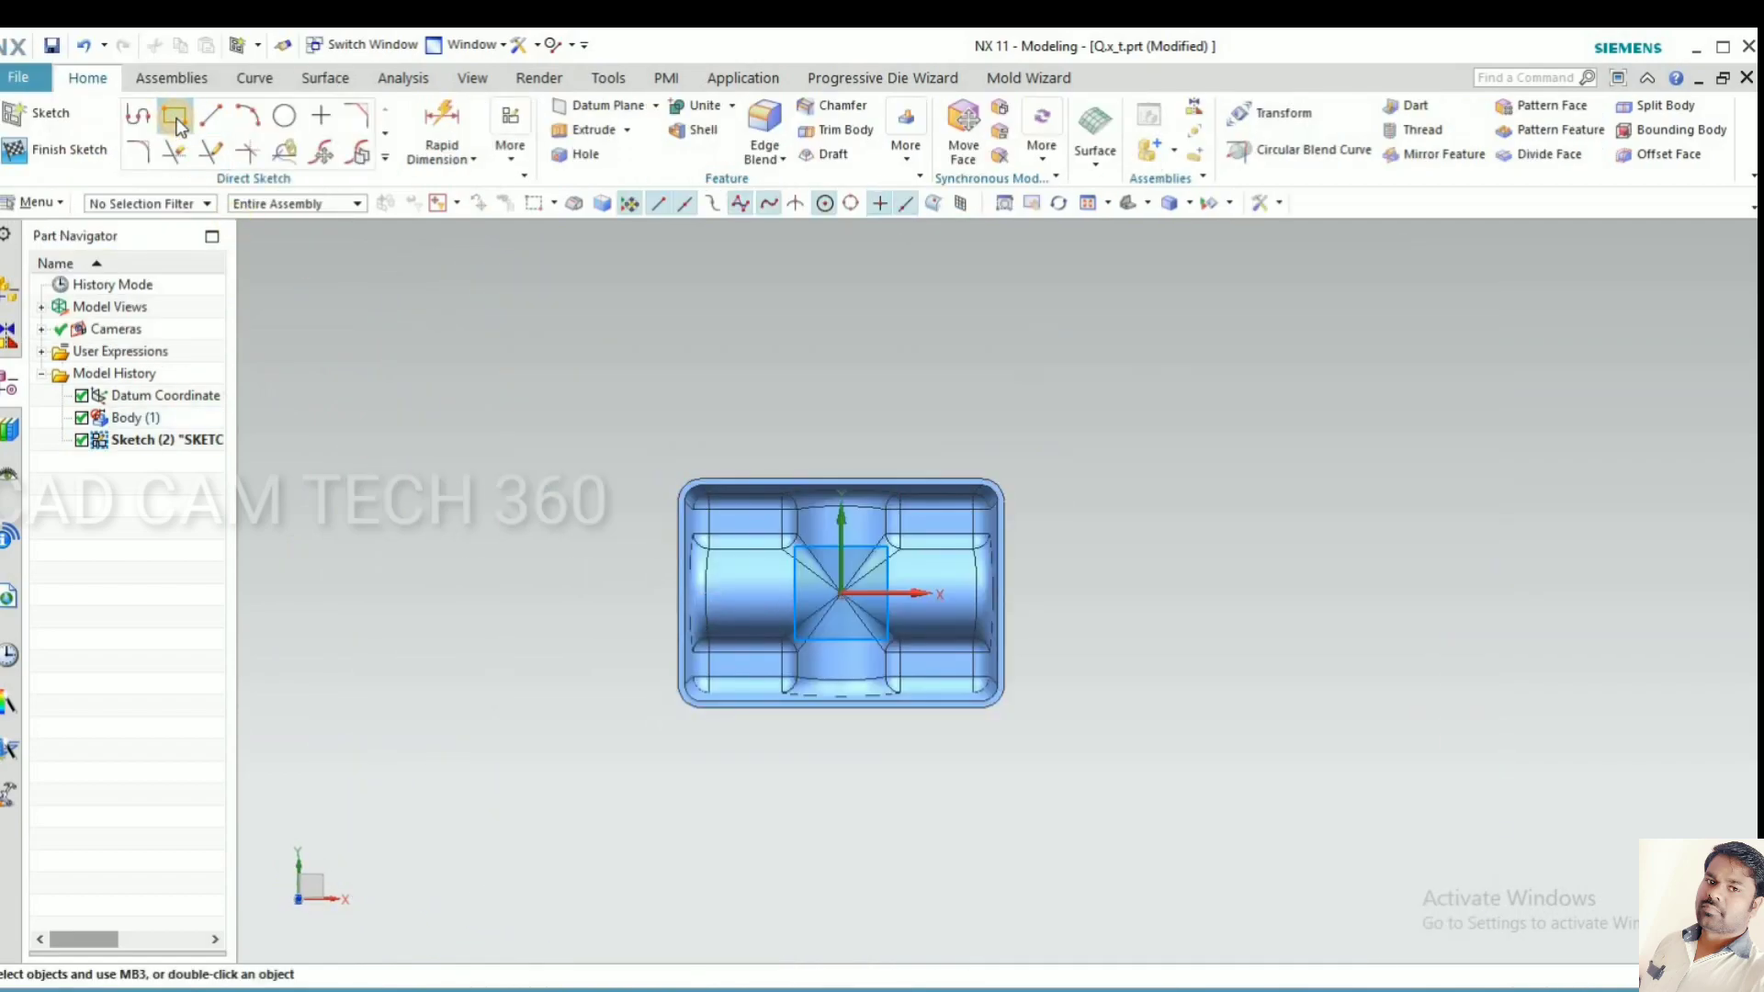
Draw a 152 × 130 centre rectangle at the origin enclosing the part, then finish the sketch.
left_click(175, 117)
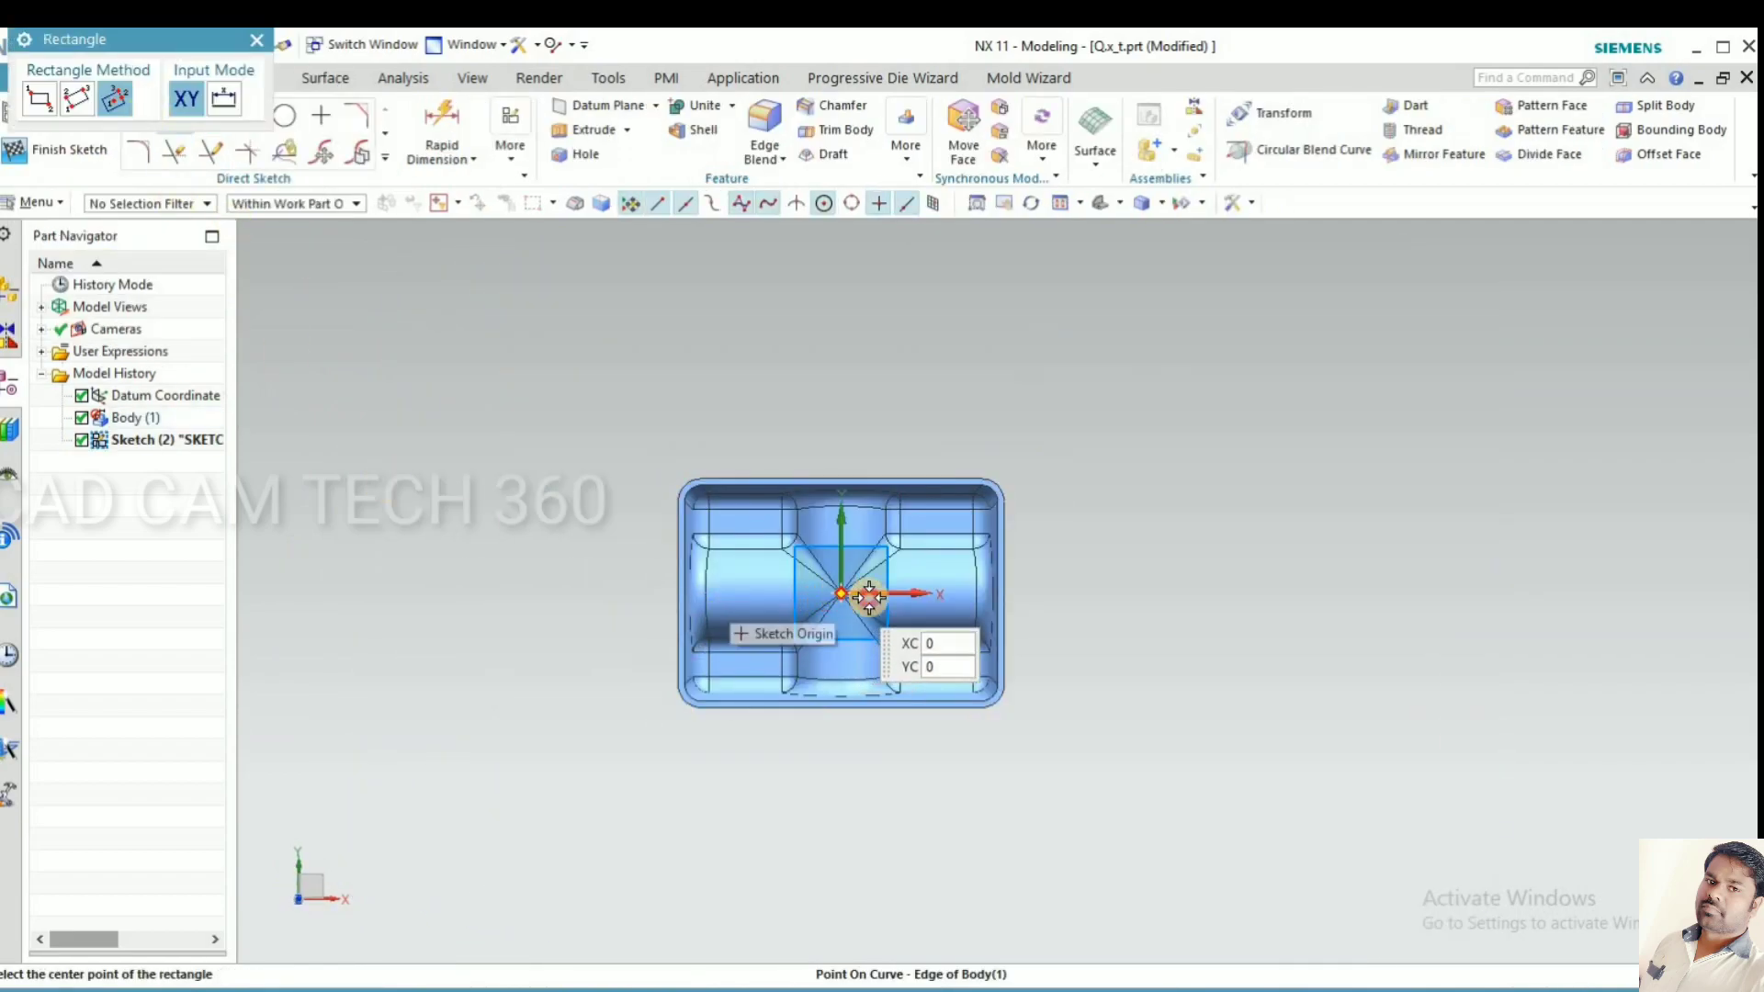
left_click(840, 594)
left_click(1089, 593)
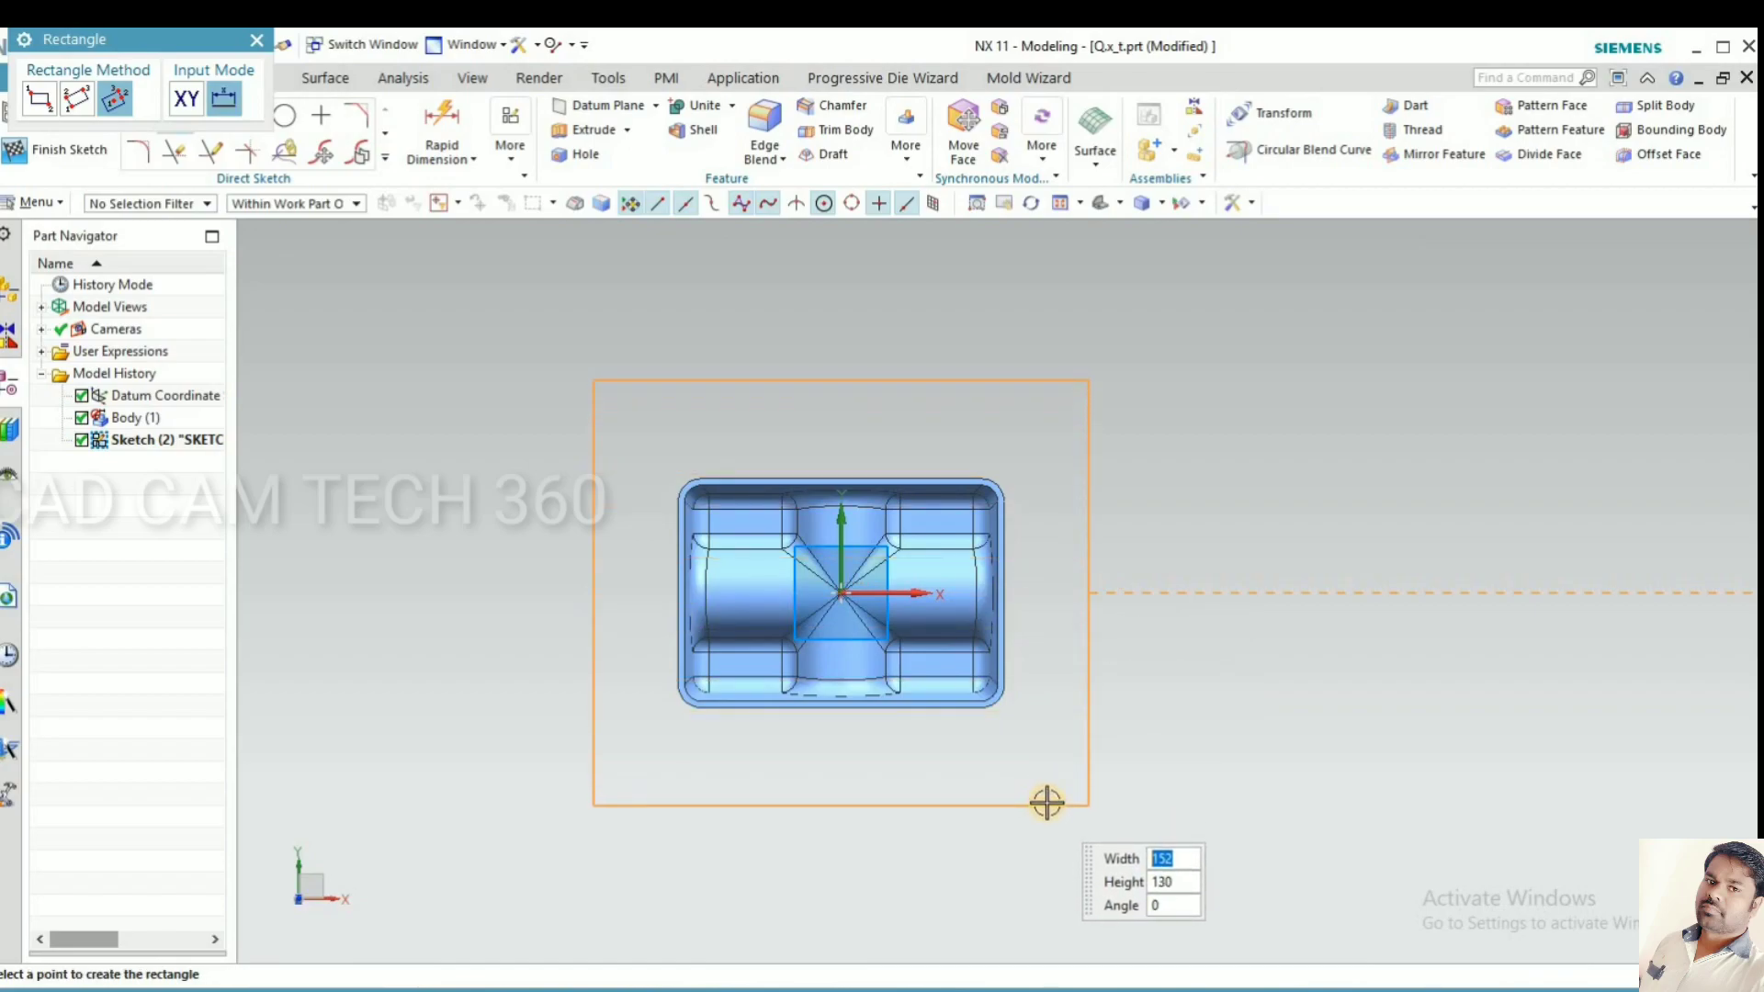
left_click(1044, 802)
scroll(560, 677, "down", 1)
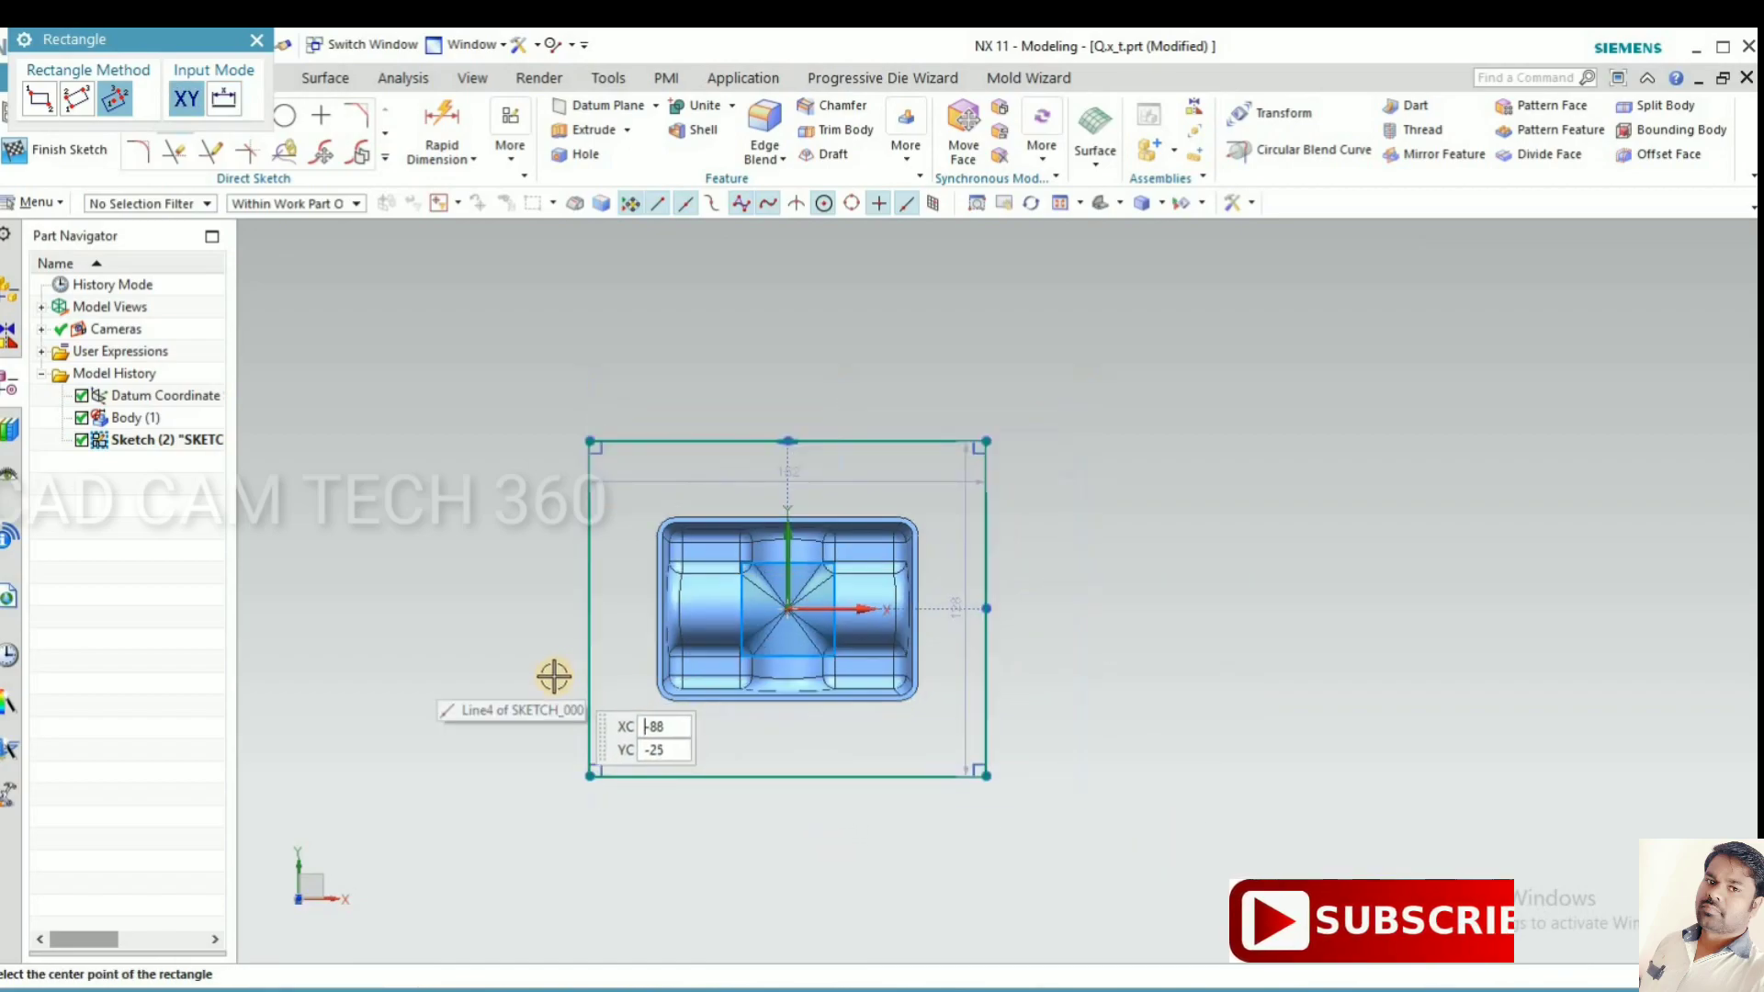
middle_click(554, 676)
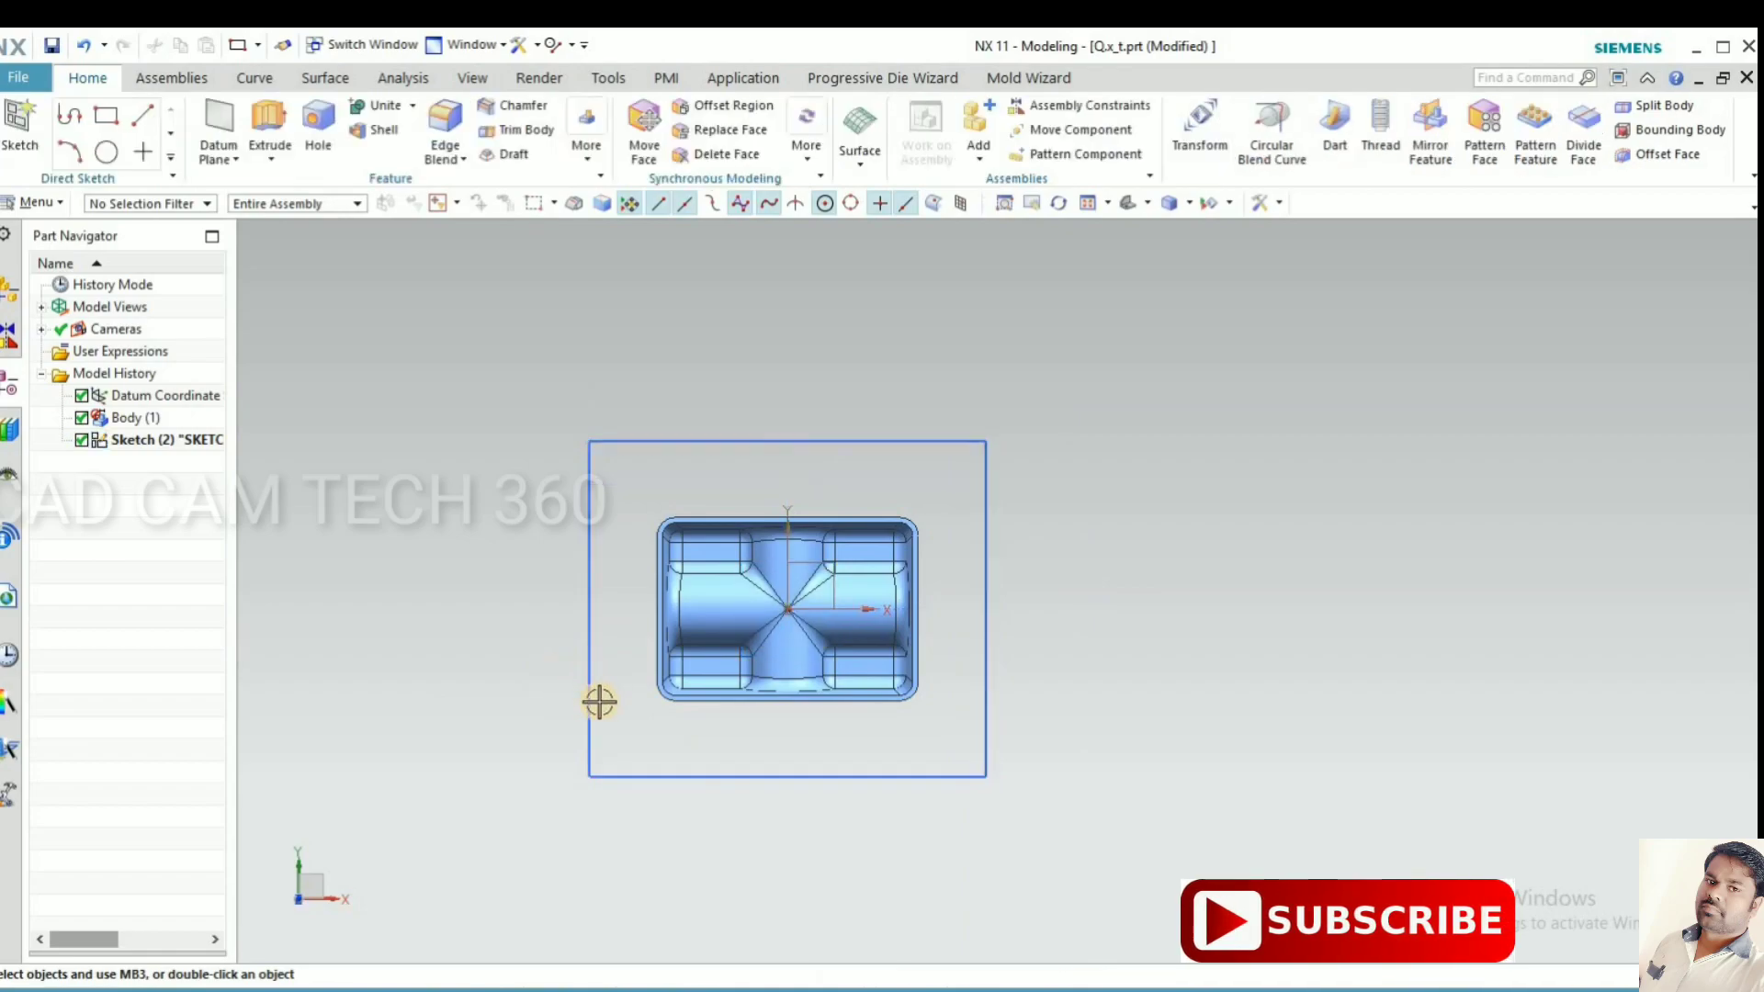
Extrude the rectangle into a solid block from -49 to 22 mm.
middle_click_drag(598, 701, 566, 609)
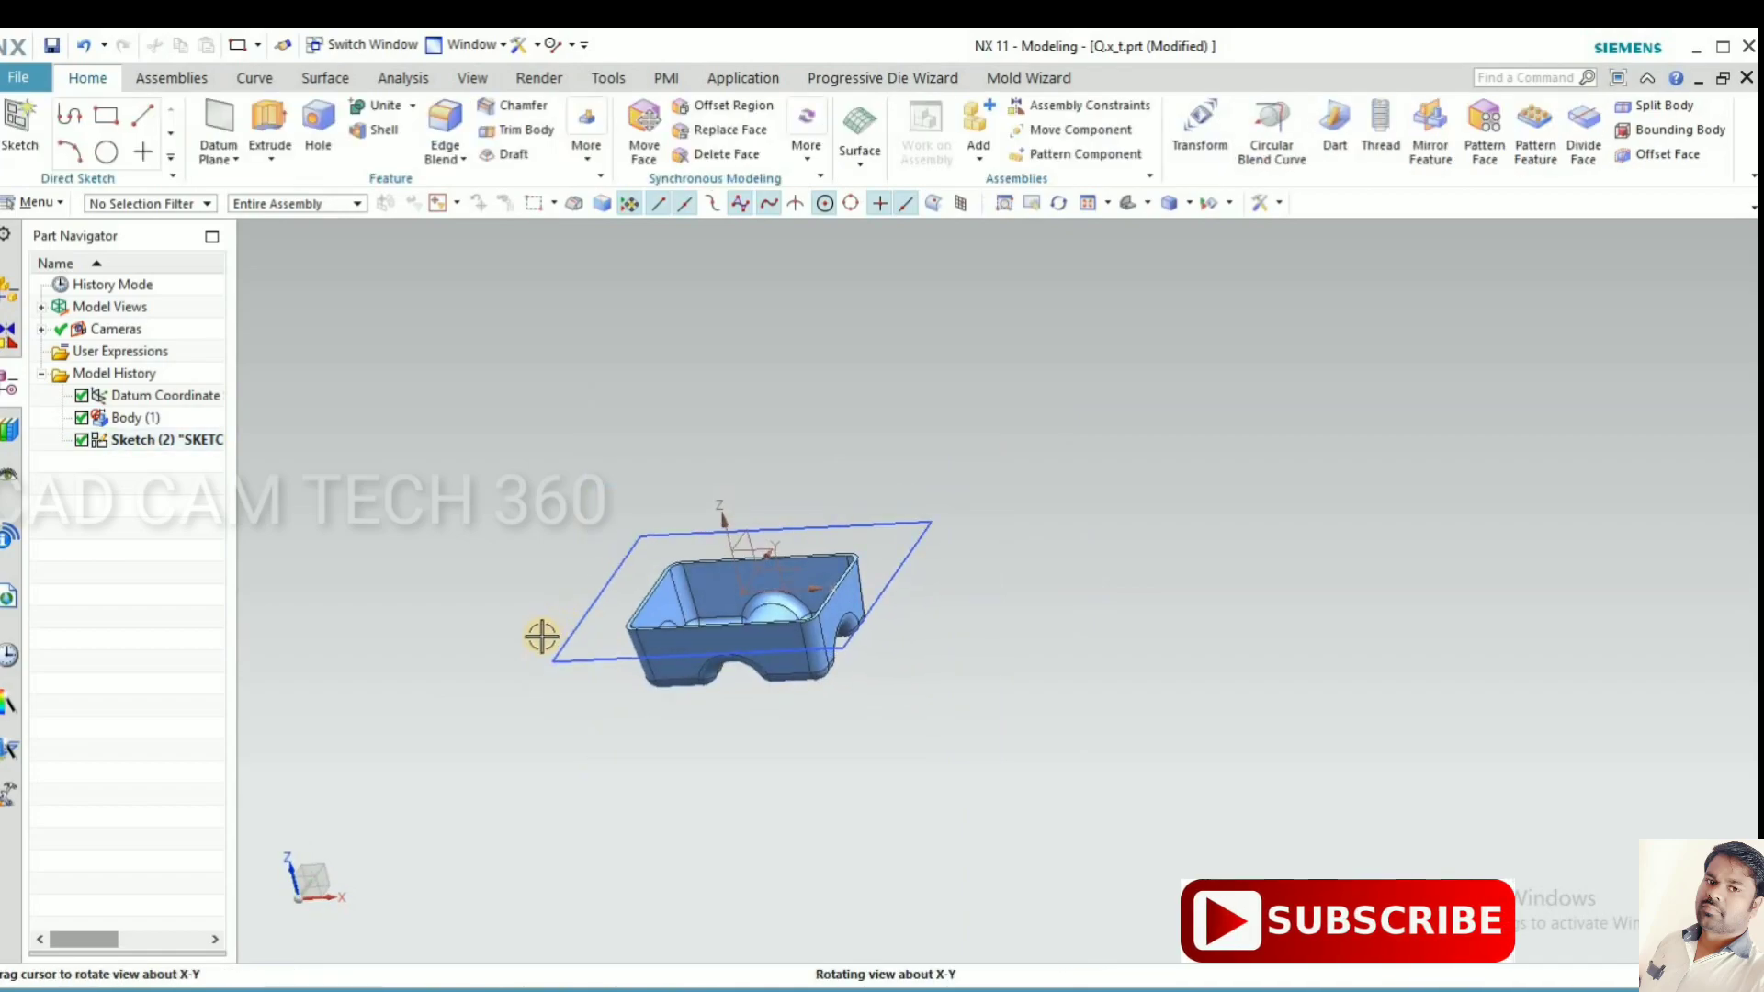
scroll(542, 636, "up", 1)
key("x")
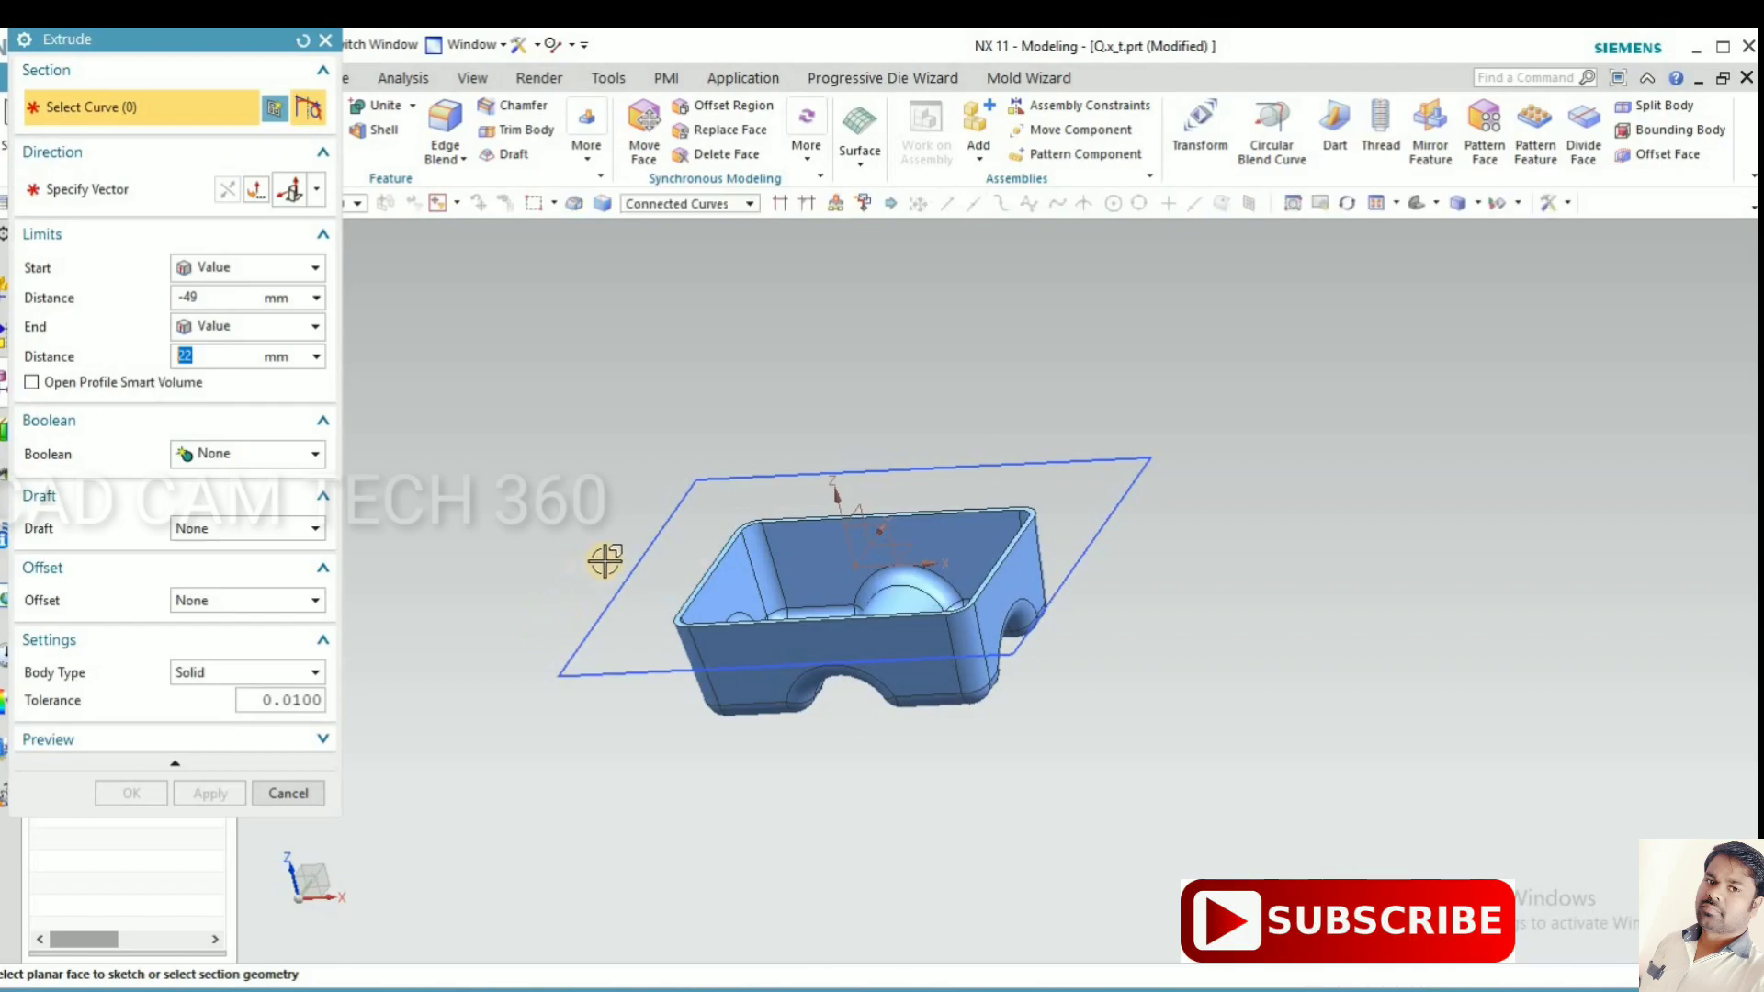
left_click(638, 564)
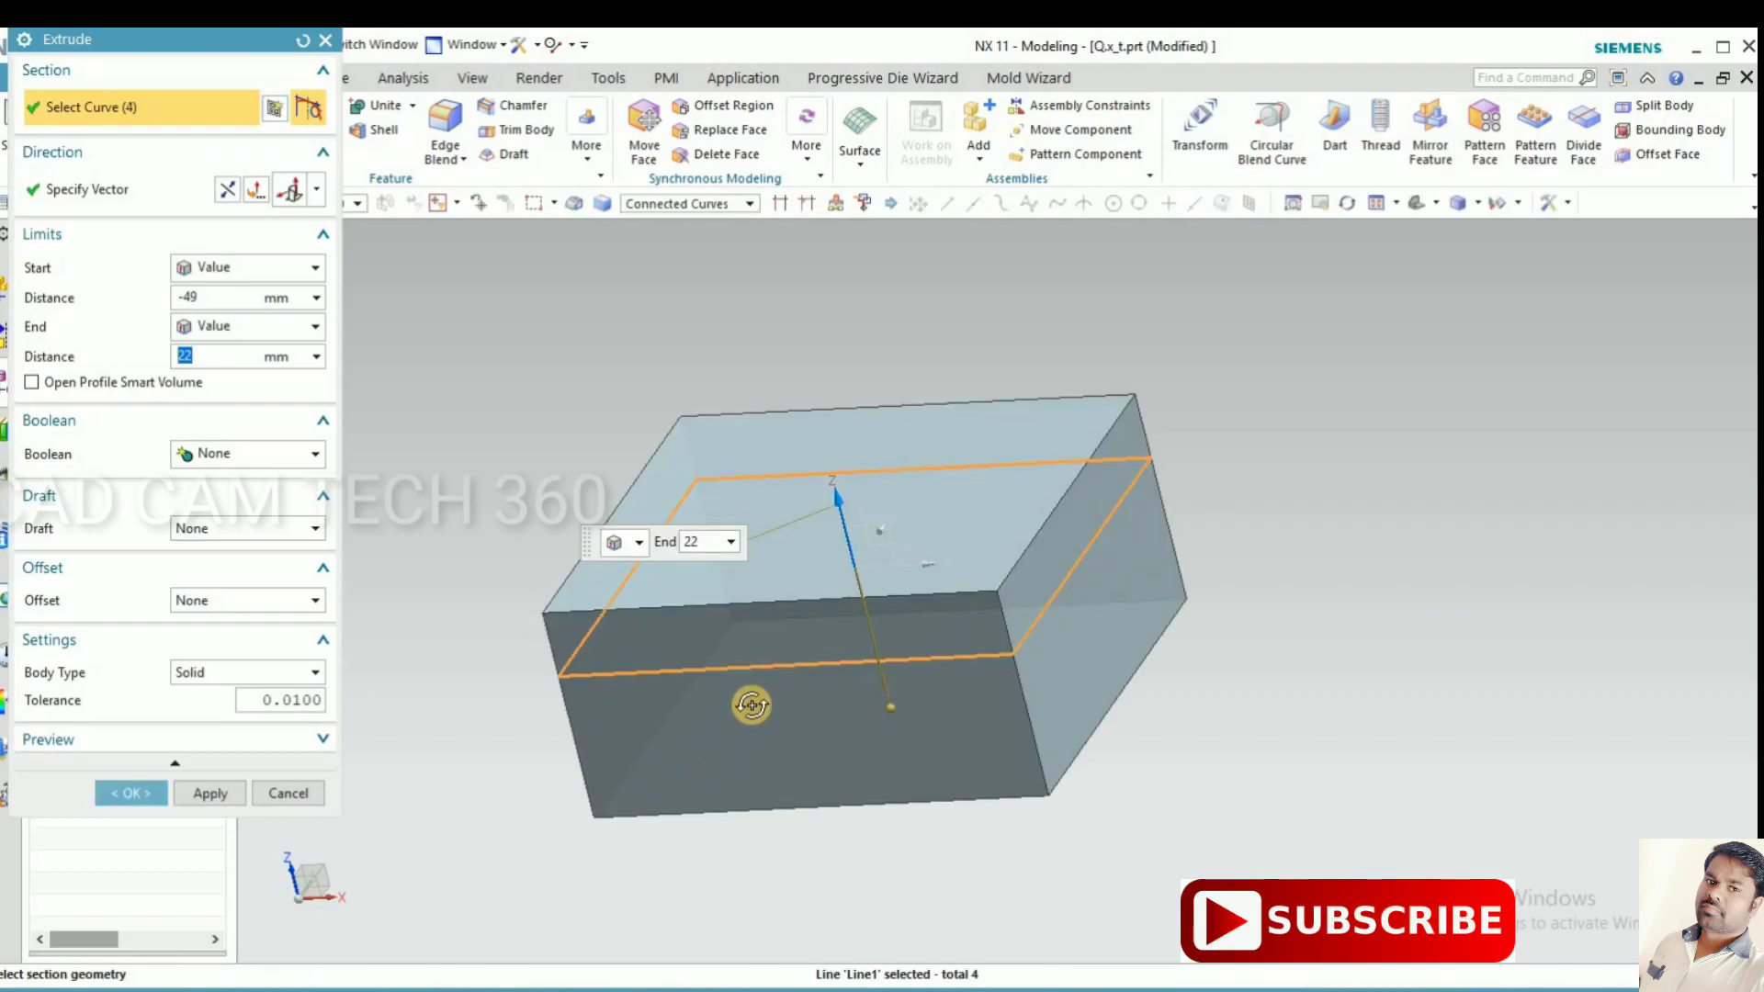
mouse_move(748, 704)
middle_mouse_down()
mouse_move(736, 724)
mouse_move(70, 815)
mouse_move(120, 799)
middle_mouse_up()
left_click(134, 793)
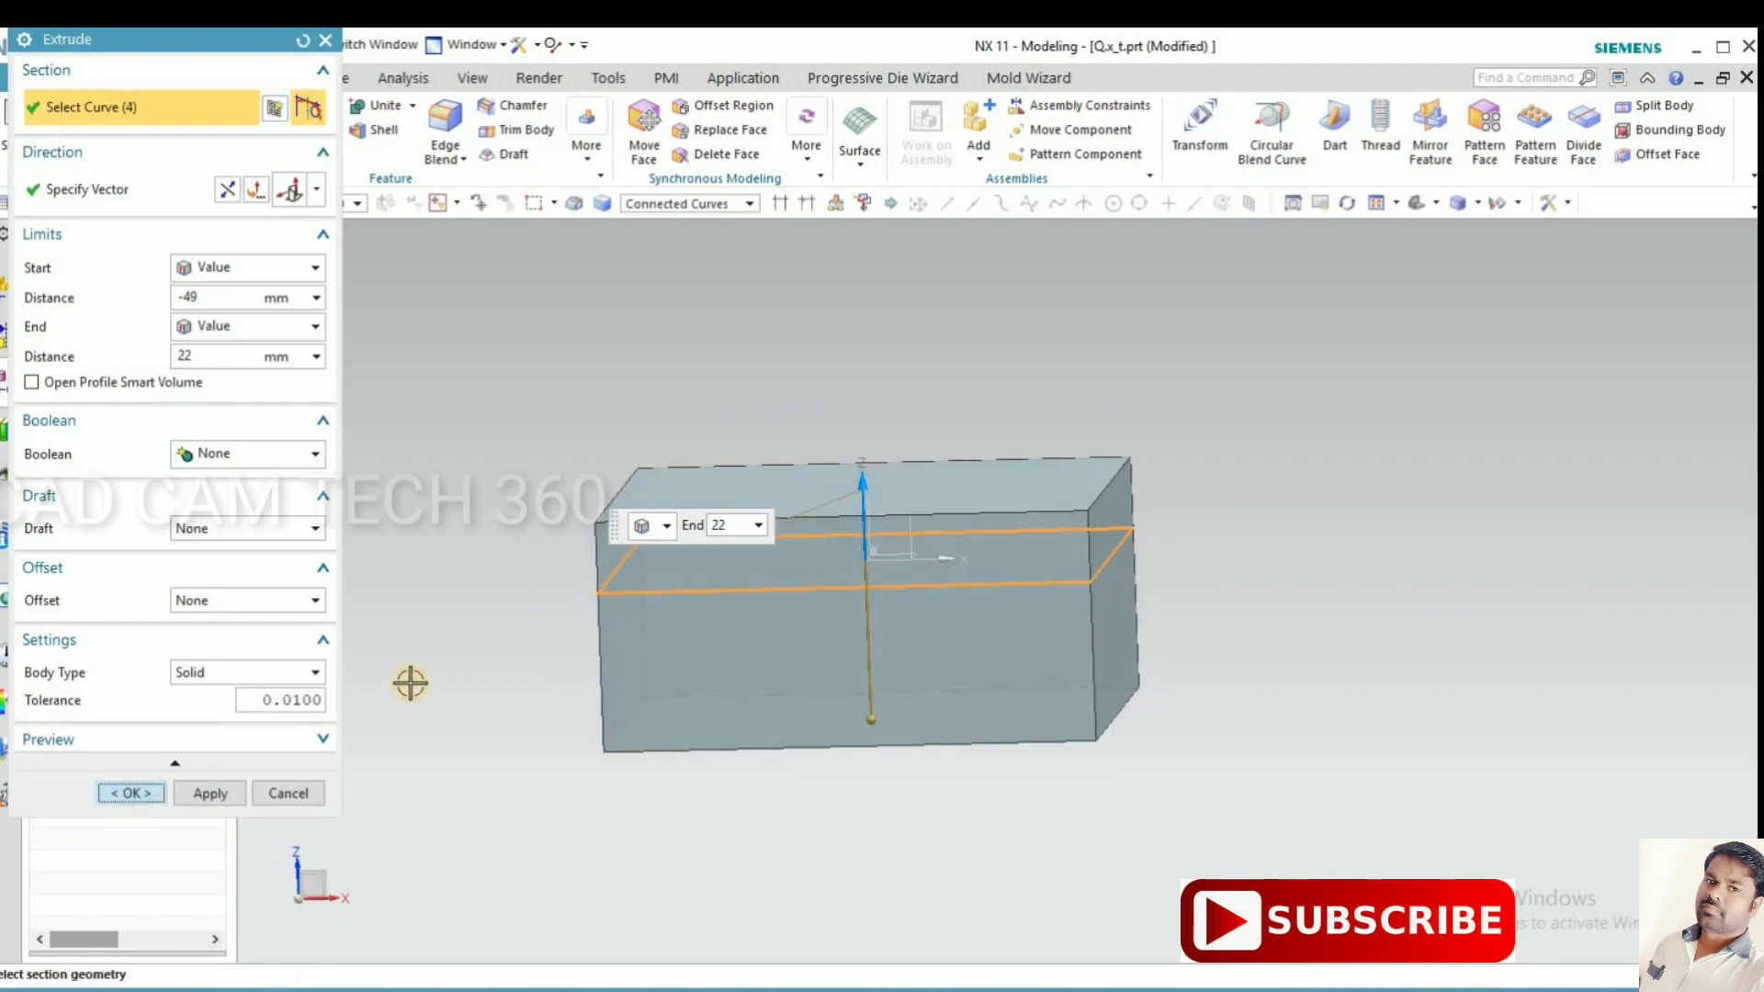
middle_click_drag(411, 682, 414, 710)
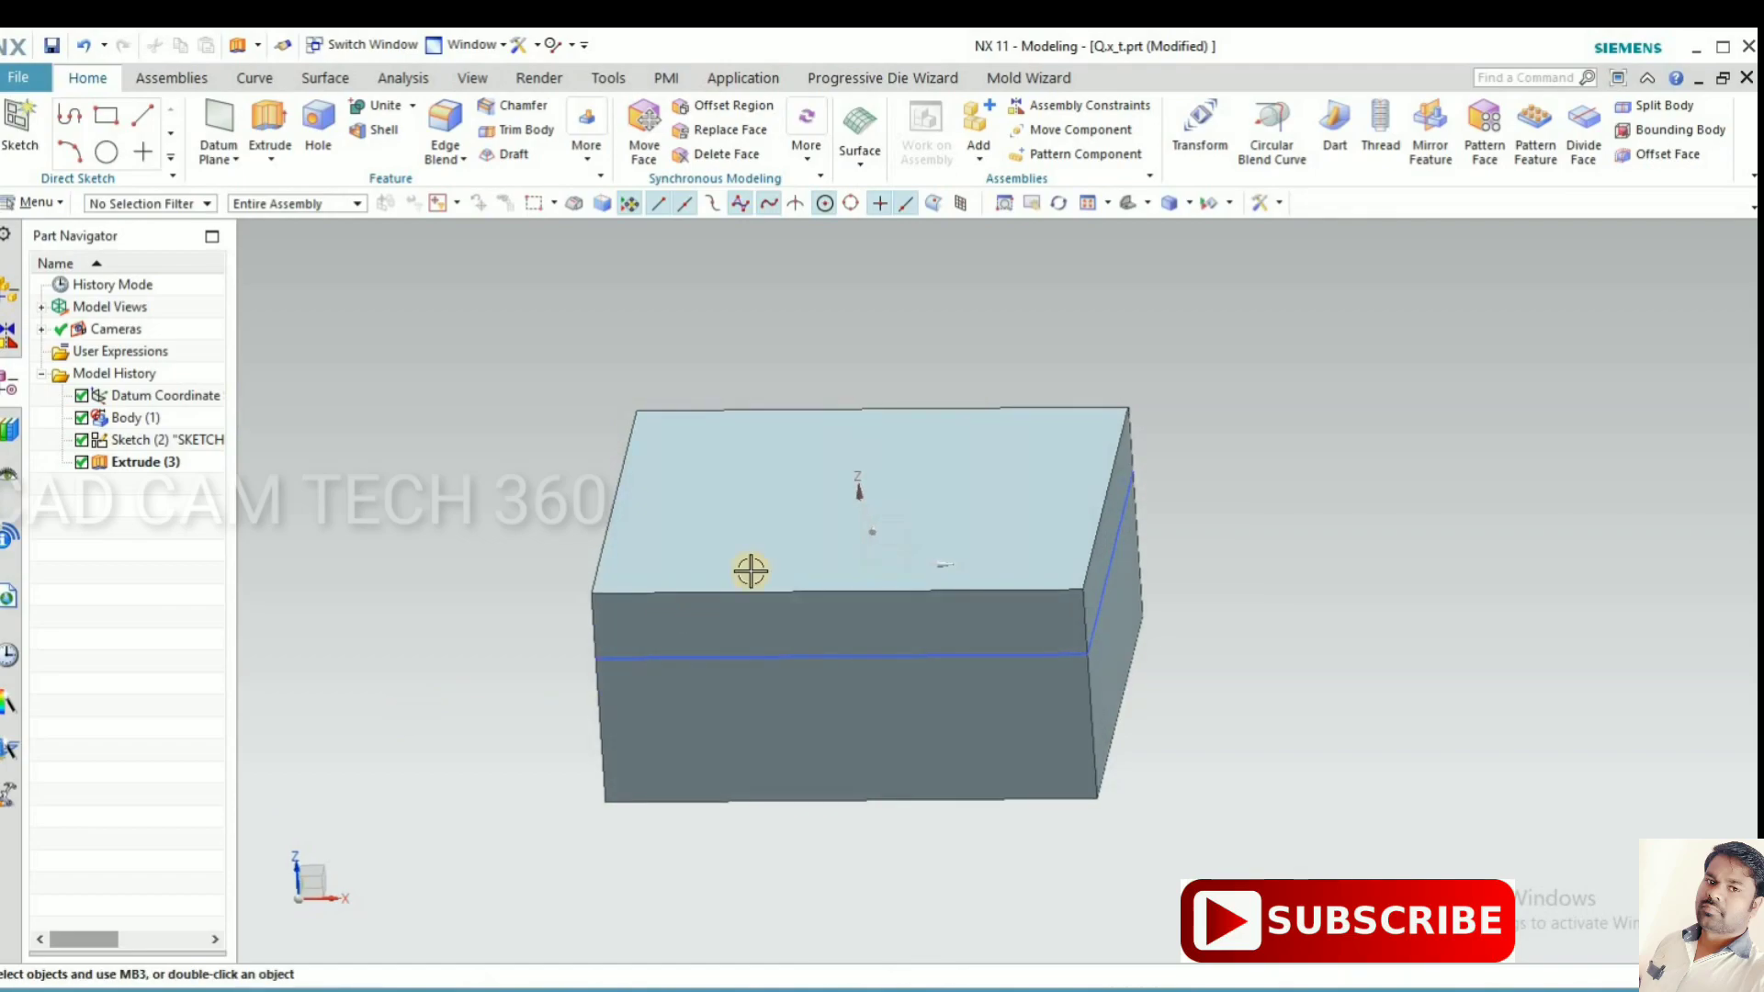
Set the block's translucency to 46 and switch to the front view.
key("ctrl+j")
left_click(198, 603)
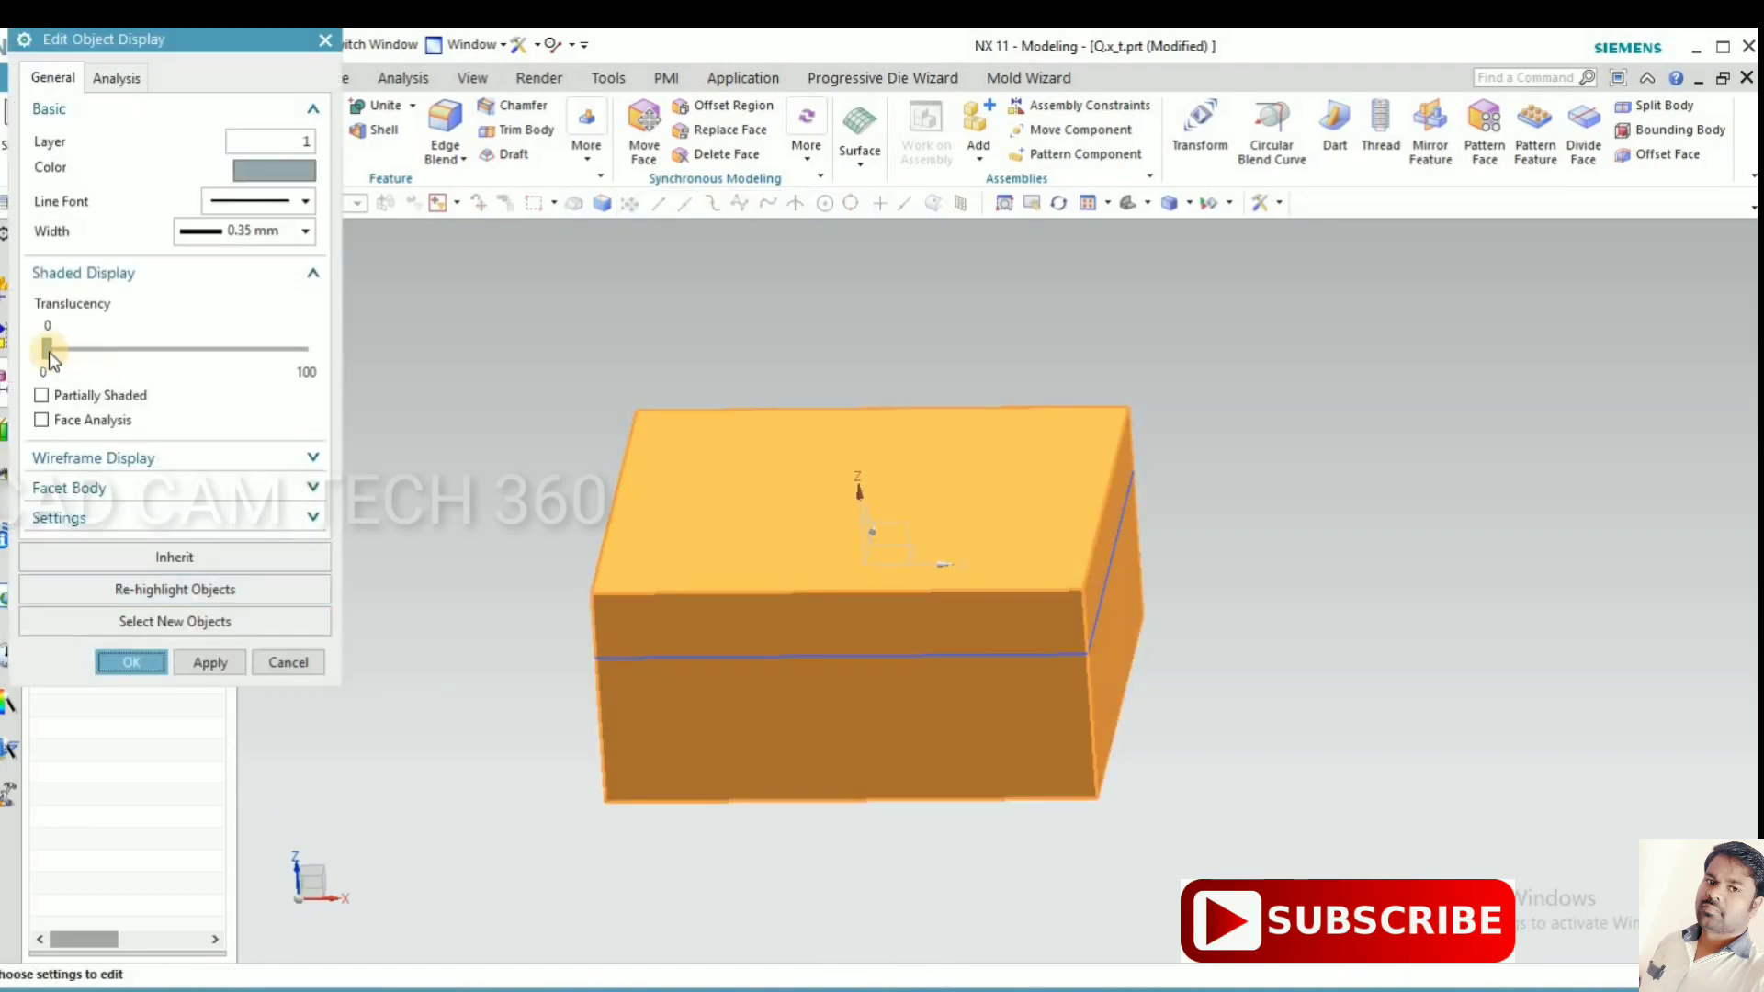
left_click_drag(48, 351, 165, 349)
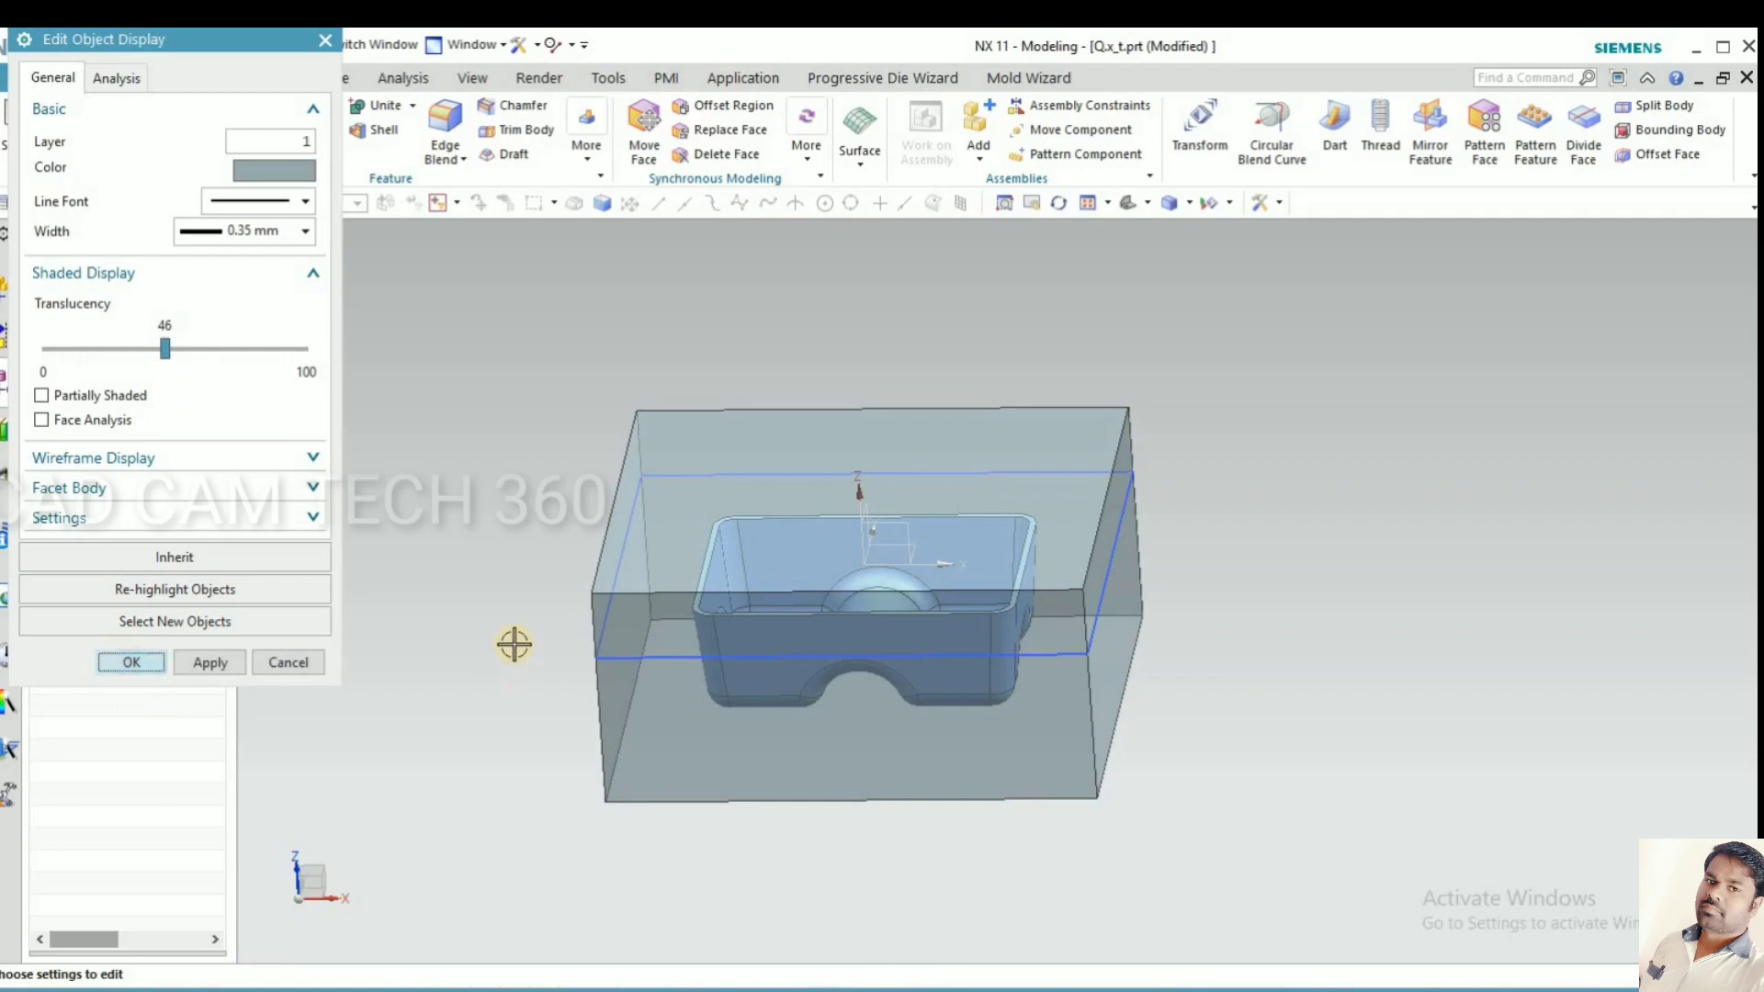
middle_click(515, 645)
middle_click_drag(512, 607, 508, 603)
key("F8")
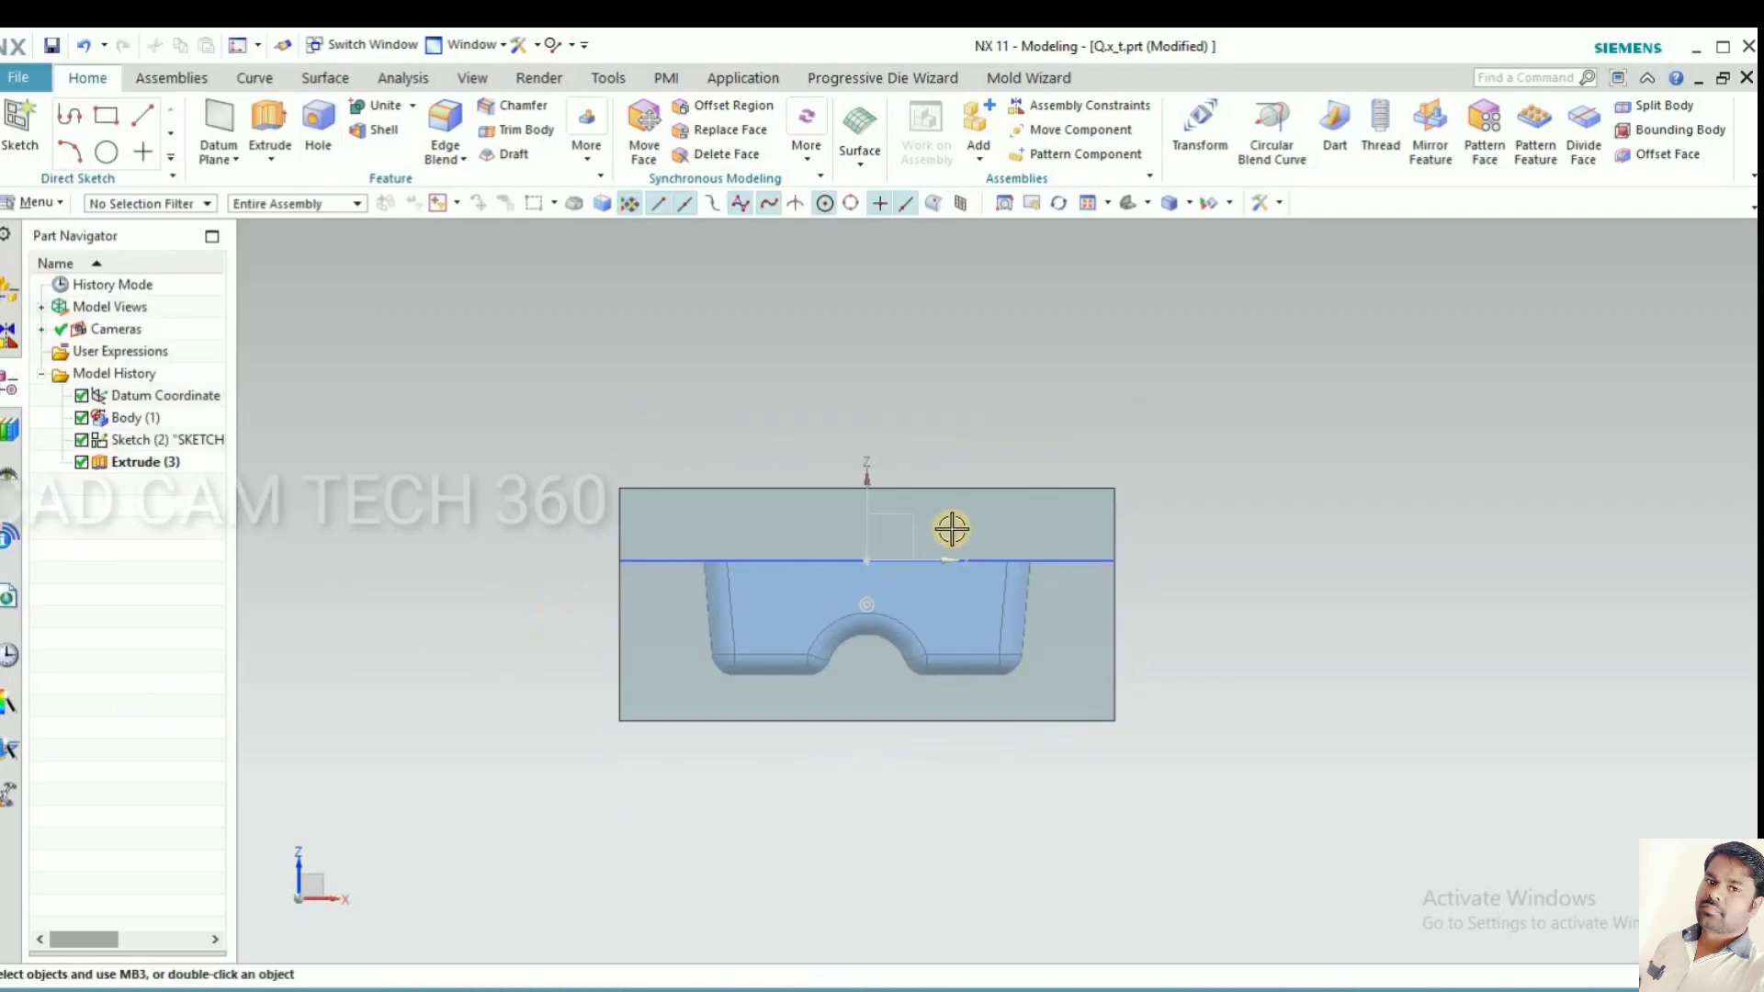
Subtract the molded part (tool) from the outer block (target), keeping both bodies.
middle_click_drag(1122, 563, 1100, 621)
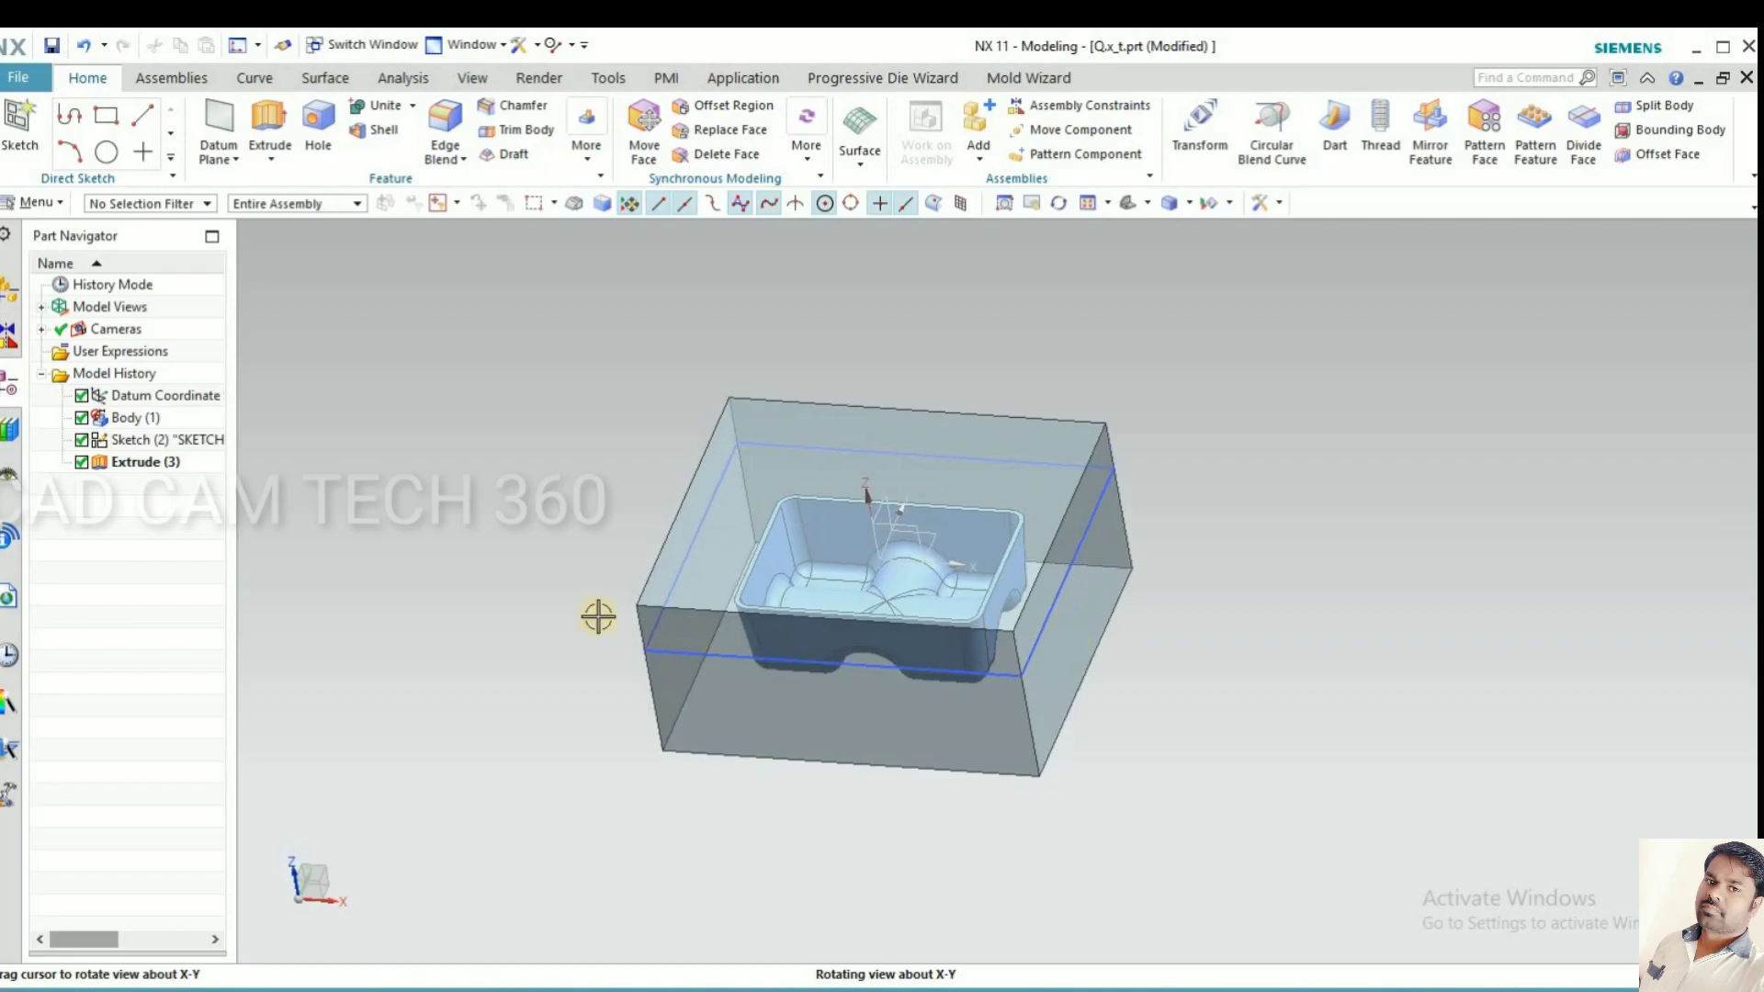
scroll(582, 586, "down", 2)
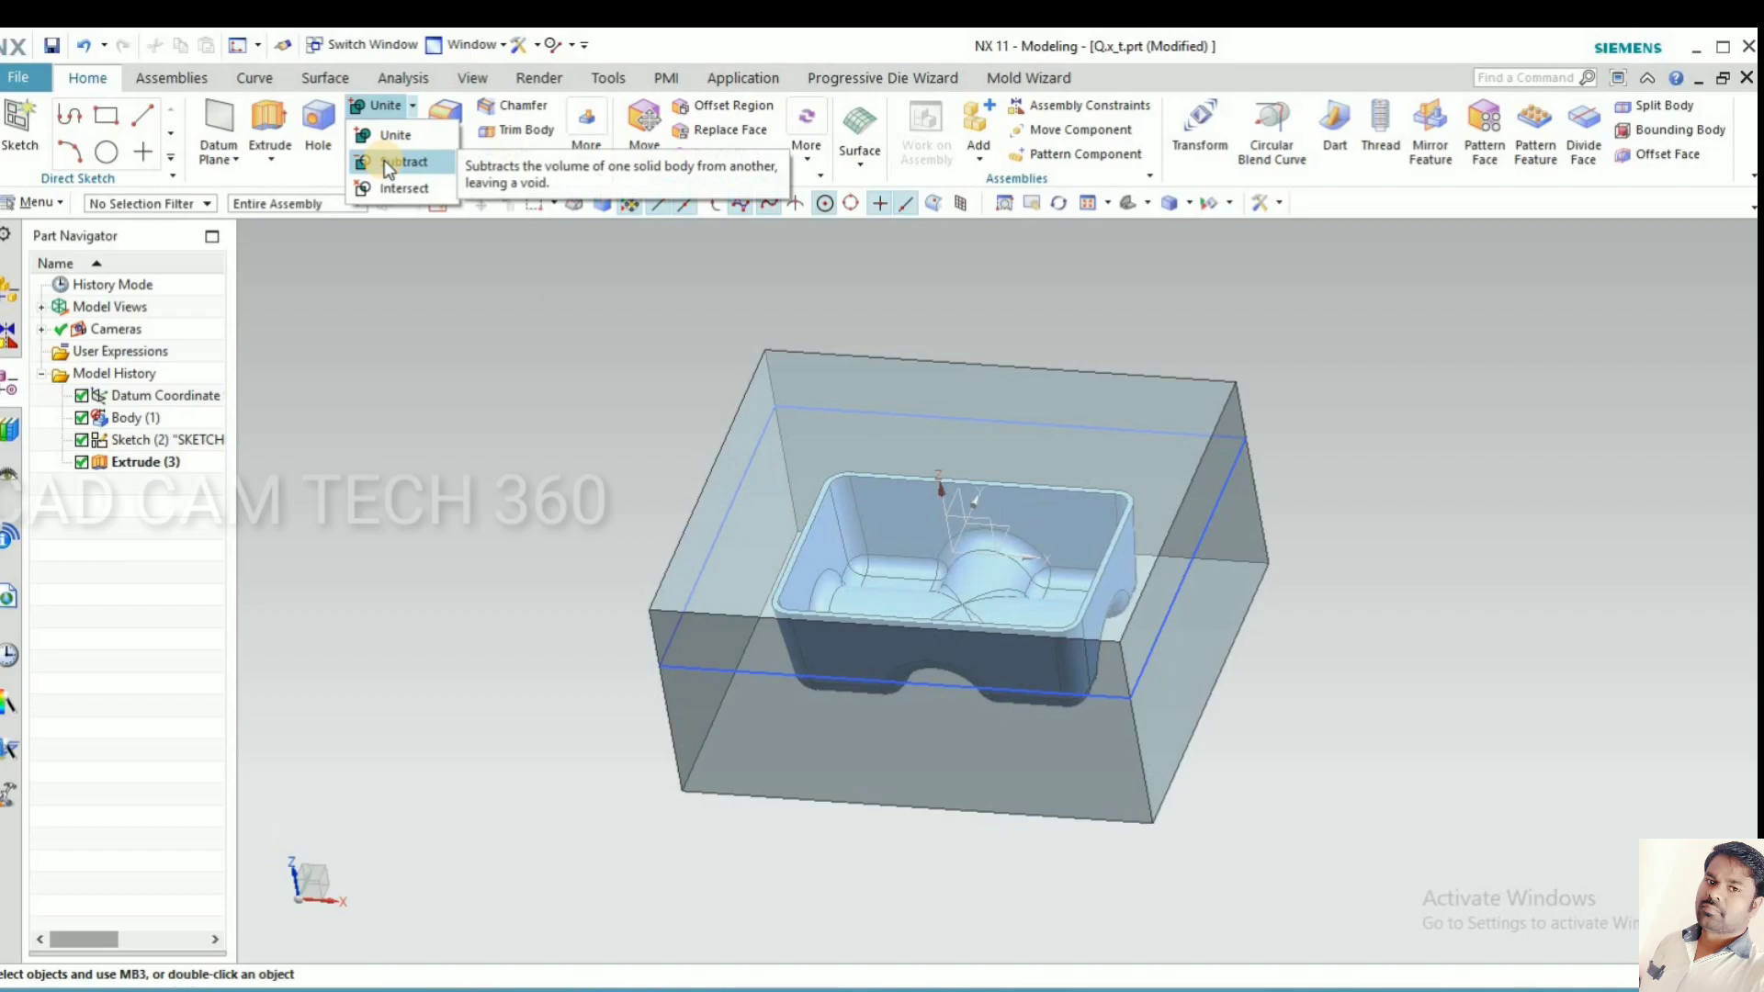
left_click(387, 165)
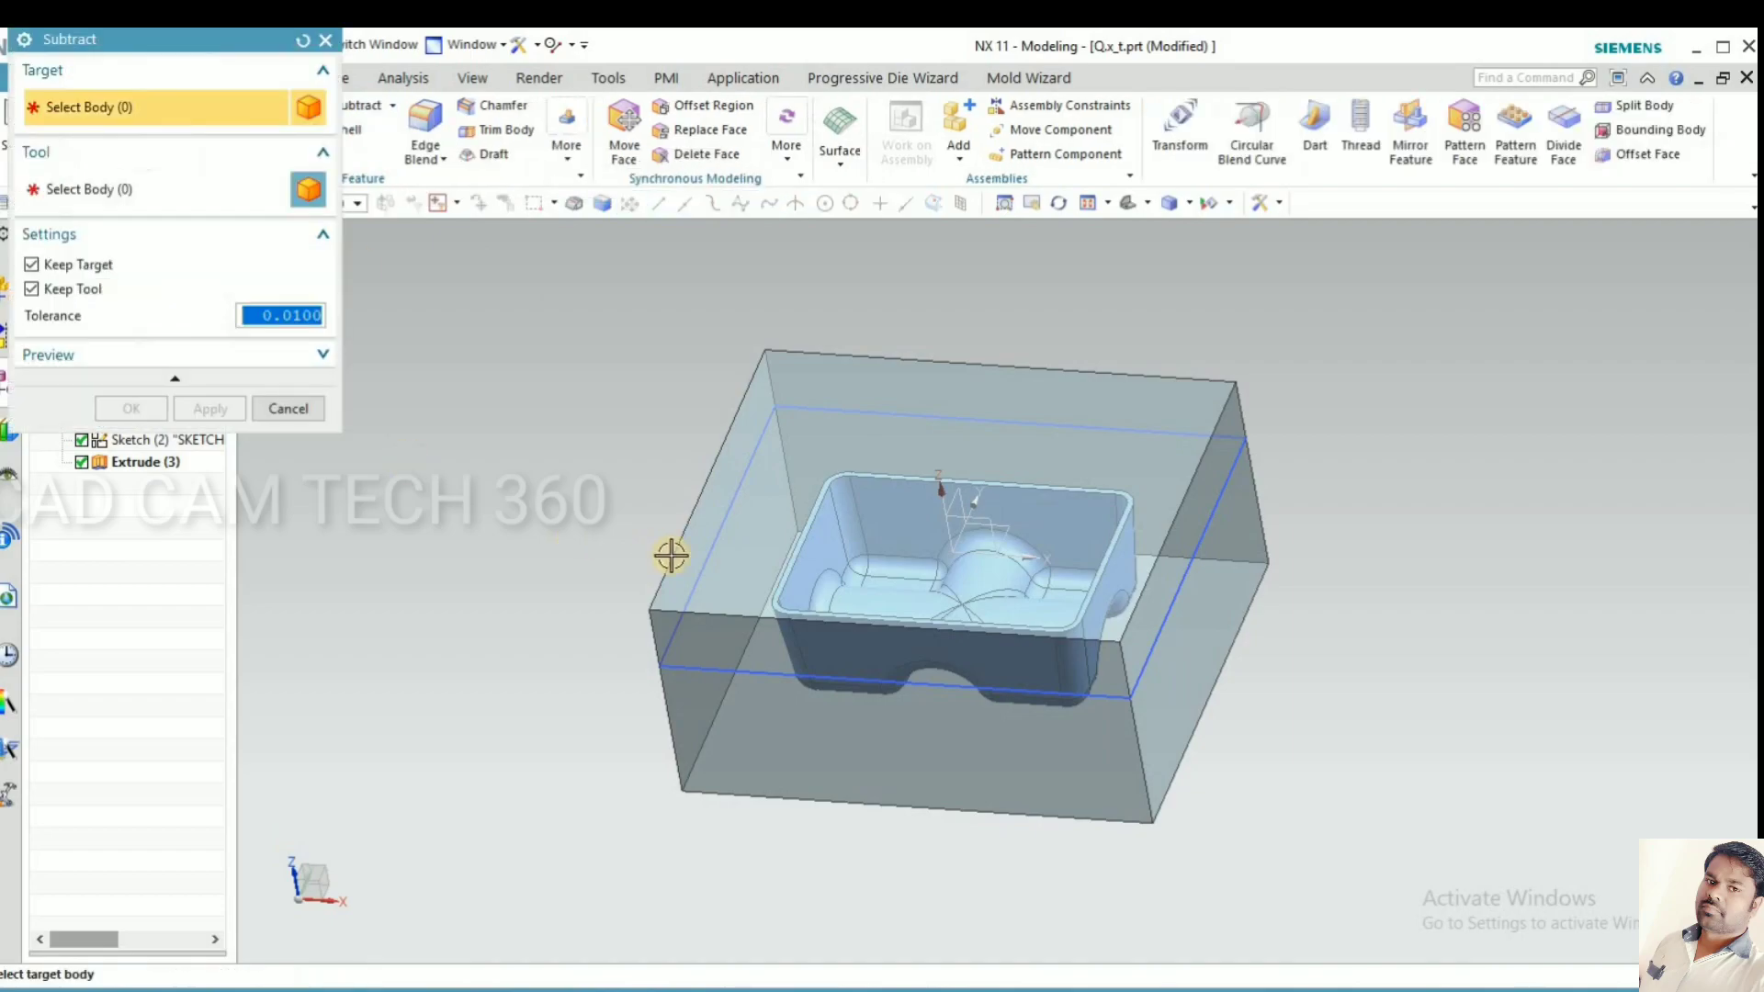
left_click(724, 573)
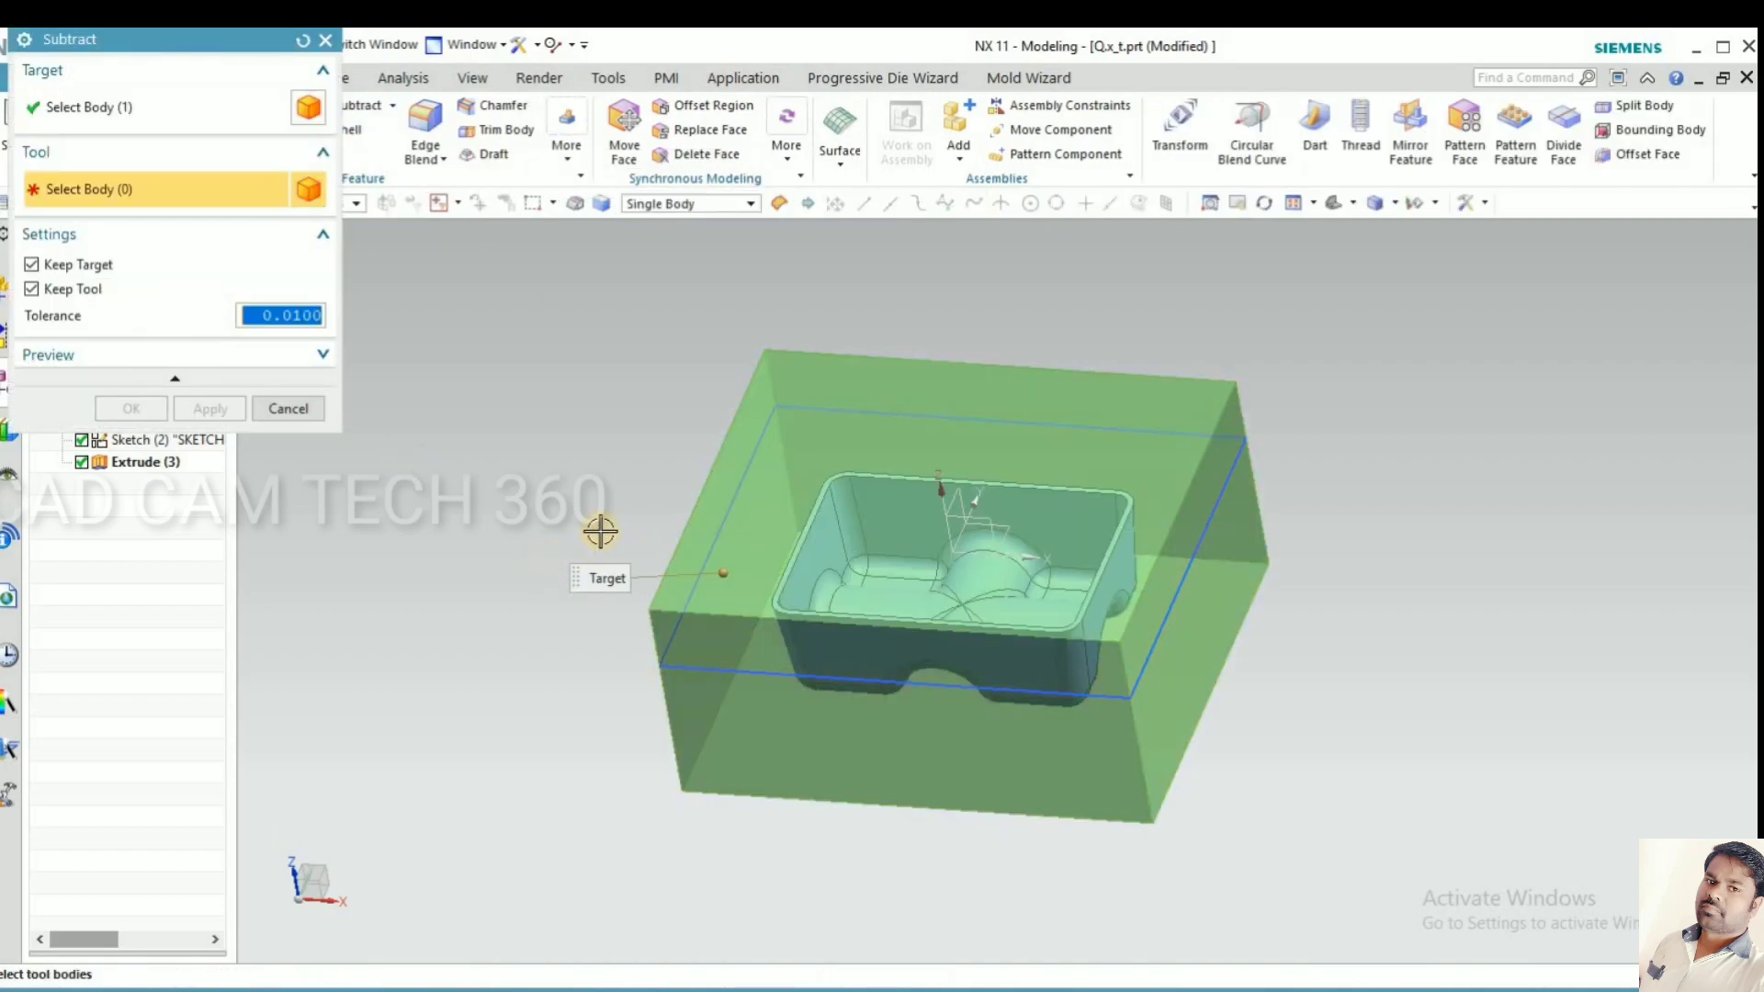
left_click(824, 550)
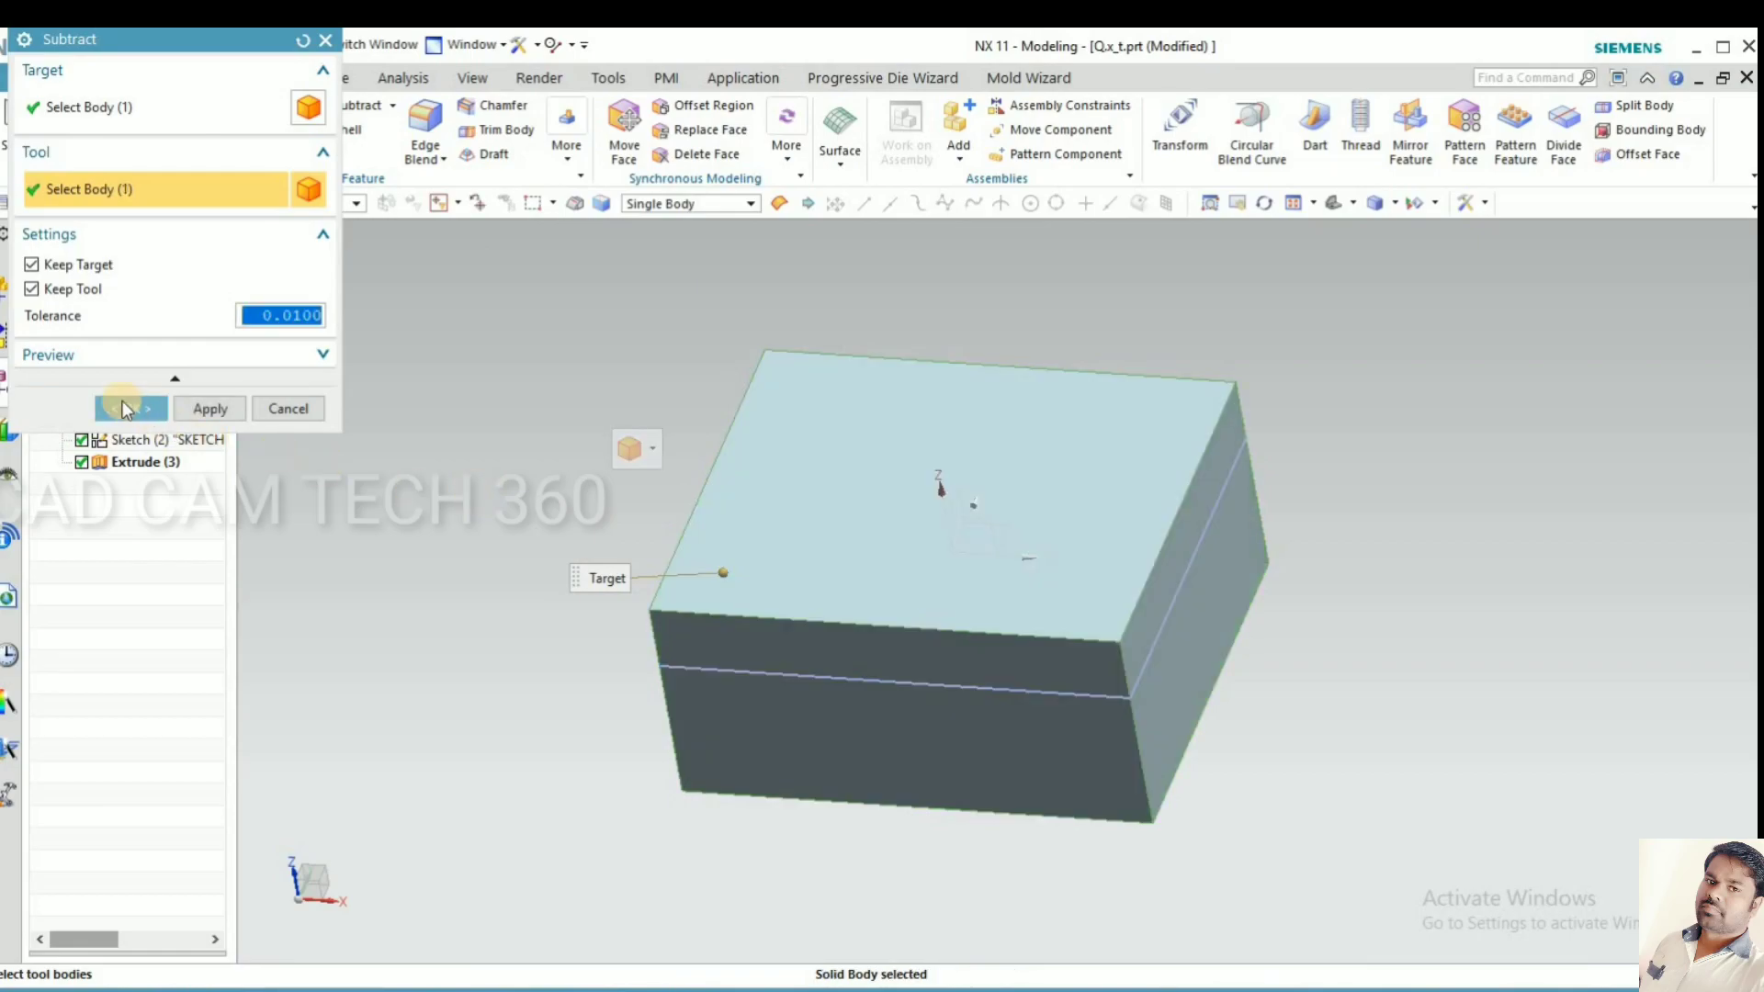
left_click(130, 408)
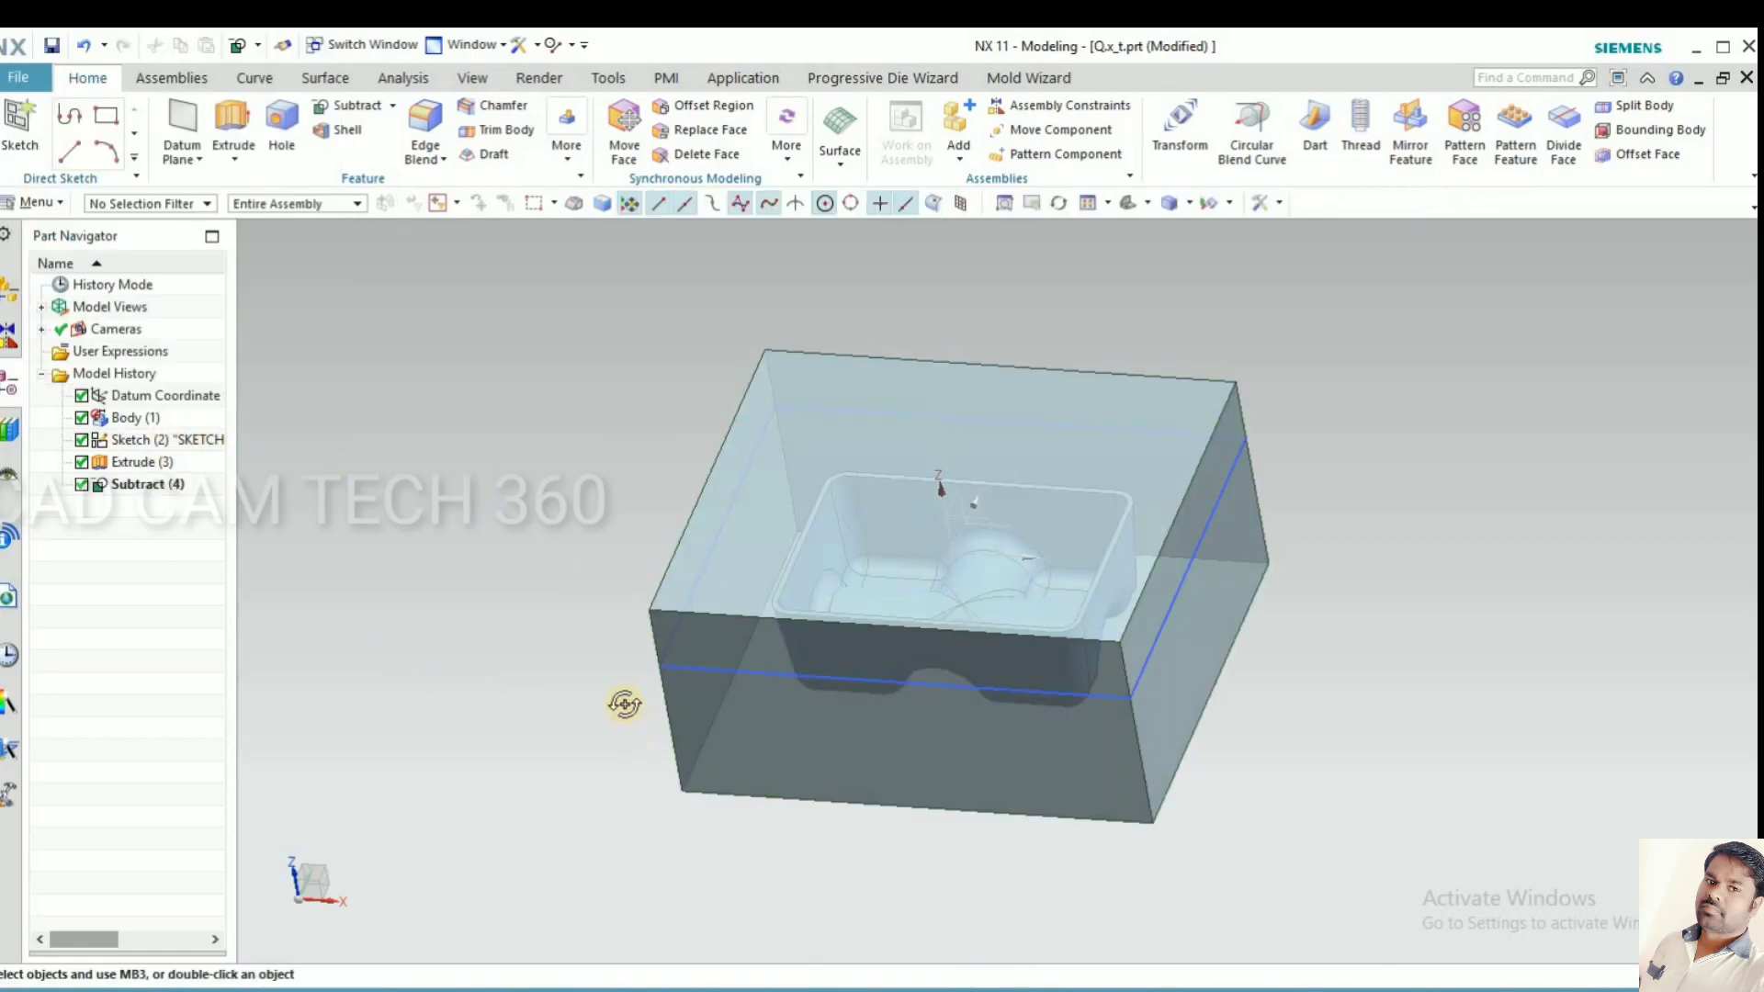
Hide the subtracted block with Ctrl+B, then close the Show picker unchanged.
middle_click_drag(624, 704, 638, 704)
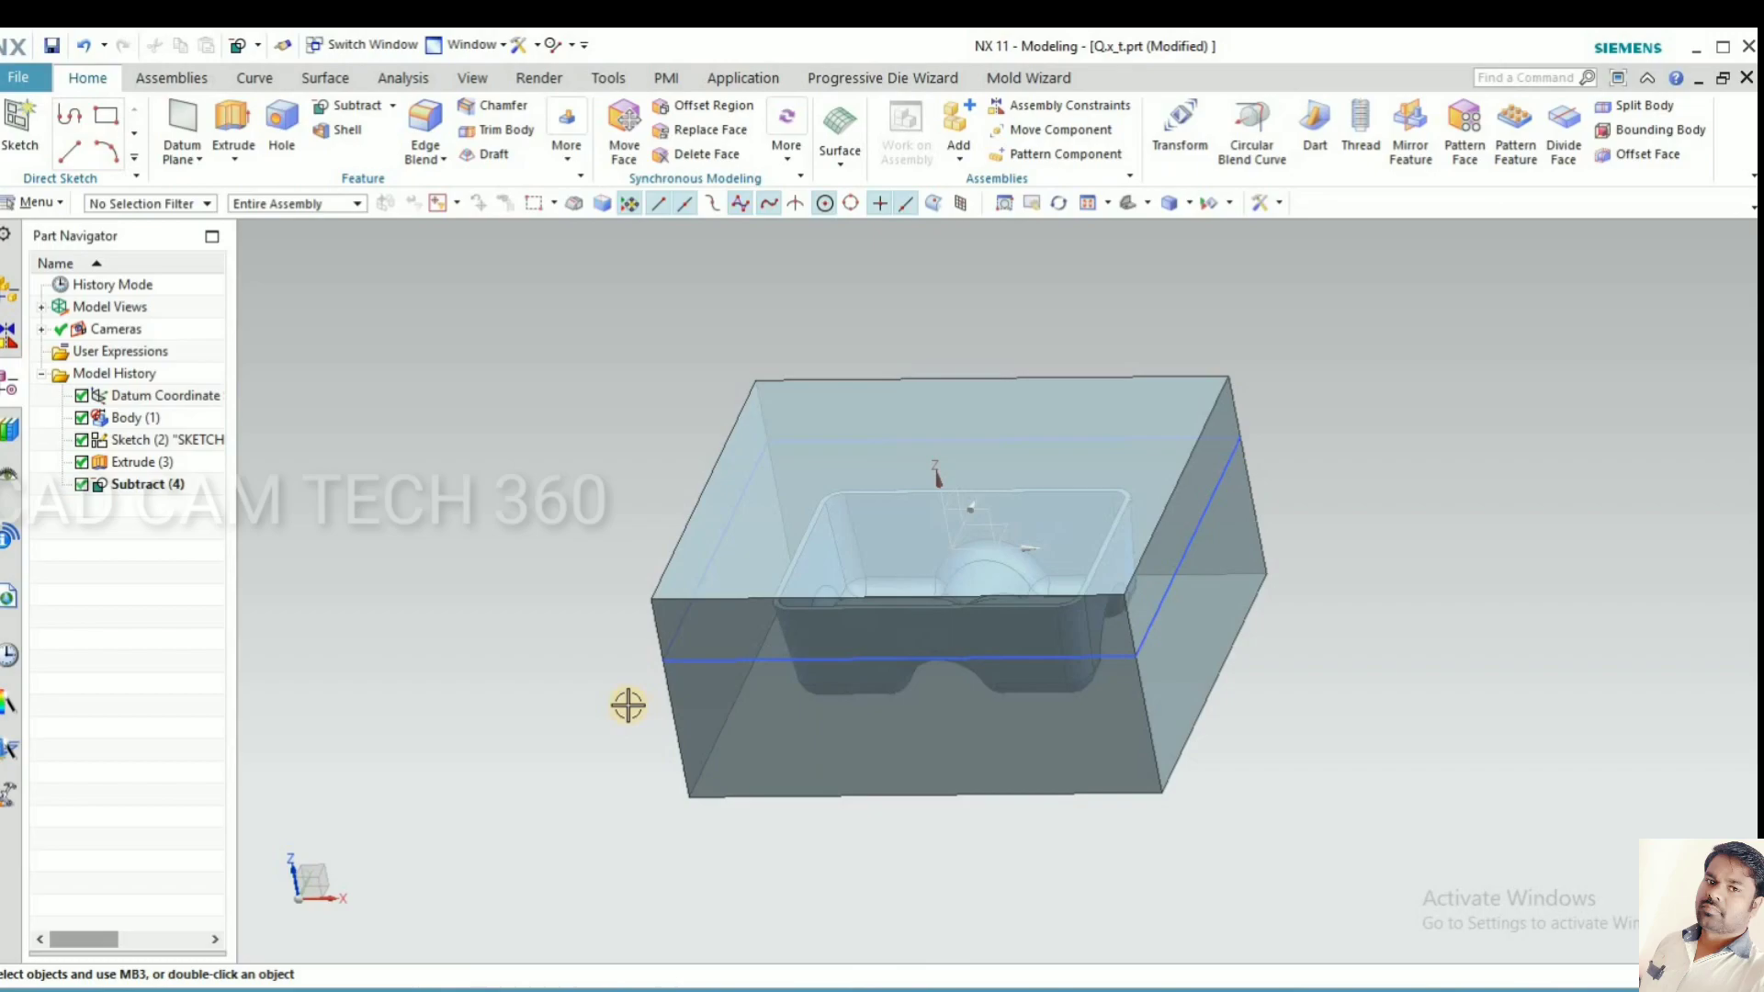
key("ctrl+b")
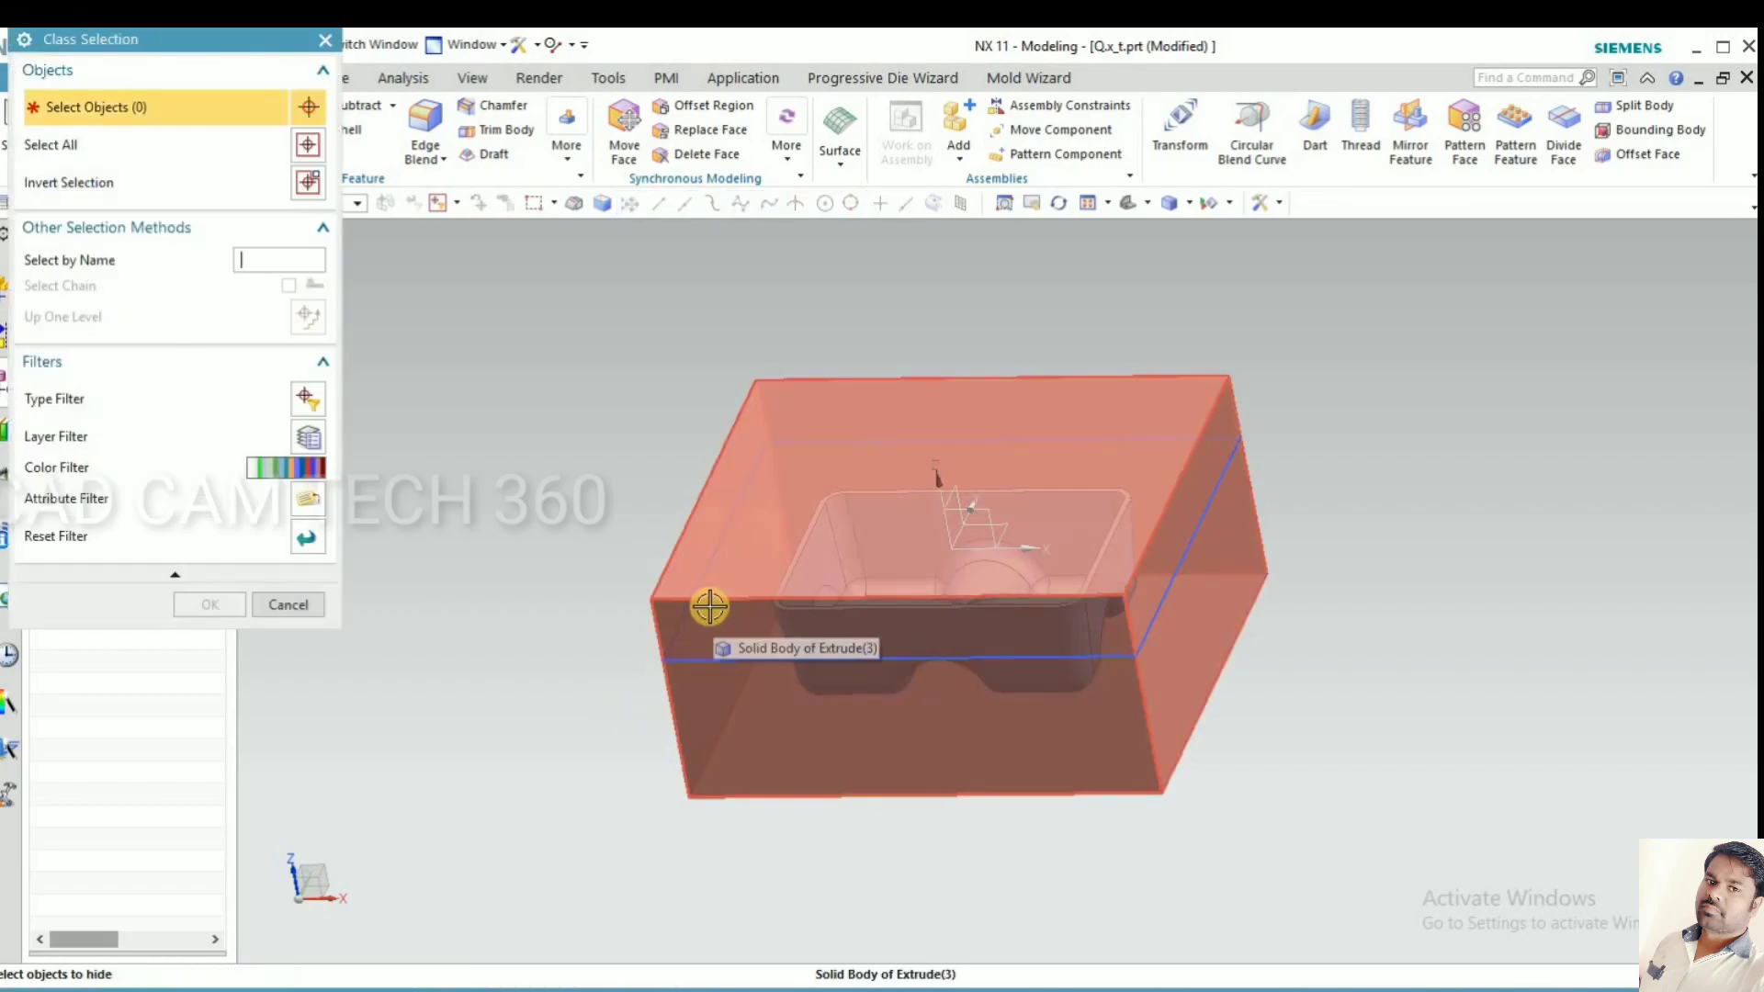
left_click(713, 601)
left_click(209, 604)
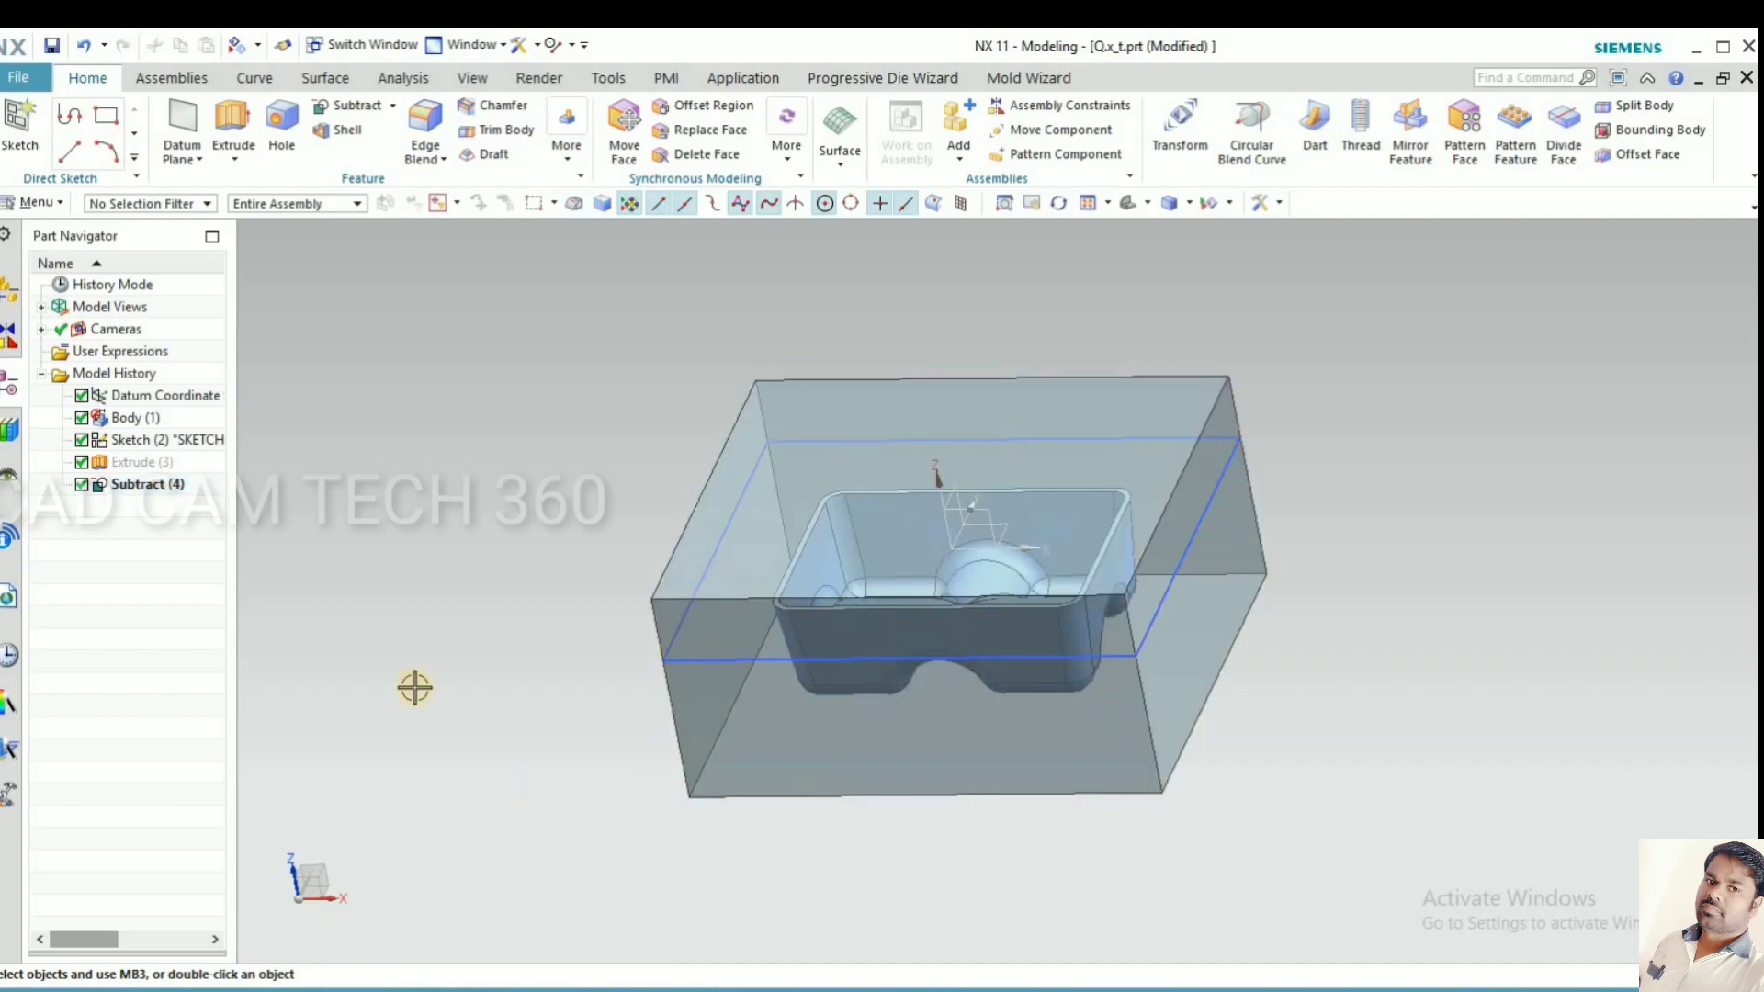
key("ctrl+shift+k")
left_click(317, 605)
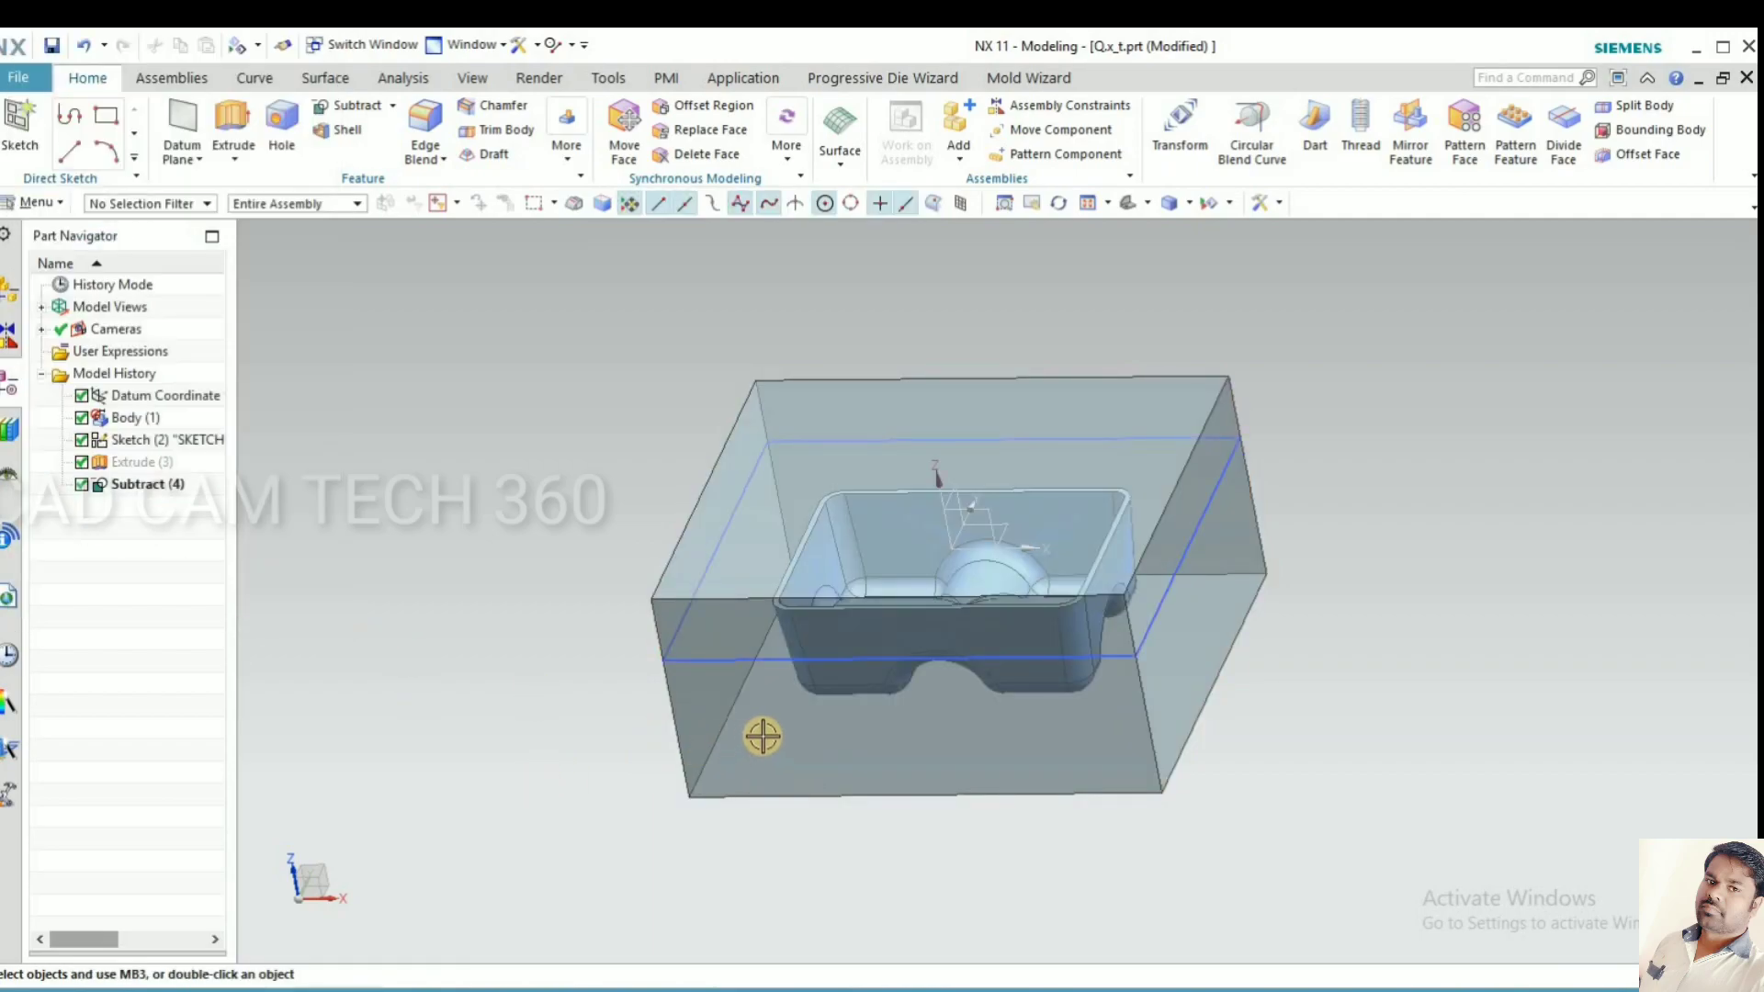
Reselect the block and hide it again, leaving only the blue molded part visible.
left_click(669, 768)
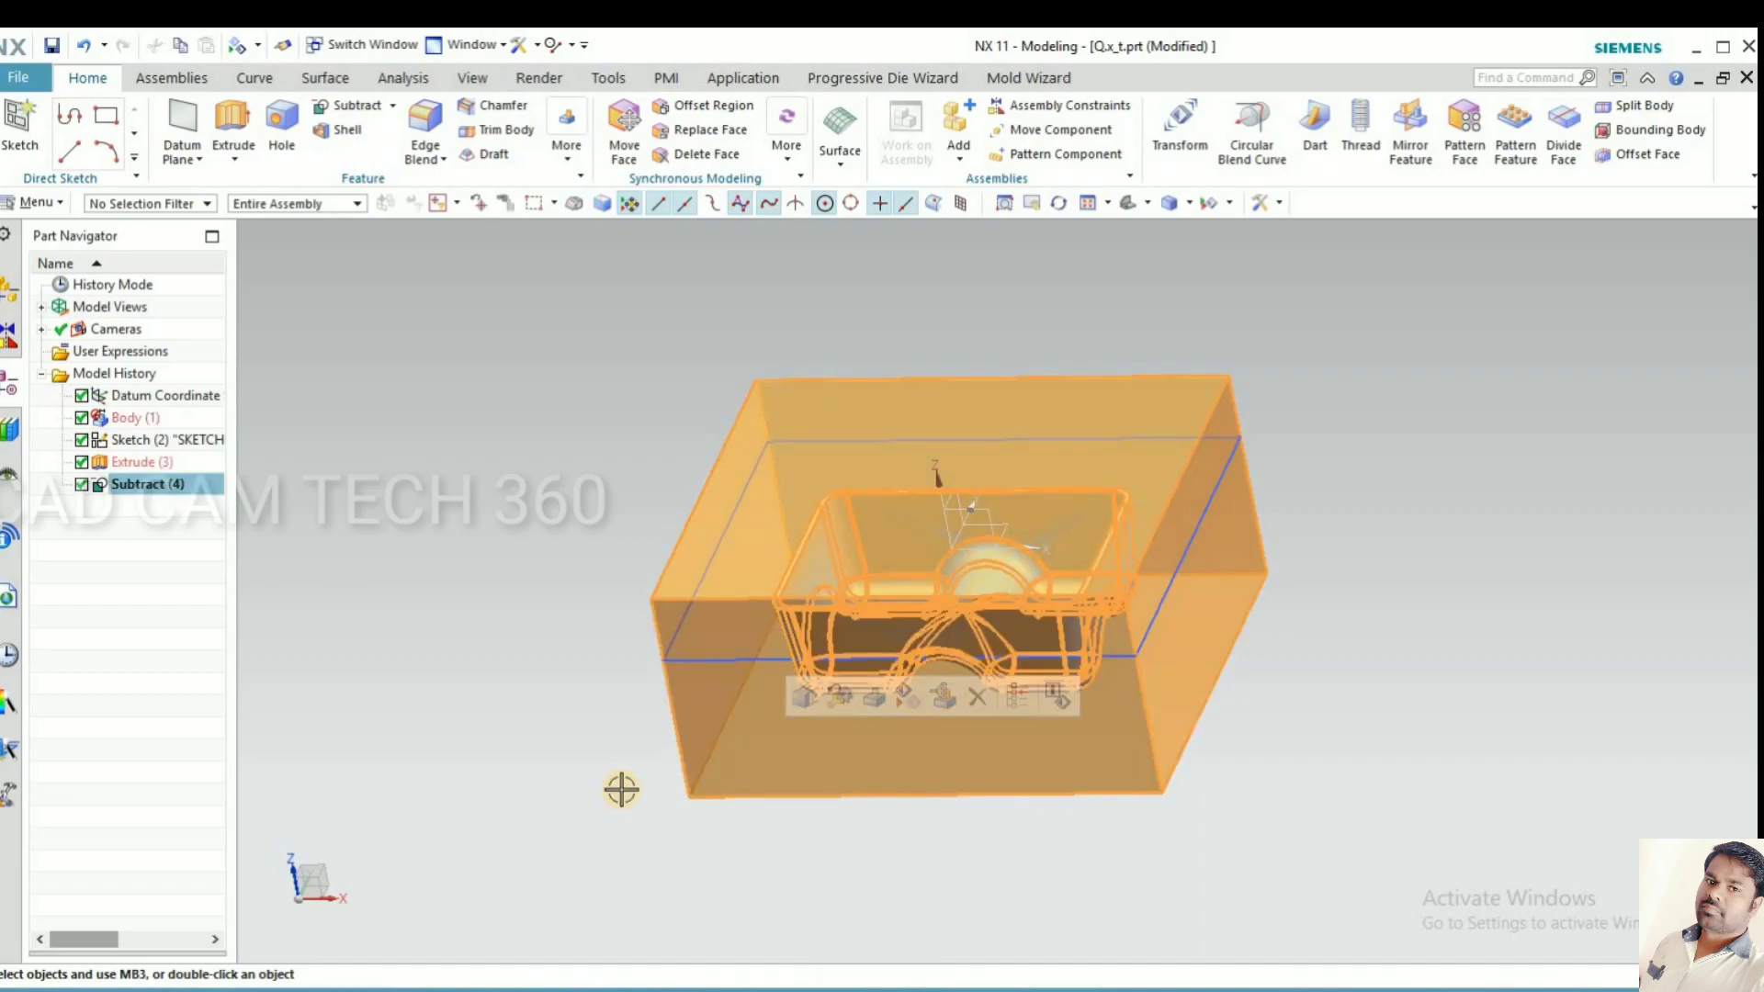
key("ctrl+b")
key("ctrl+z")
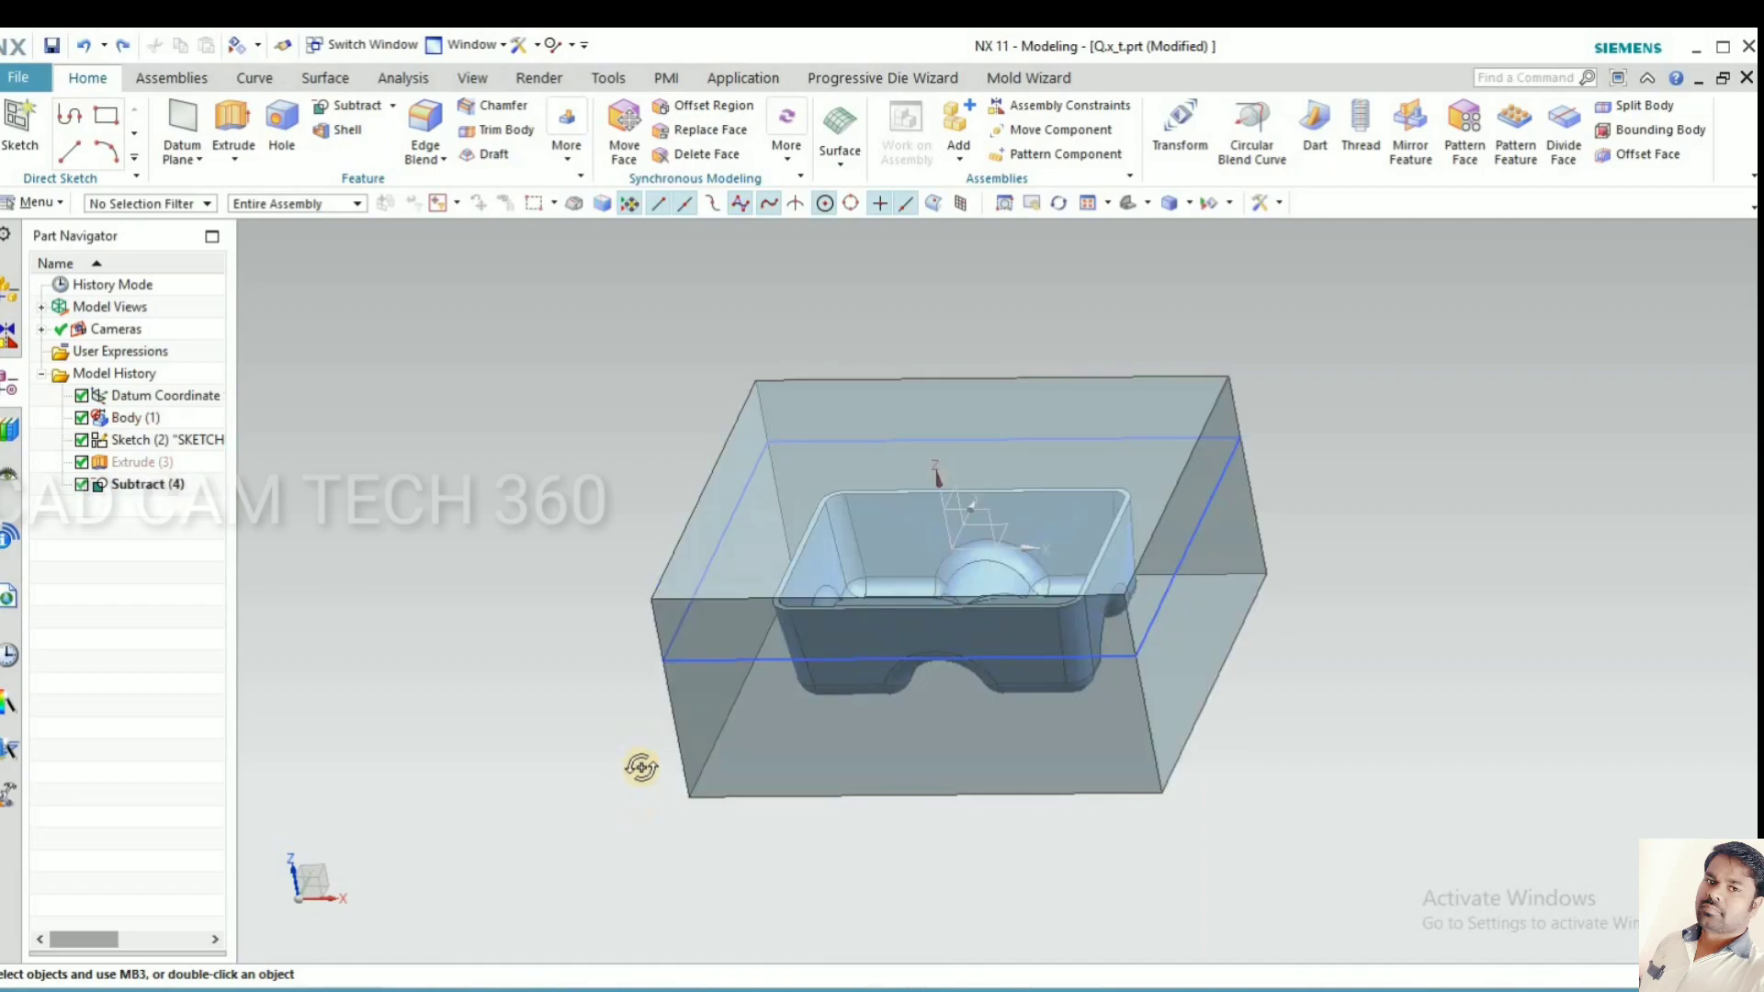
middle_click_drag(643, 768, 605, 792)
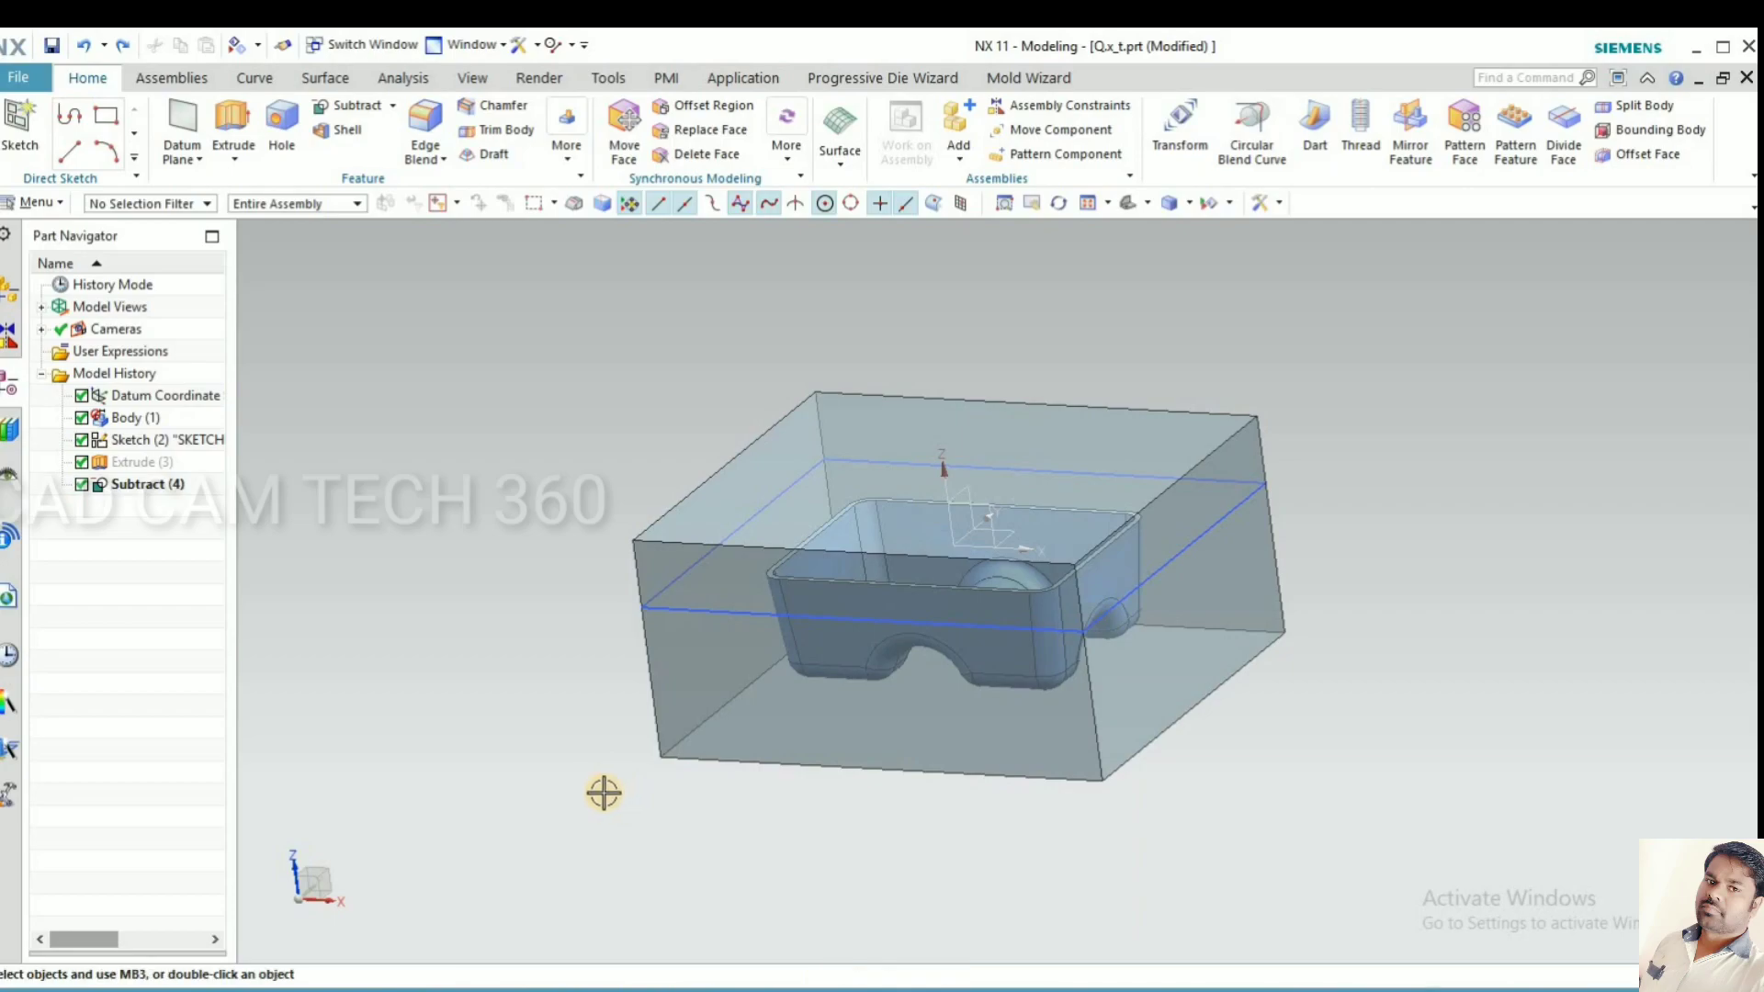
left_click(671, 744)
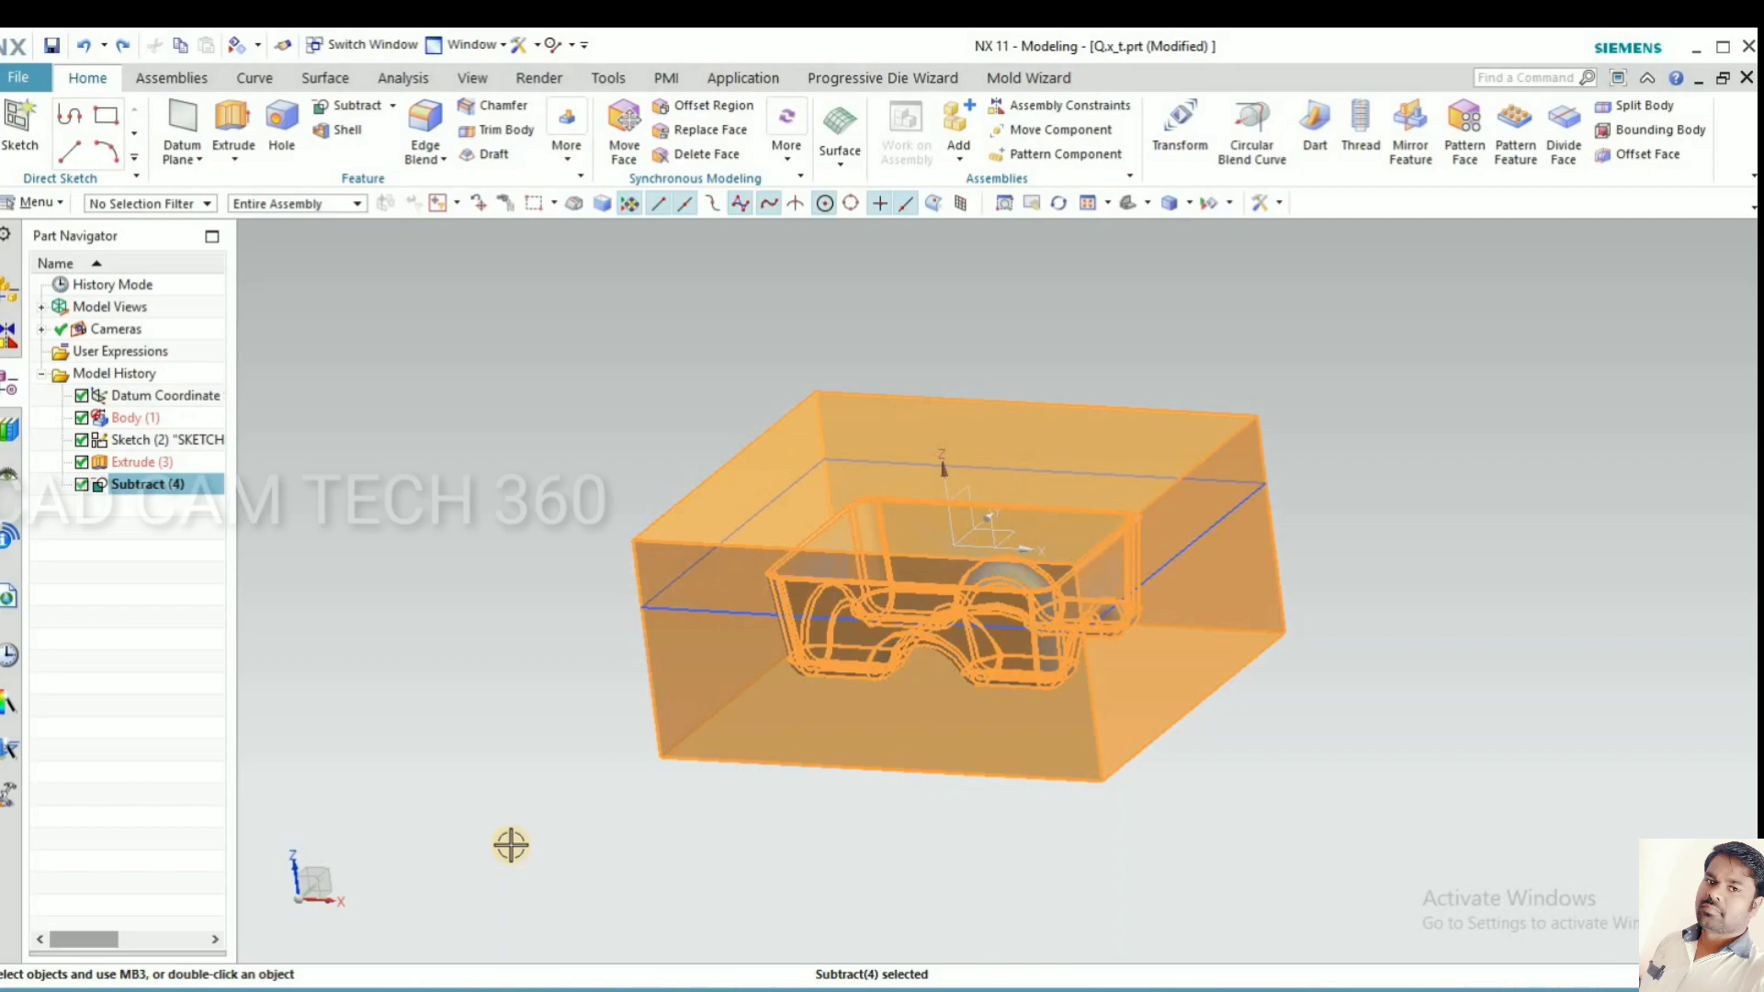
key("ctrl+b")
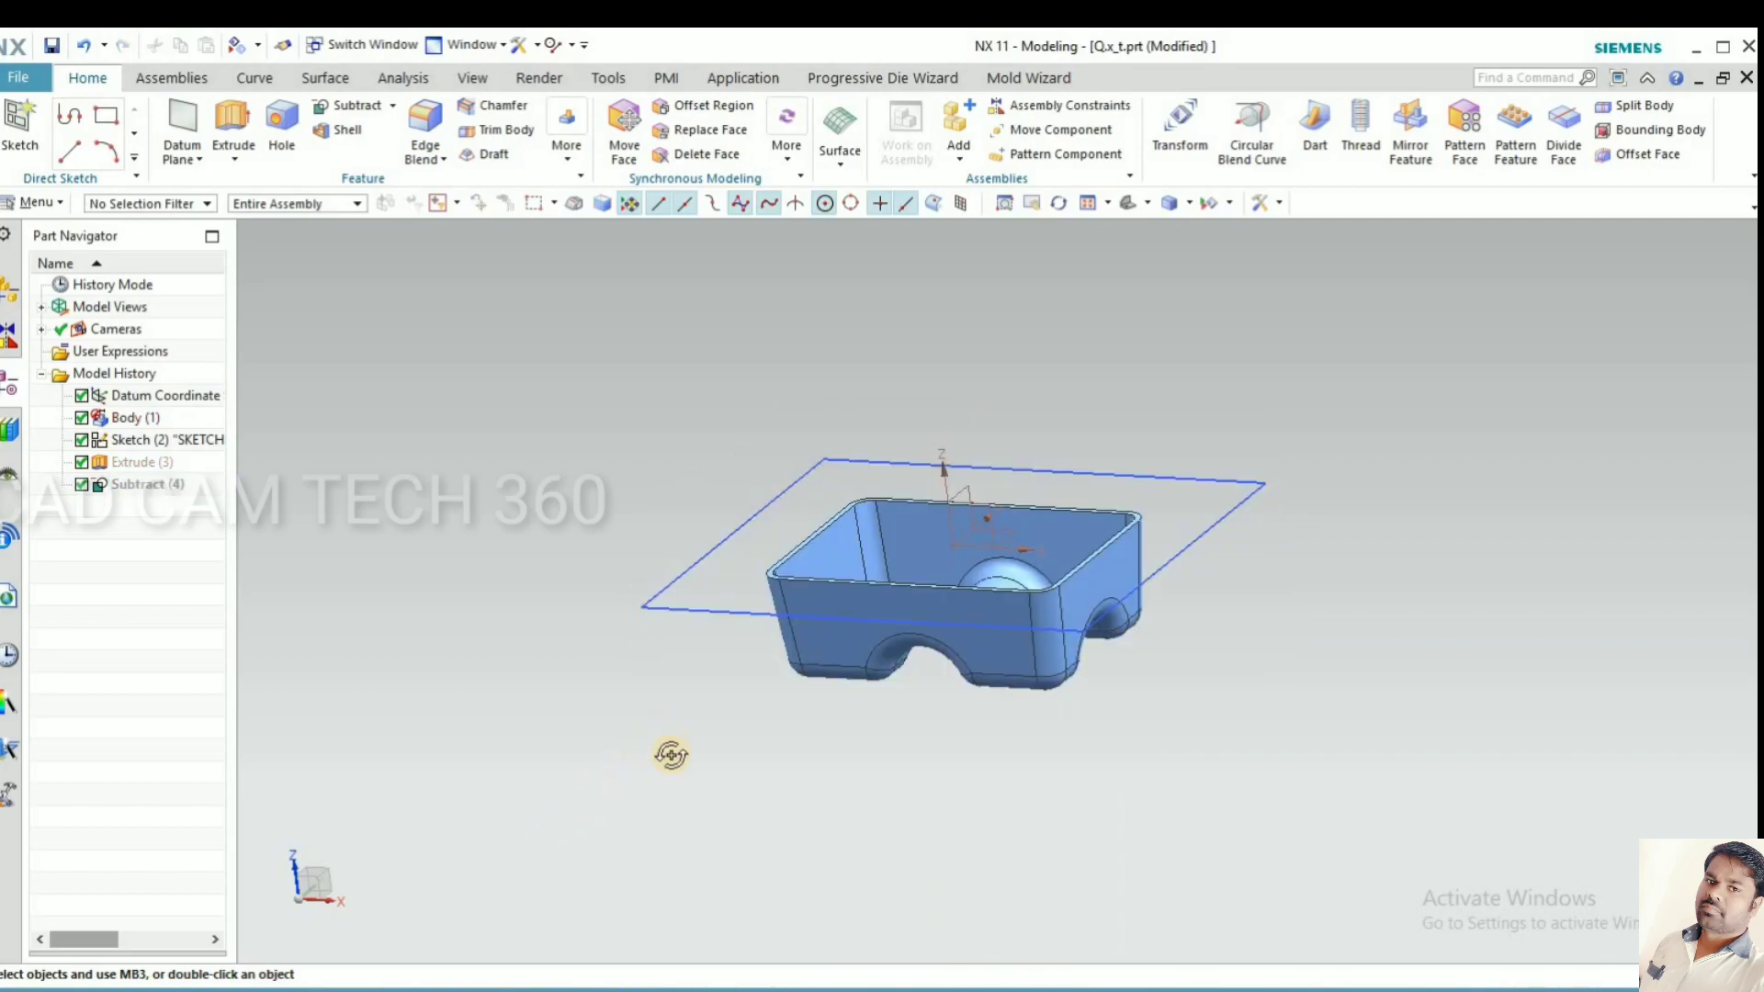
middle_click_drag(671, 755, 537, 372)
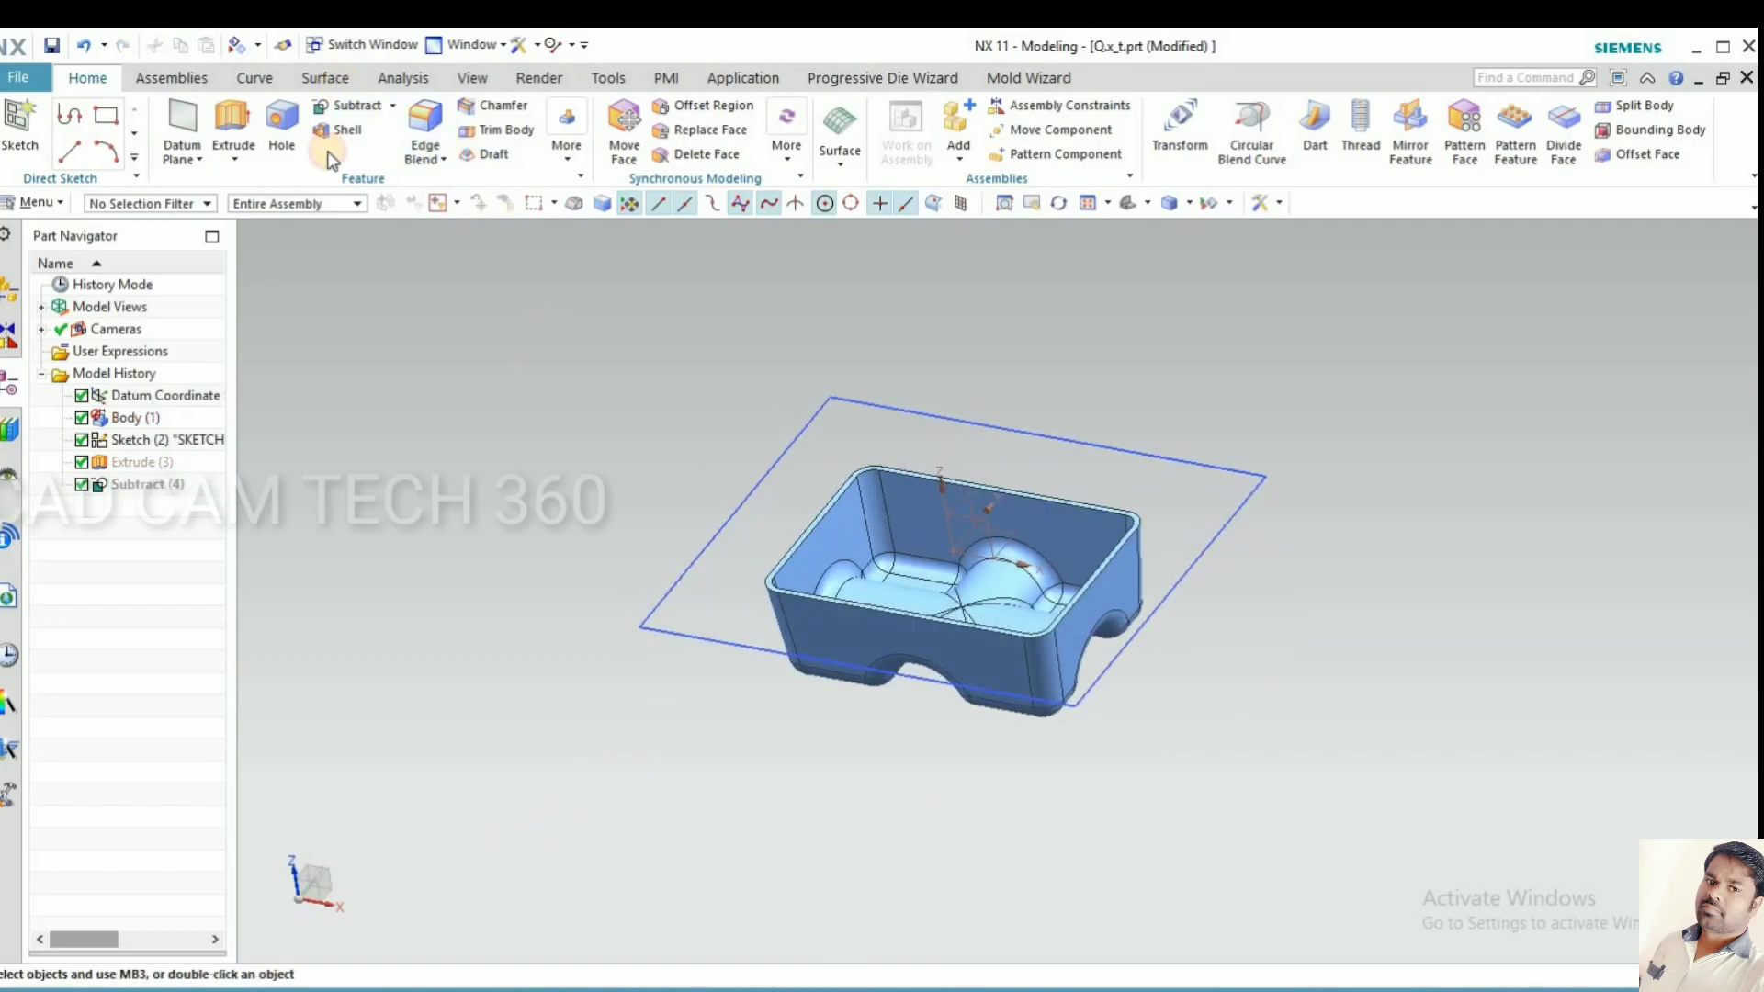
Create an N-sided surface using the four rectangle lines as the outer loop.
left_click(329, 79)
left_click(754, 167)
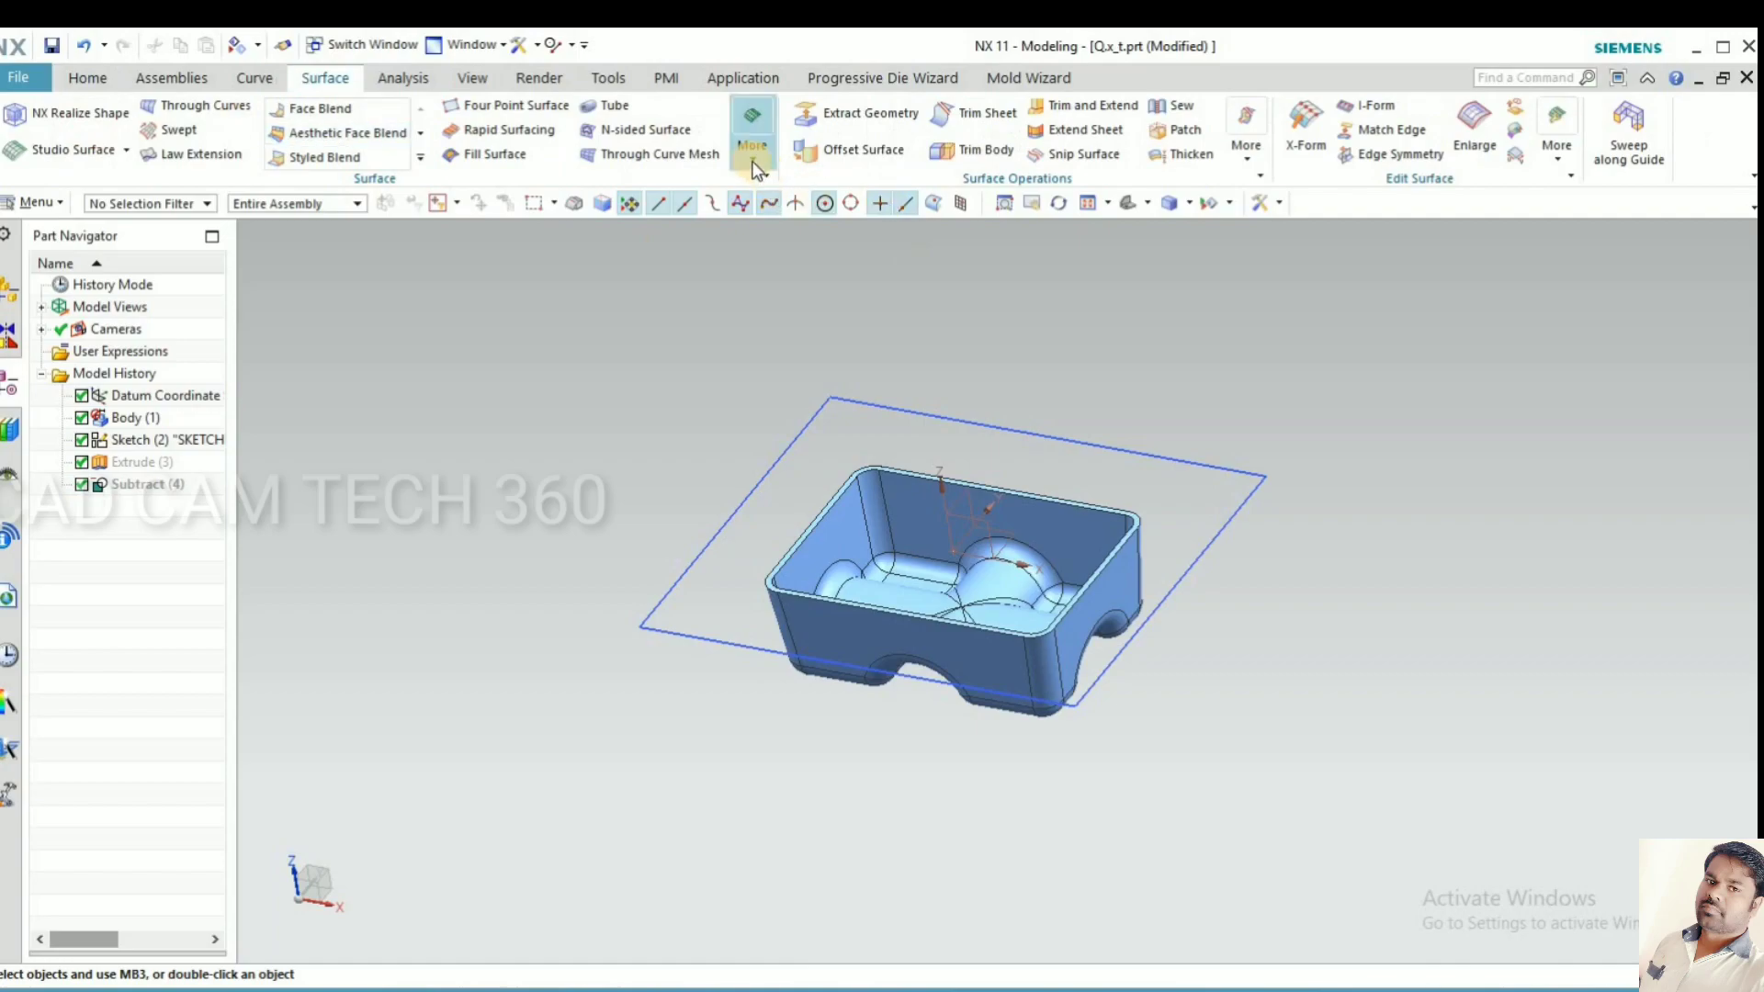
left_click(754, 167)
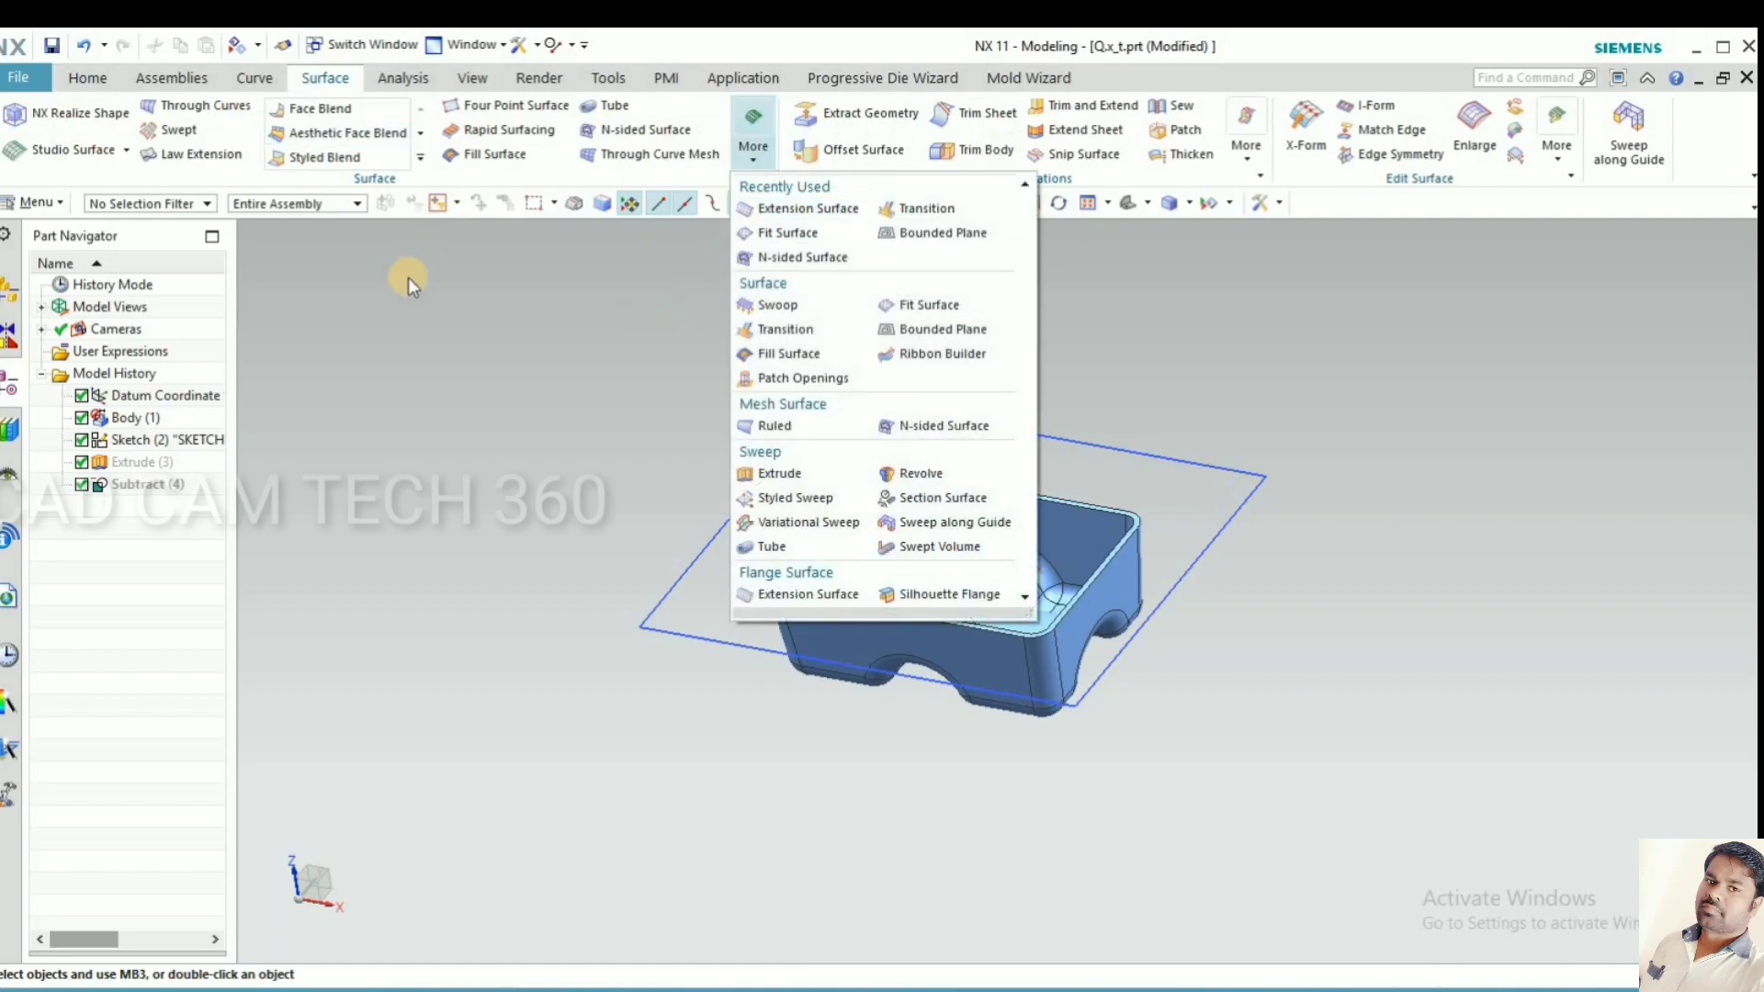
left_click(635, 251)
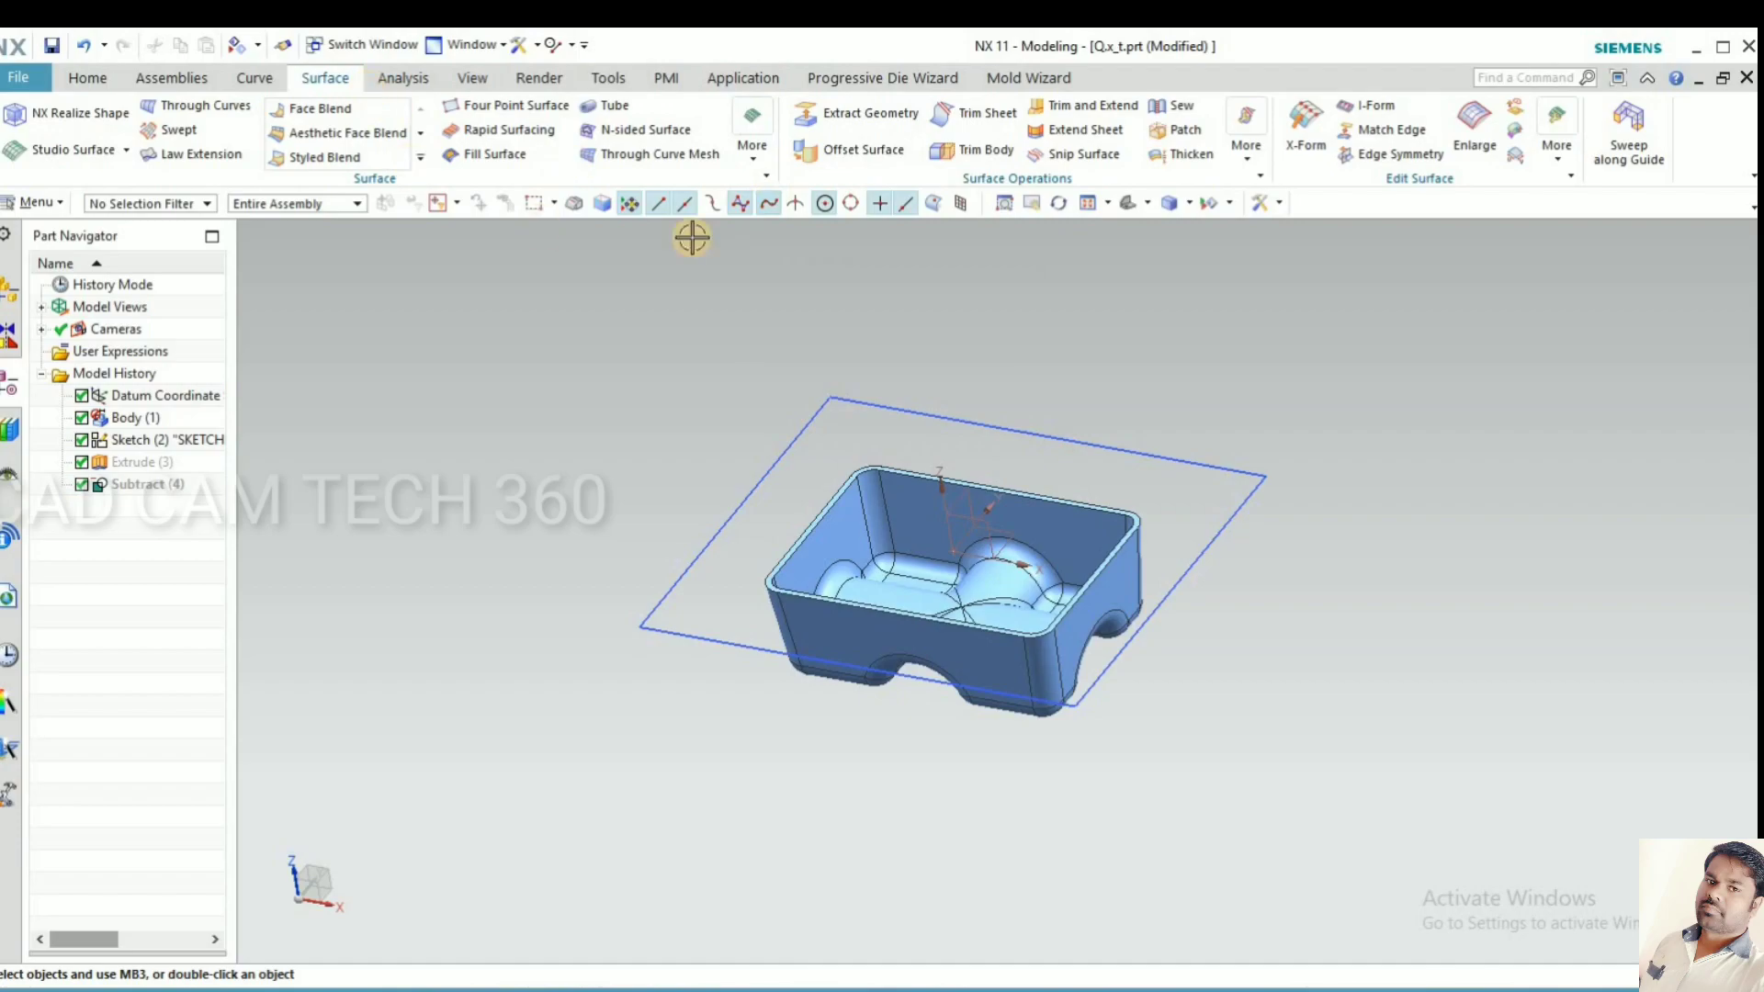
left_click(753, 157)
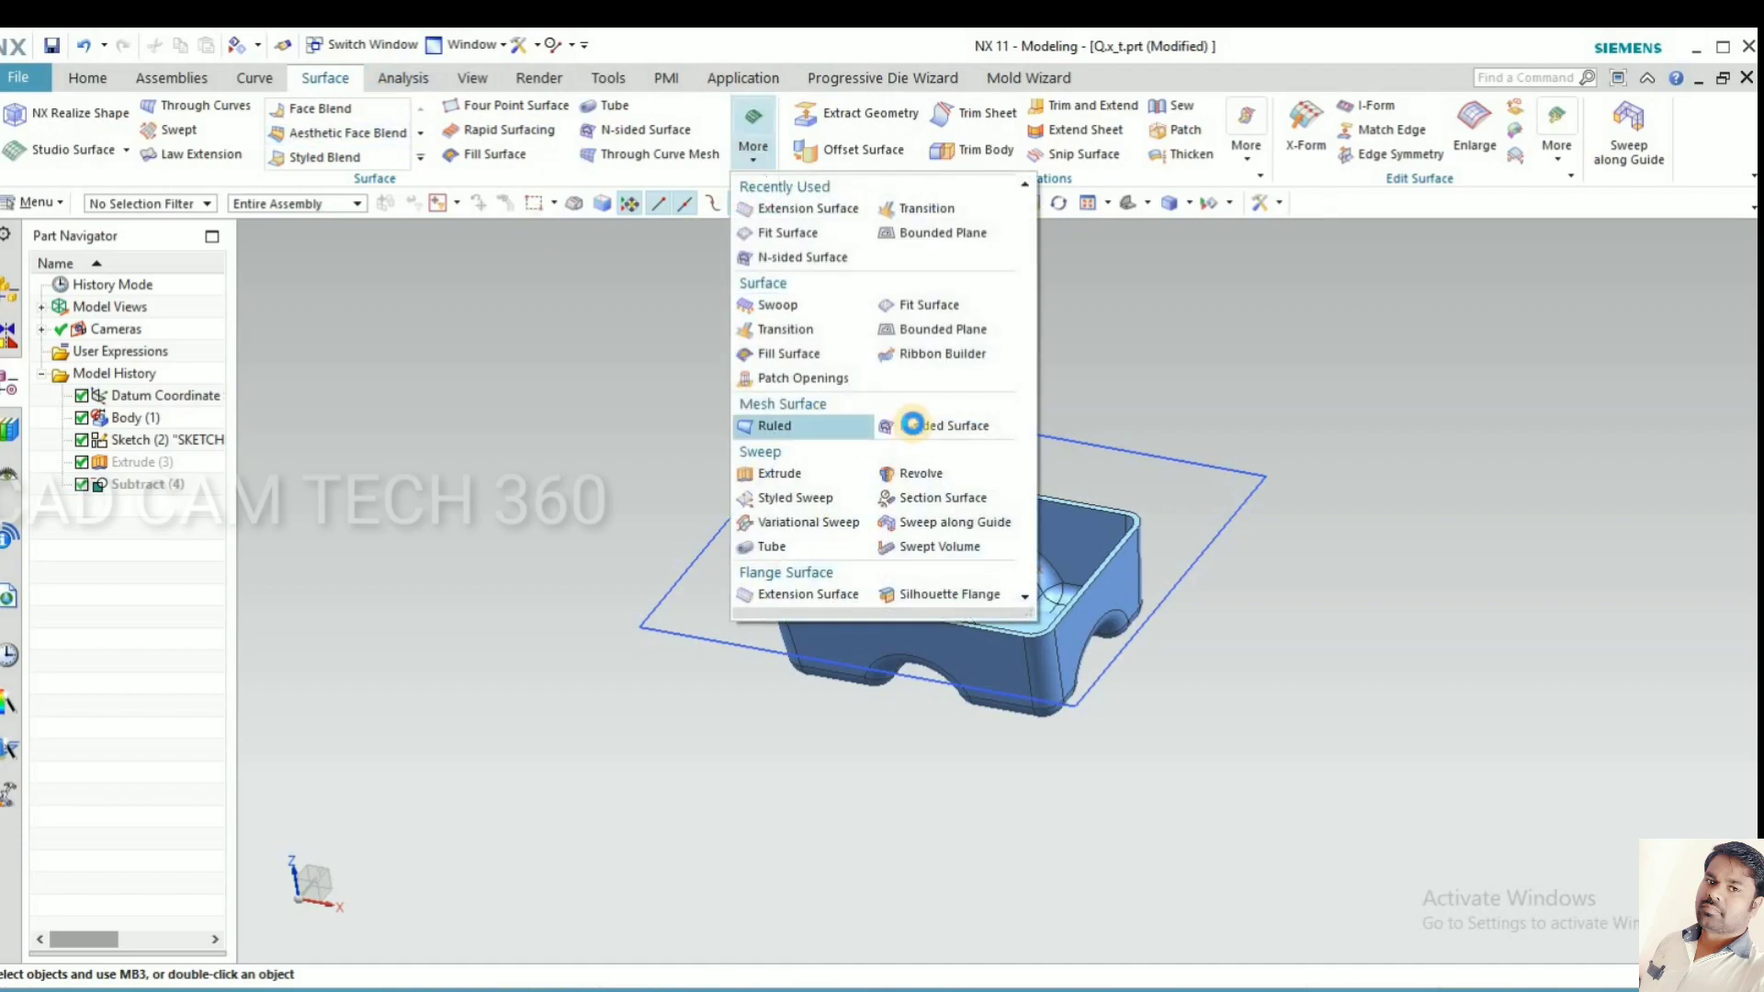
left_click(912, 423)
left_click(813, 430)
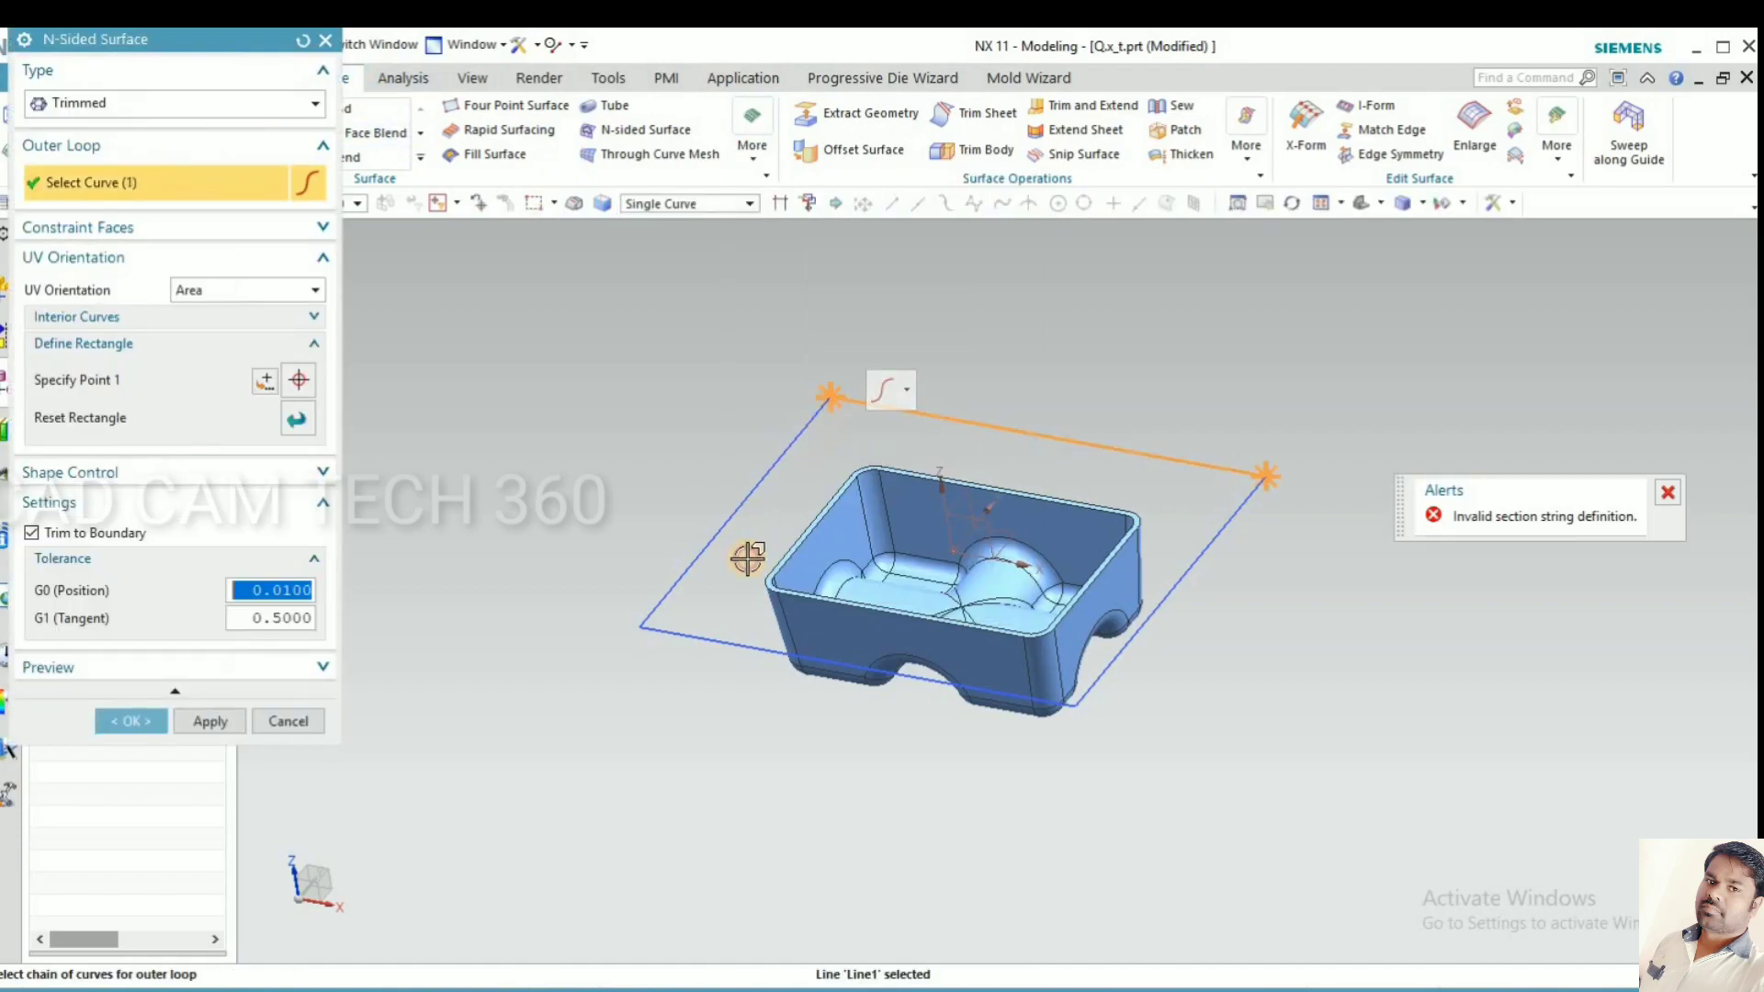
left_click(740, 646)
left_click(1172, 598)
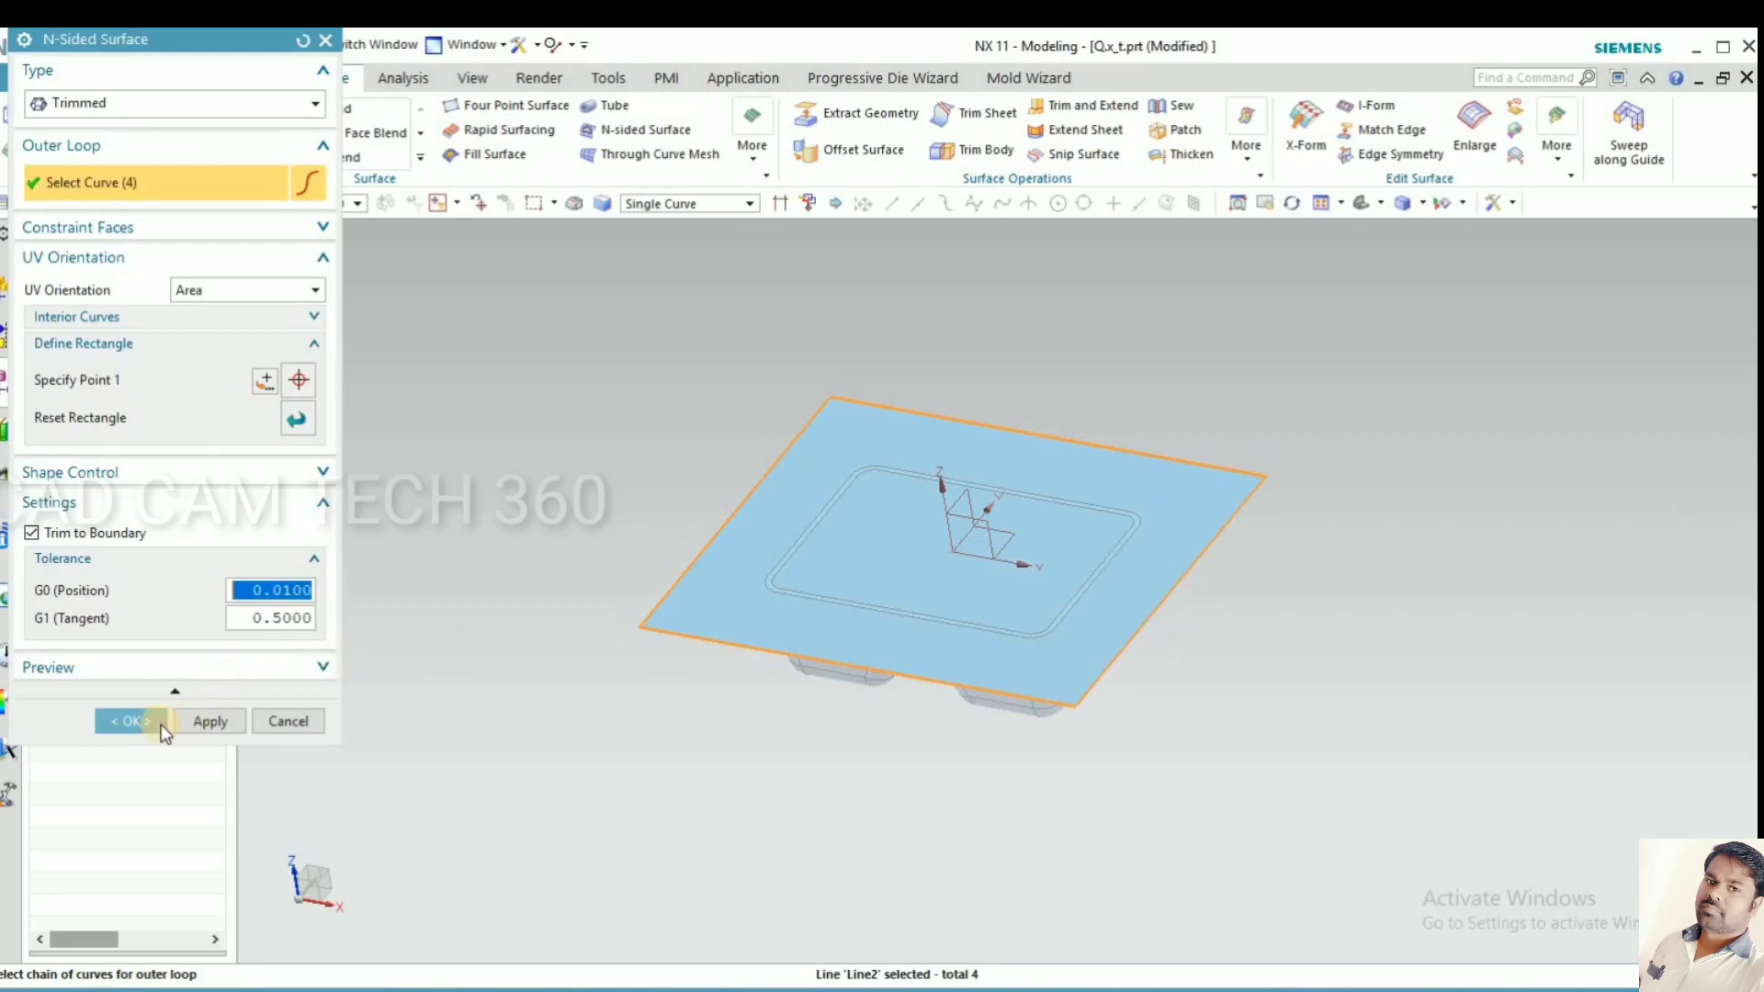
left_click(145, 721)
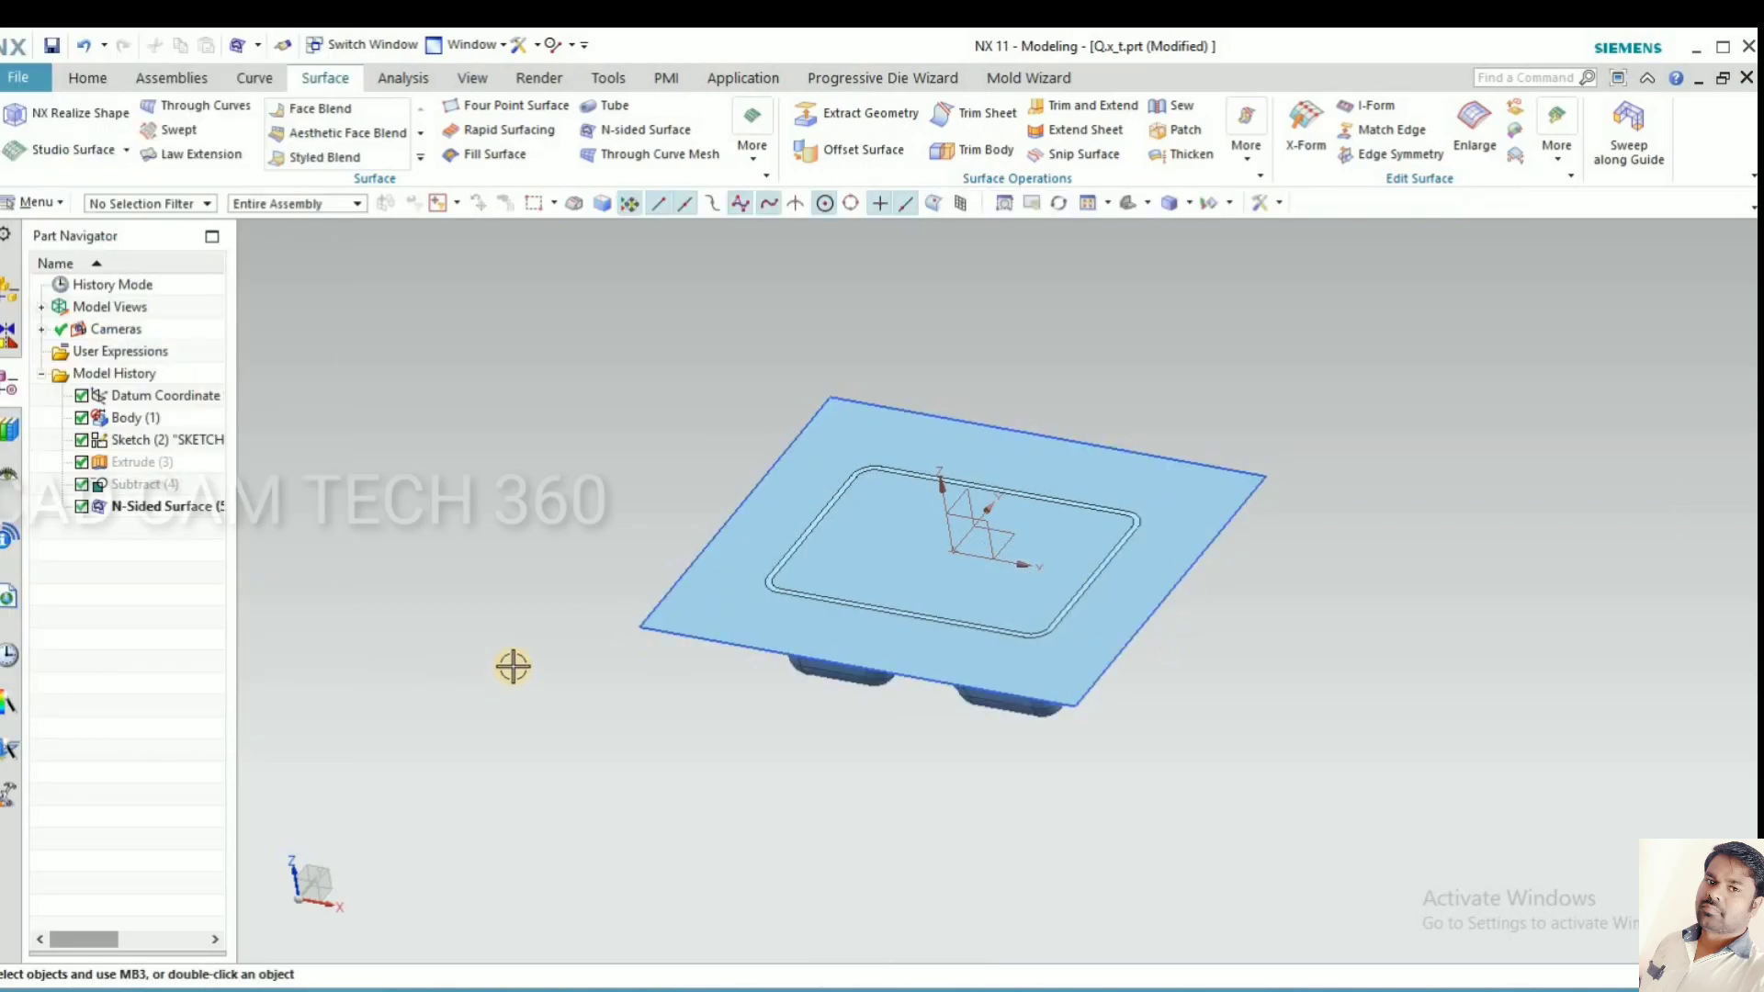
Show the Solid Body of Subtract(4) again, picked through QuickPick.
key("ctrl+shift+k")
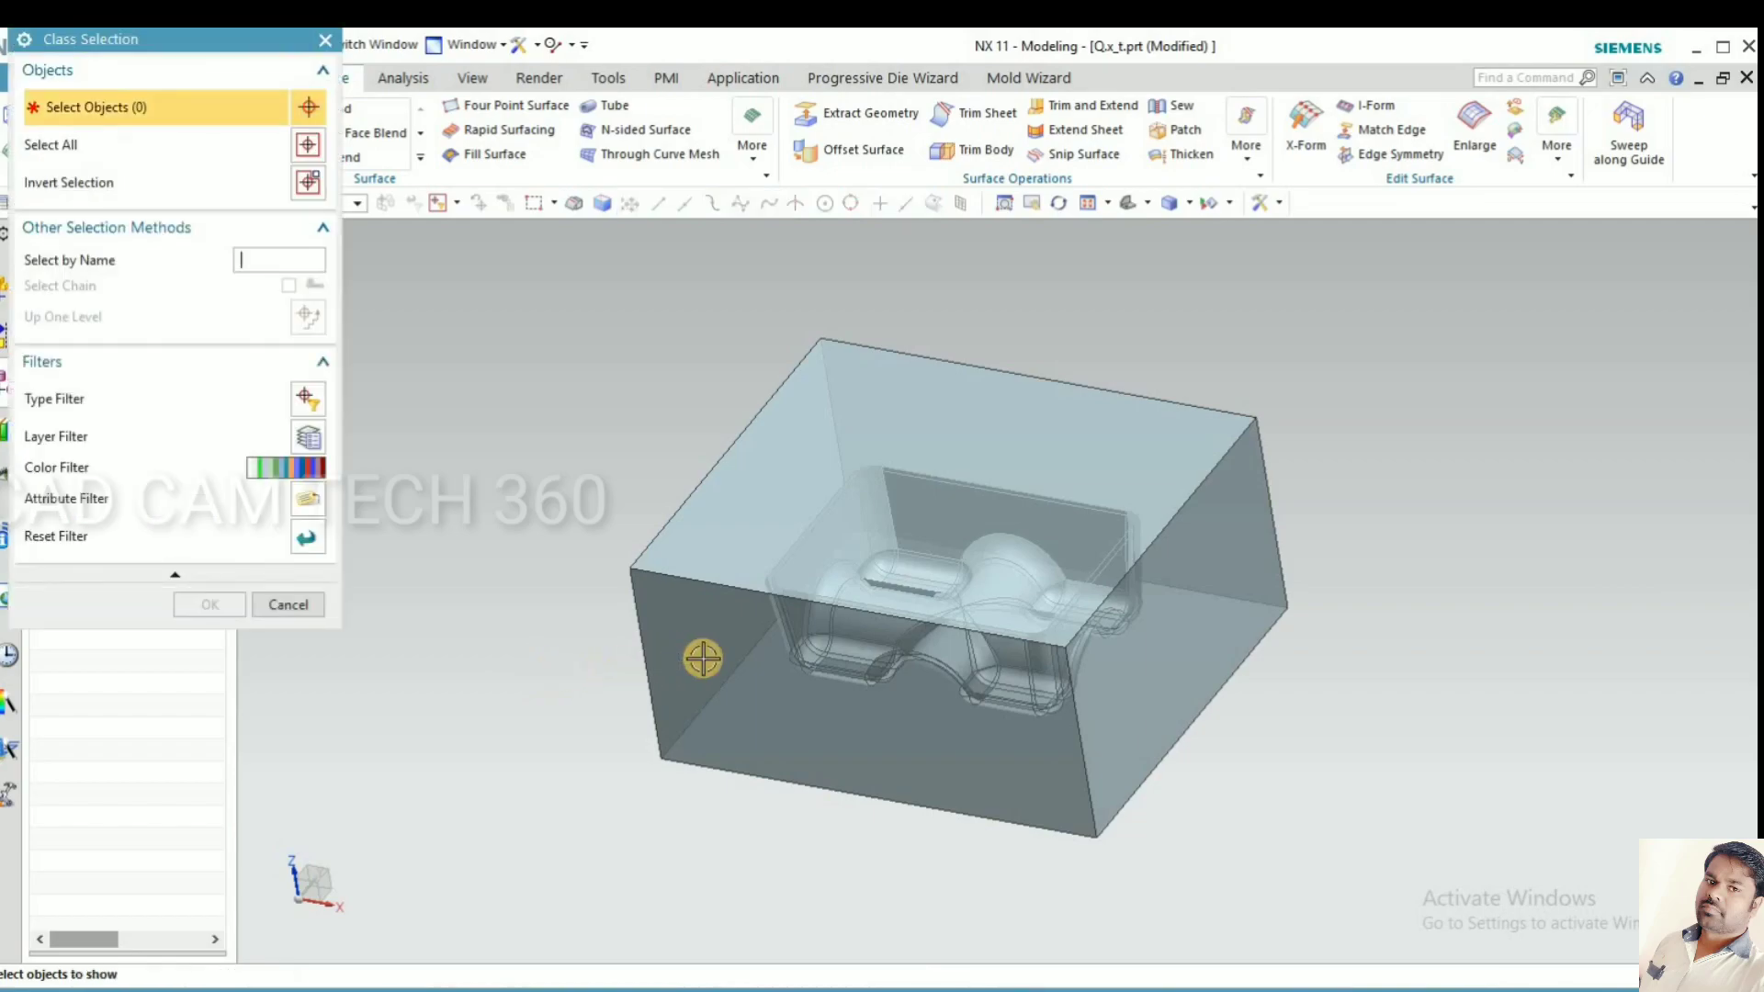
mouse_move(787, 645)
middle_mouse_down()
mouse_move(799, 619)
mouse_move(808, 647)
middle_mouse_up()
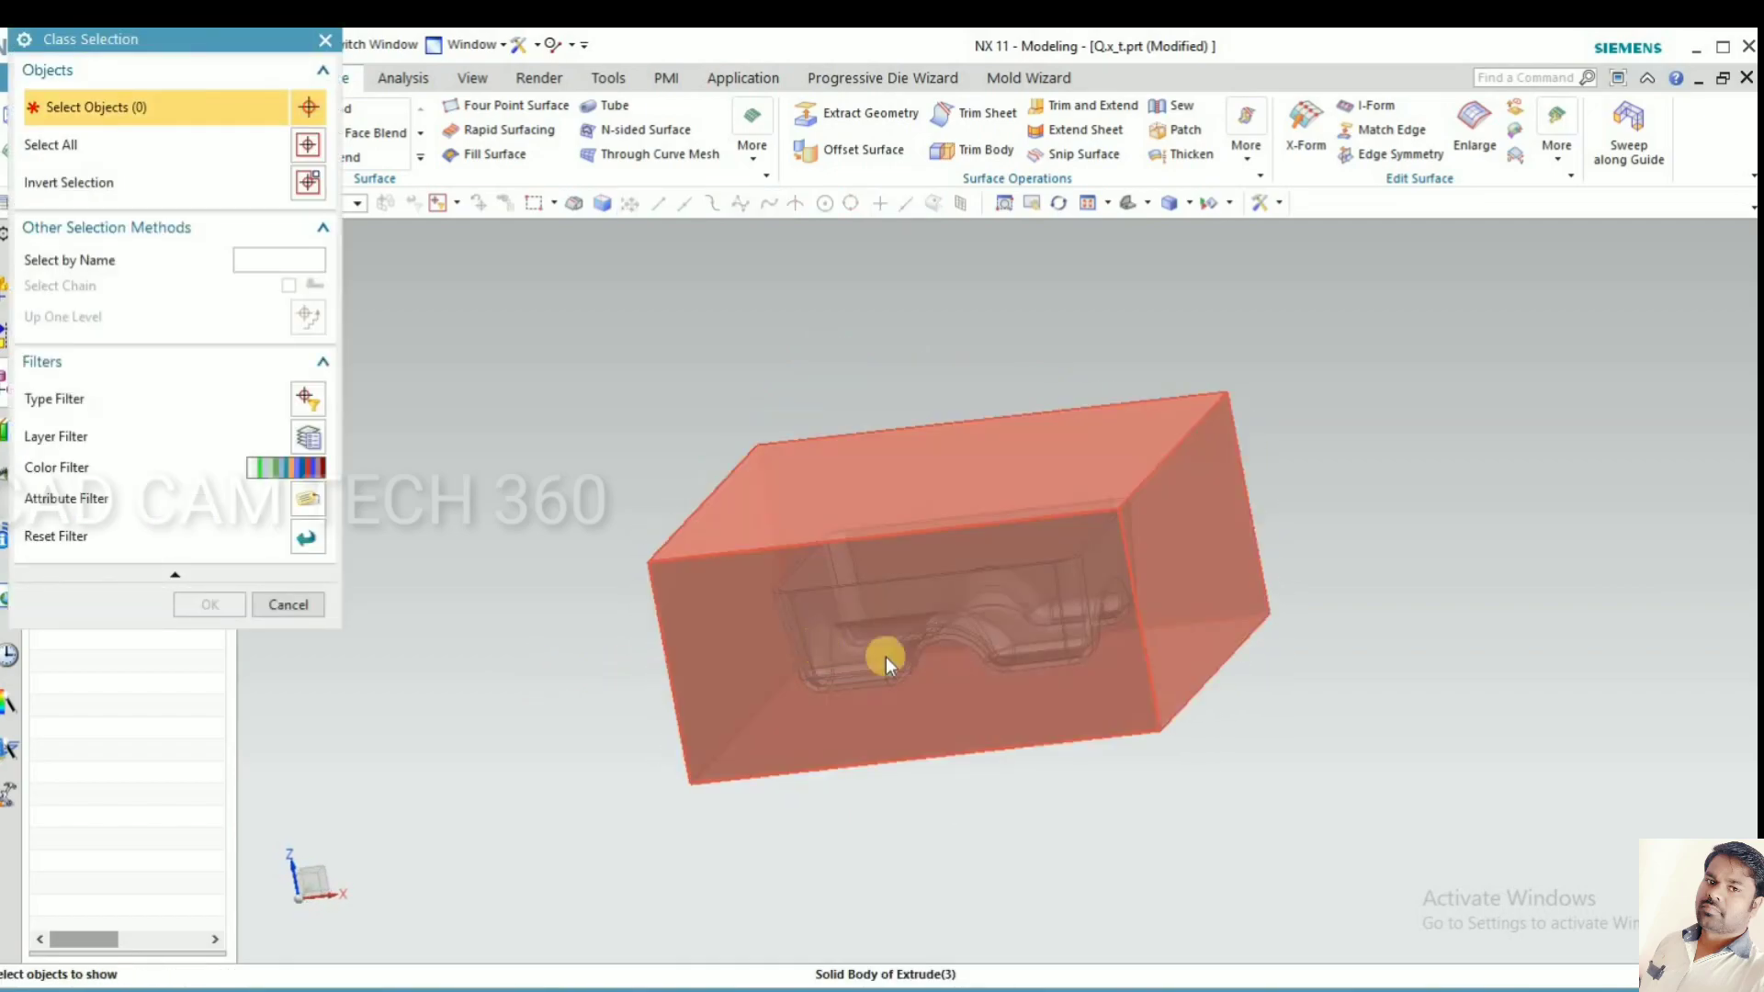
left_click(809, 648)
left_click(952, 688)
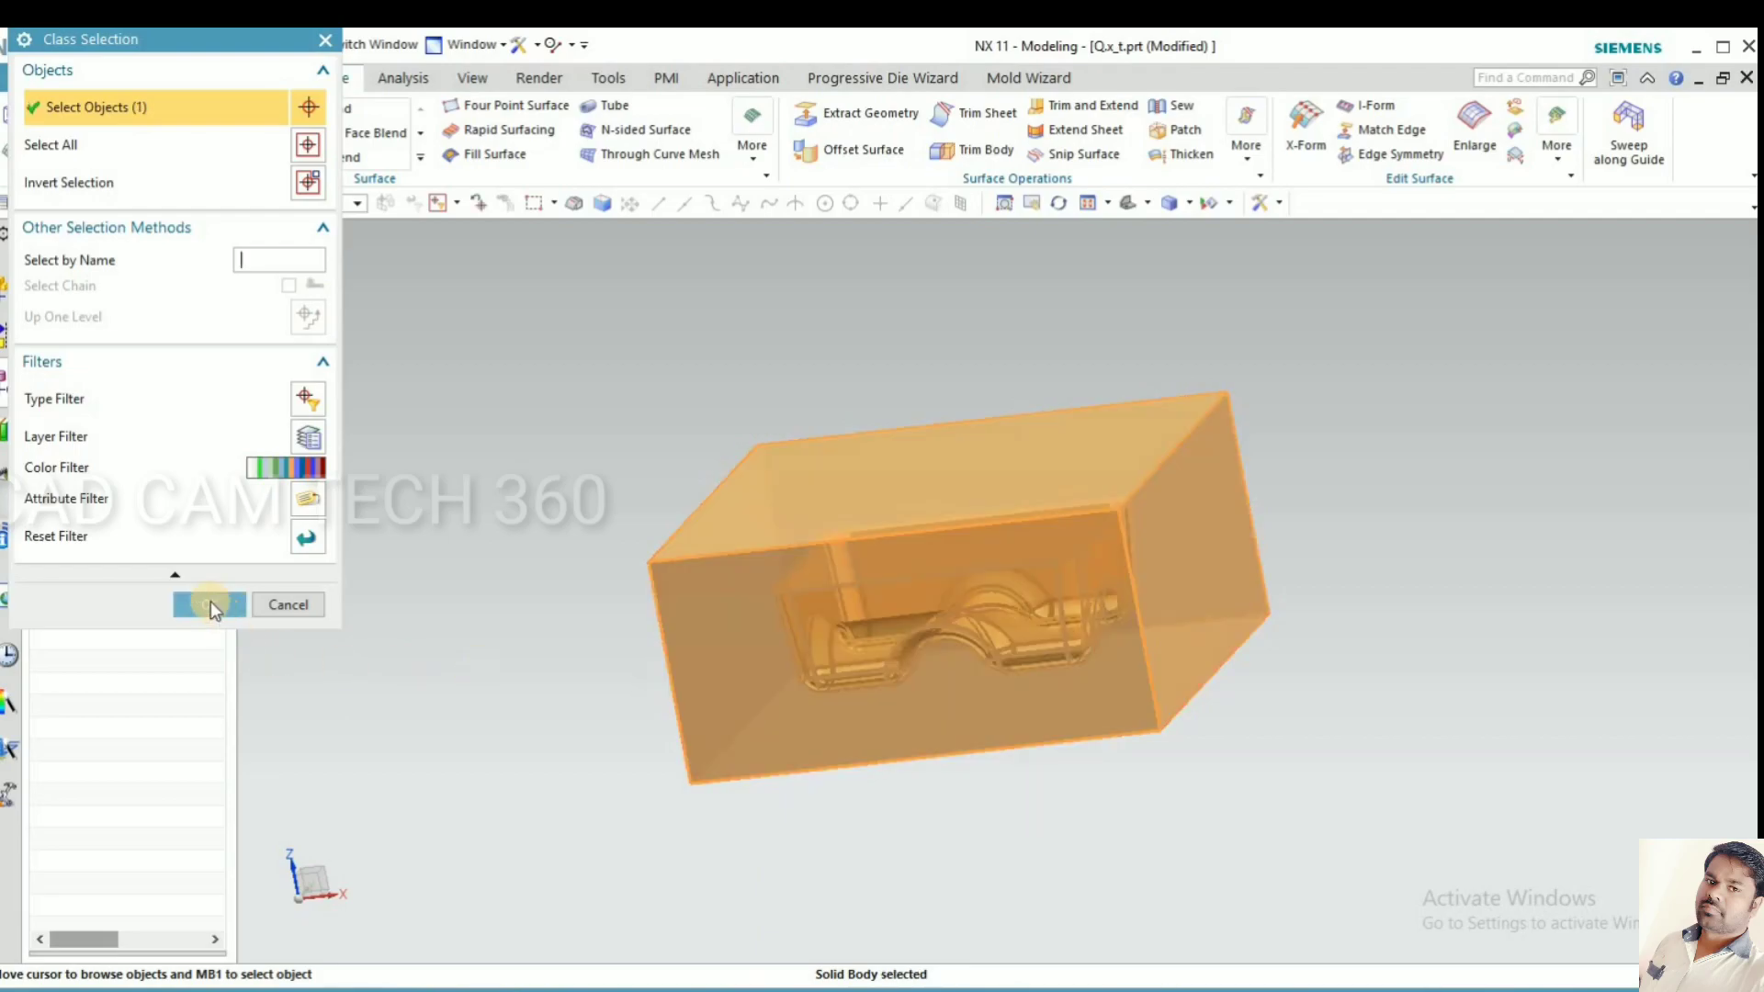
middle_click(467, 653)
middle_click_drag(457, 689, 490, 643)
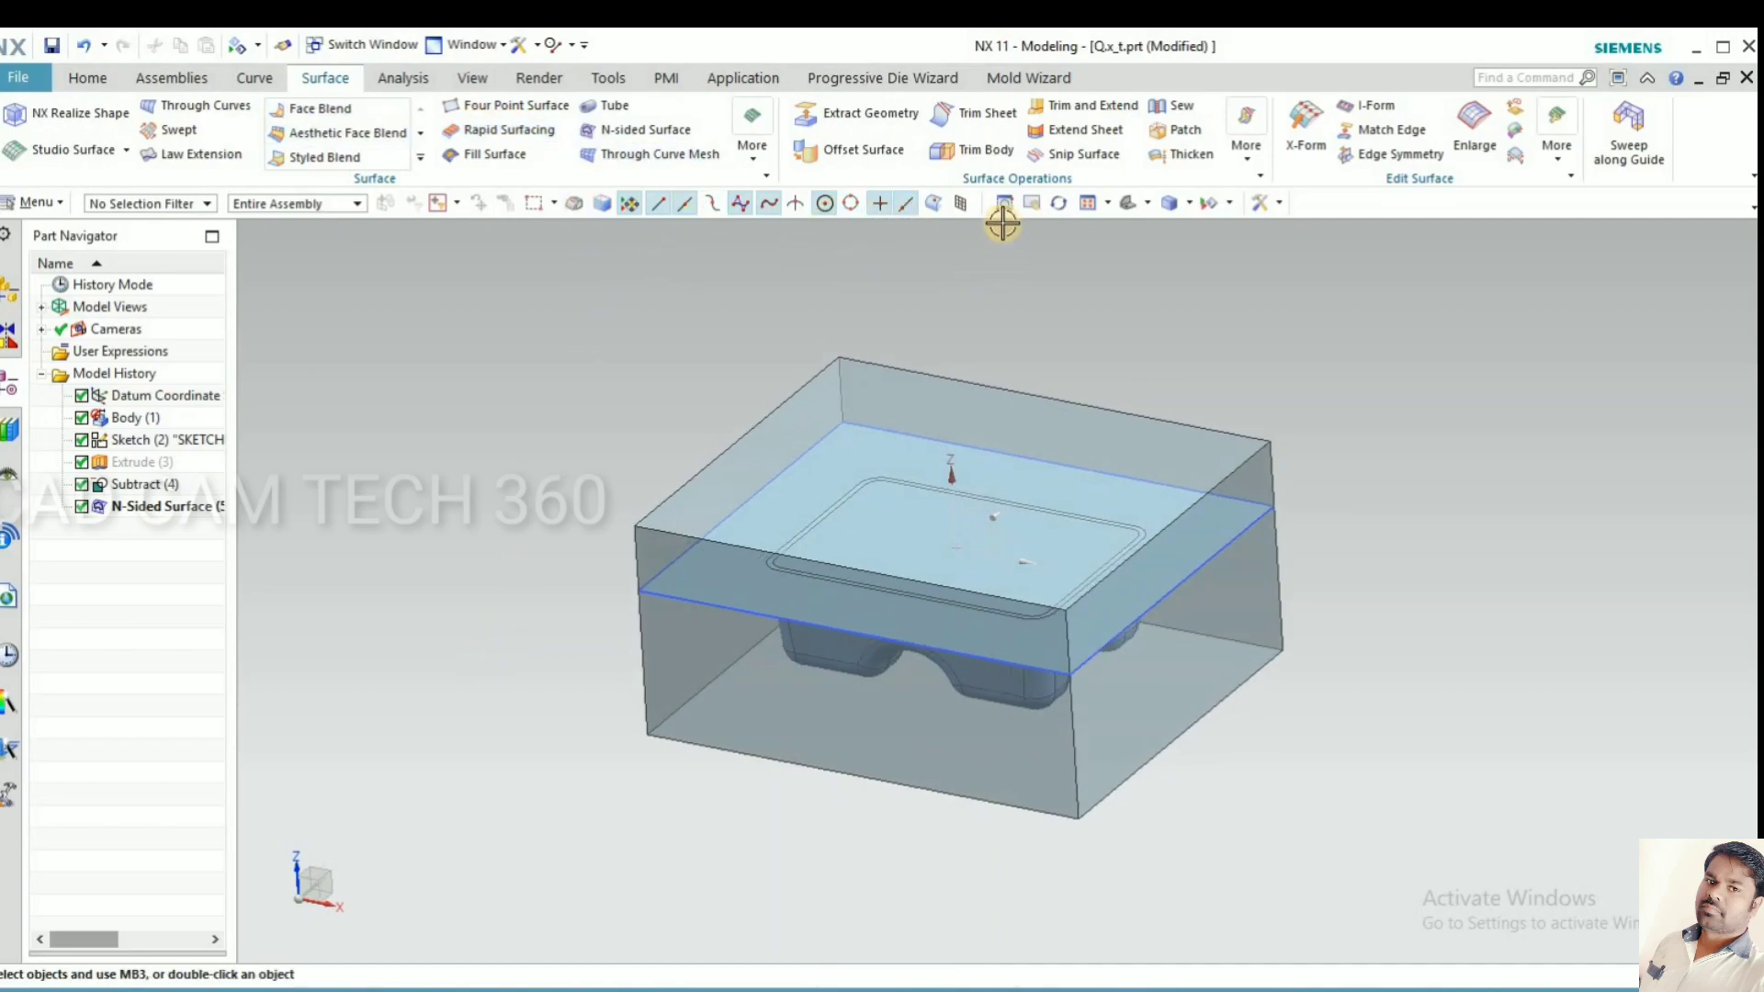
Split the block body using the N-Sided Surface face as the splitting tool.
left_click(1247, 147)
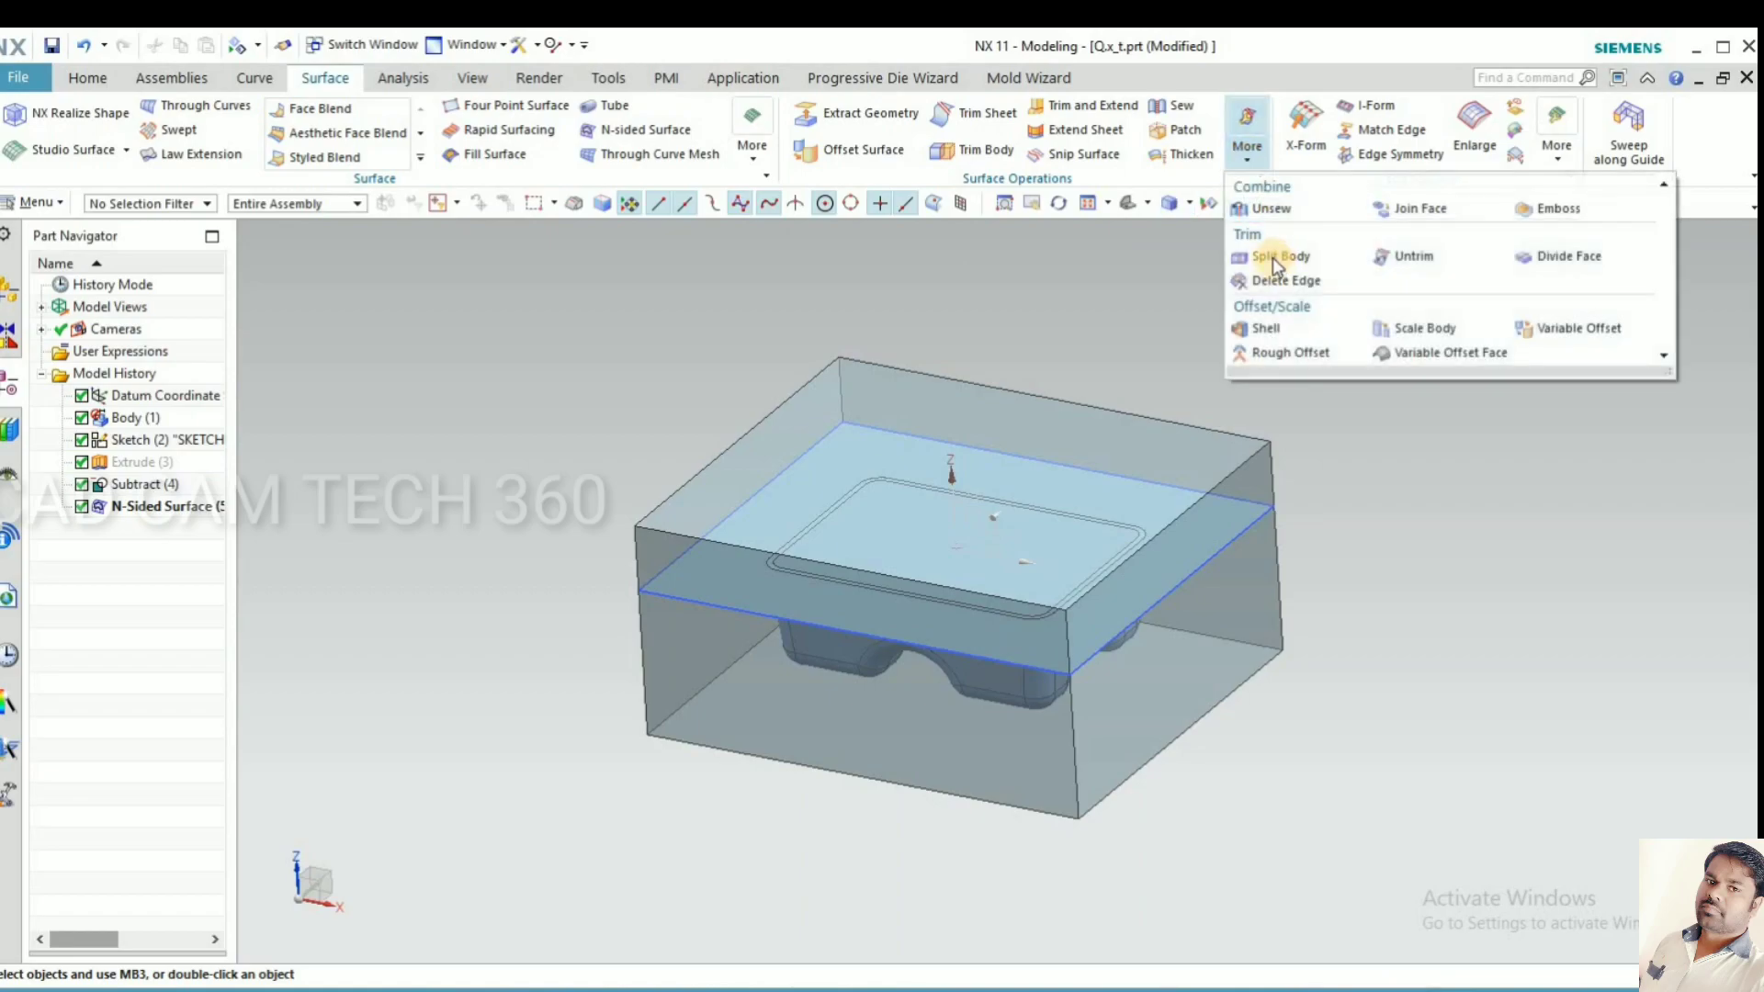
left_click(1252, 447)
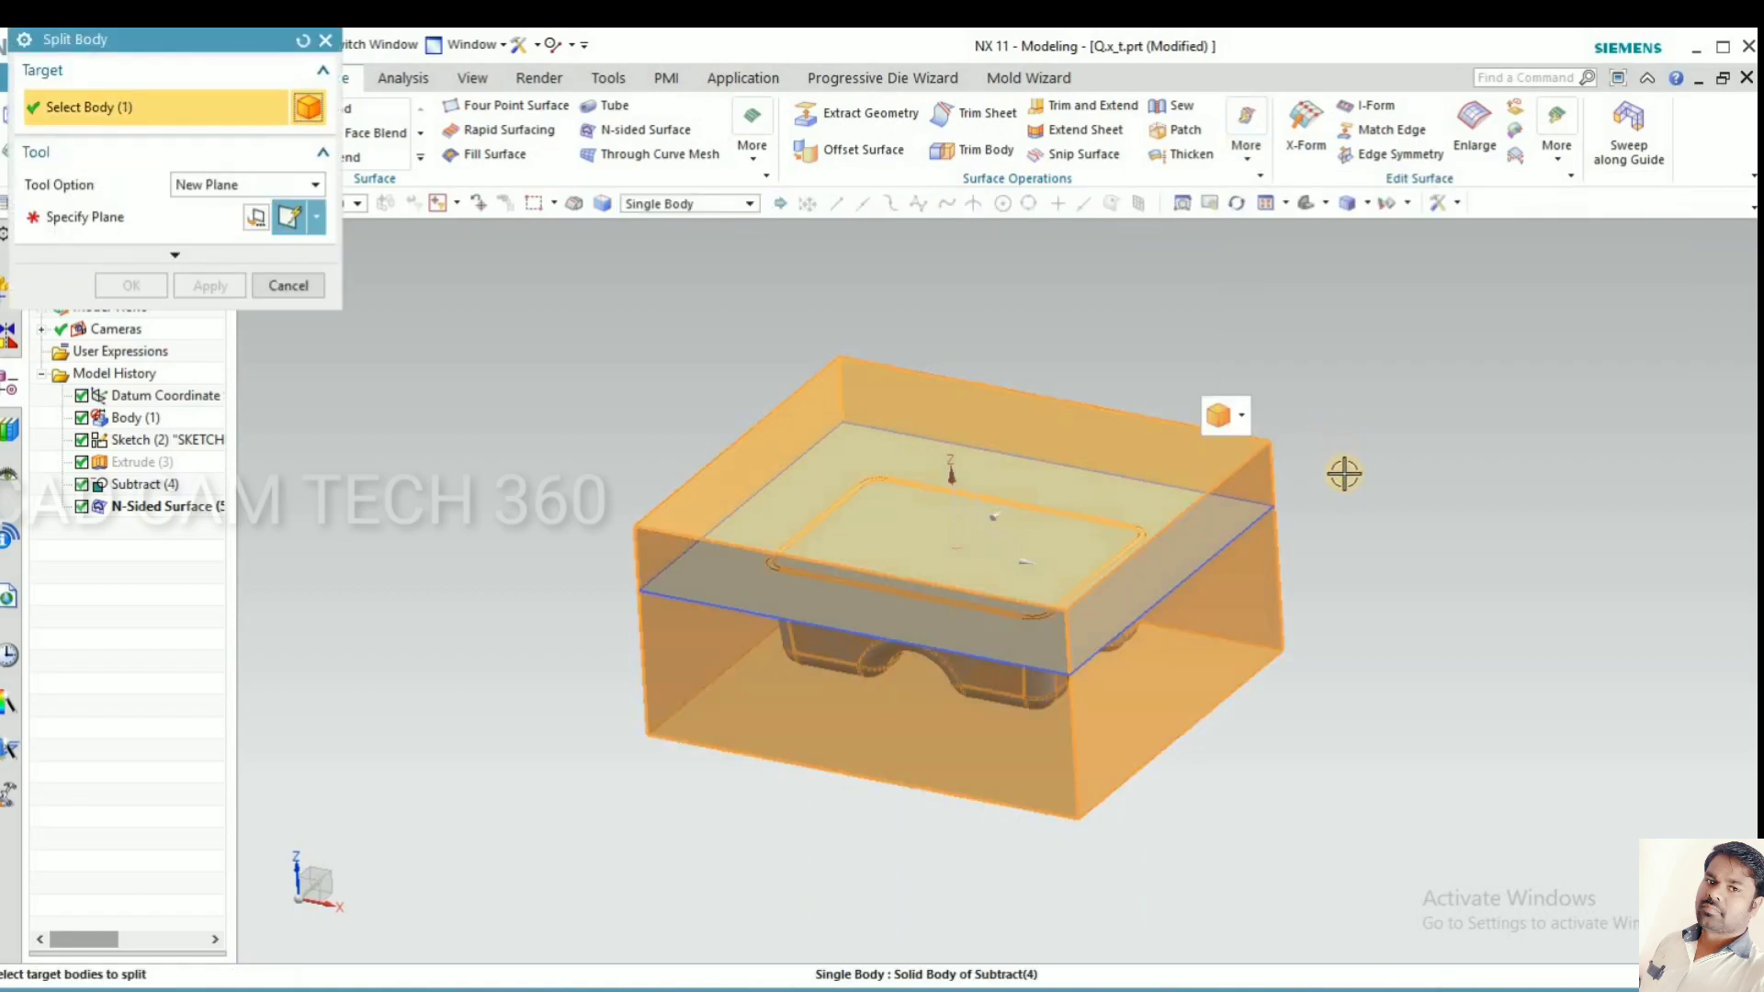
middle_click(1260, 524)
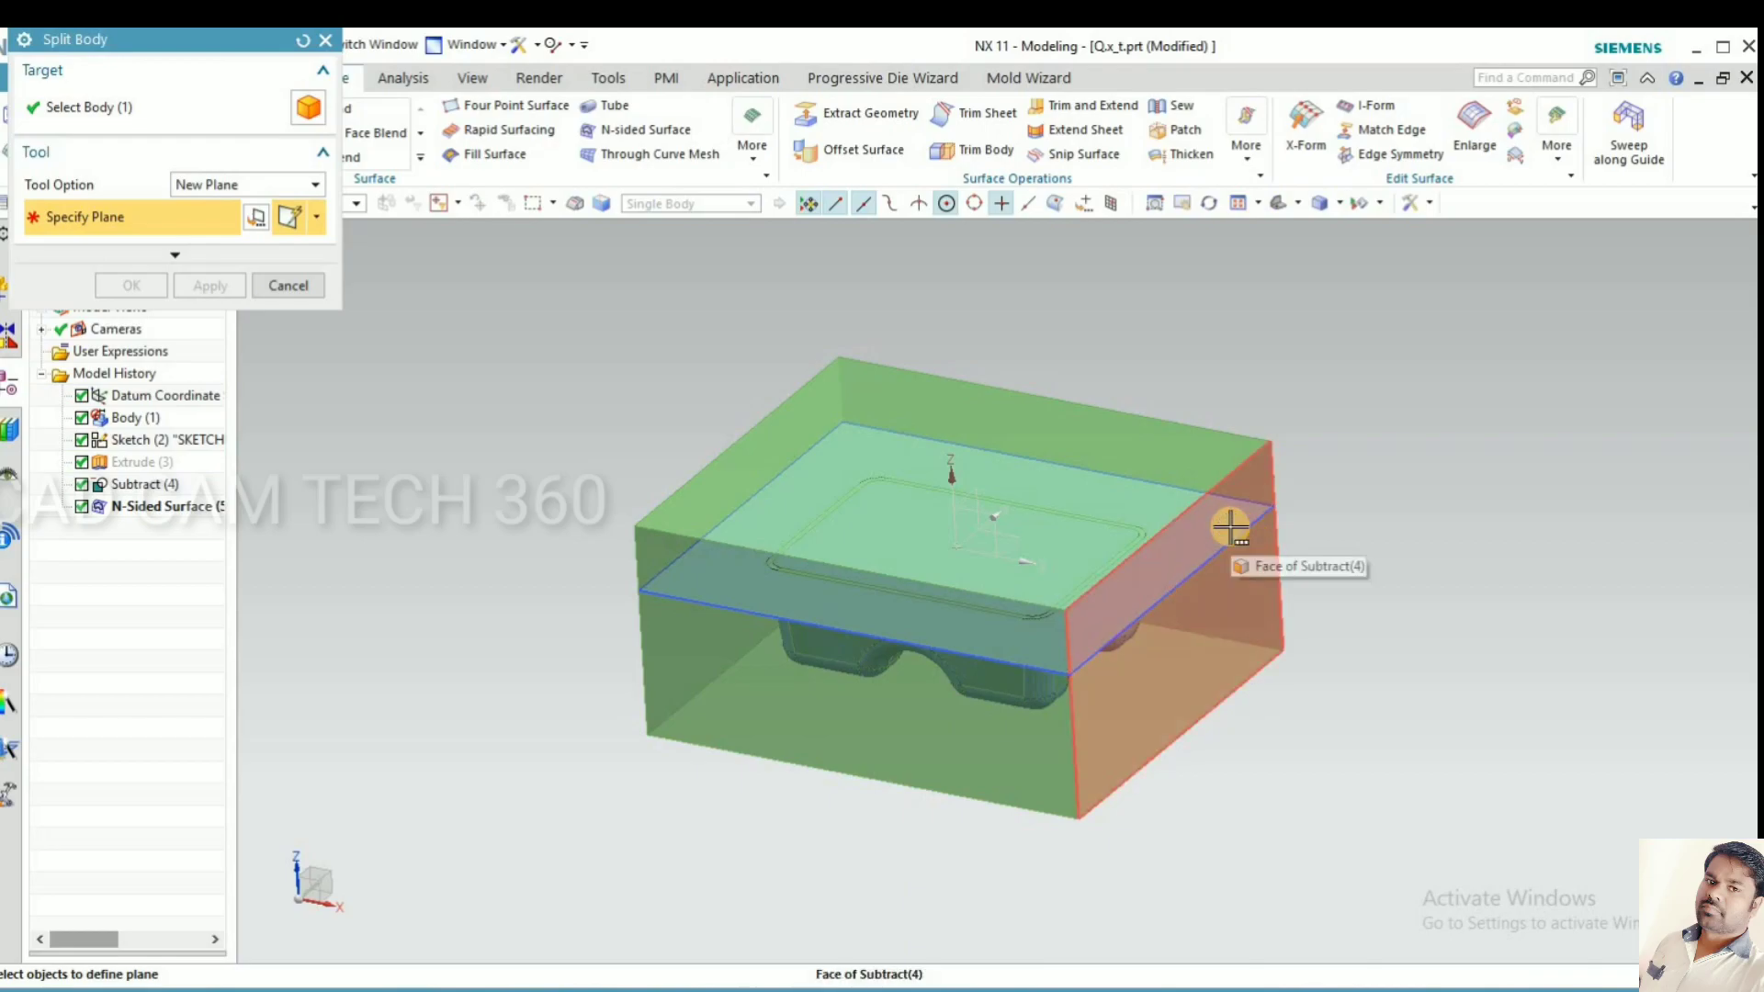
left_click(1229, 527)
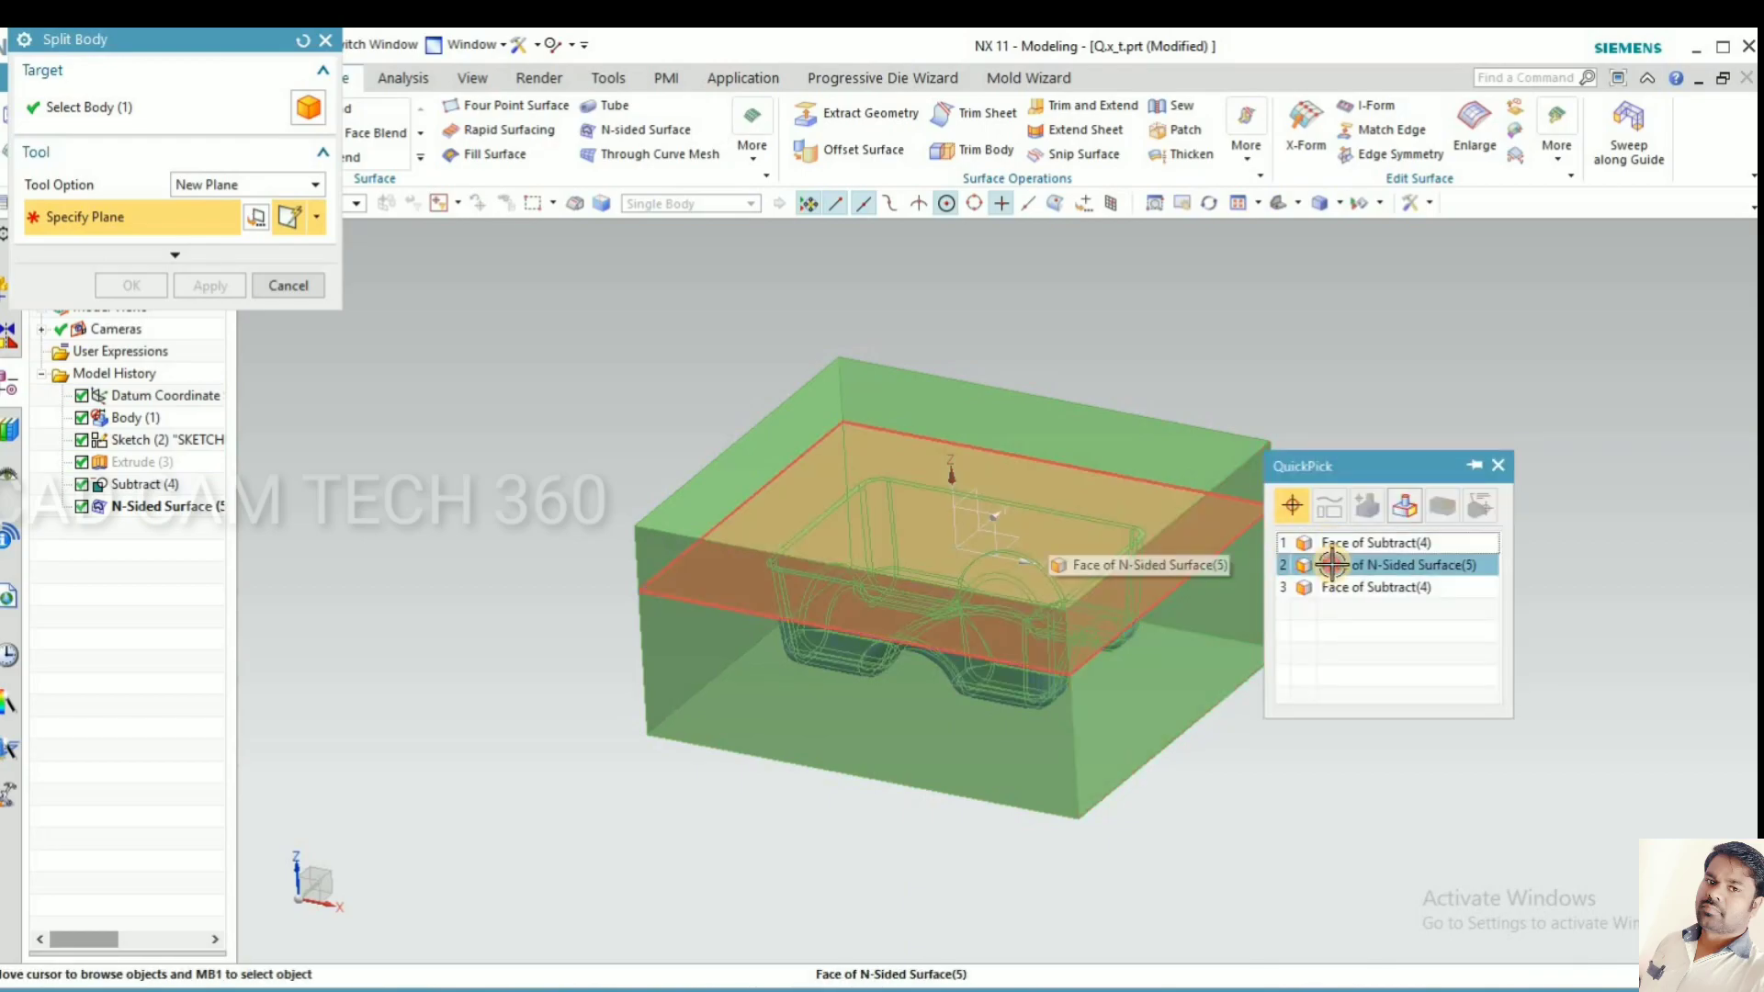
left_click(1332, 566)
mouse_move(482, 433)
middle_mouse_down()
mouse_move(492, 420)
mouse_move(477, 455)
middle_mouse_up()
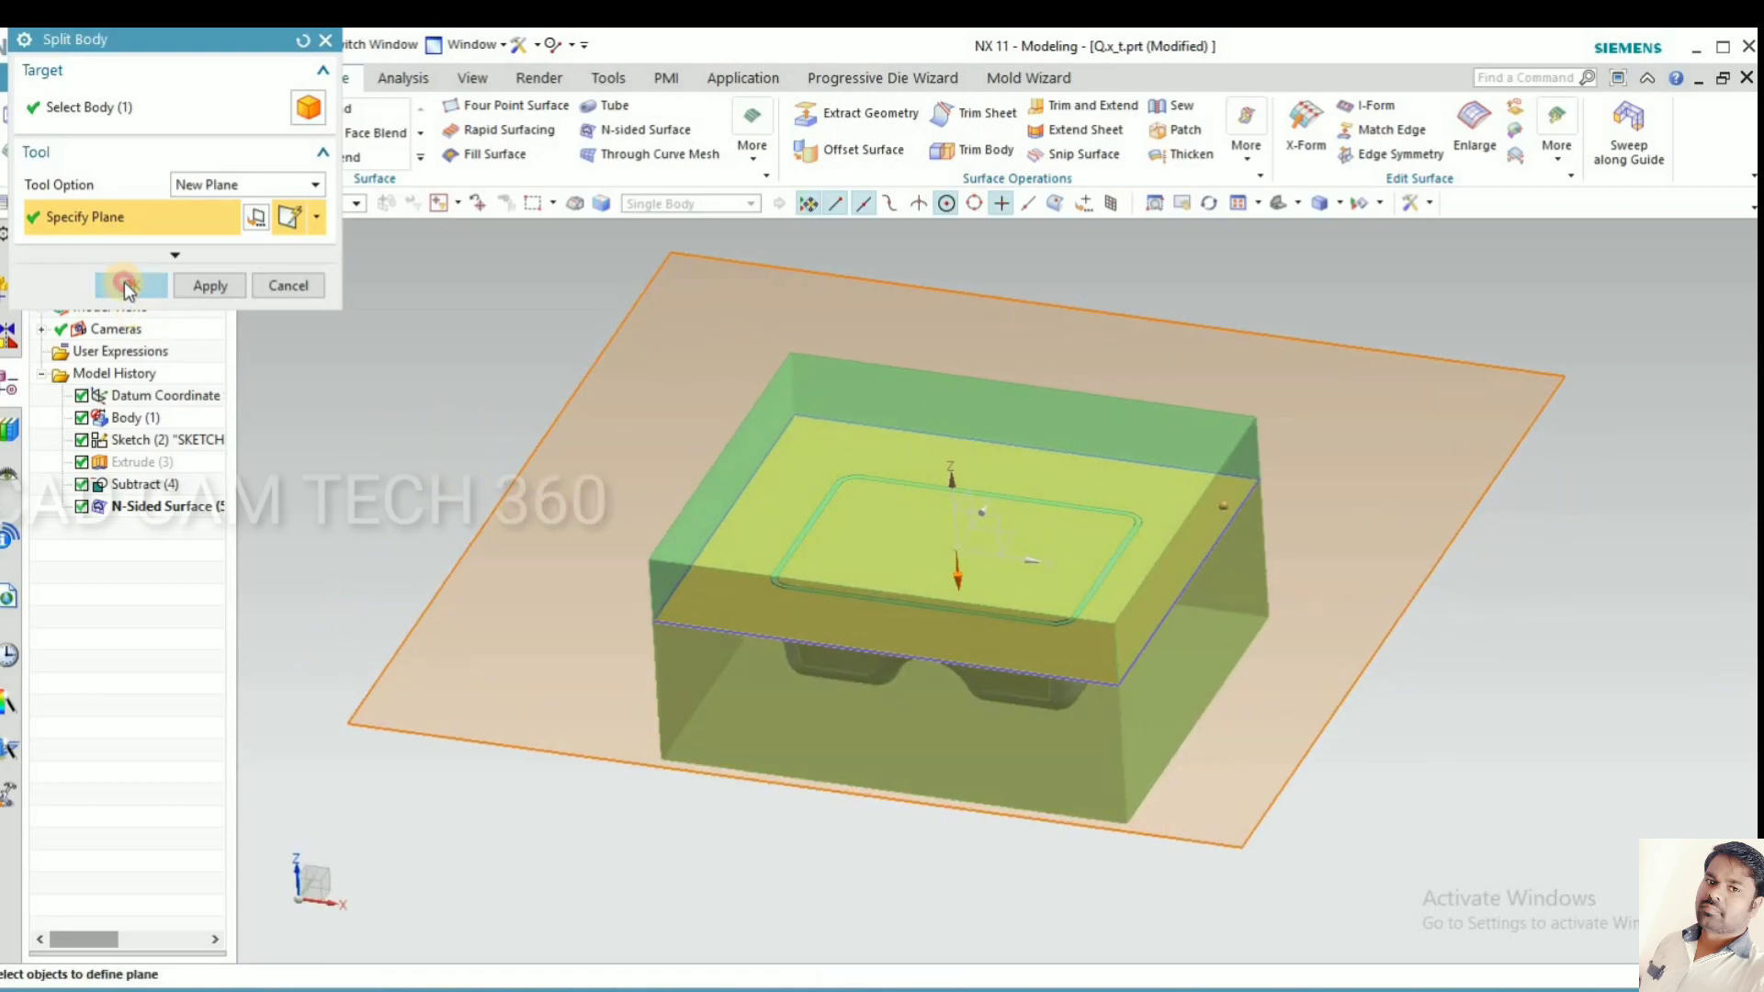
left_click(124, 281)
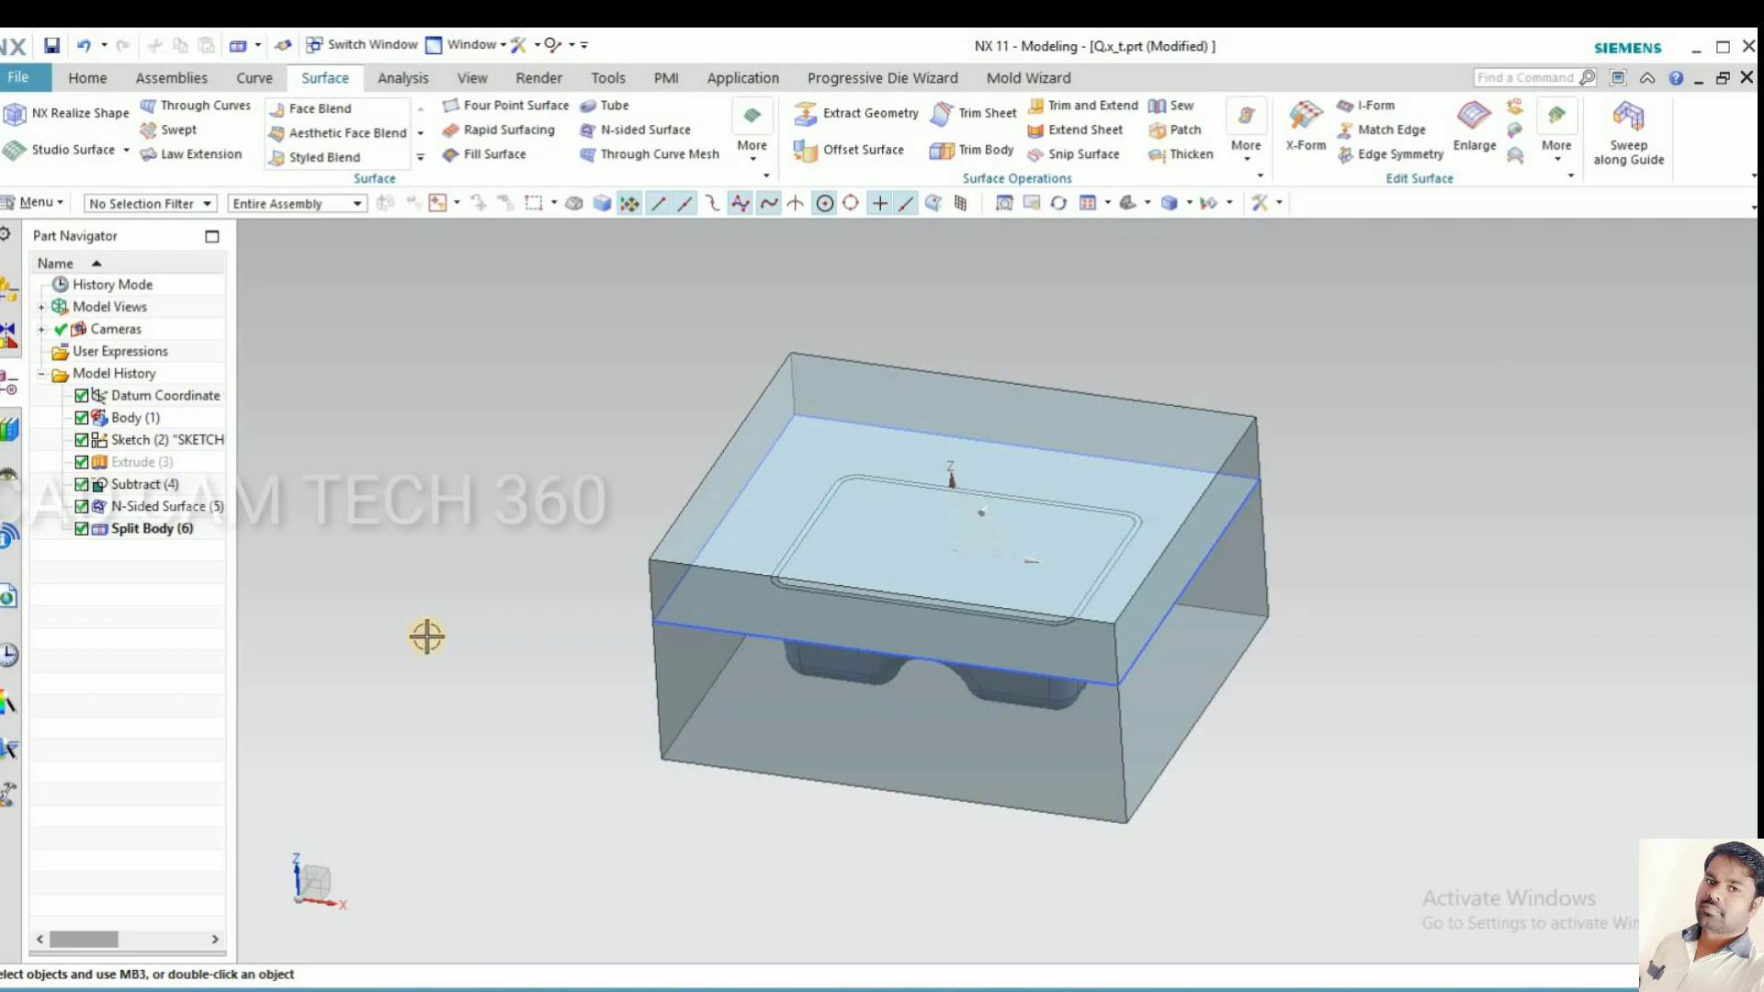
Hide the lower block half and the molded part body.
key("ctrl+b")
left_click(668, 720)
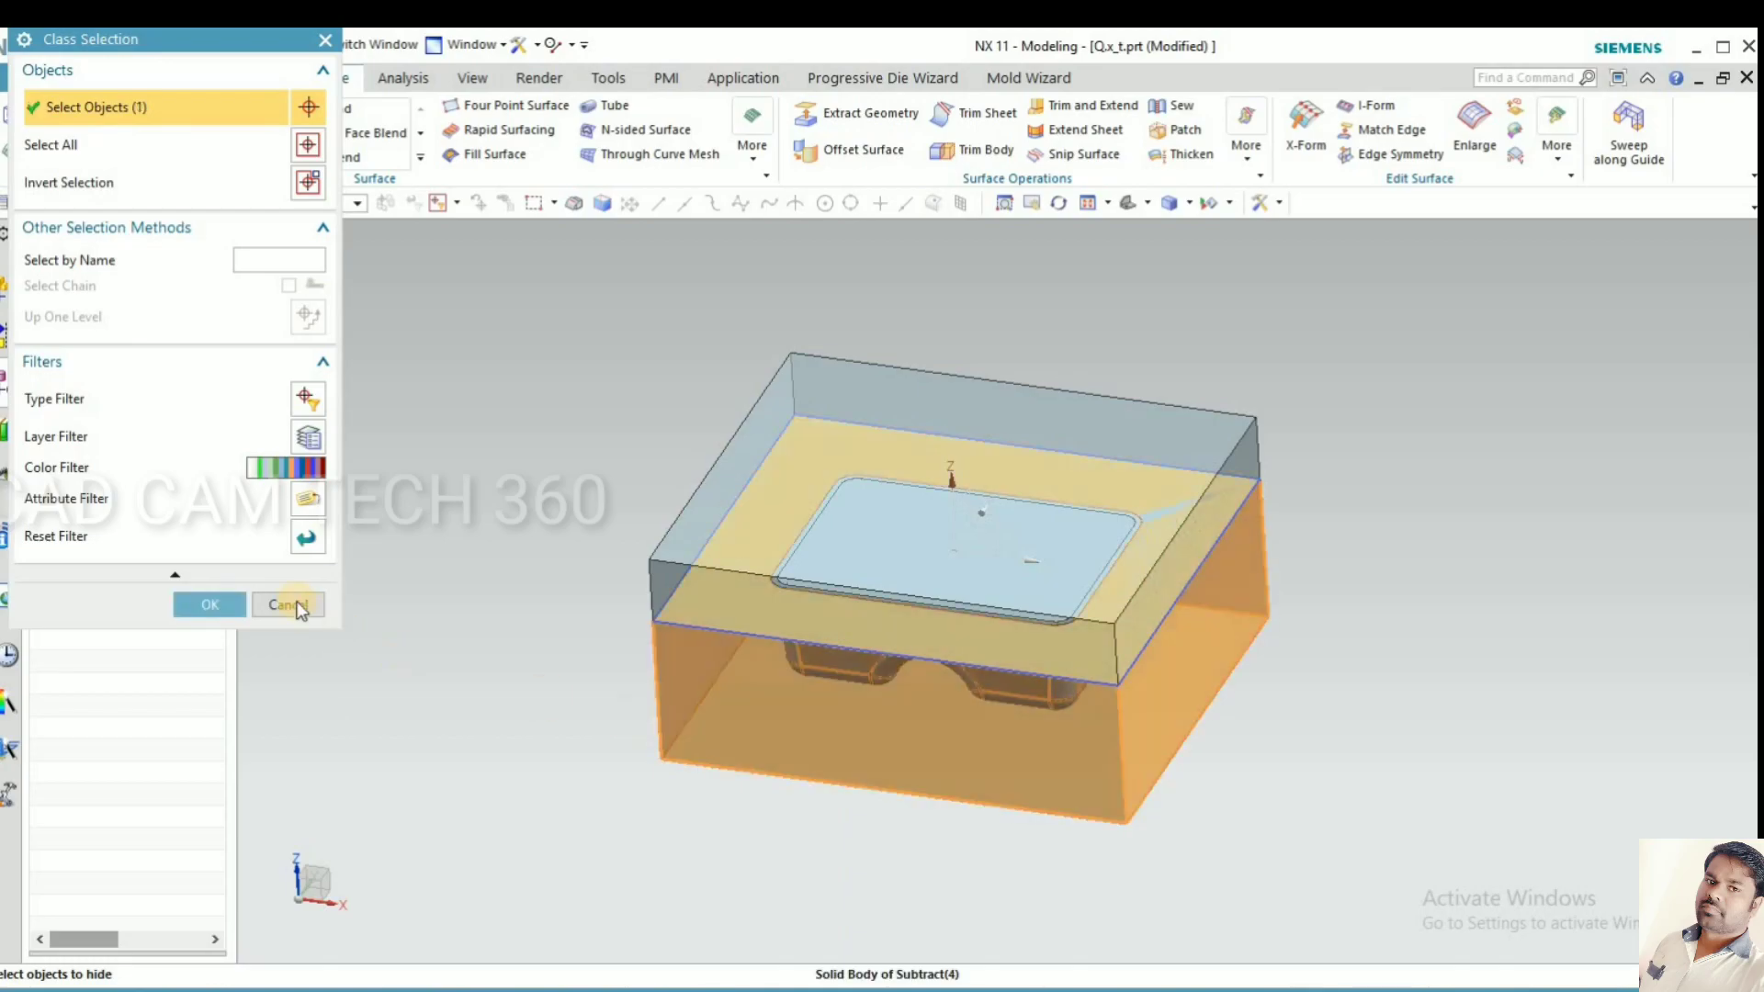
left_click(209, 604)
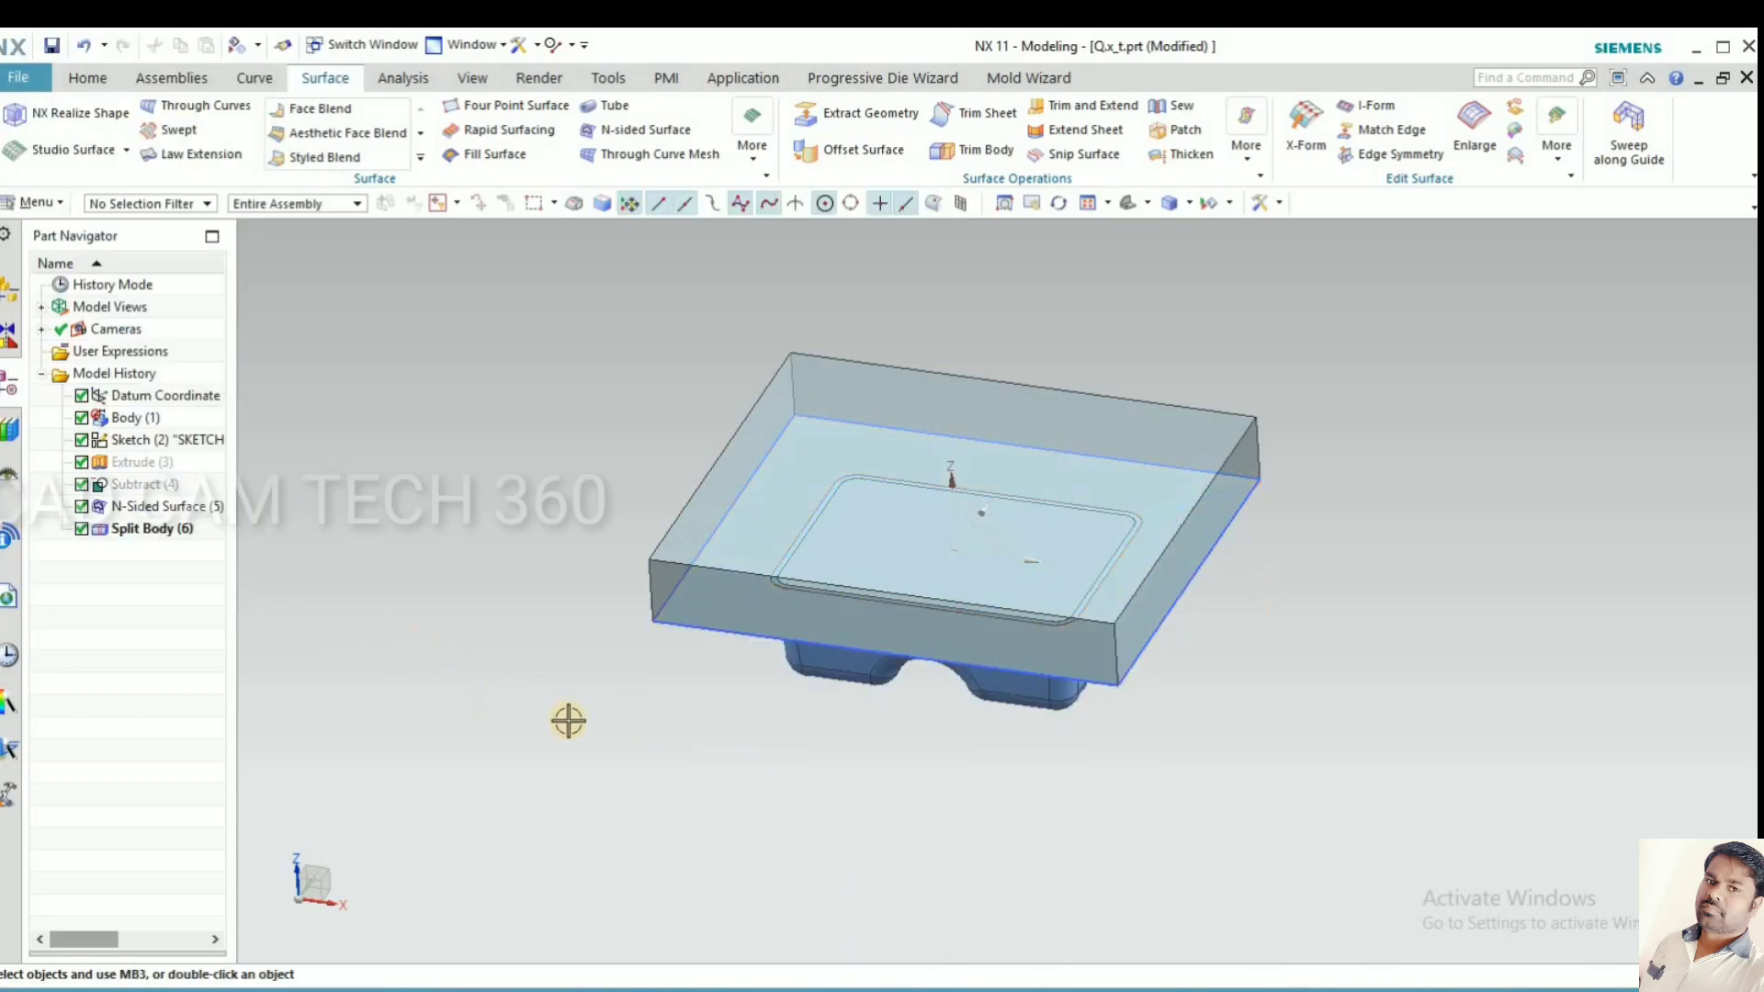
middle_click_drag(597, 502, 681, 462)
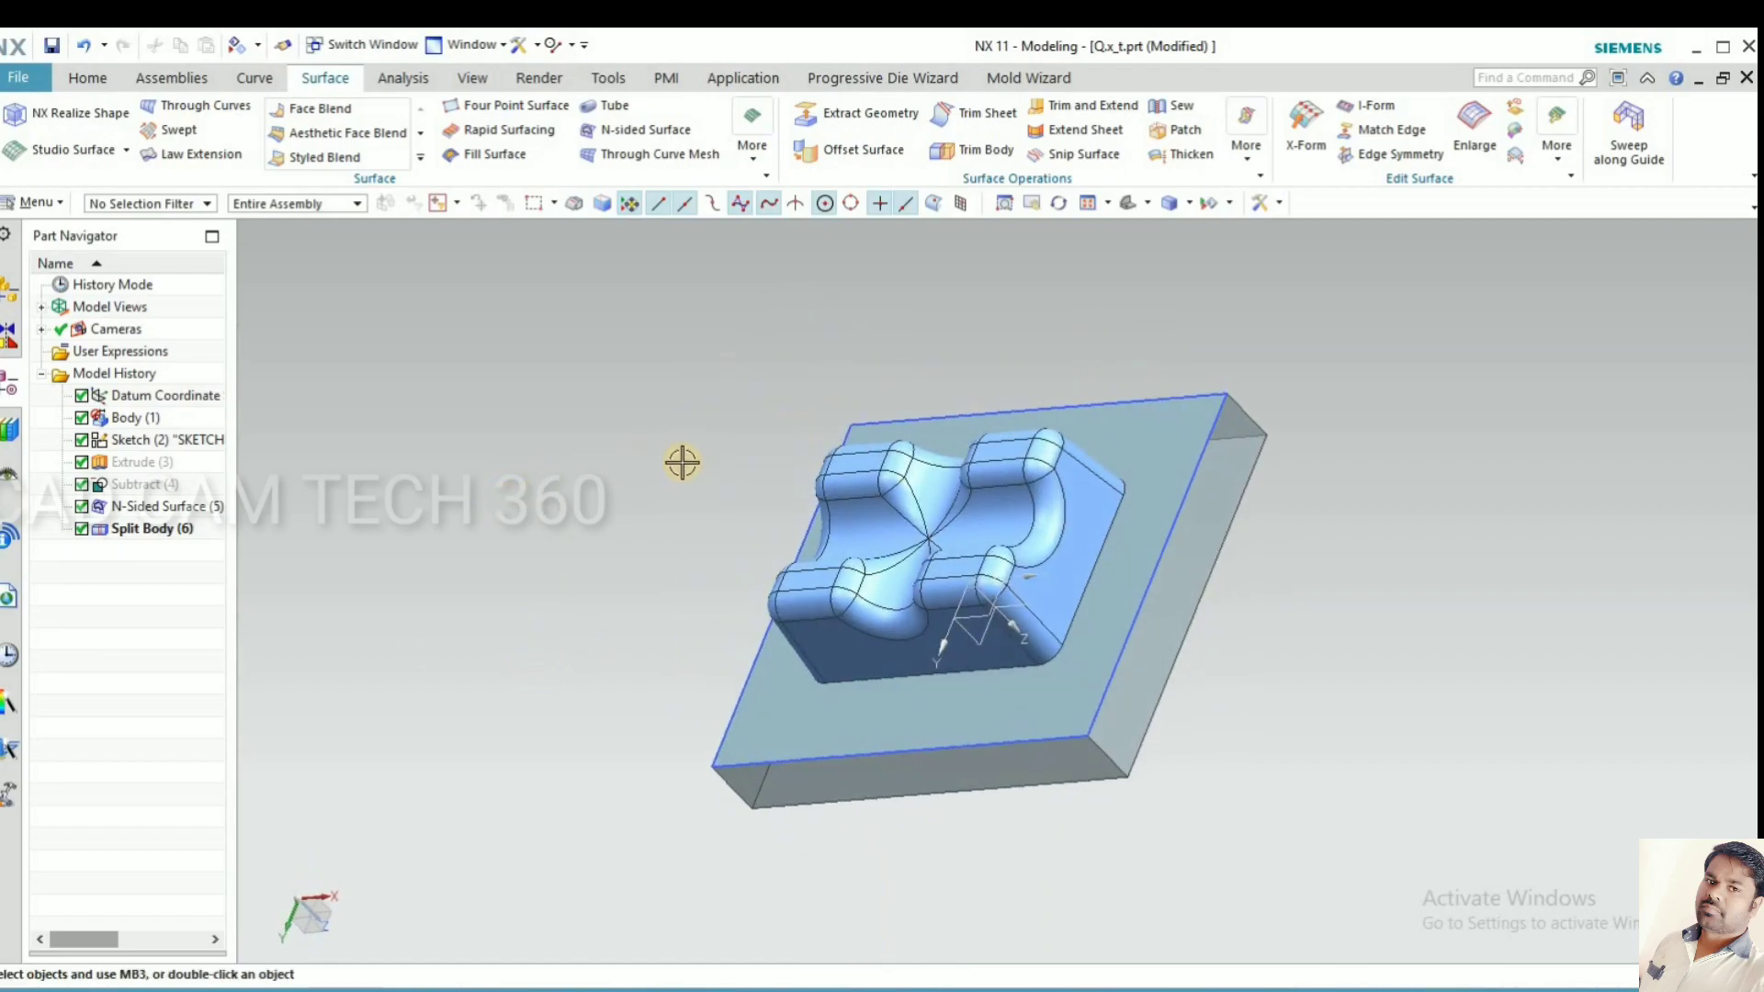
scroll(793, 451, "up", 3)
left_click(830, 484)
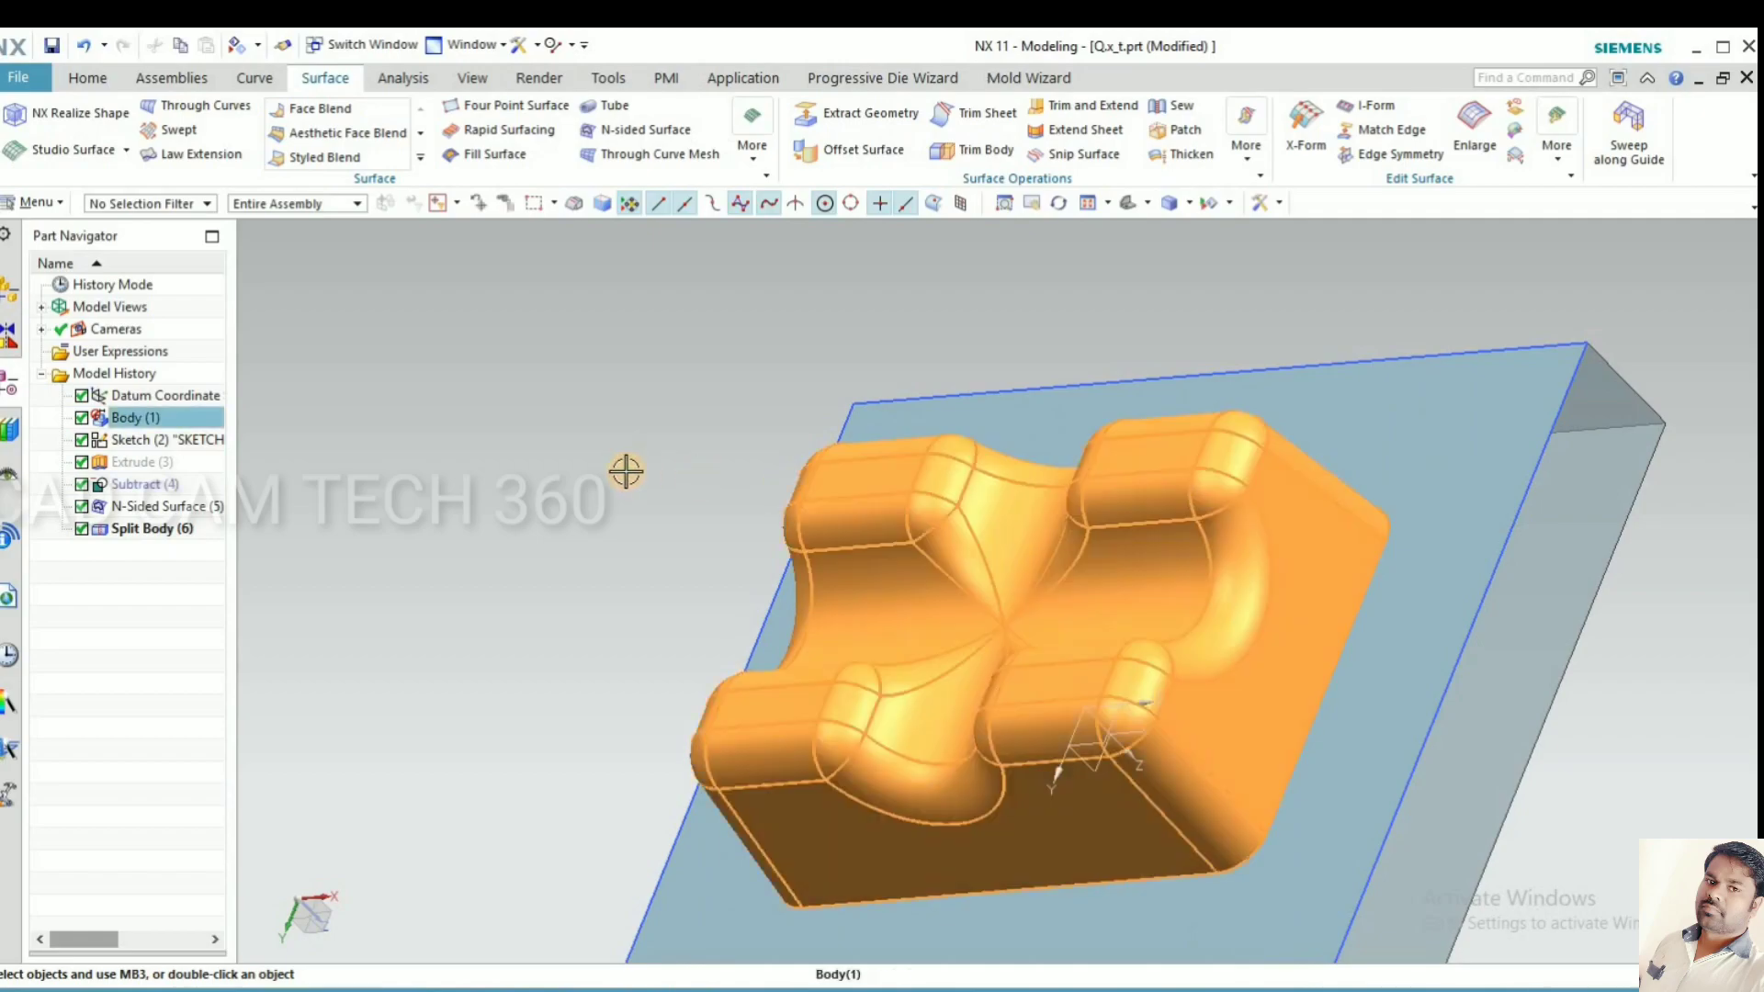
key("ctrl+b")
middle_click_drag(472, 634, 570, 739)
Hide the Subtract body and Sketch (2) outline.
left_click(1006, 759)
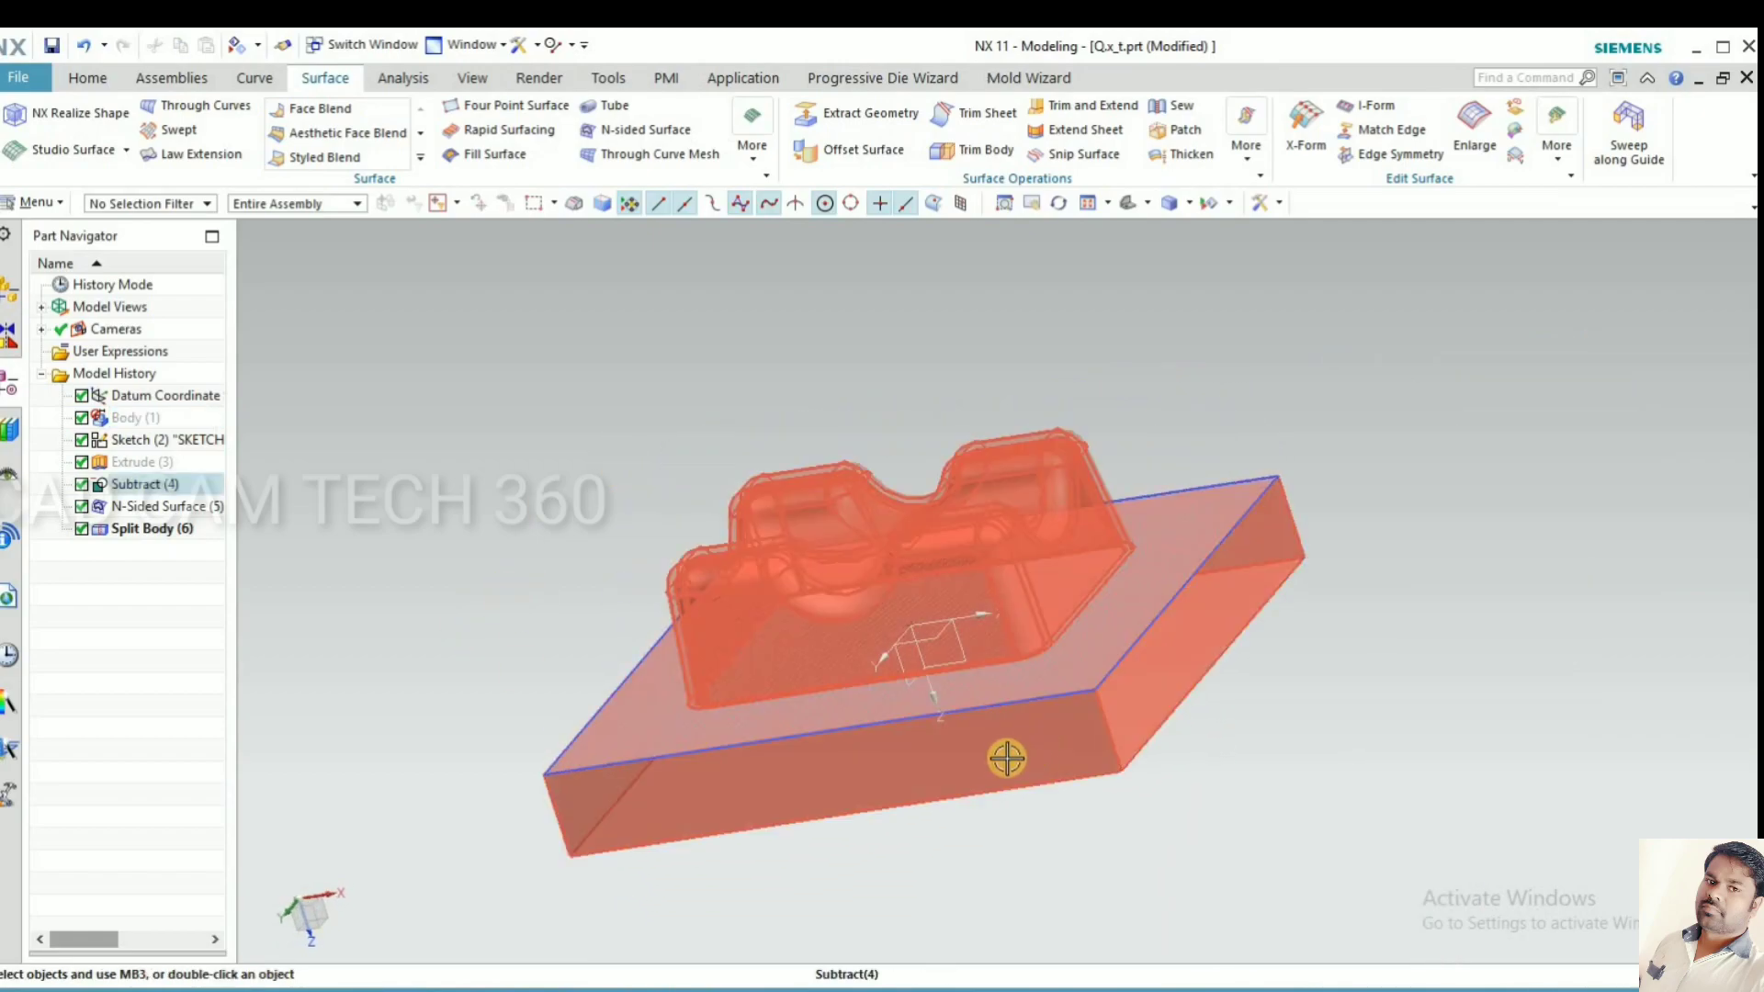
key("ctrl+b")
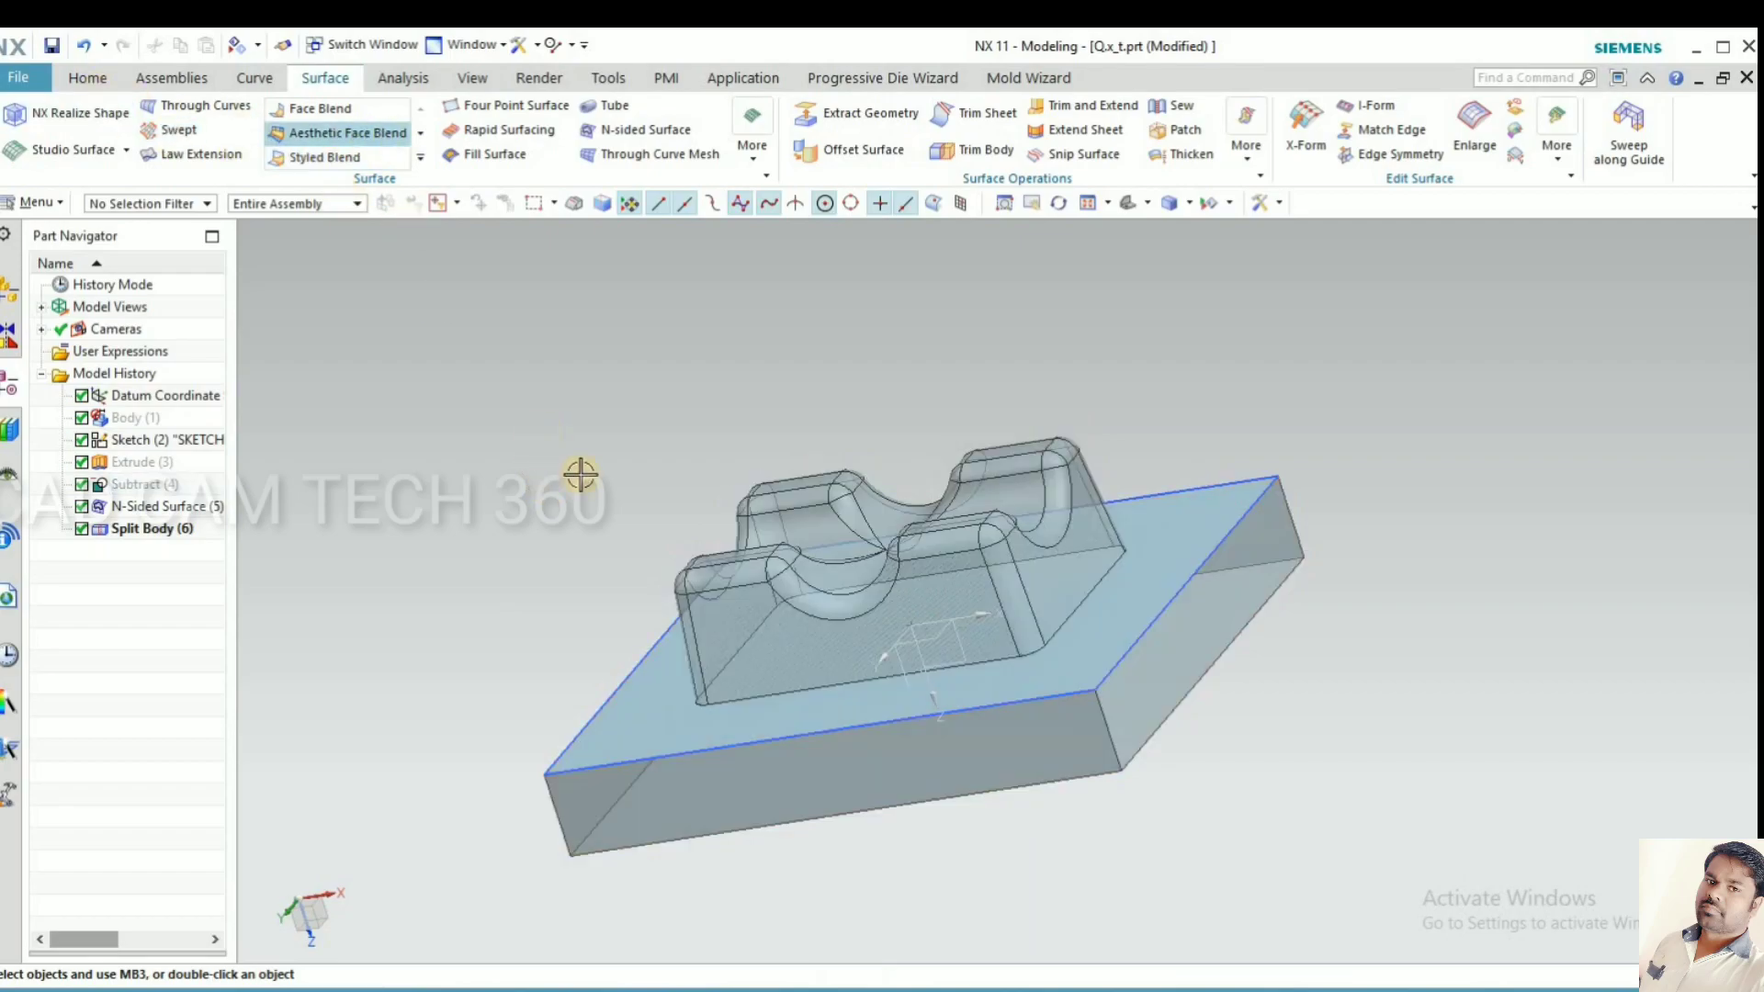
middle_click_drag(575, 677, 575, 689)
left_click(575, 689)
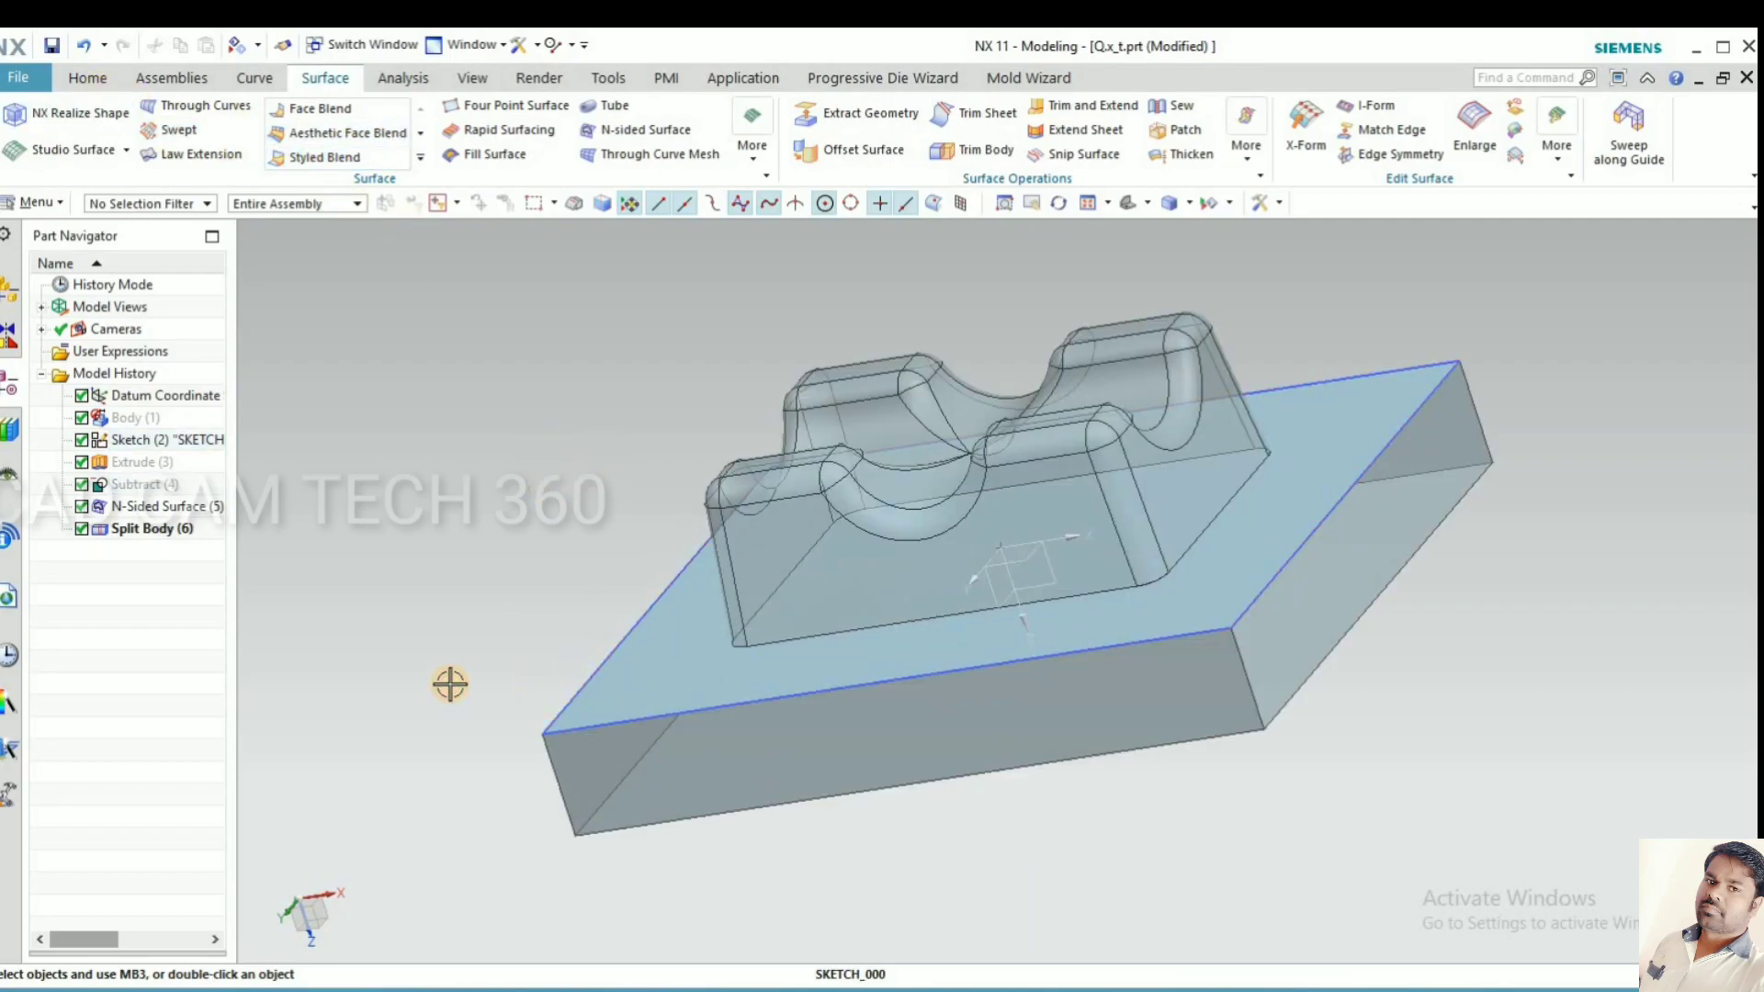
key("ctrl+b")
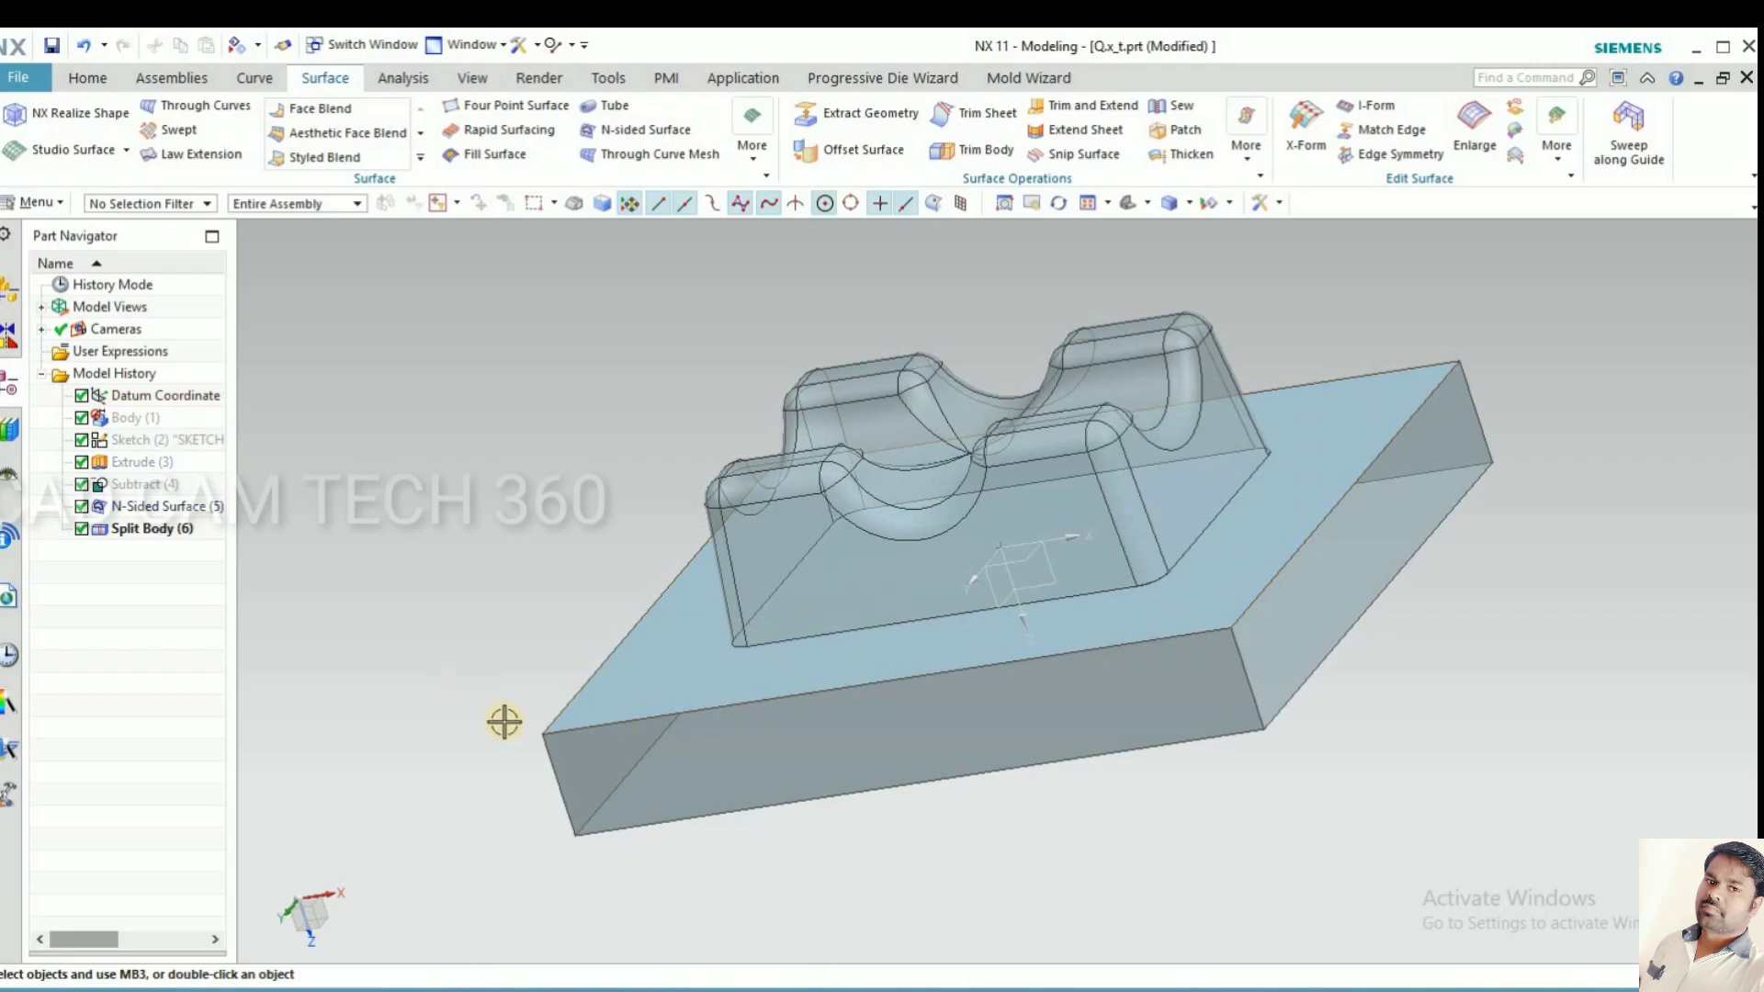
Hide the N-sided sheet body, leaving the split block with its cavity.
key("ctrl+b")
left_click(556, 712)
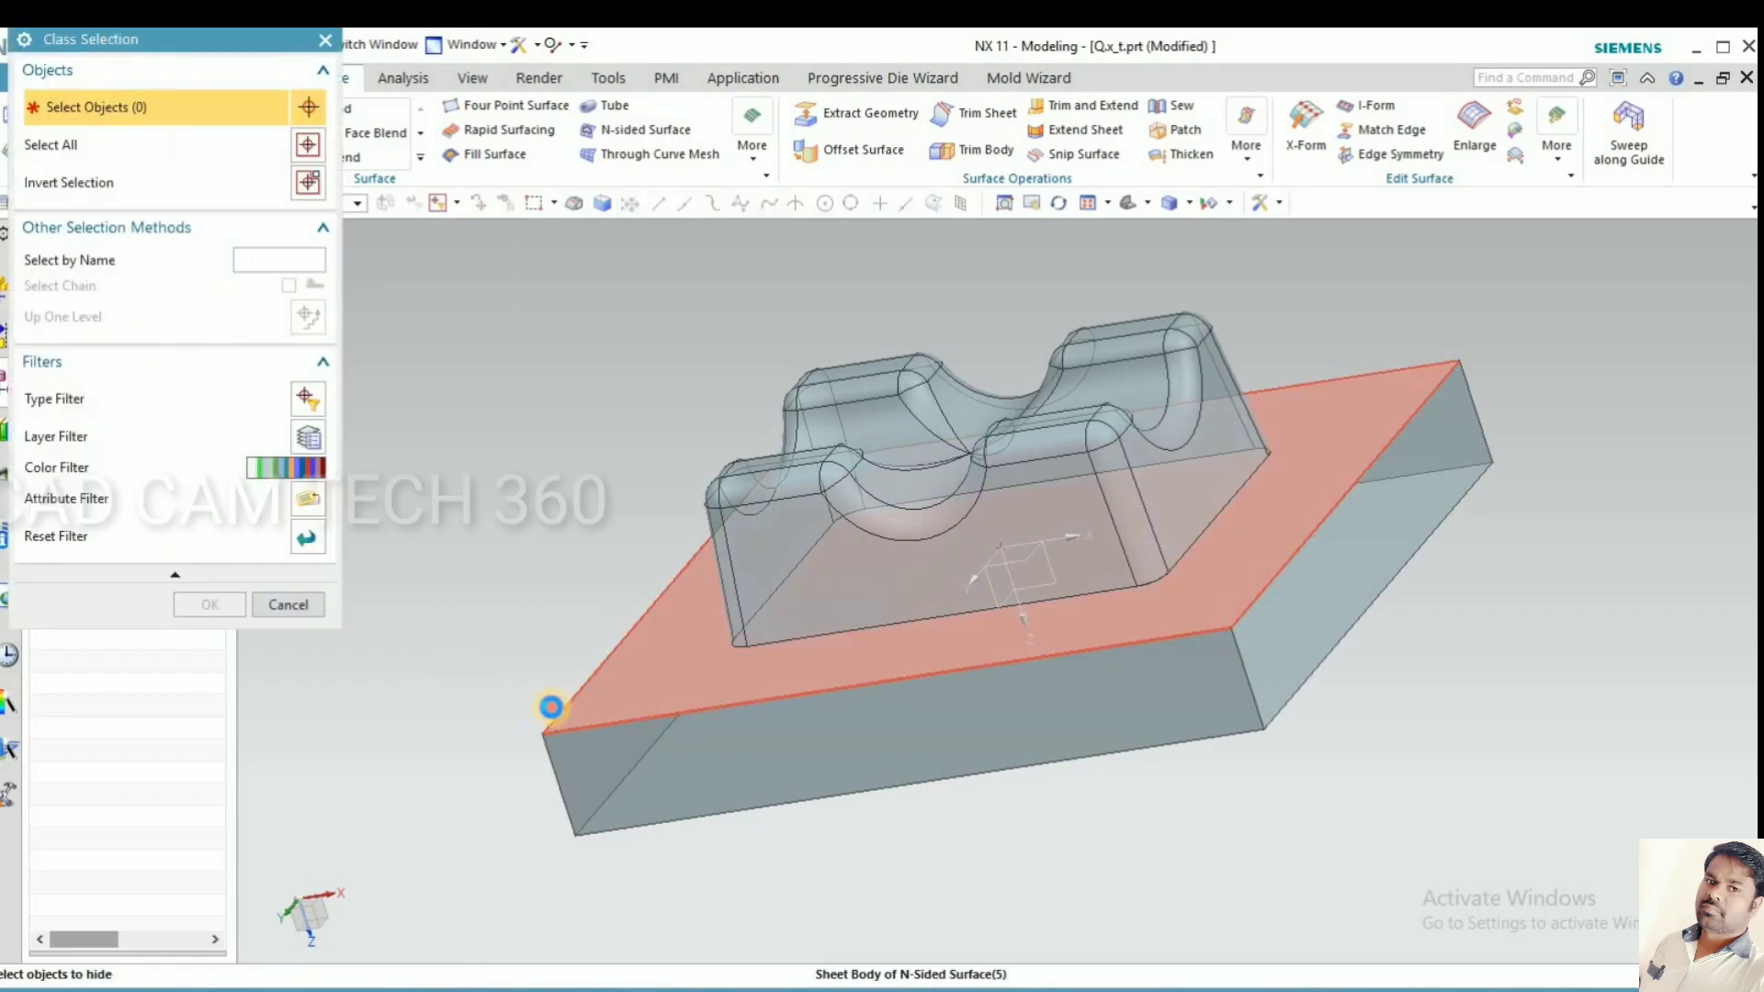
middle_click(385, 629)
middle_click_drag(524, 586, 405, 405)
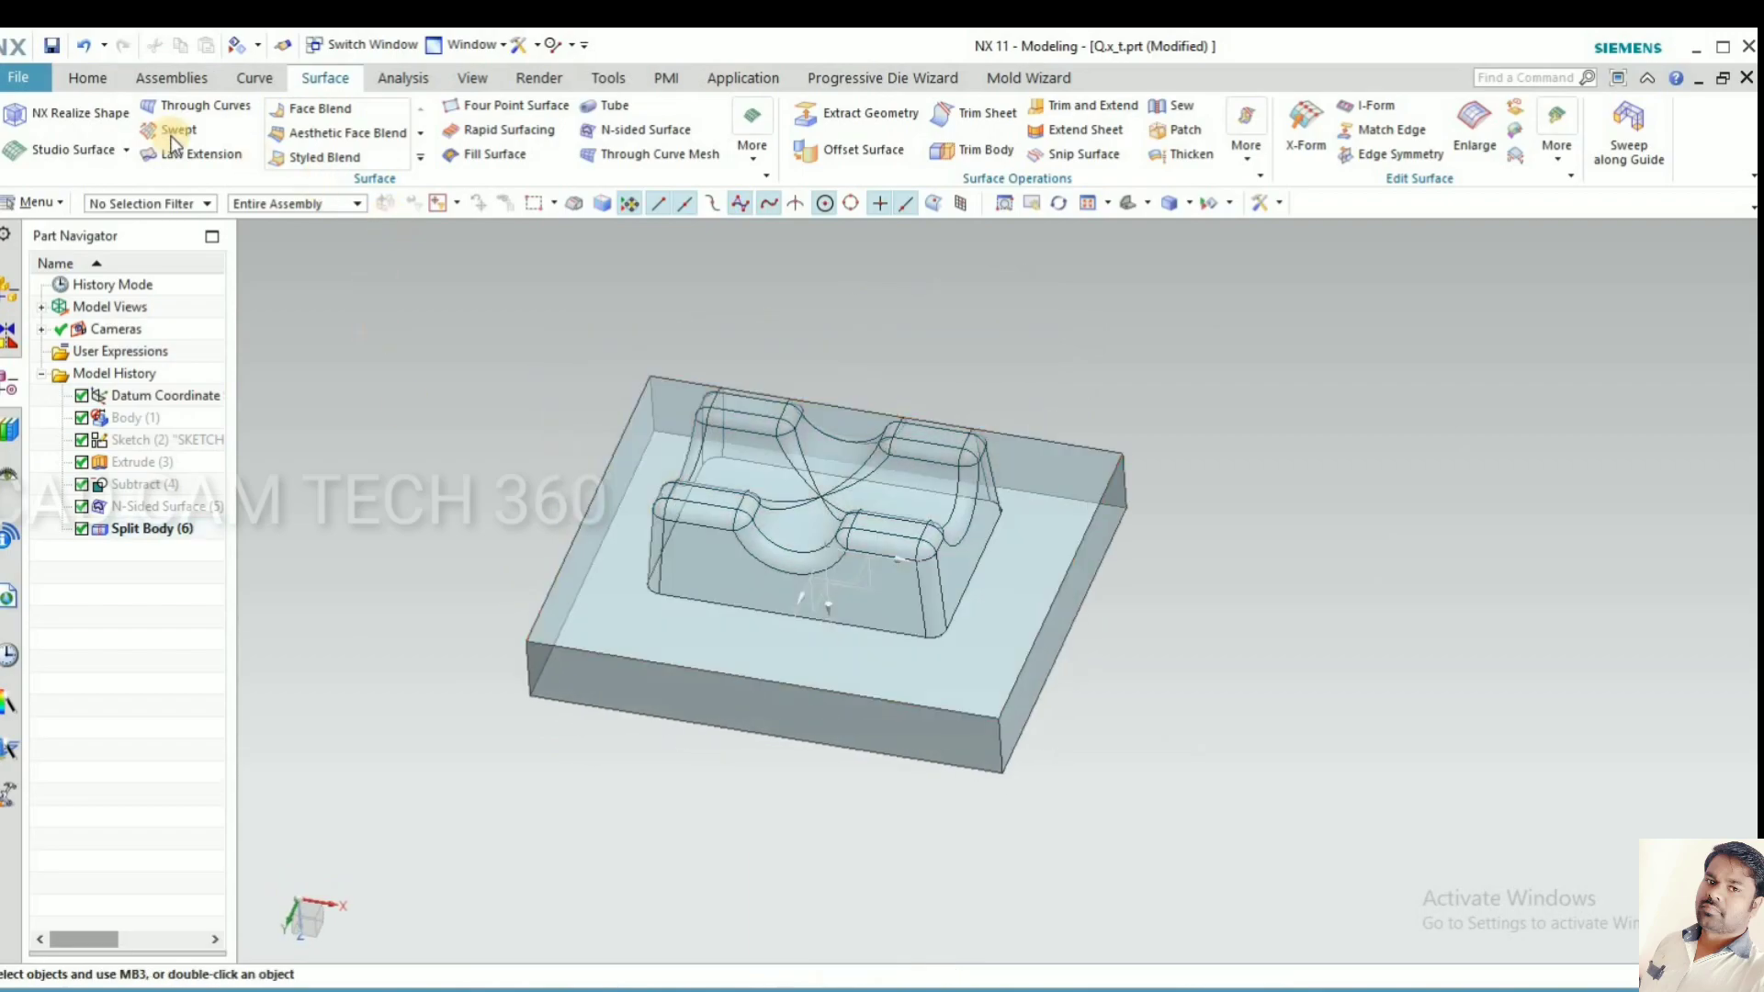
Unite the raised inner body (target) with the outer block (tool) into one solid.
left_click(87, 78)
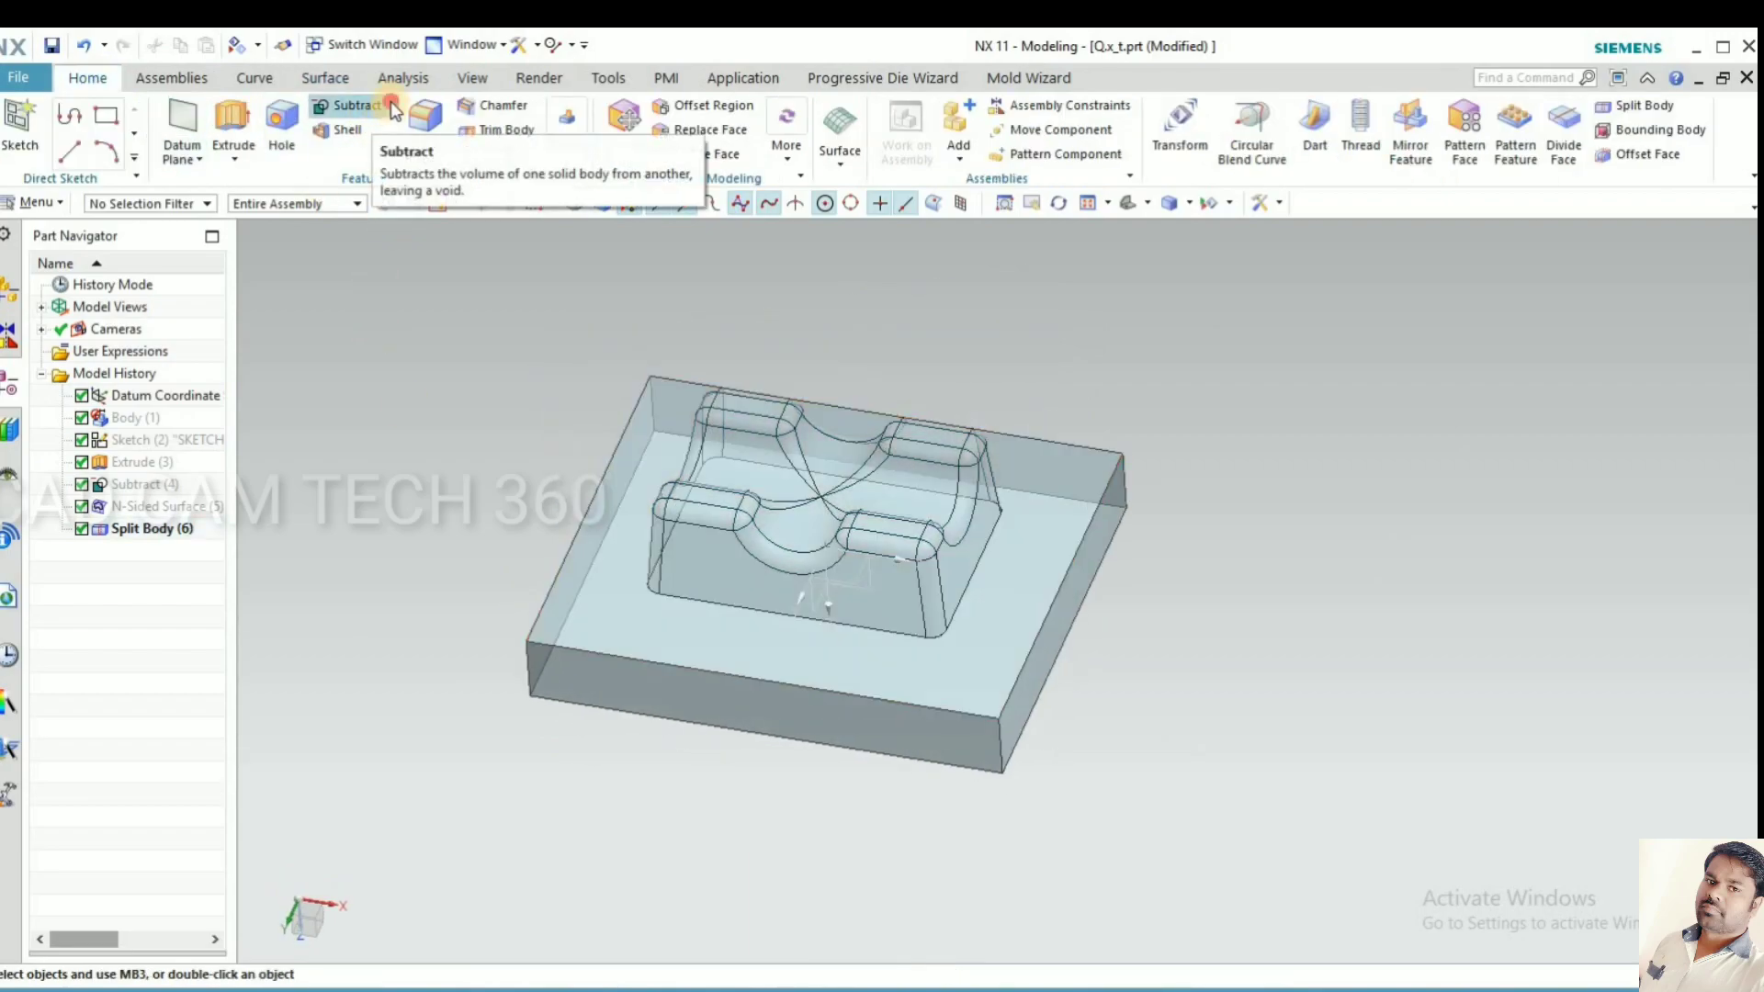
left_click(393, 106)
left_click(353, 133)
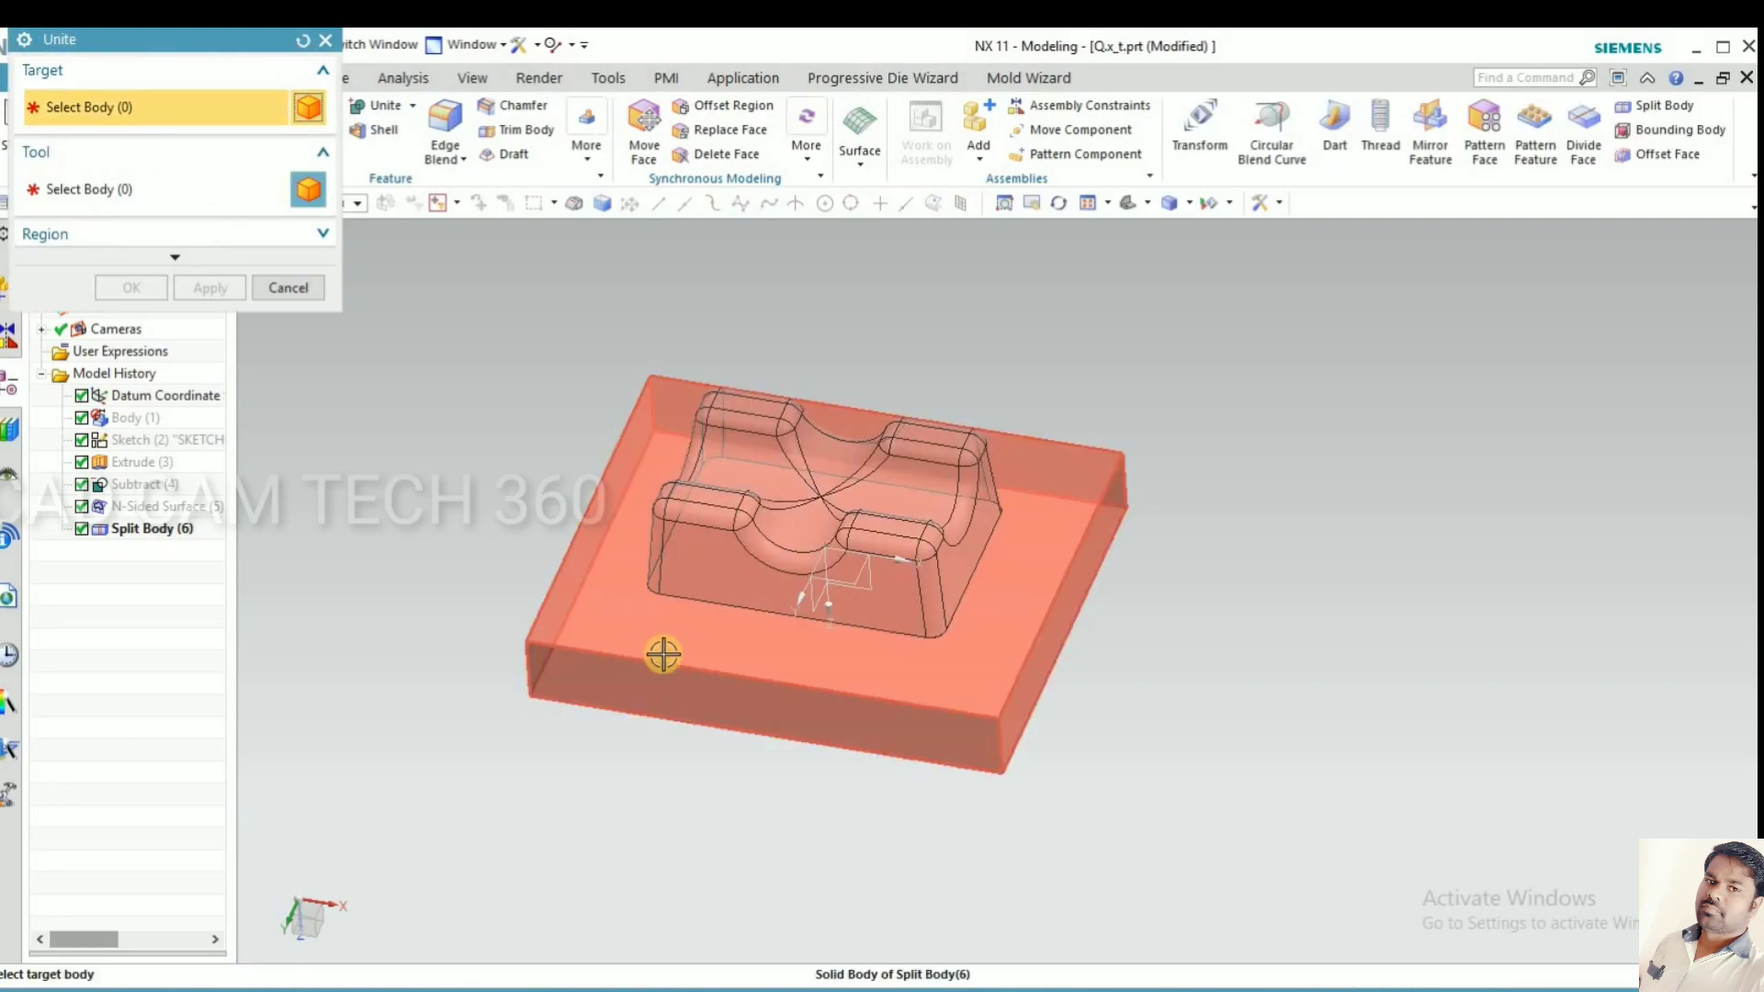
left_click(913, 563)
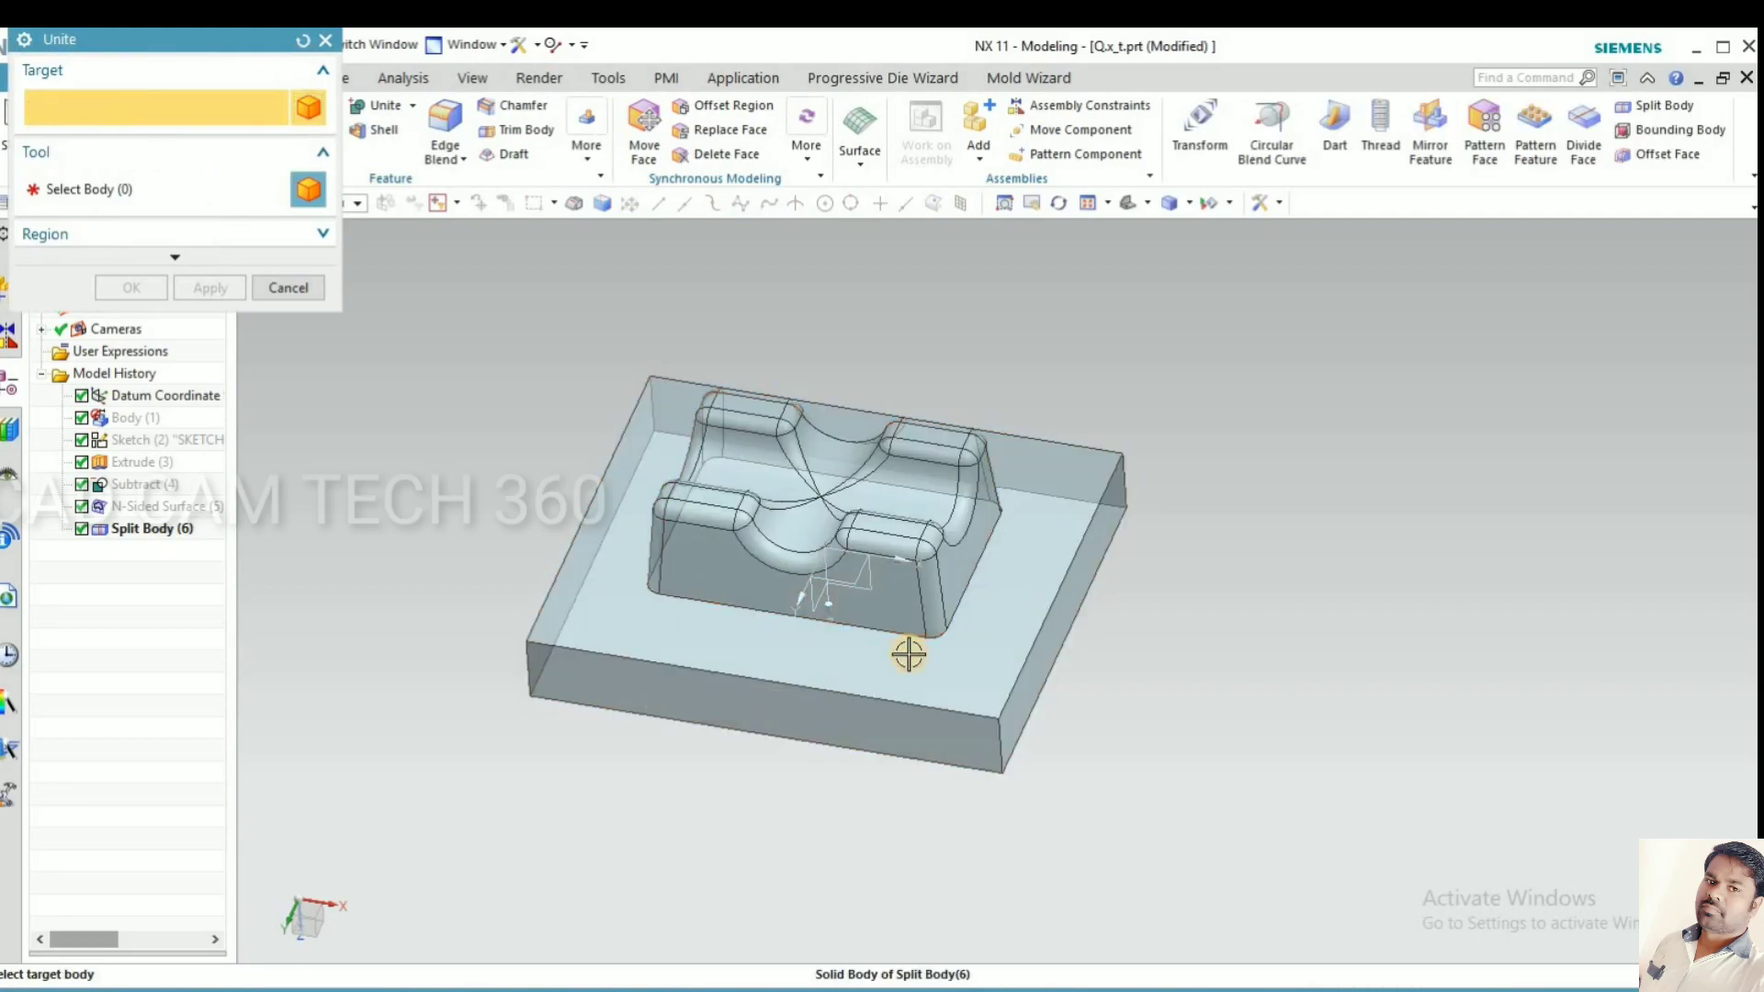
left_click(905, 654)
left_click(138, 287)
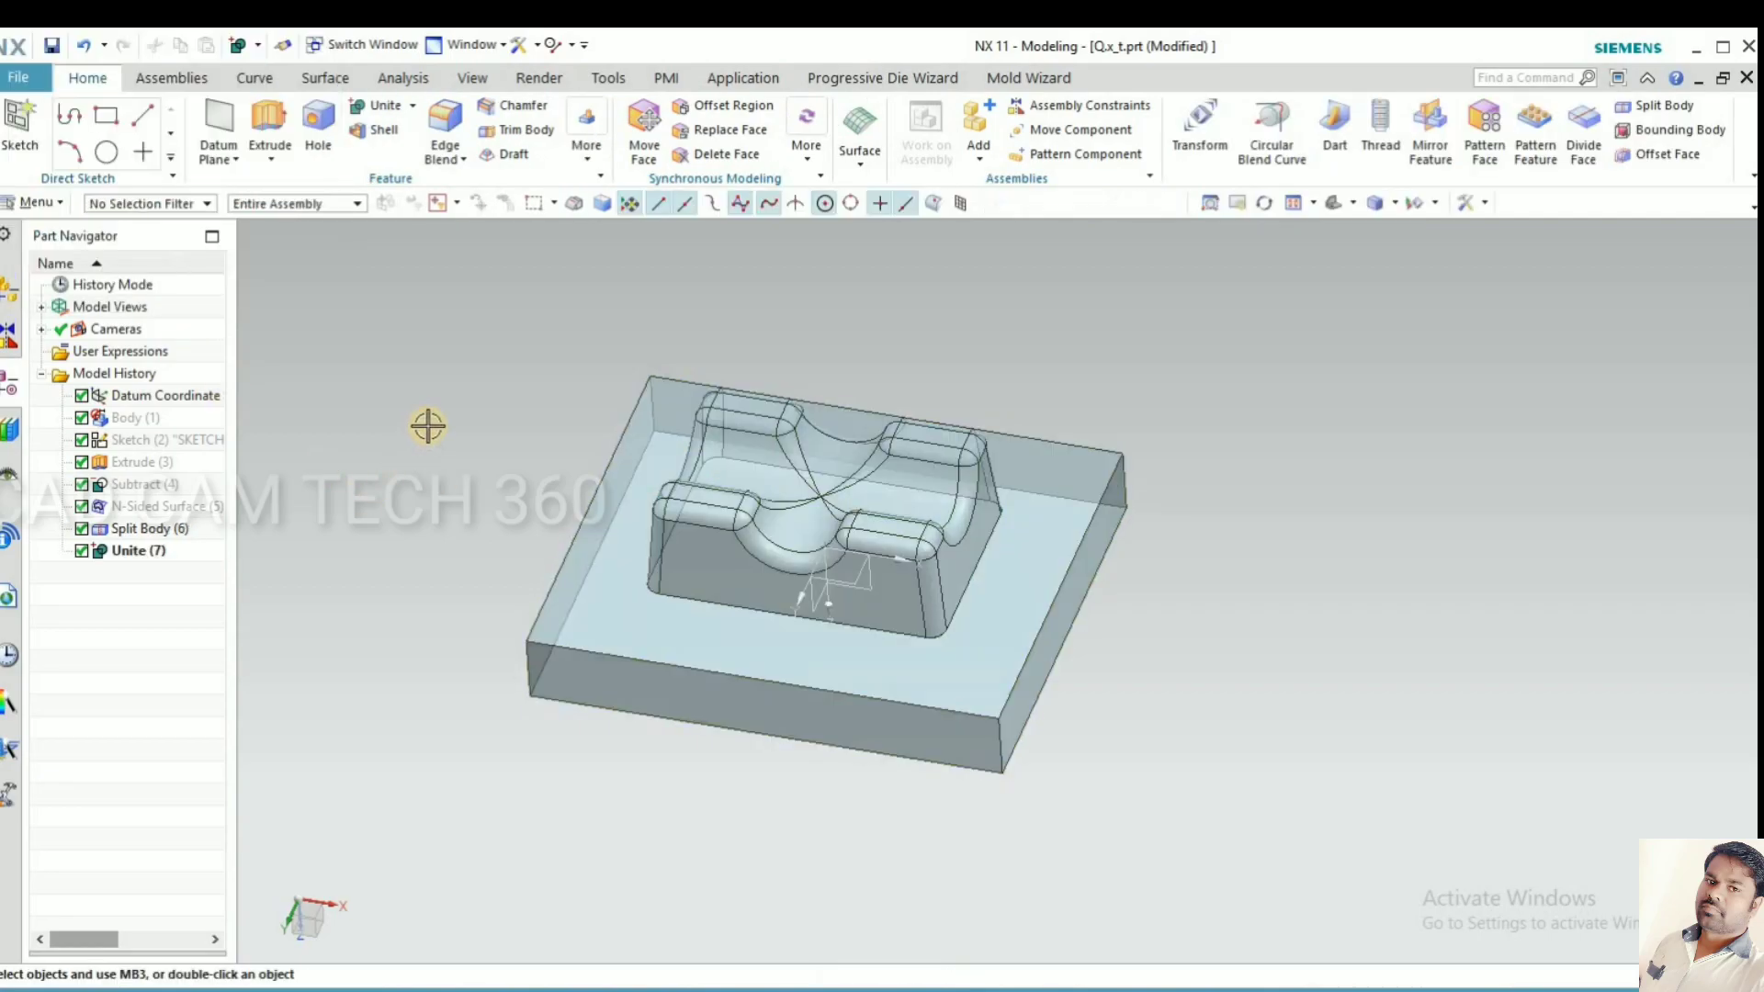
middle_click_drag(433, 413, 459, 453)
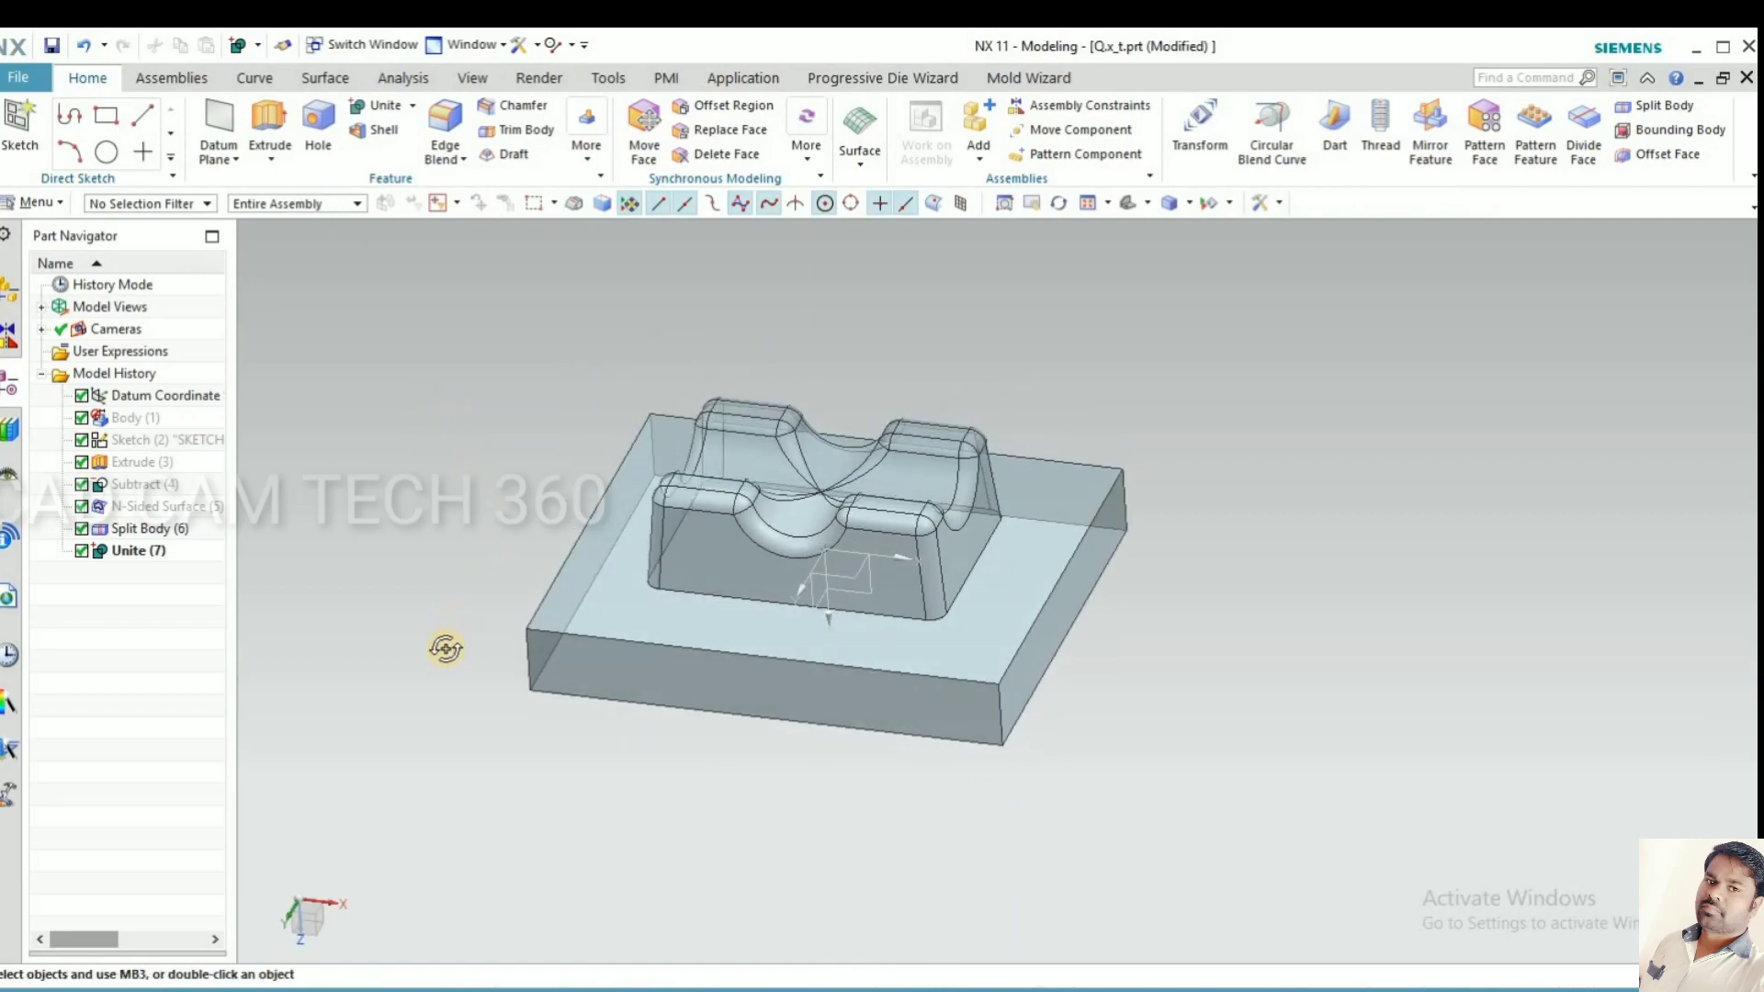
middle_click_drag(446, 649, 444, 642)
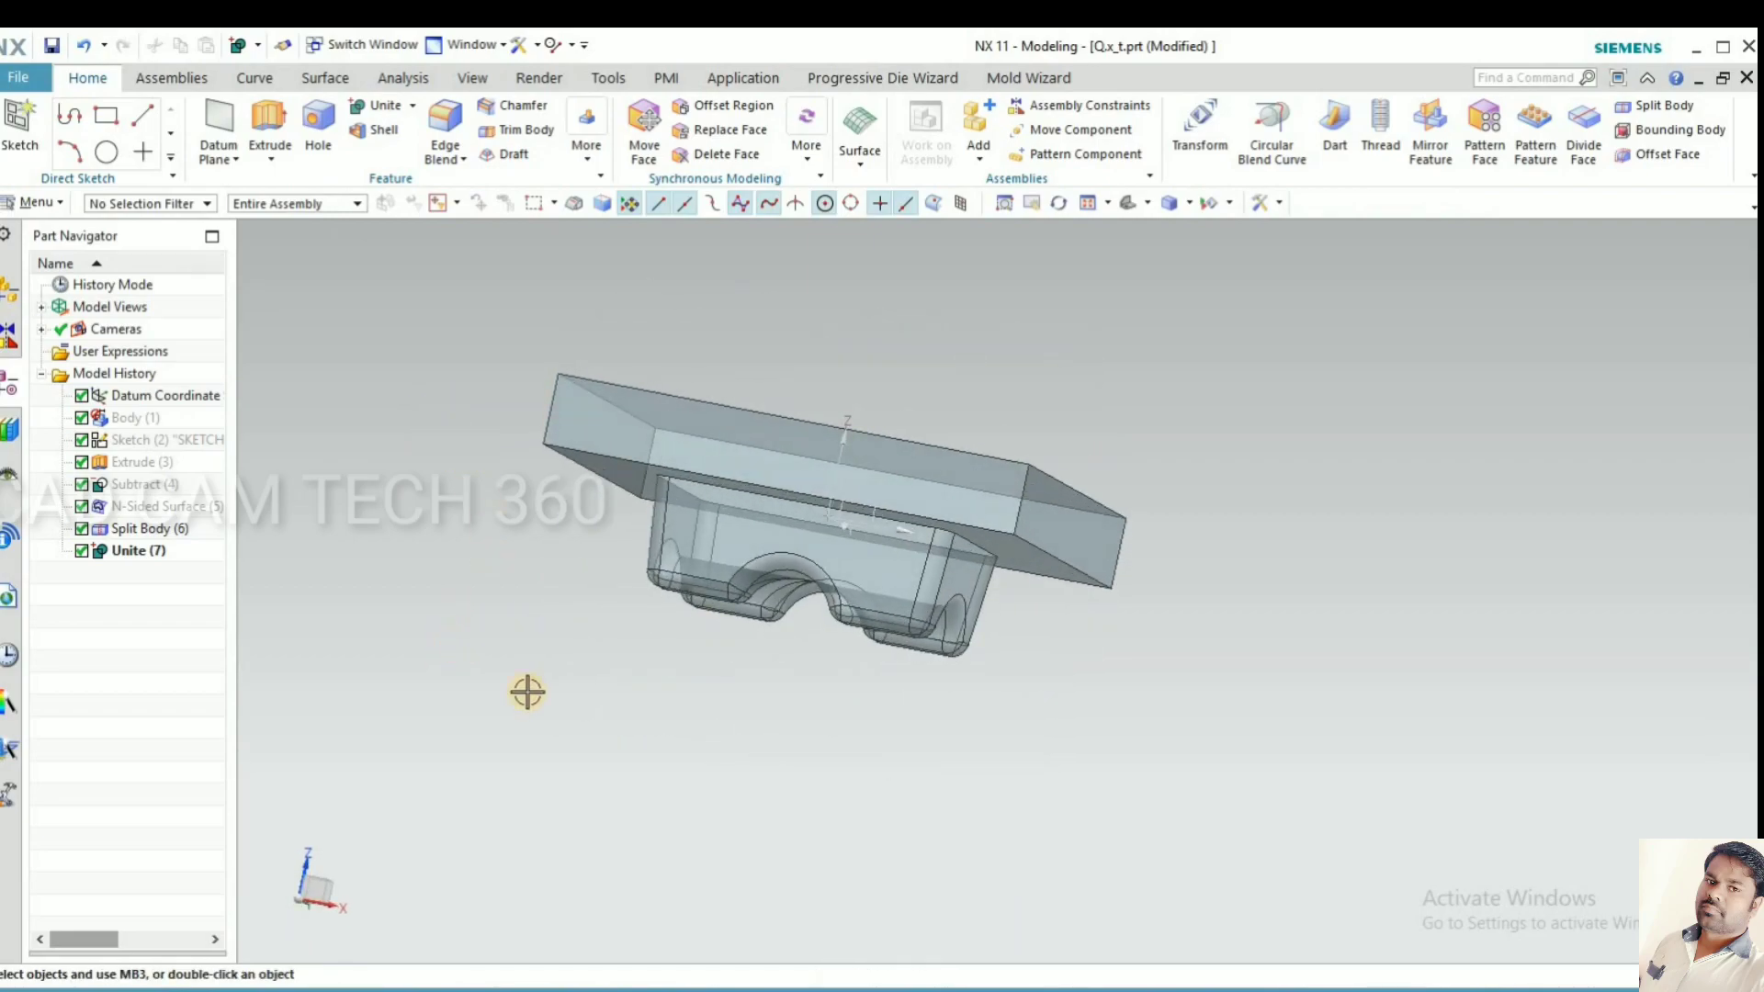
Show the hidden lower block half again, then select the Extrude (3) box body.
key("ctrl+shift+k")
middle_click_drag(528, 691, 661, 700)
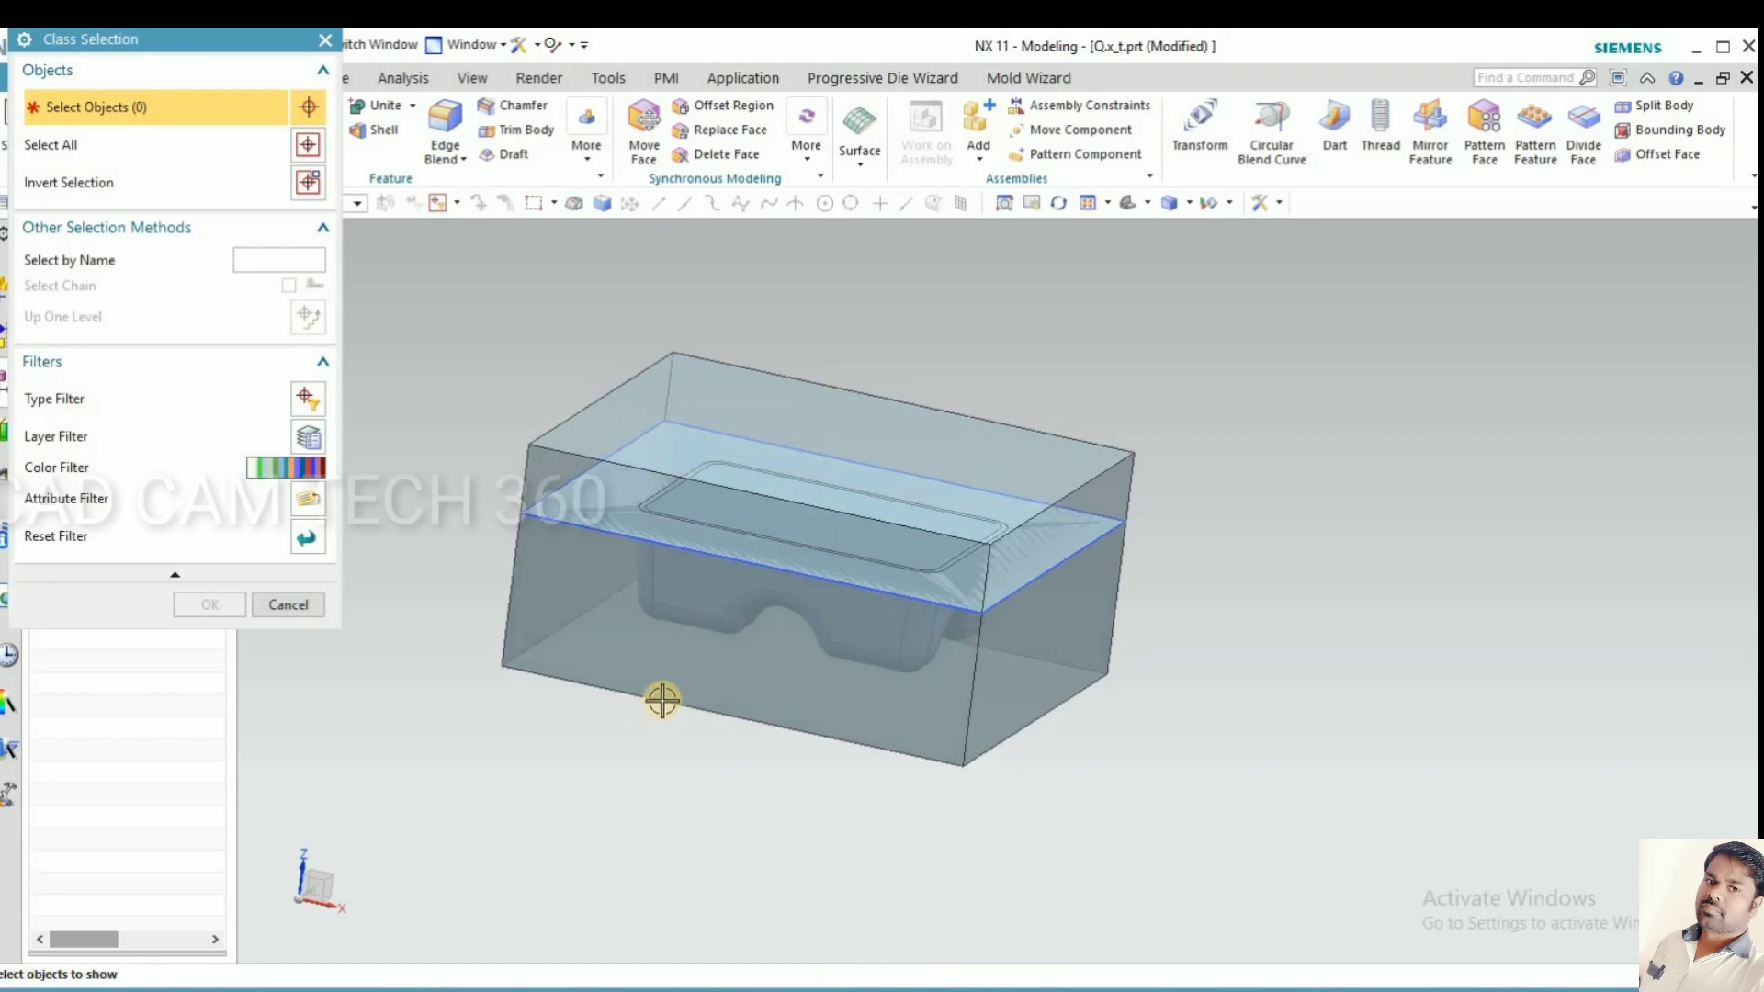
left_click(662, 700)
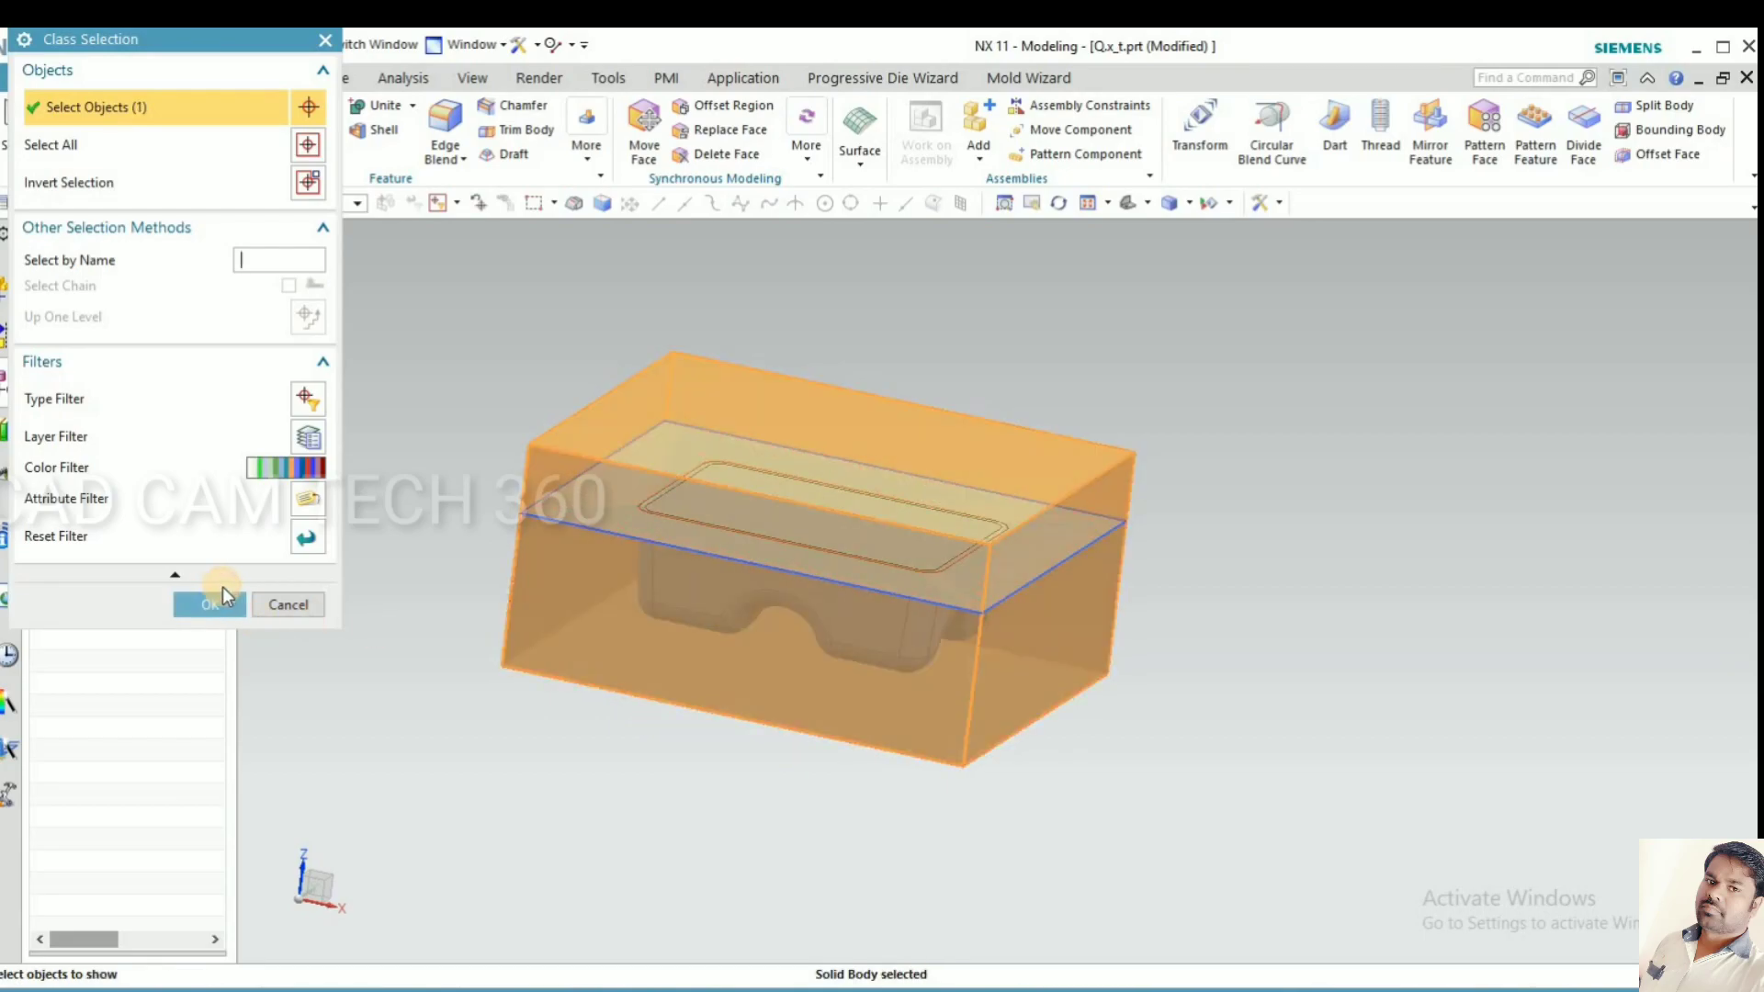
left_click(226, 607)
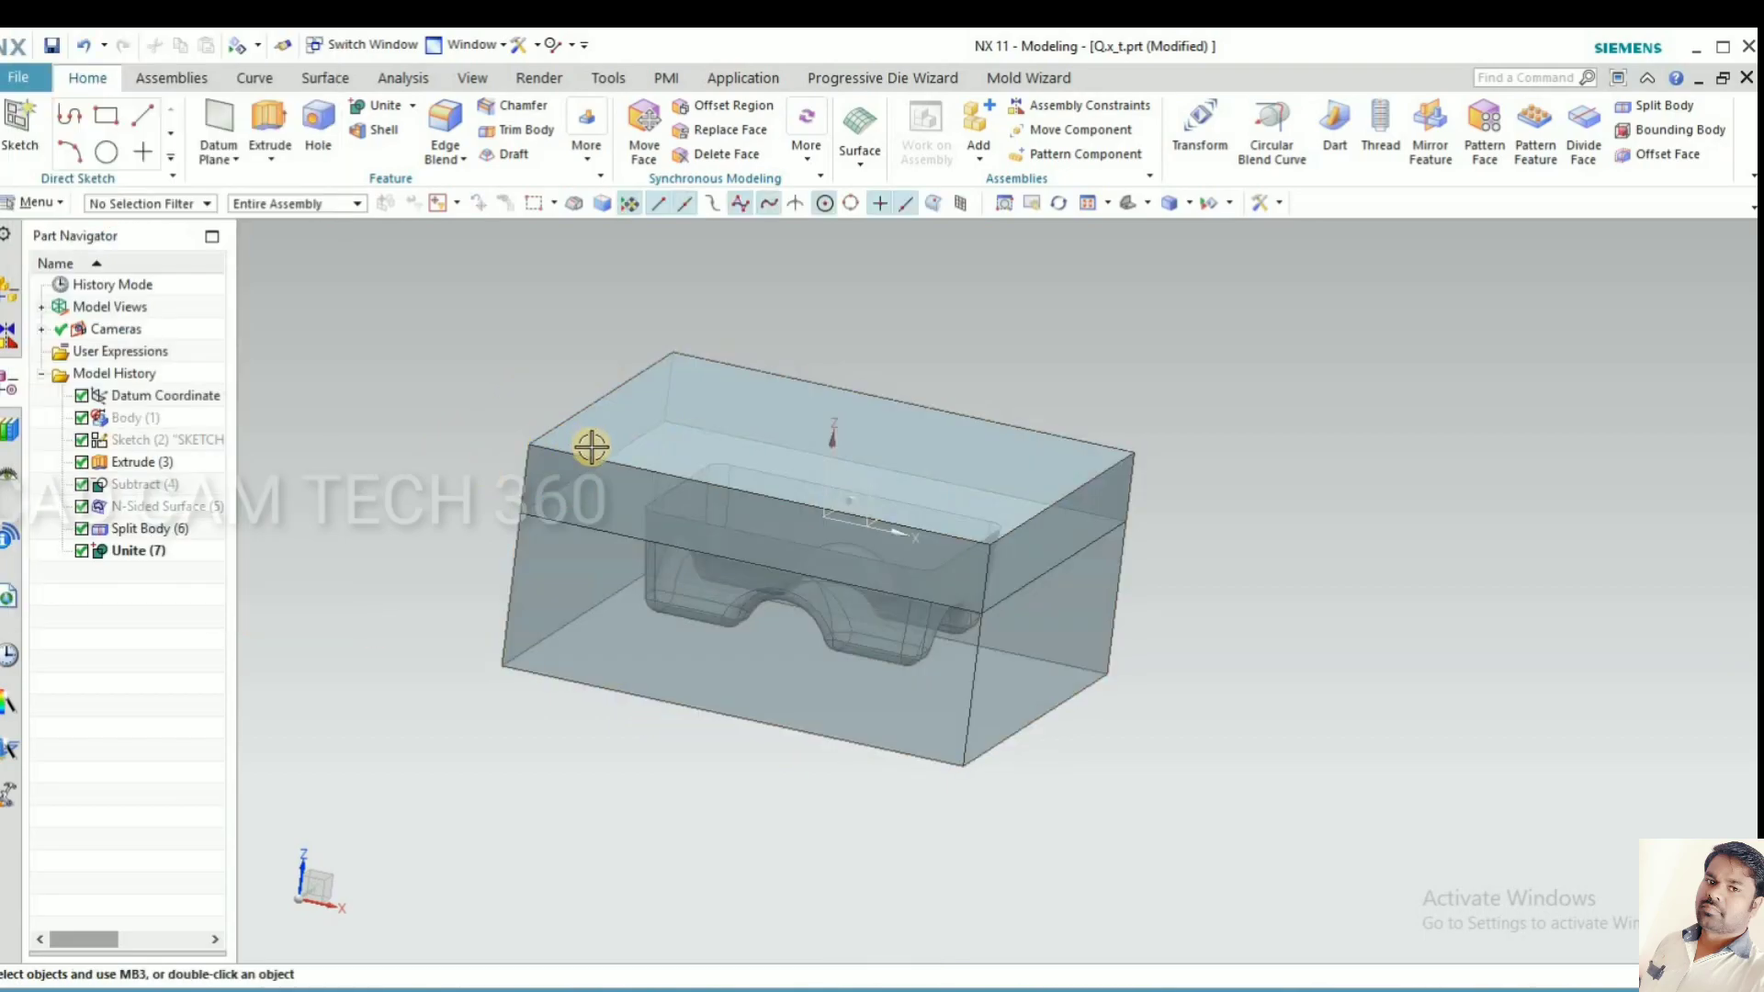
left_click(492, 643)
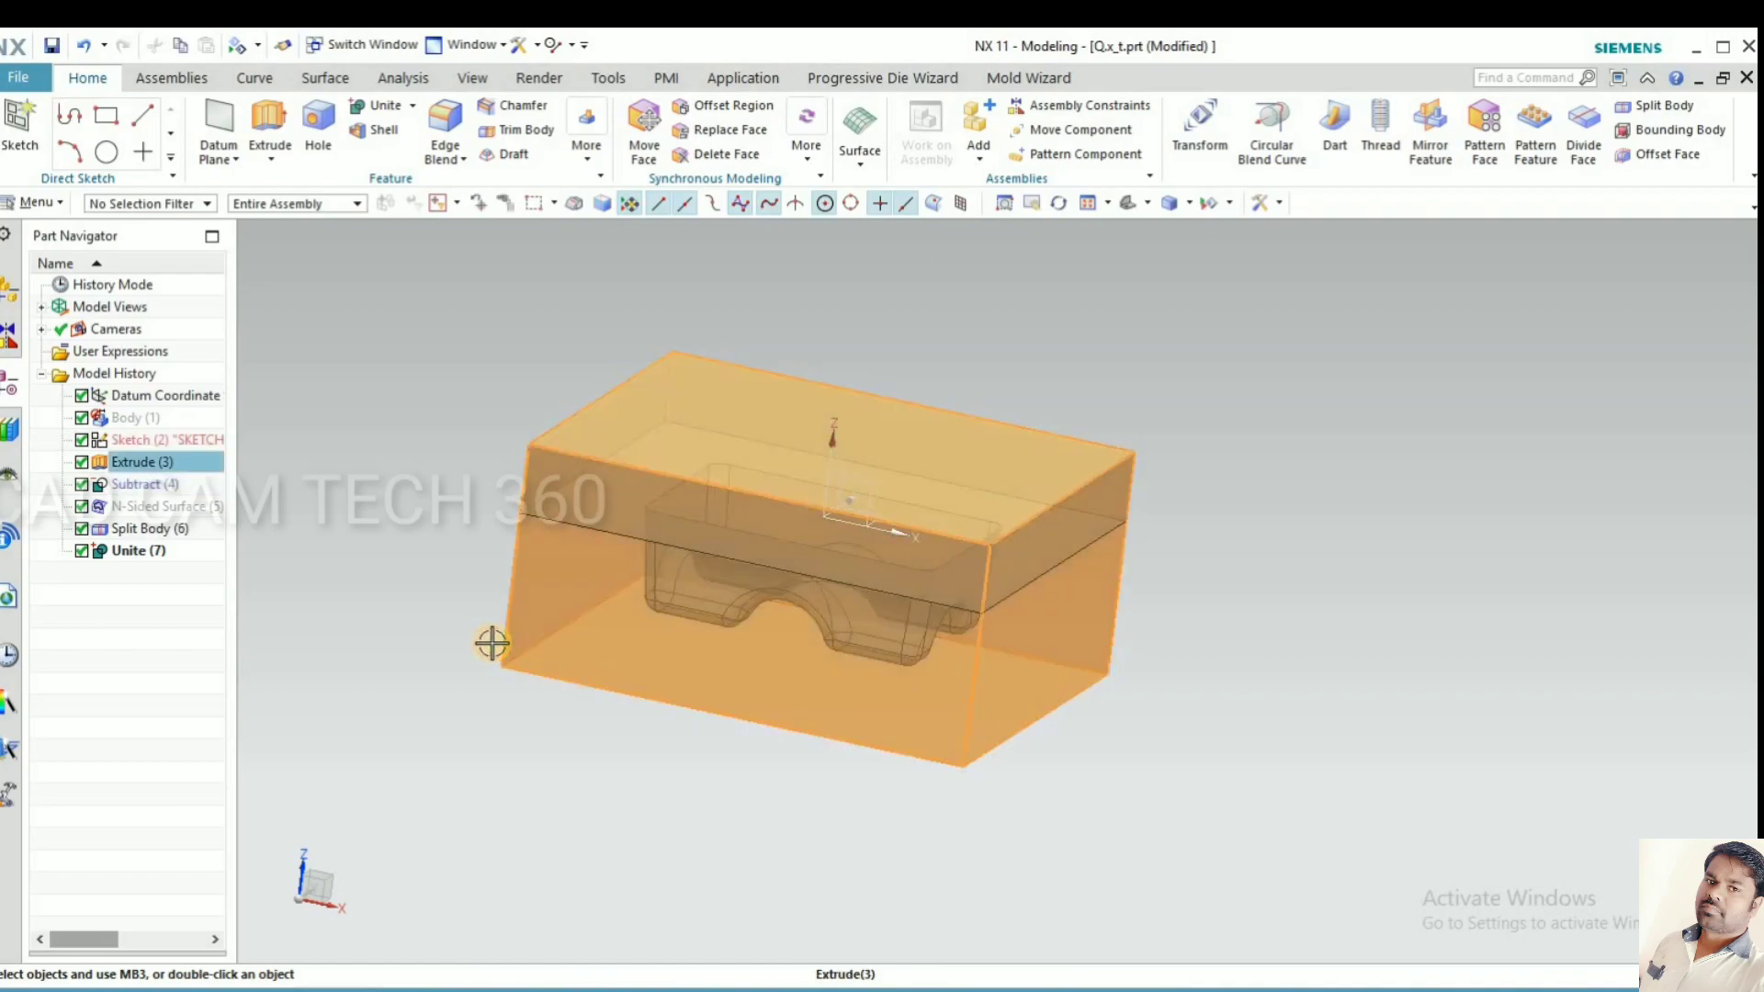
Delete the Extrude(3) box body, then undo the deletion to keep it.
key("Delete")
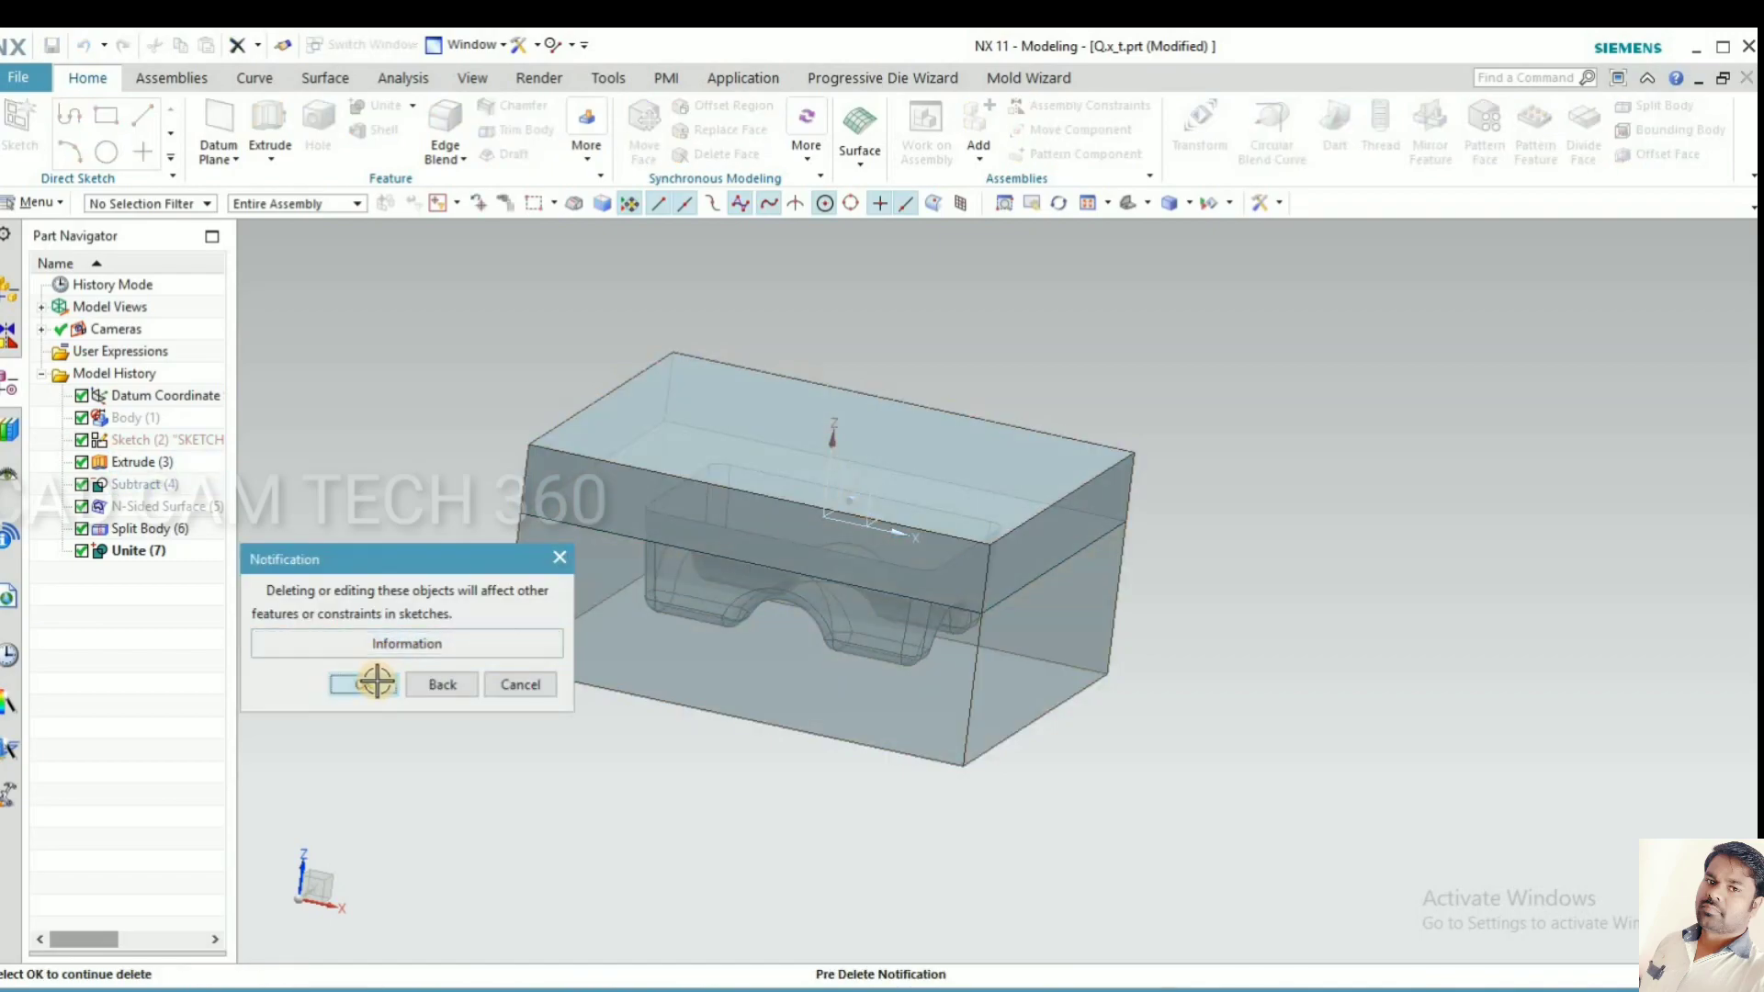
left_click(364, 685)
key("ctrl+z")
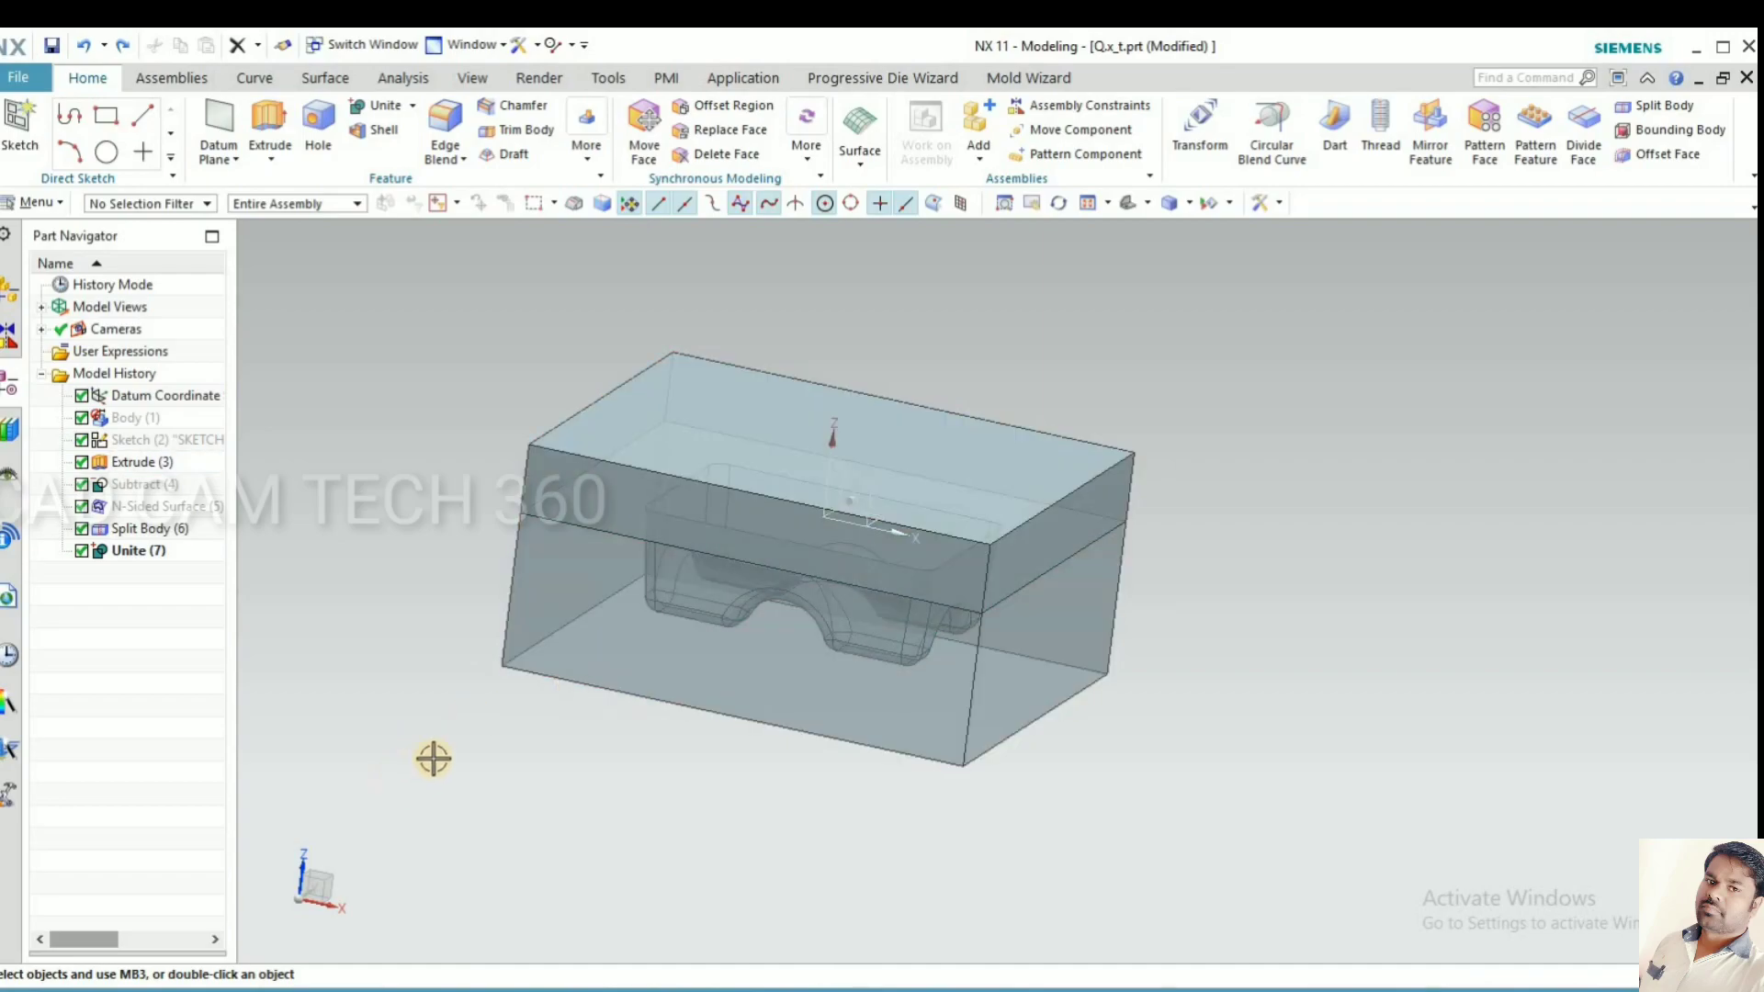
Show the hidden Subtract solid body again inside the translucent box.
key("ctrl+shift+k")
left_click(610, 658)
left_click(206, 603)
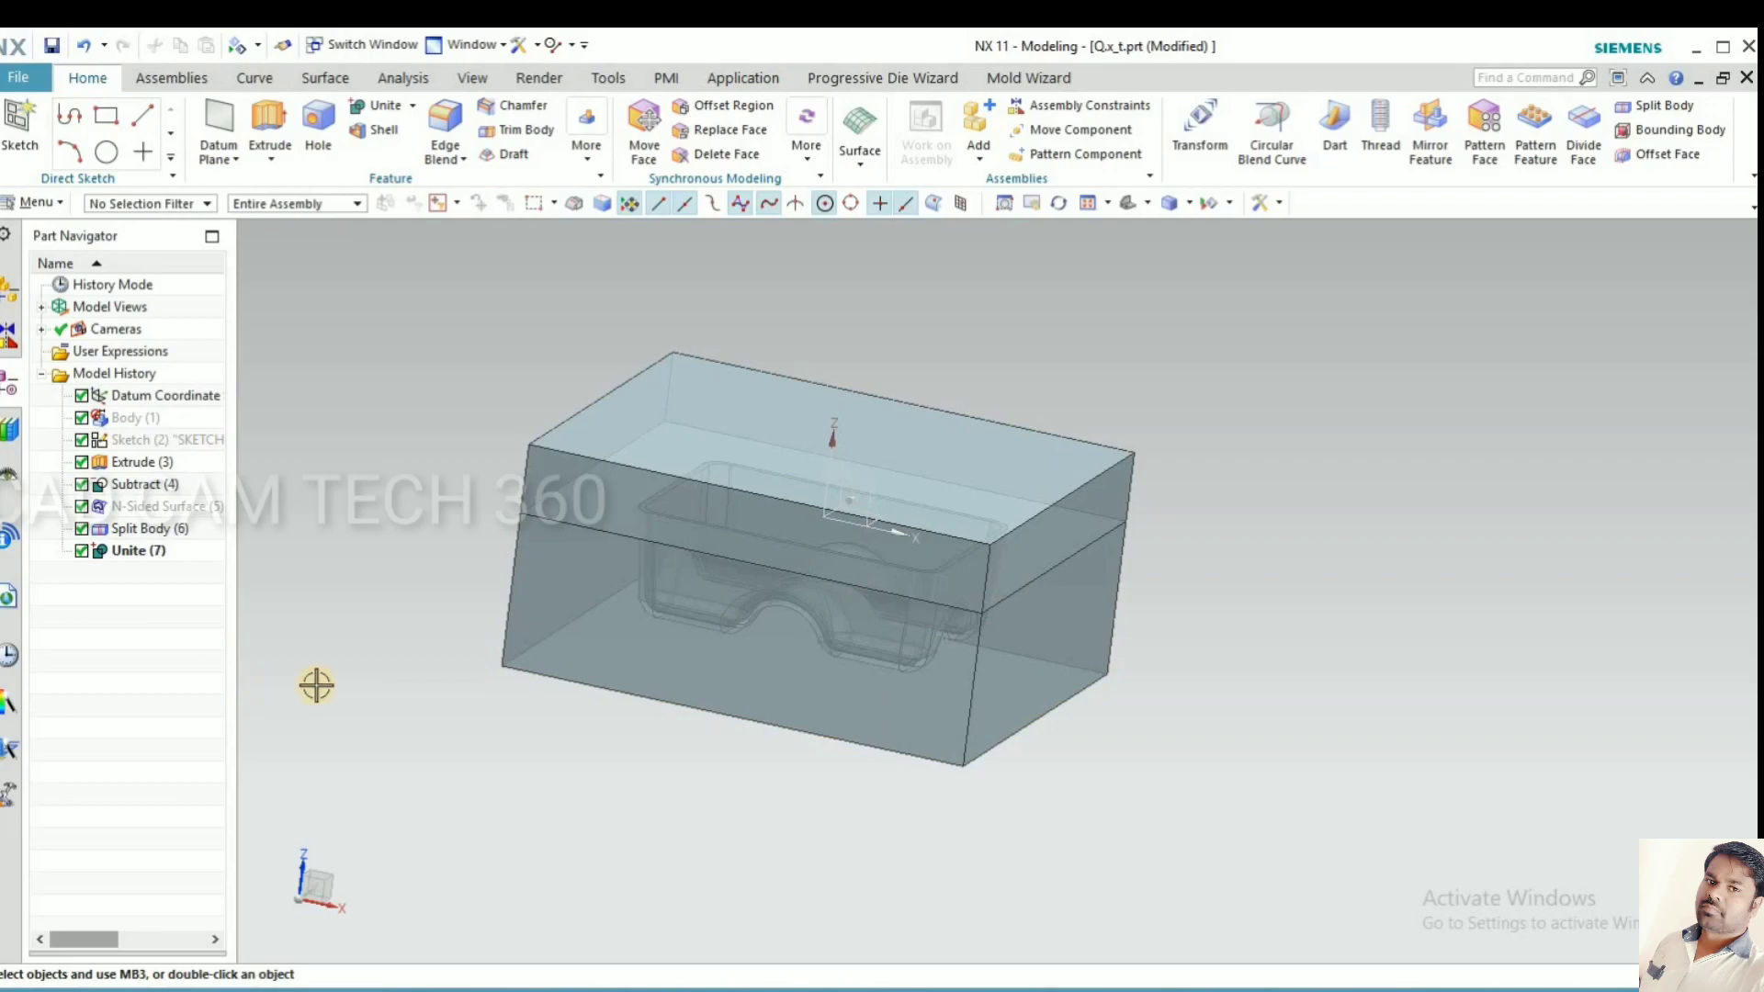
Hide the outer solid body surrounding the mold blocks.
key("ctrl+b")
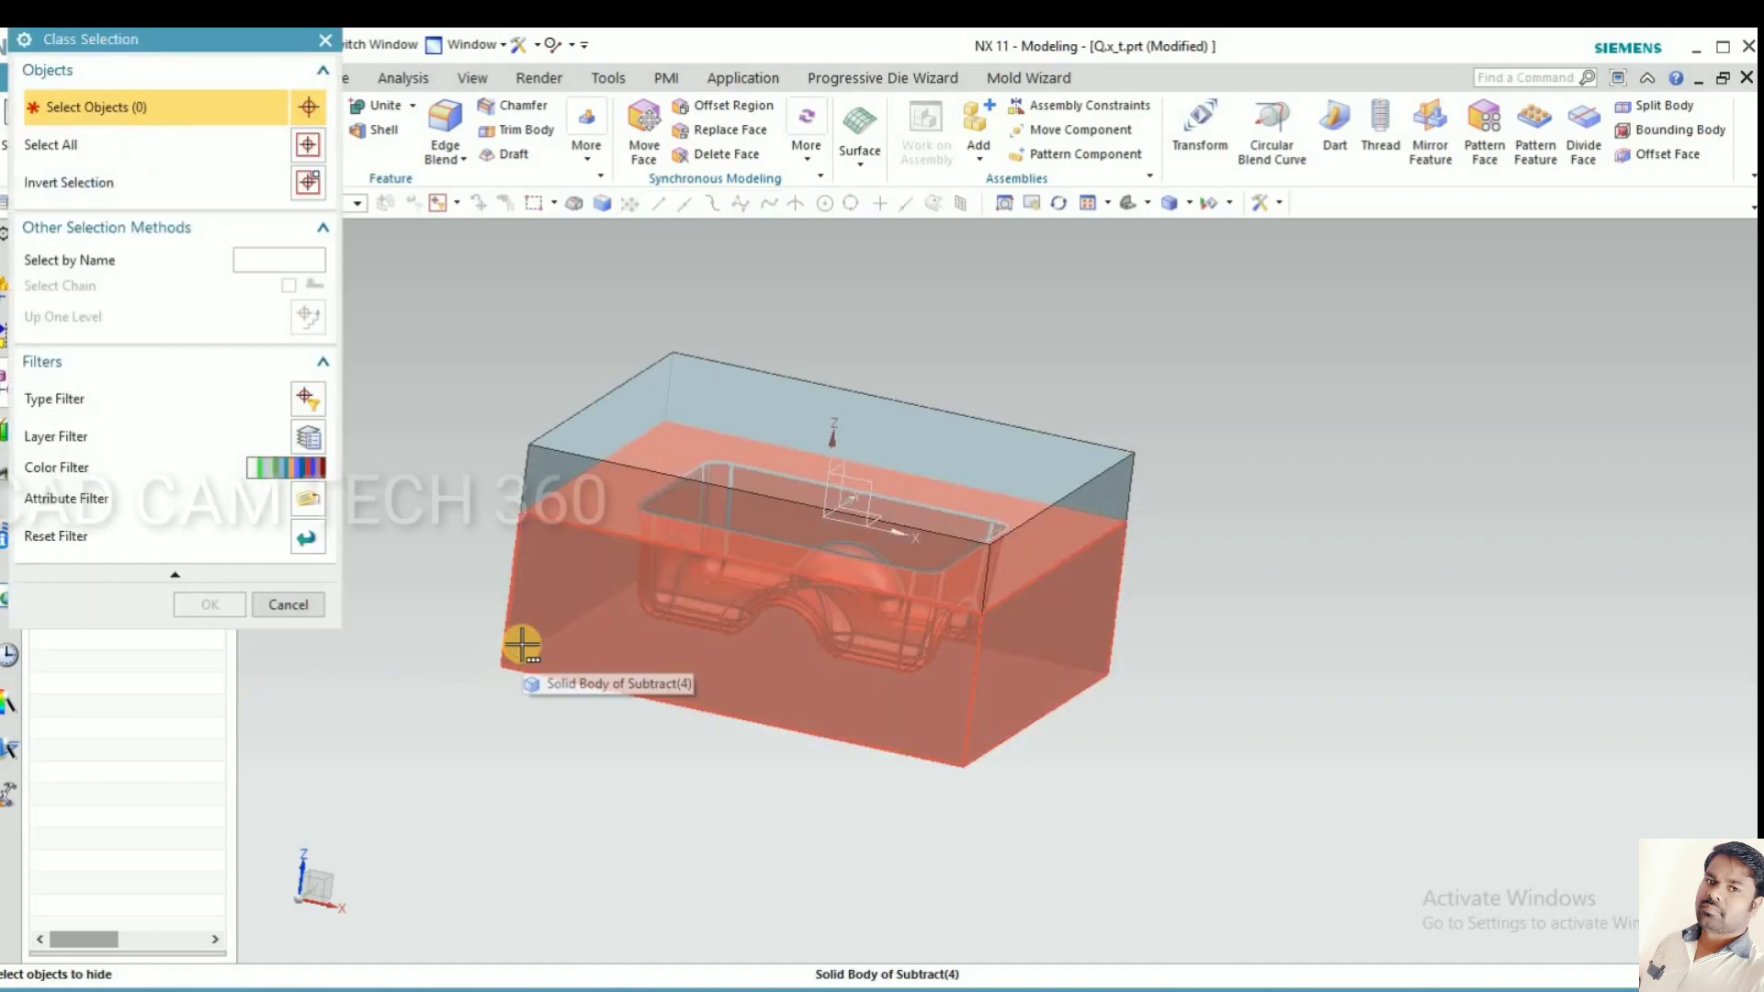
left_click(544, 475)
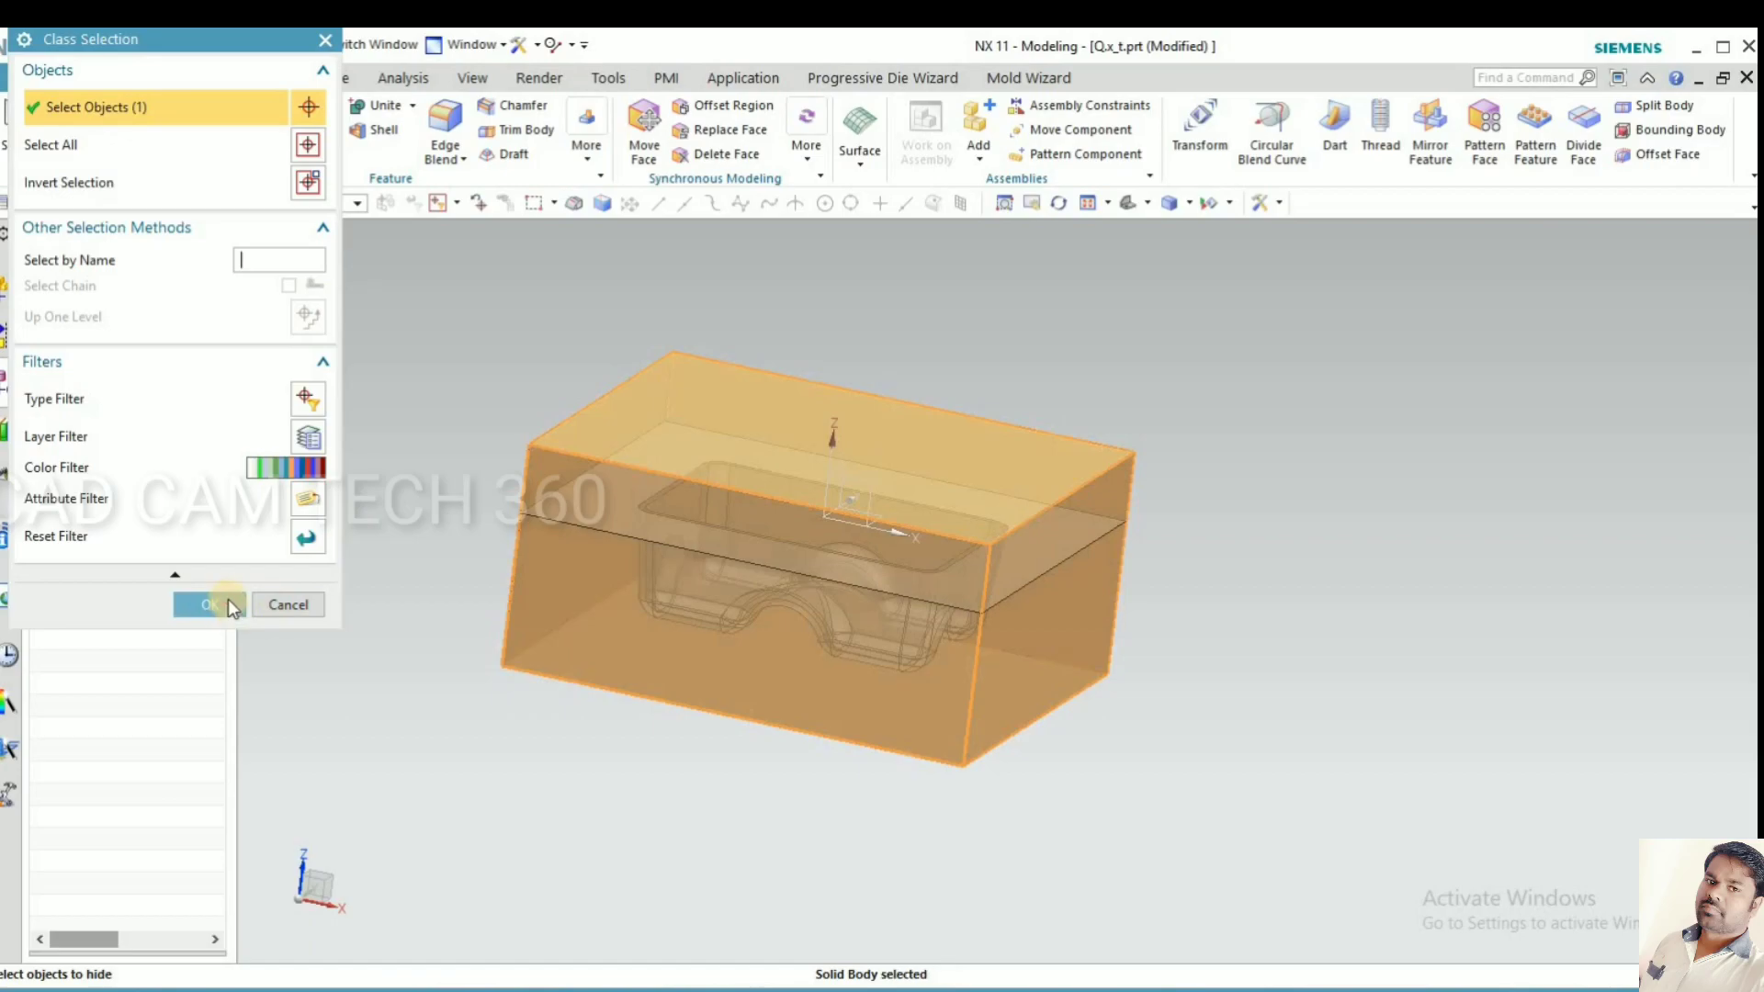
left_click(228, 604)
middle_click_drag(390, 616, 368, 602)
Set the lower mold block to translucency 0 and colour Deep Sky.
key("ctrl+j")
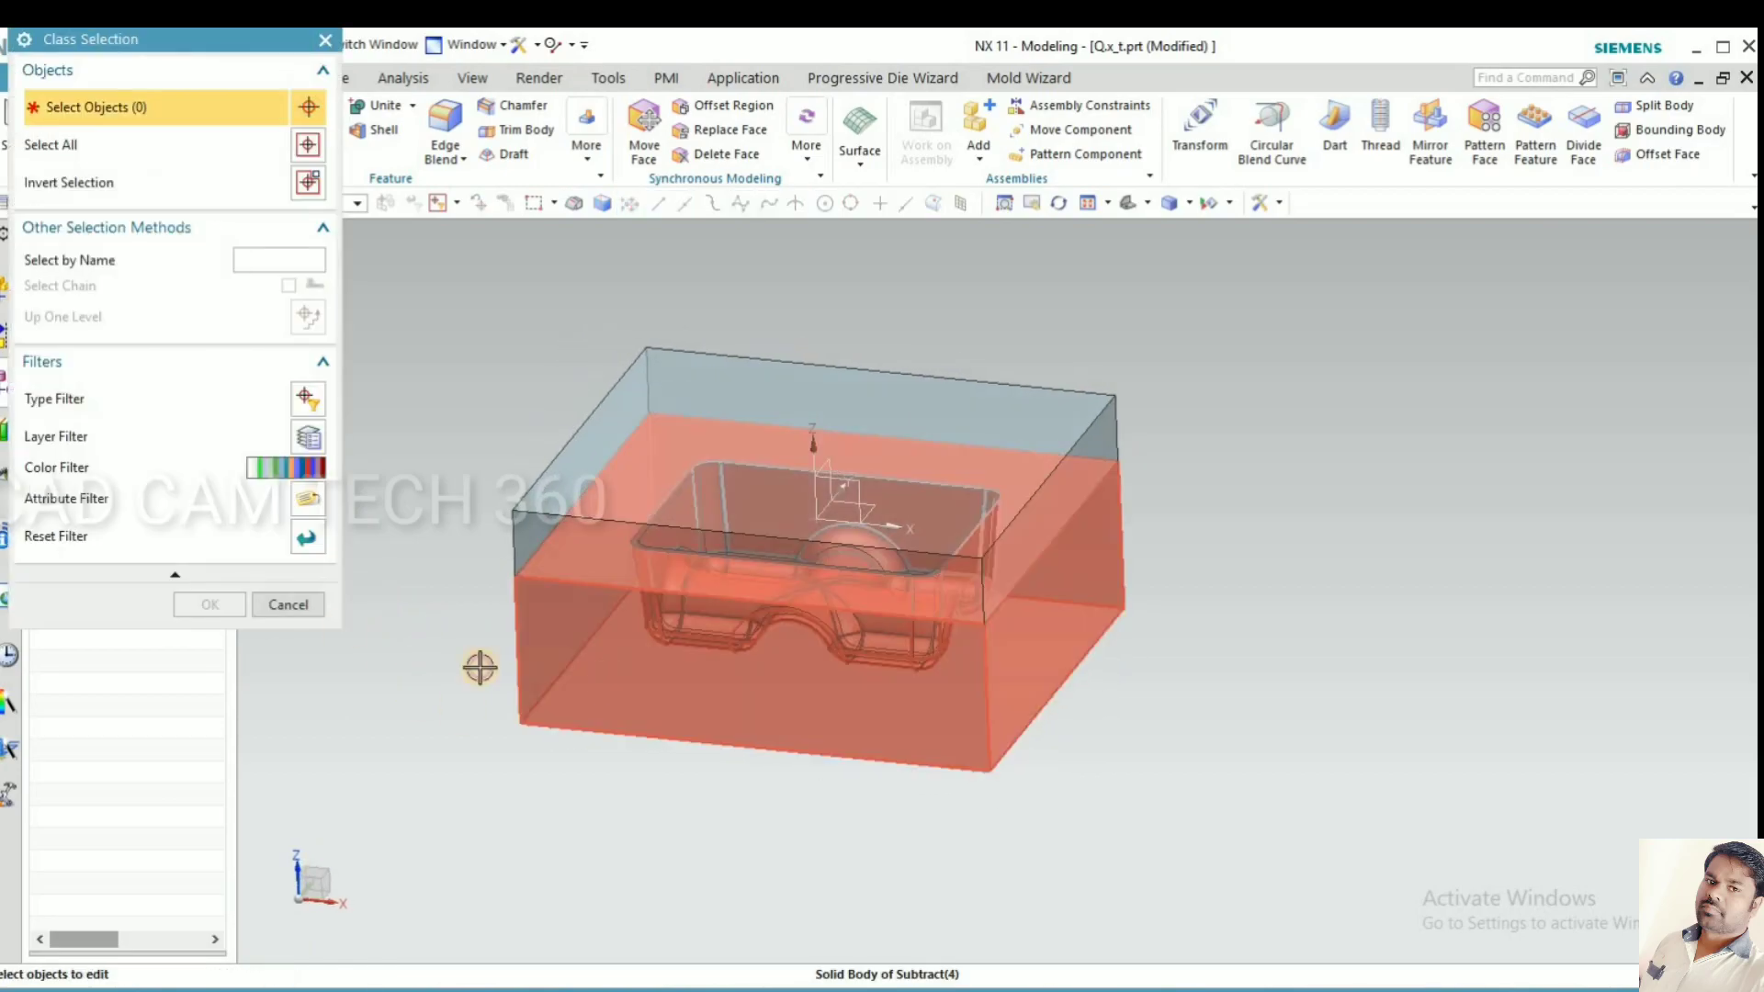
left_click(517, 663)
middle_click(172, 340)
left_click_drag(168, 347, 31, 354)
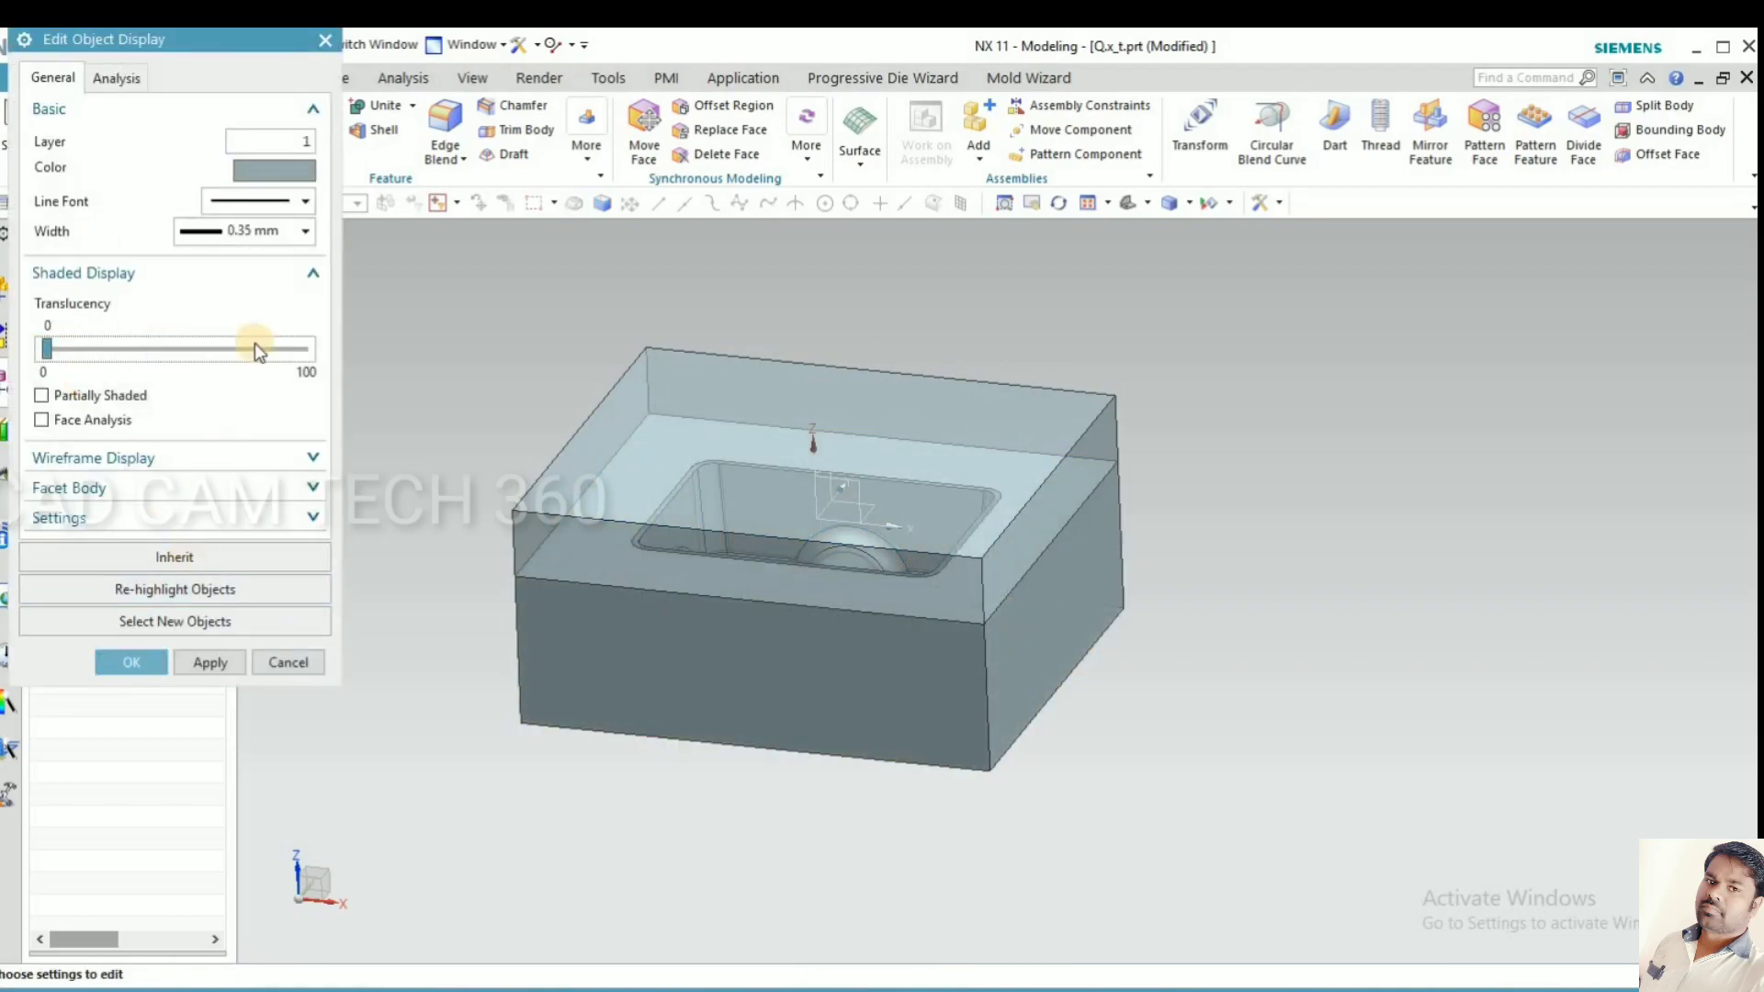
middle_click(240, 170)
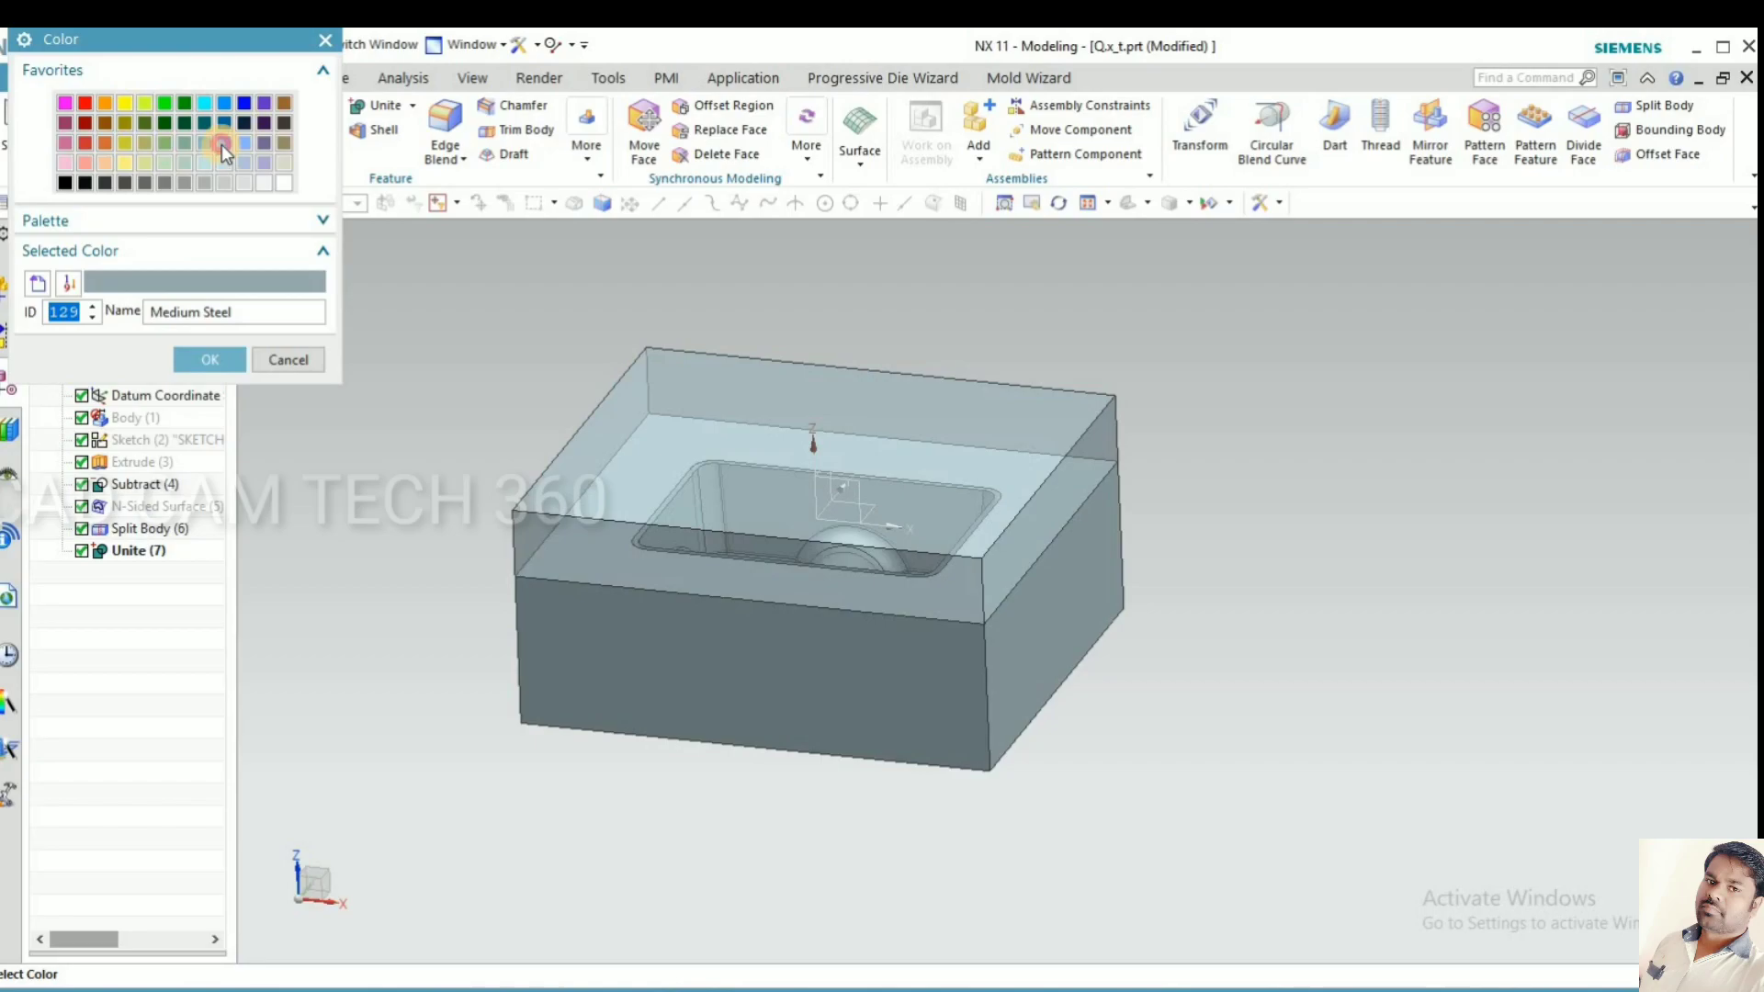
left_click(224, 143)
middle_click(188, 471)
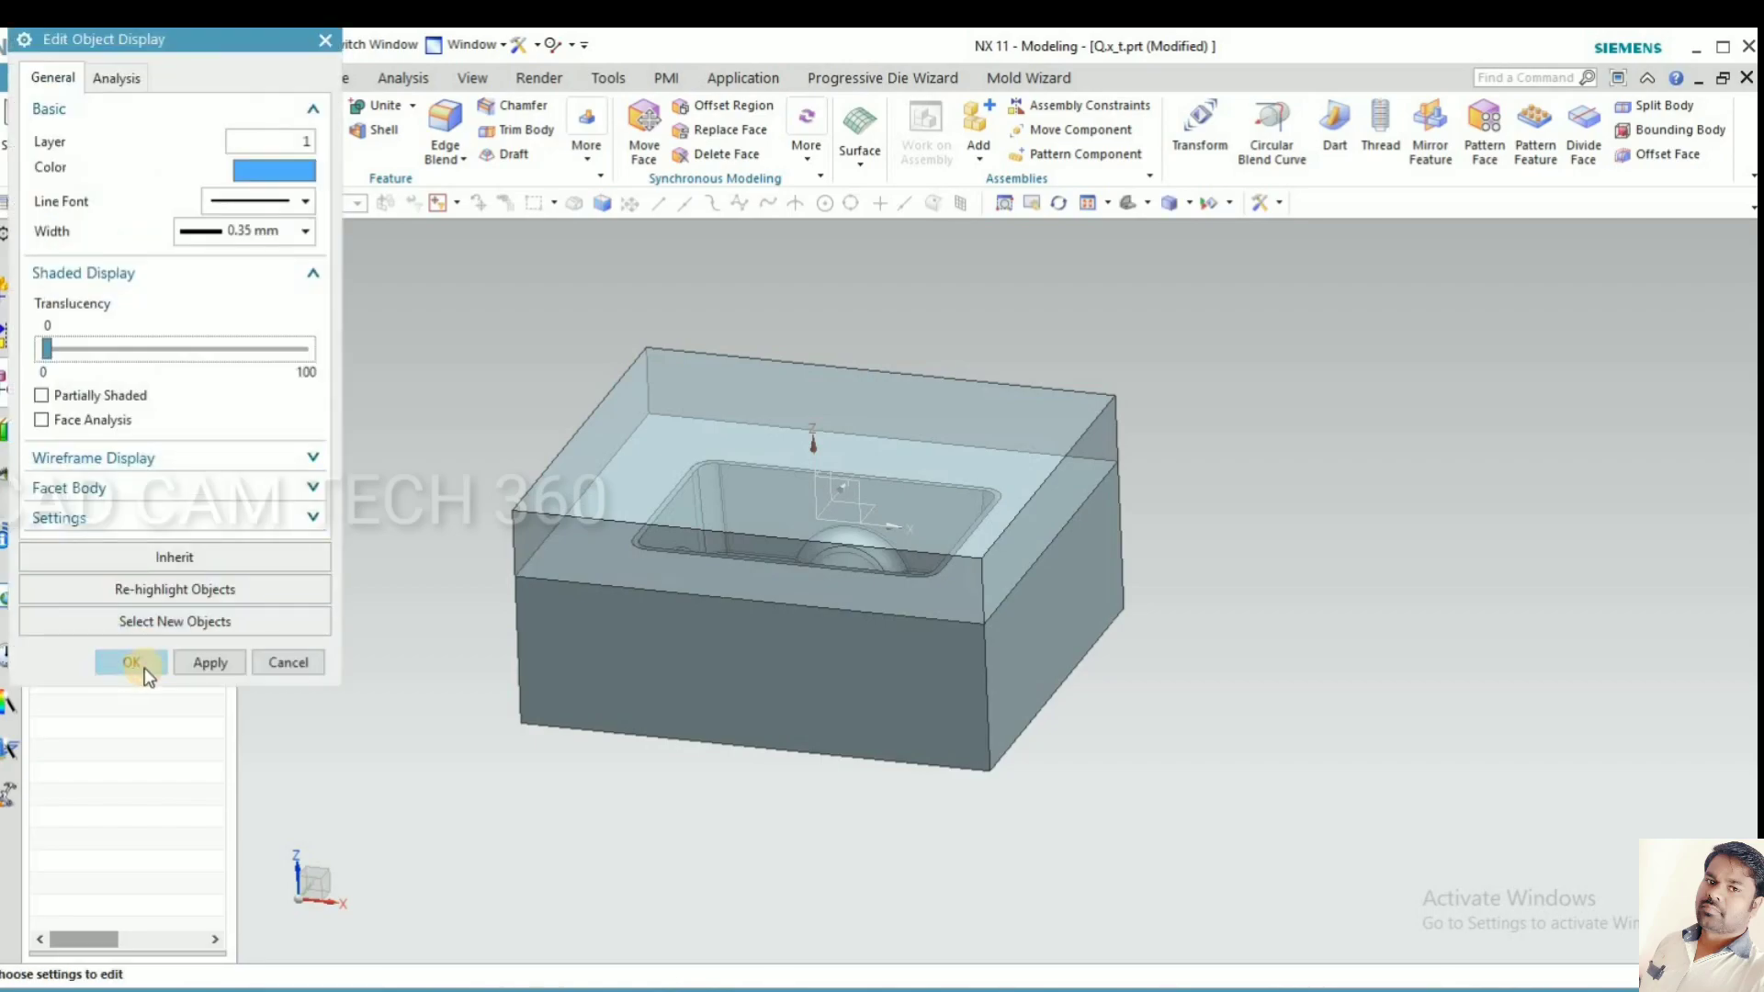
left_click(133, 665)
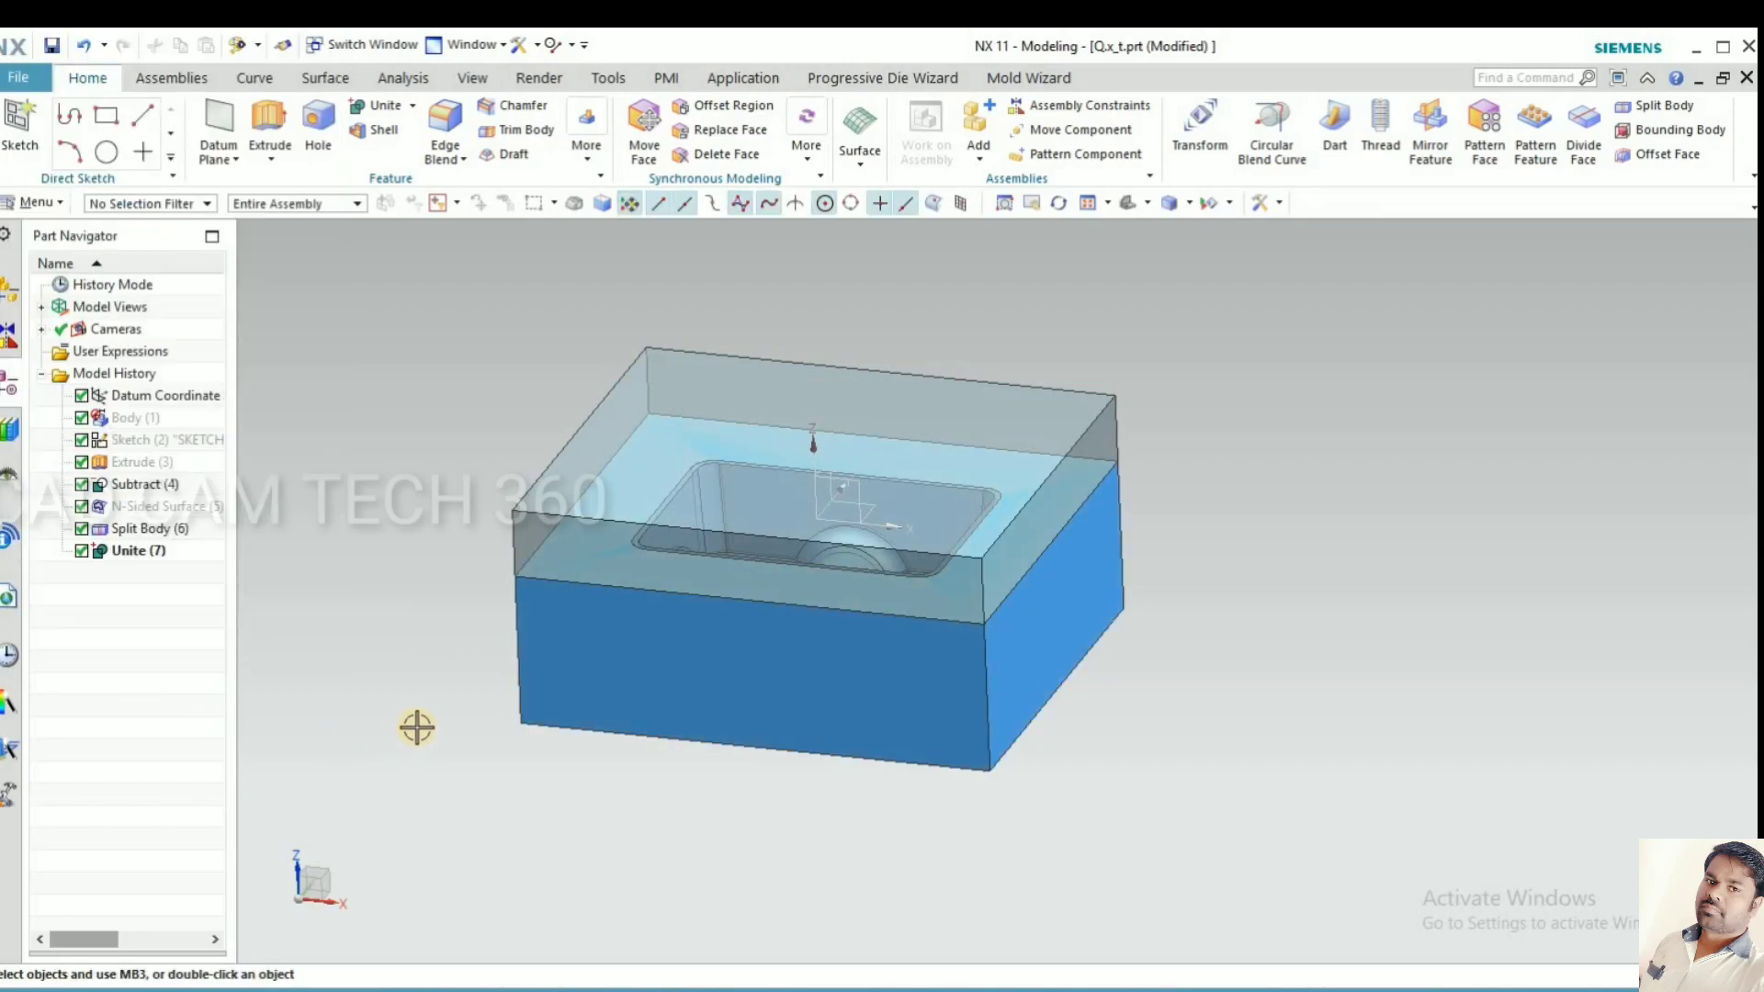
Colour the upper mold block dark green, keeping it translucent at 46 above the blue half.
key("ctrl+j")
left_click(570, 512)
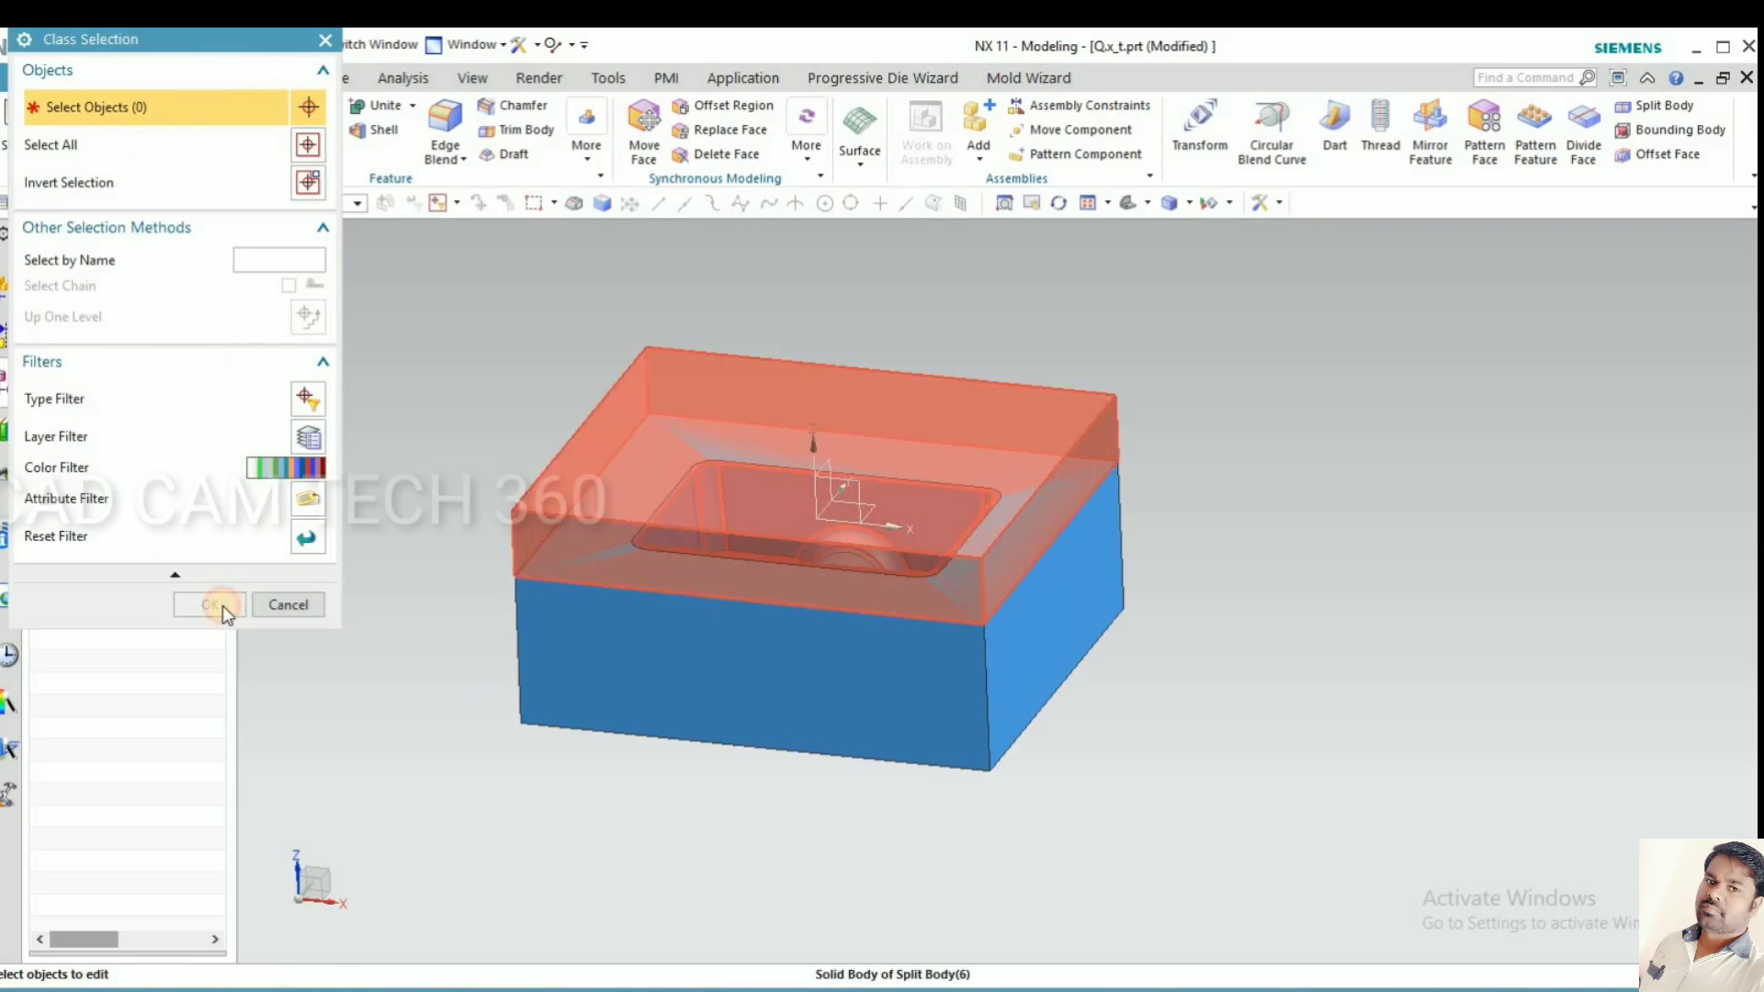
middle_click(205, 491)
left_click(232, 177)
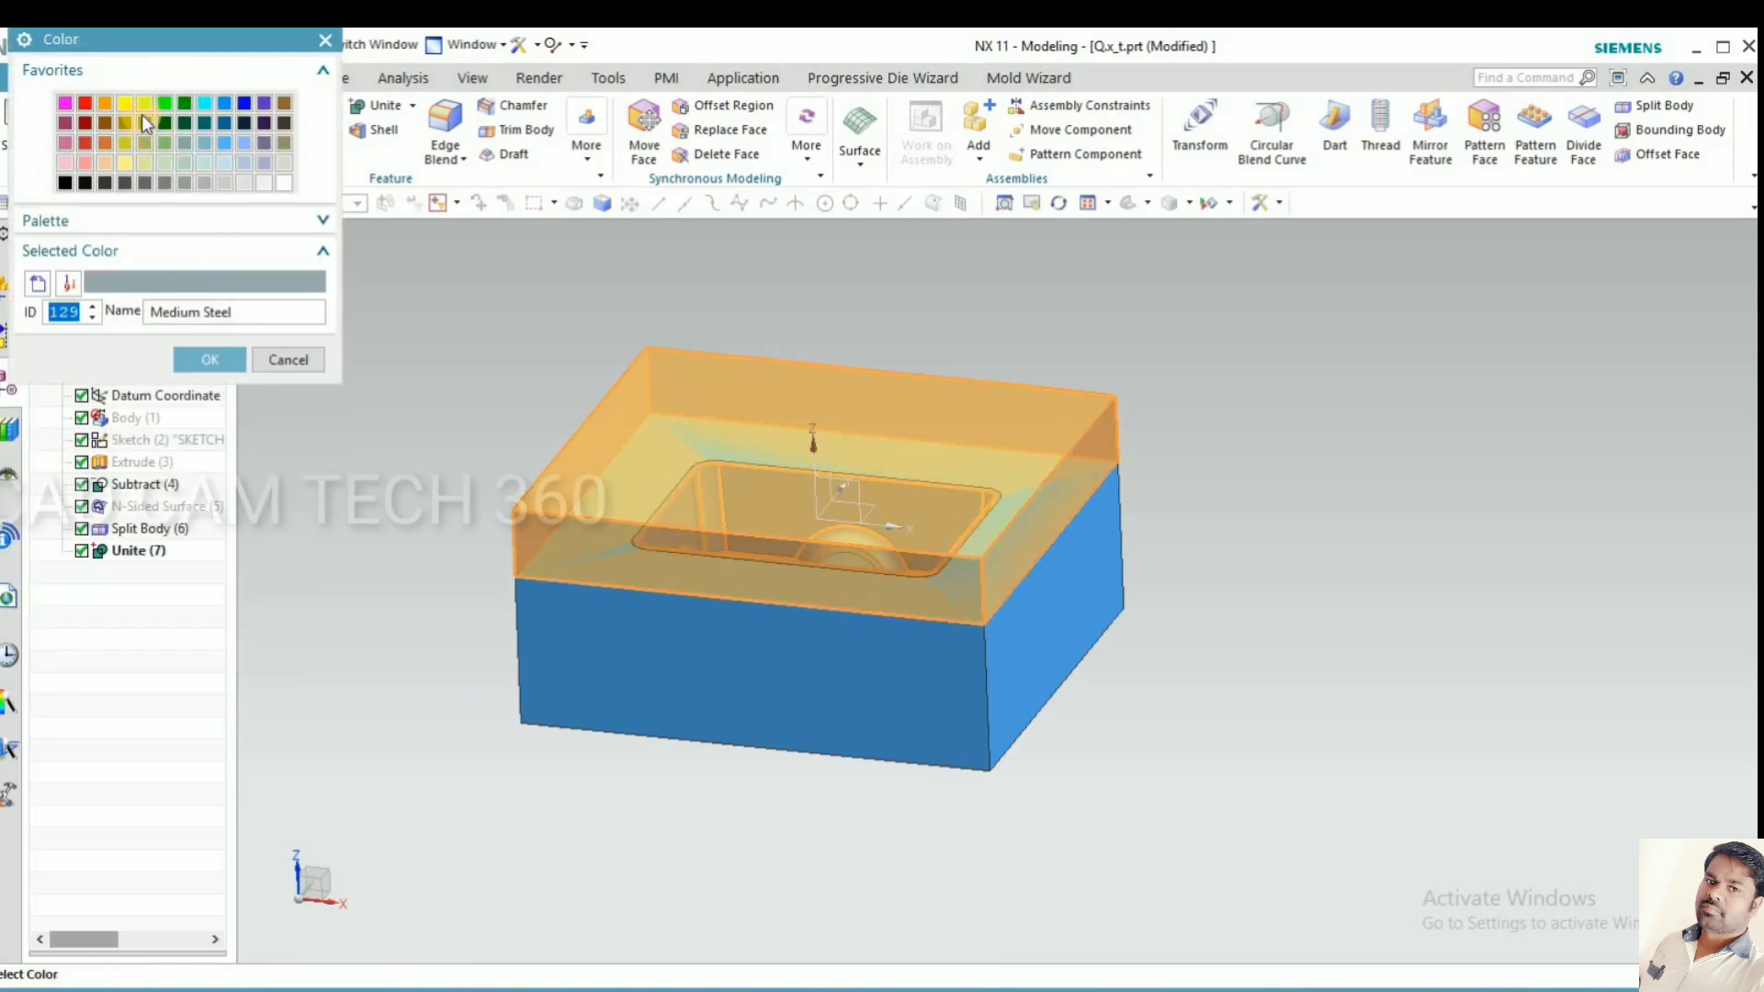
left_click(165, 102)
left_click(186, 357)
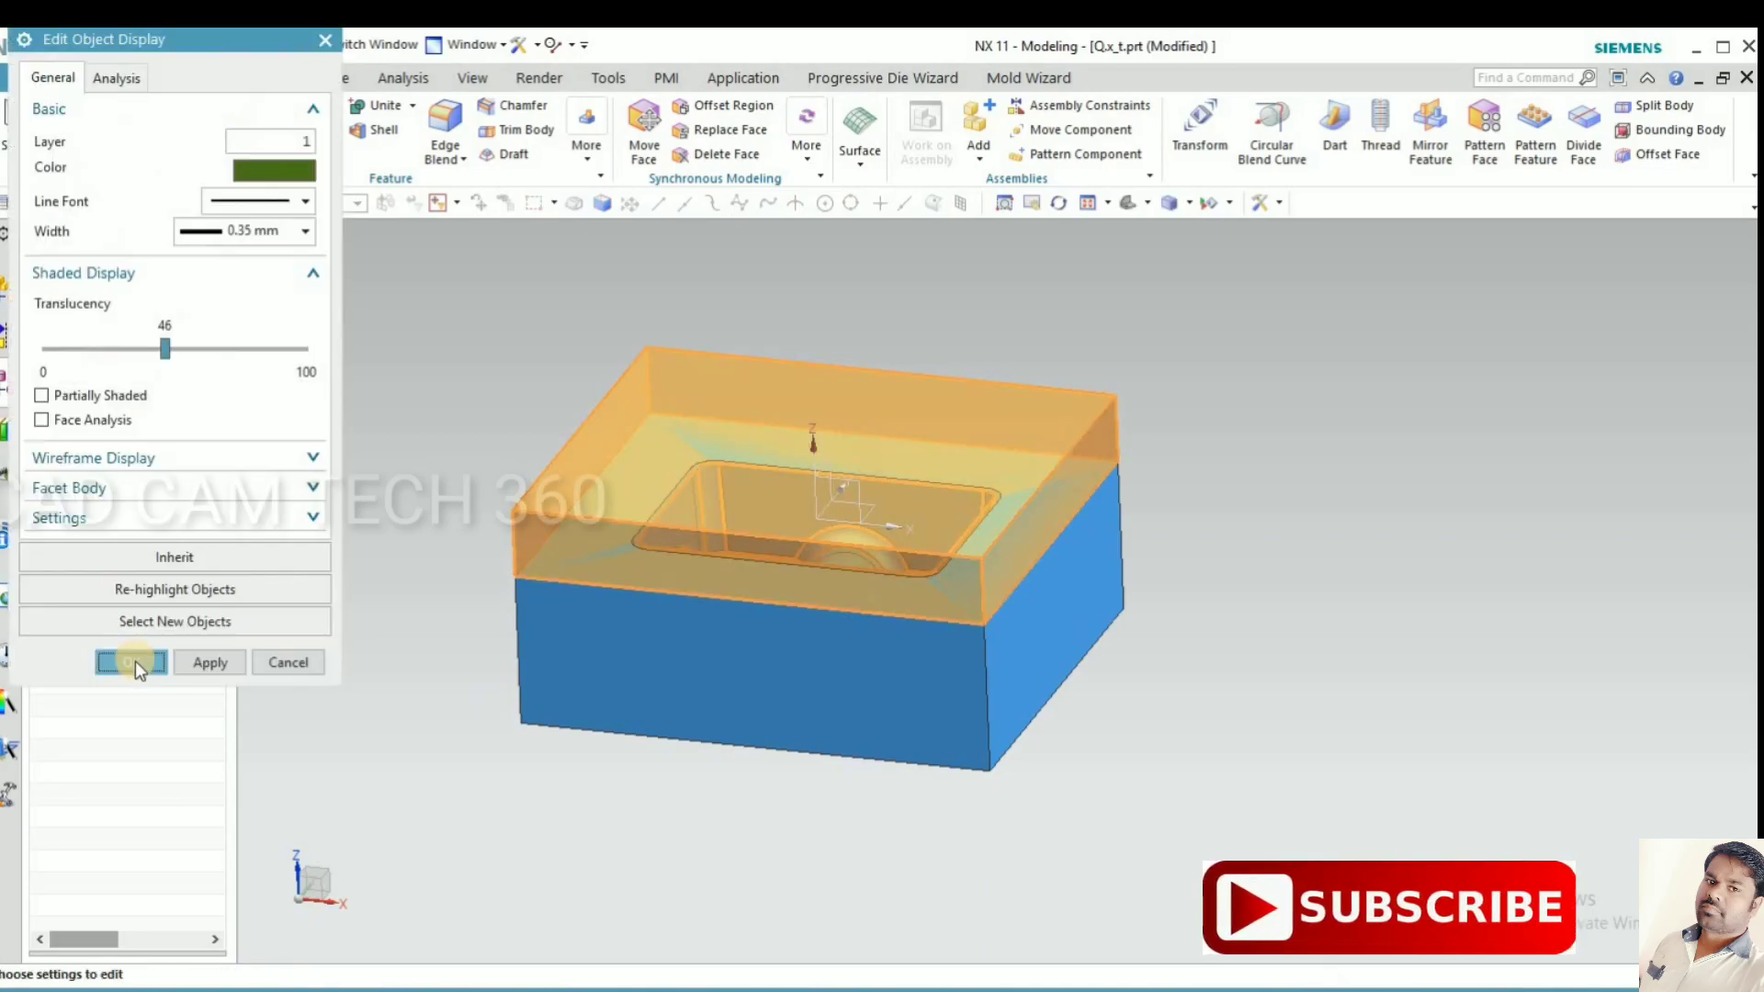
left_click(135, 661)
middle_click_drag(468, 644, 515, 492)
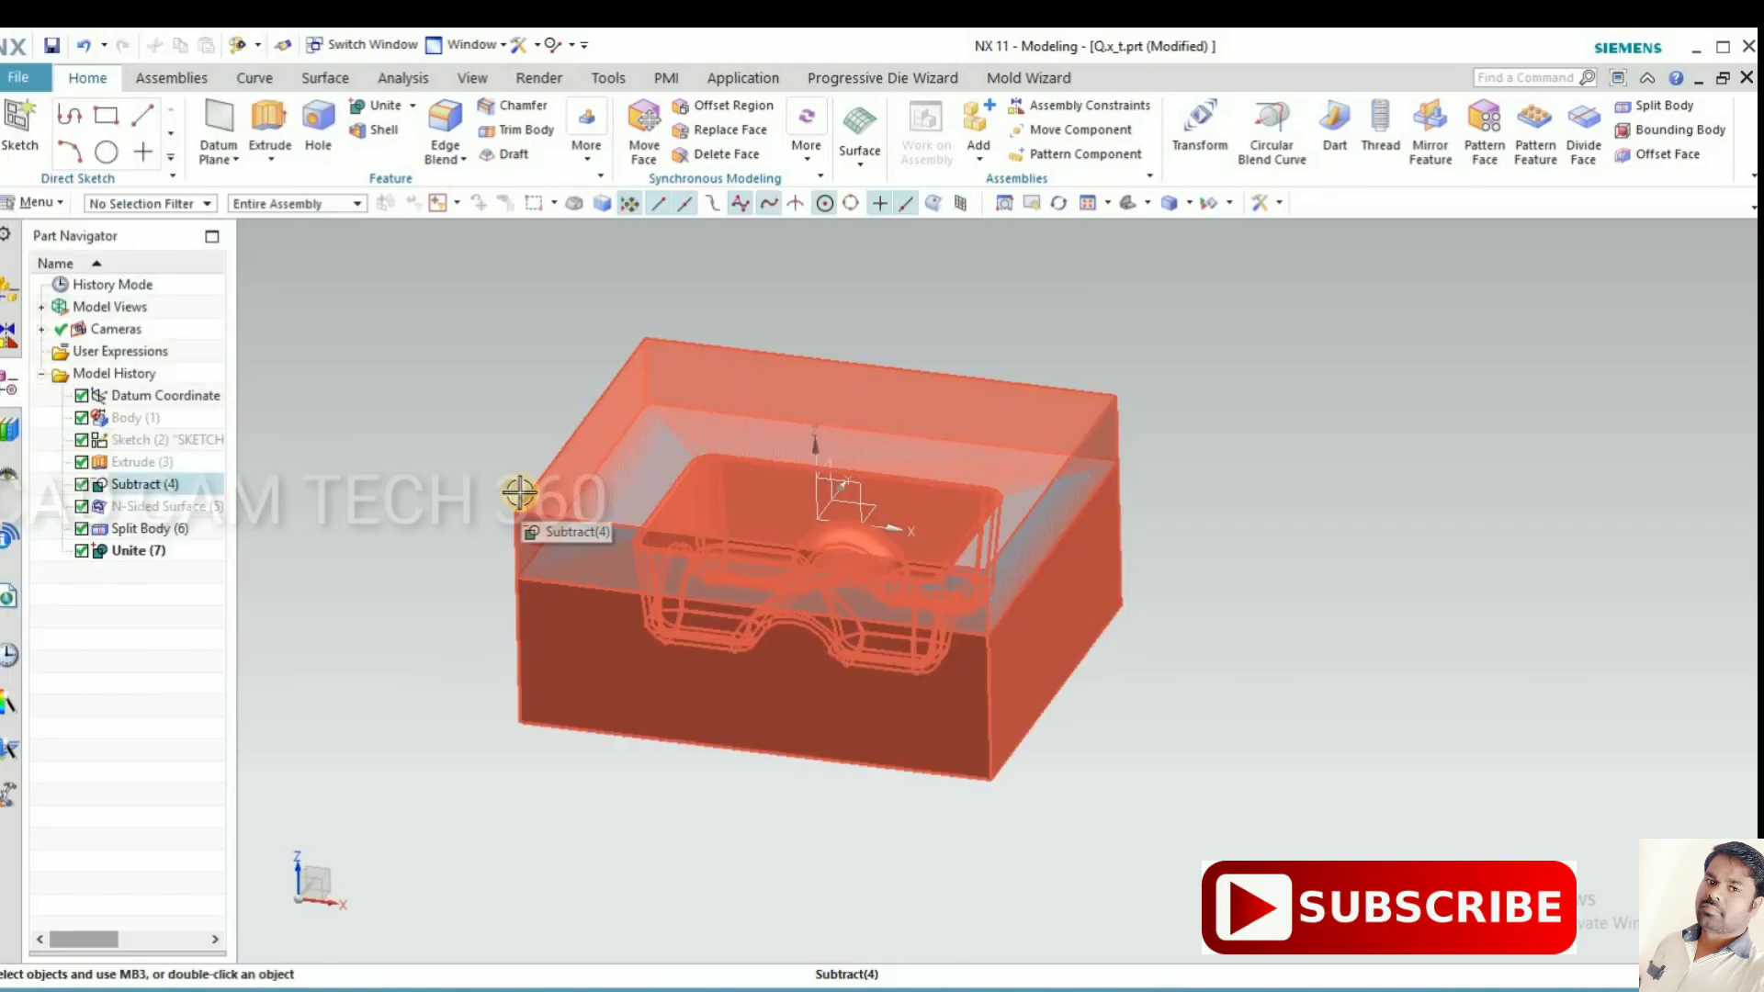
Hide the green upper mold half to expose the blue cavity.
key("ctrl+b")
left_click(533, 504)
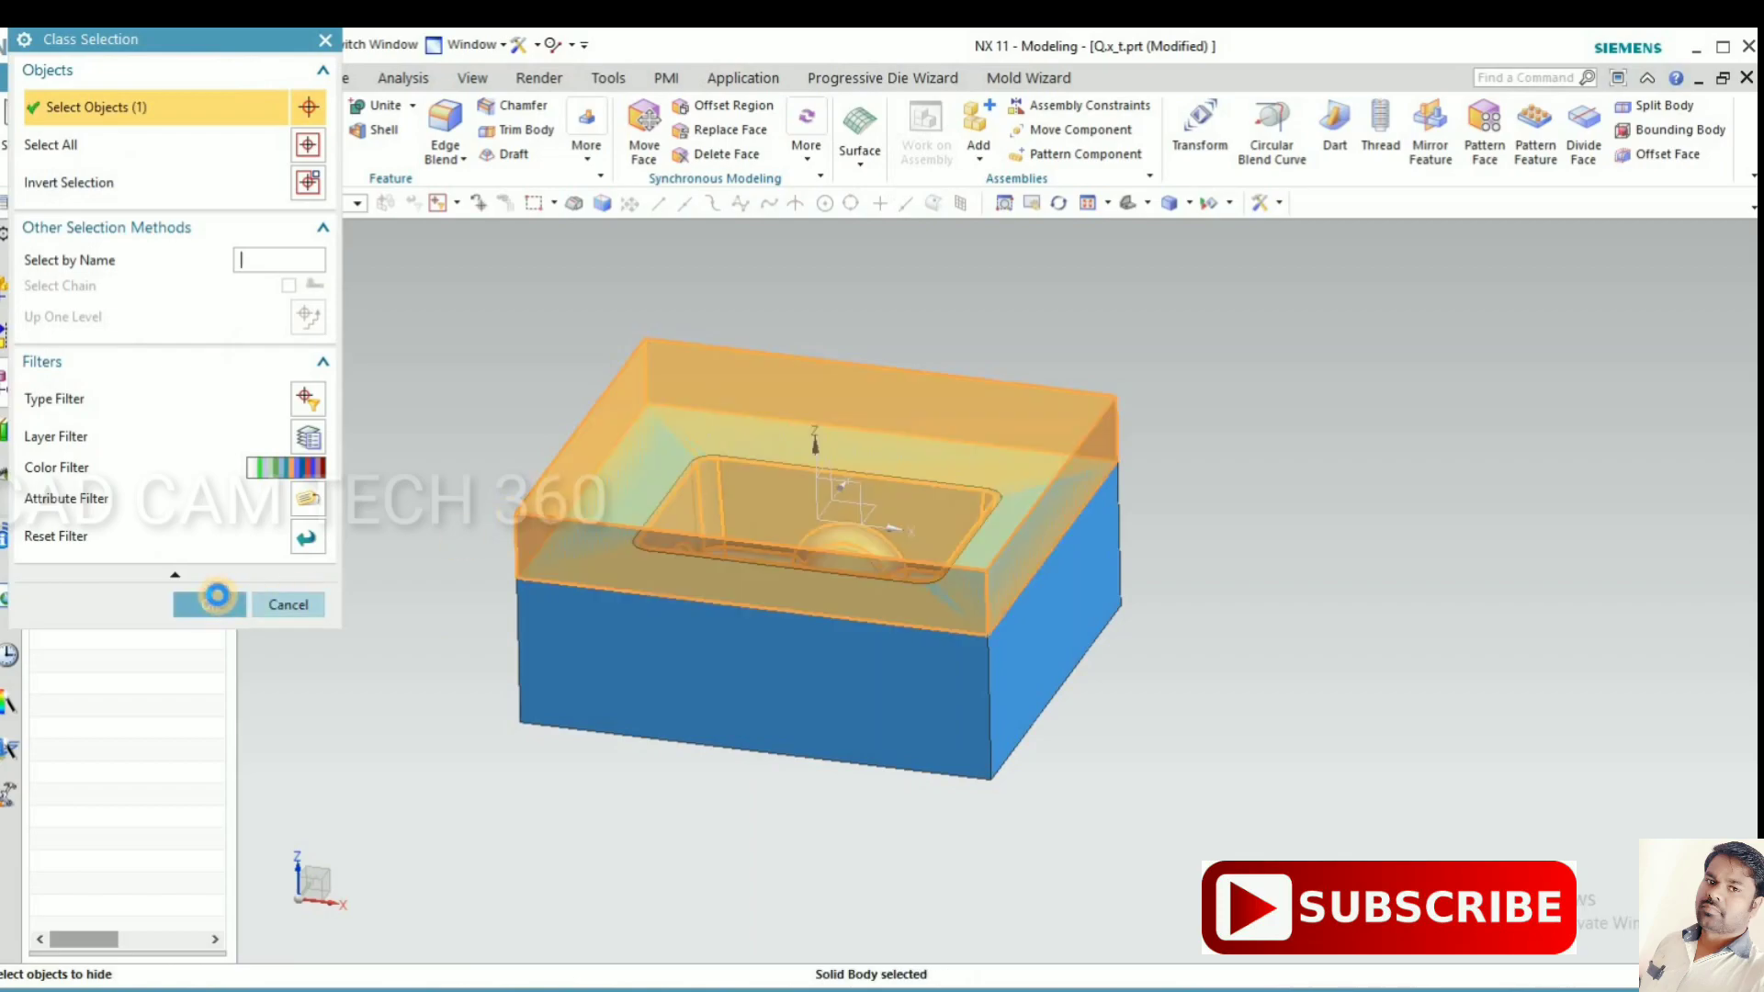
left_click(204, 603)
middle_click_drag(406, 538, 414, 604)
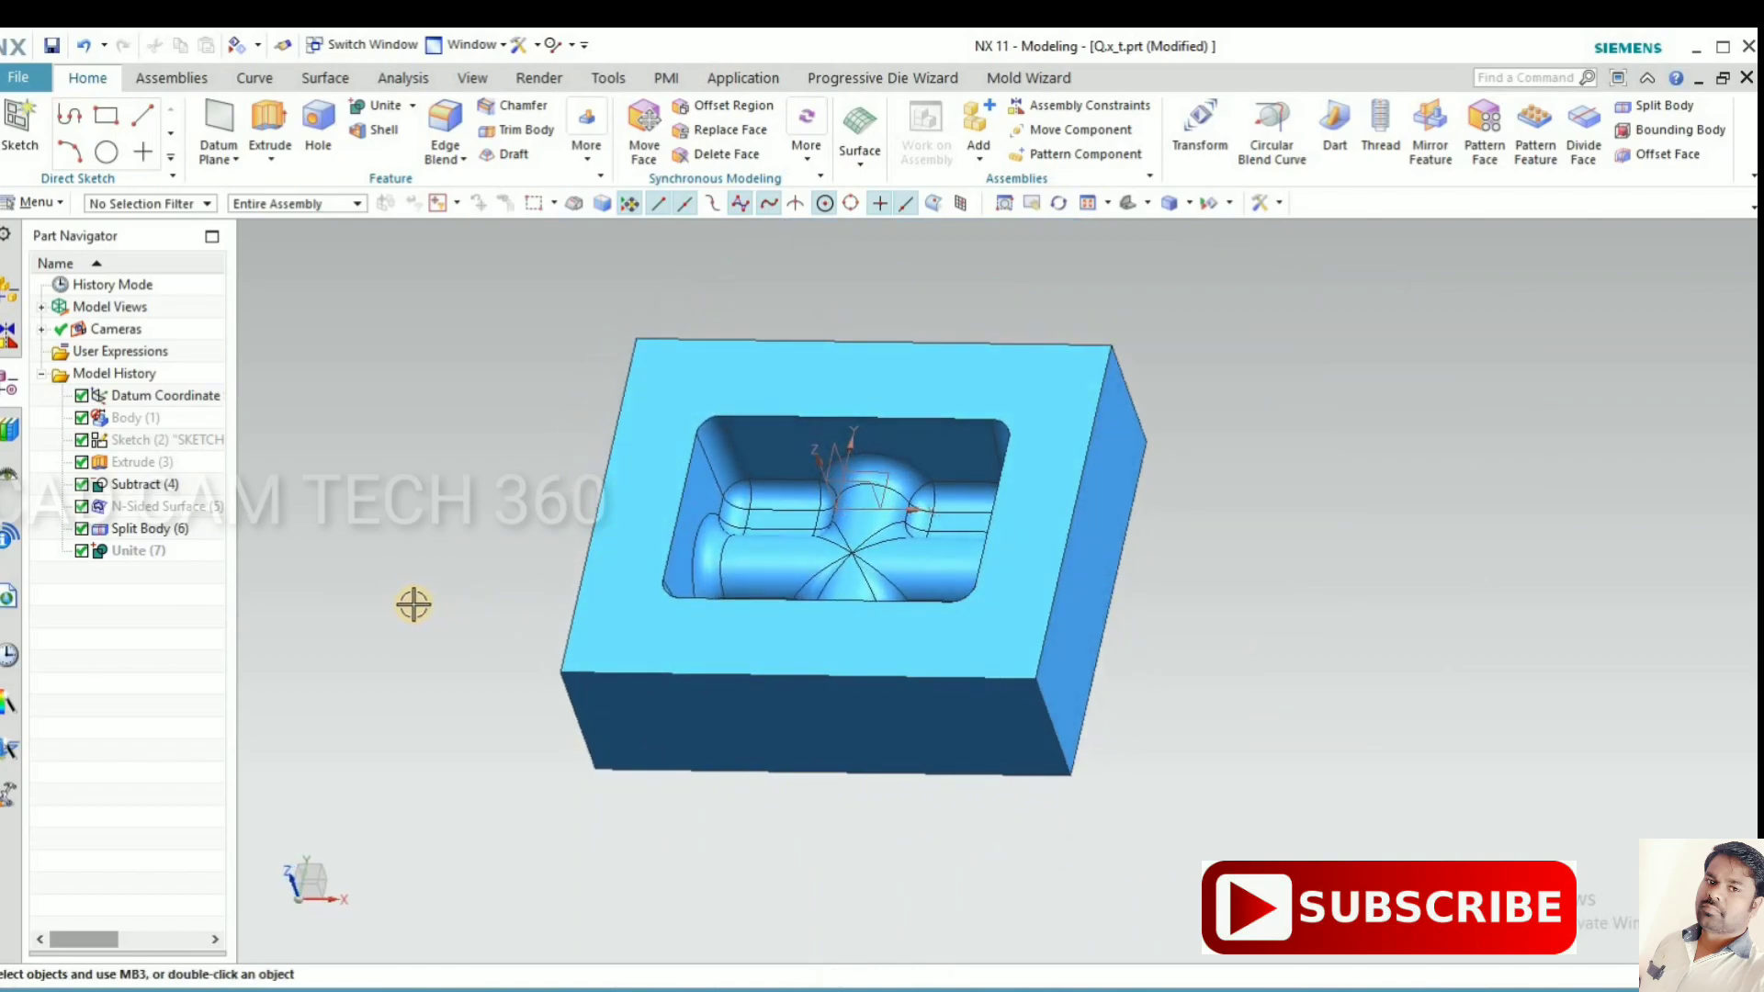
Show the inner part body Body(1) and look into the cavity.
key("ctrl+shift+k")
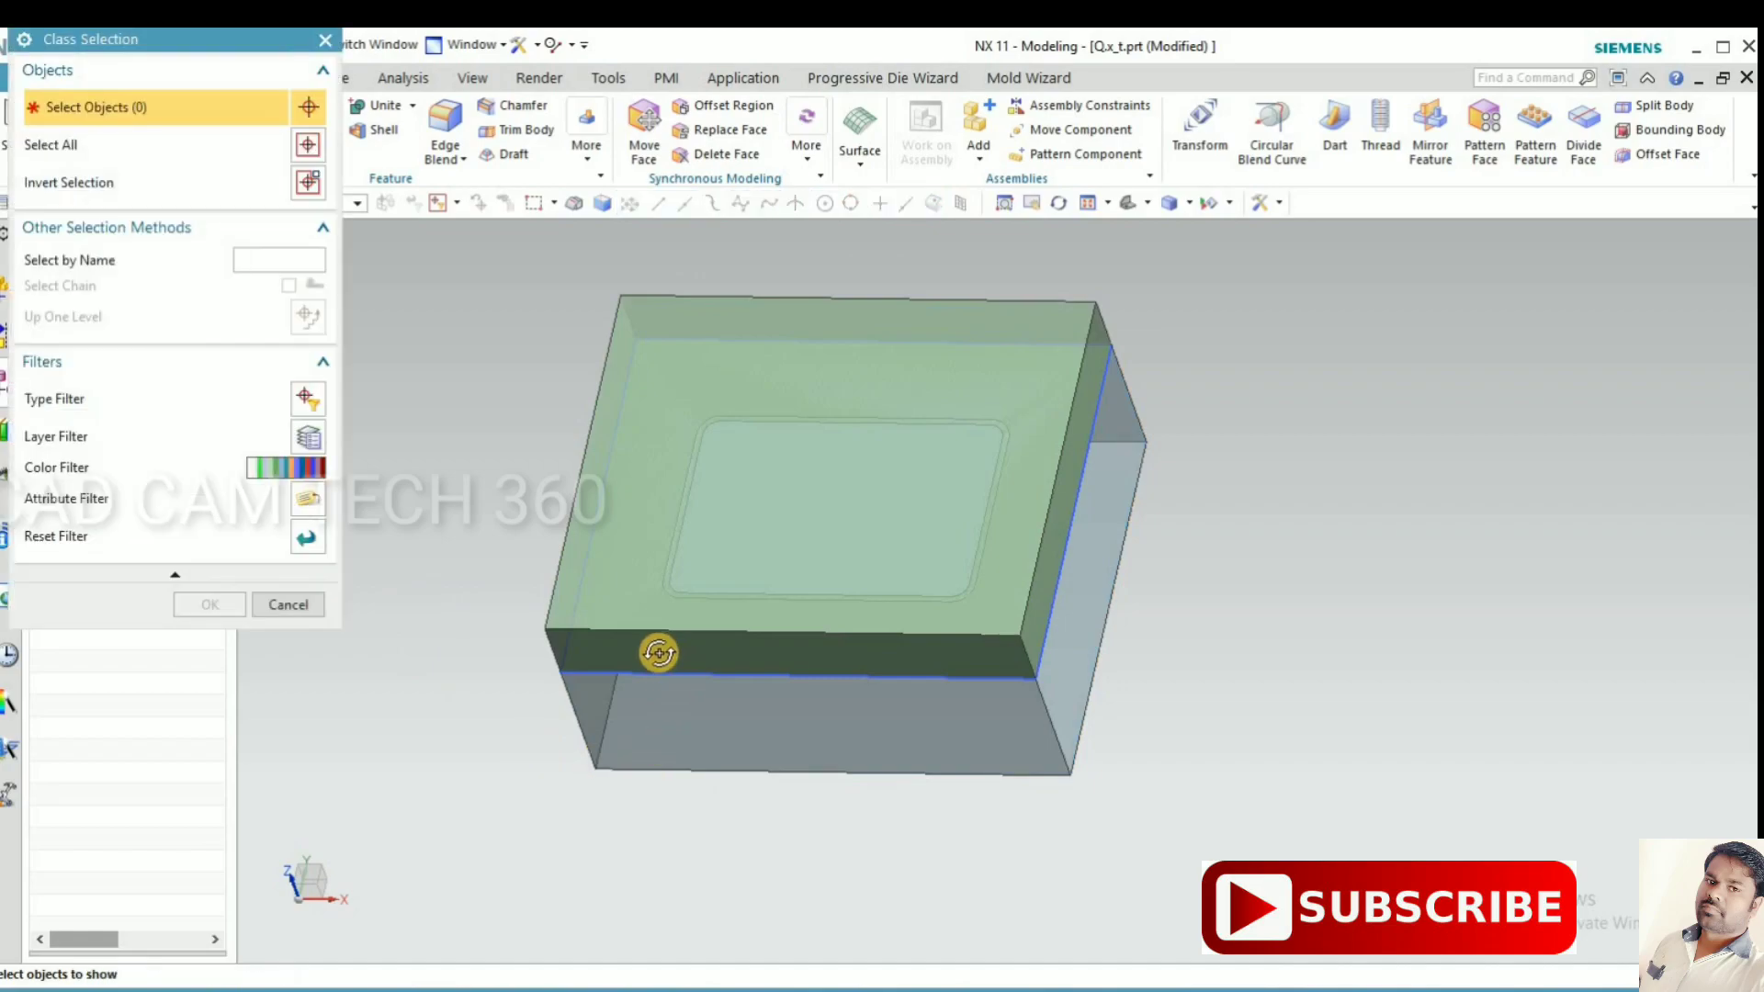
middle_click_drag(658, 649, 720, 567)
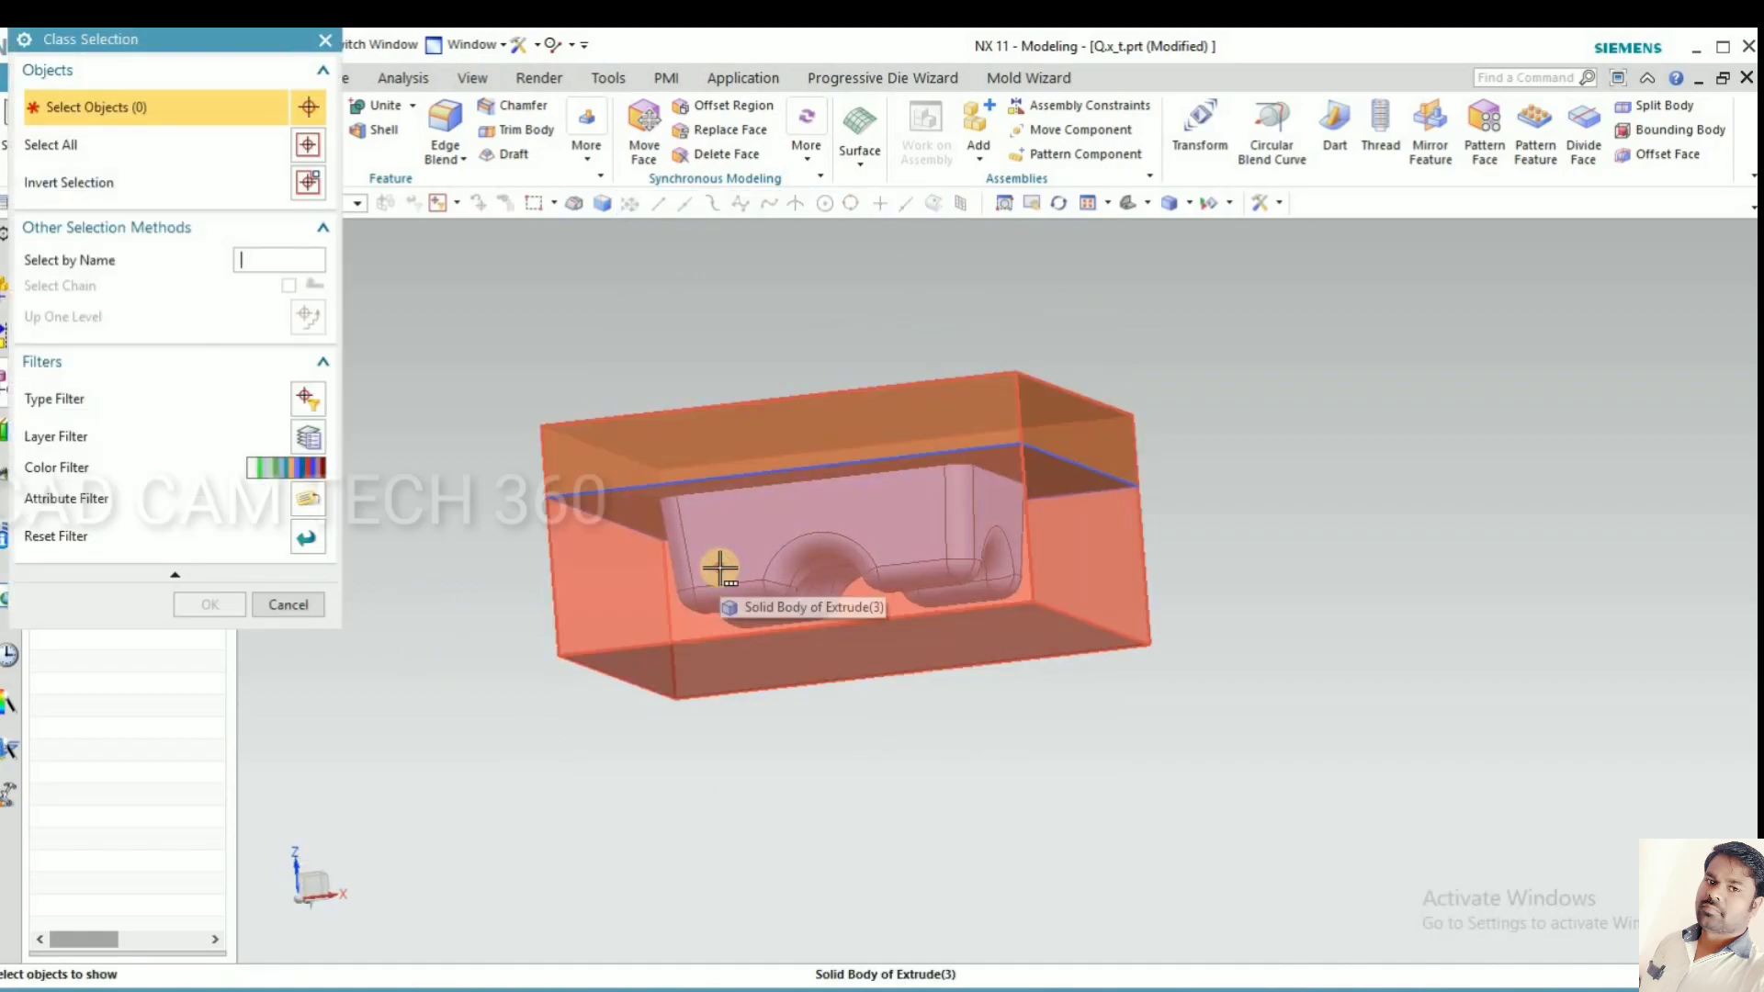
left_click(736, 568)
left_click(846, 607)
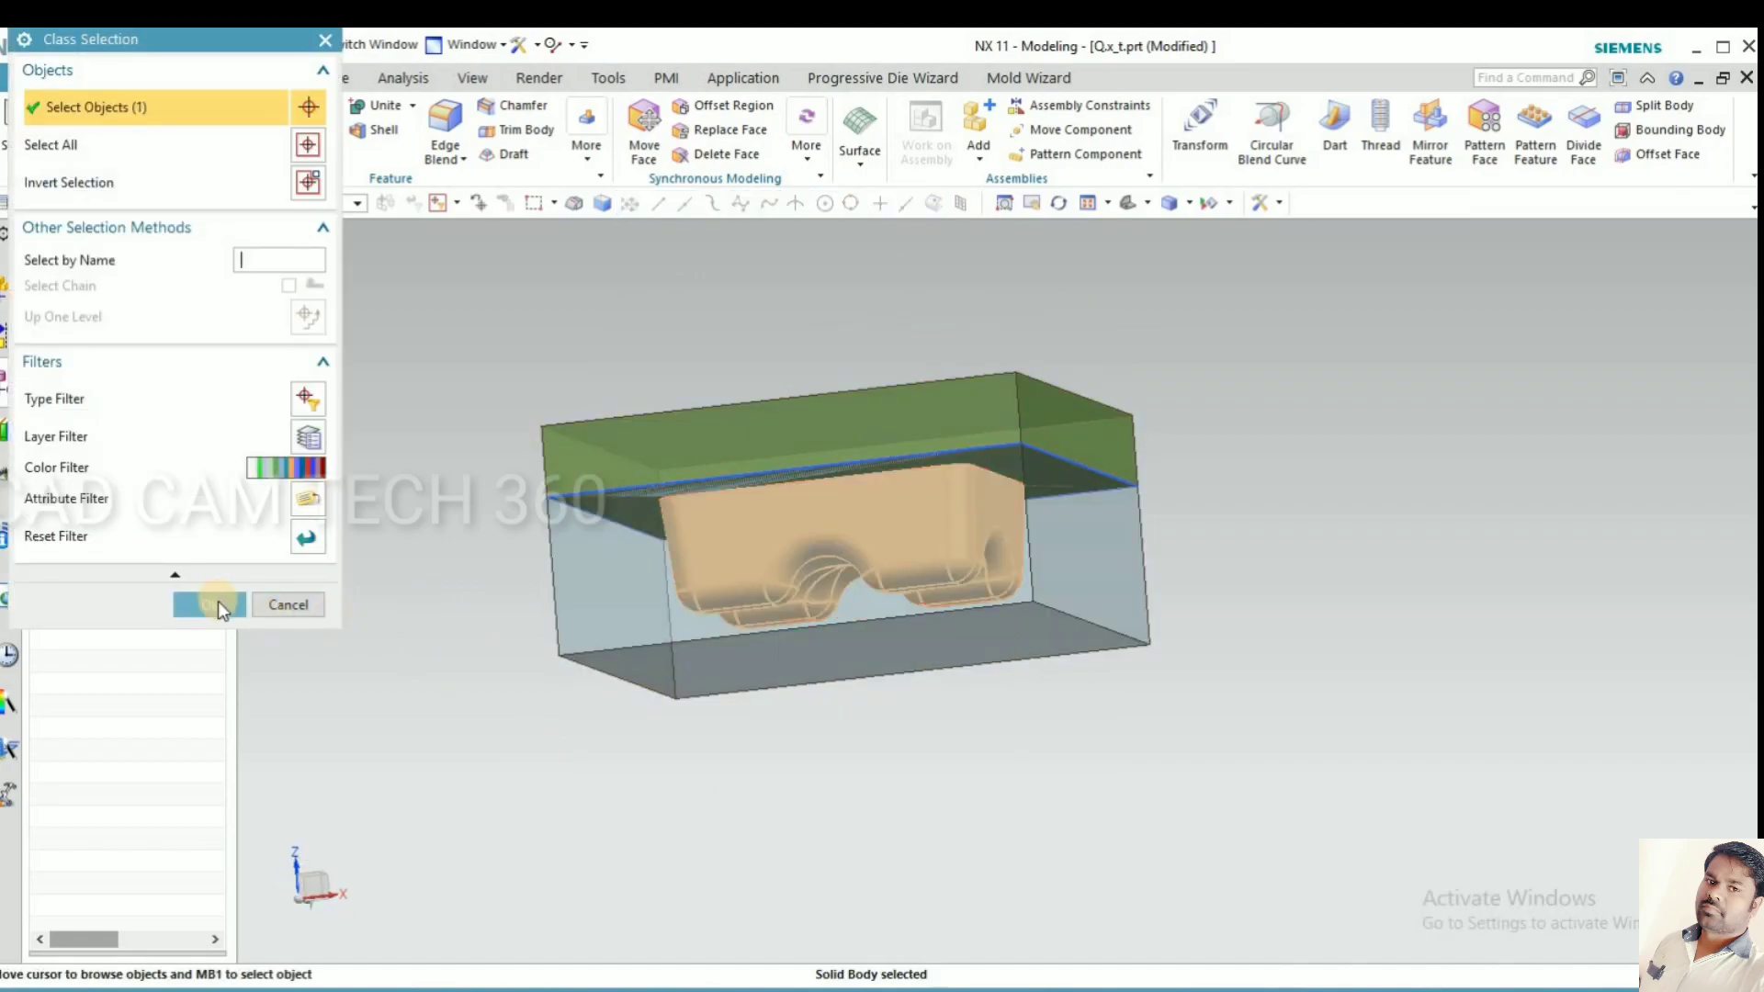
middle_click(392, 575)
middle_click_drag(410, 658, 642, 461)
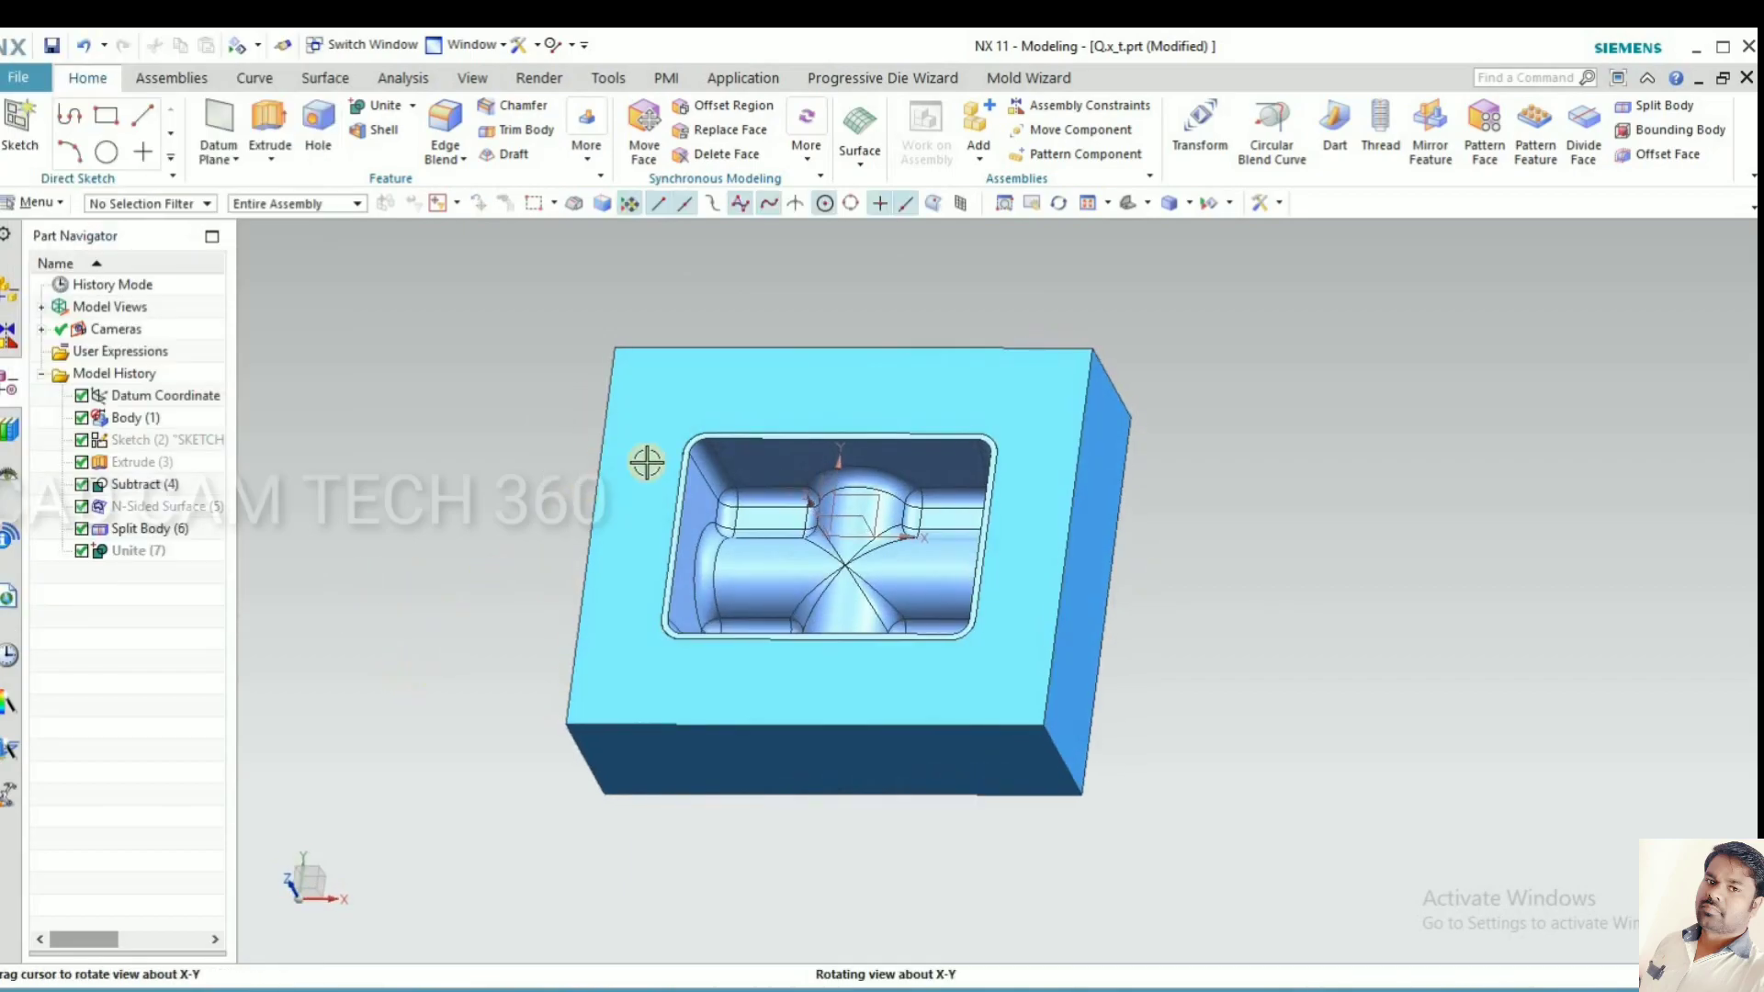
scroll(751, 402, "down", 5)
scroll(728, 409, "down", 1)
scroll(515, 543, "up", 6)
Hide the part body again so only the blue cavity block remains.
middle_click_drag(515, 543, 597, 519)
scroll(827, 510, "down", 2)
left_click(784, 536)
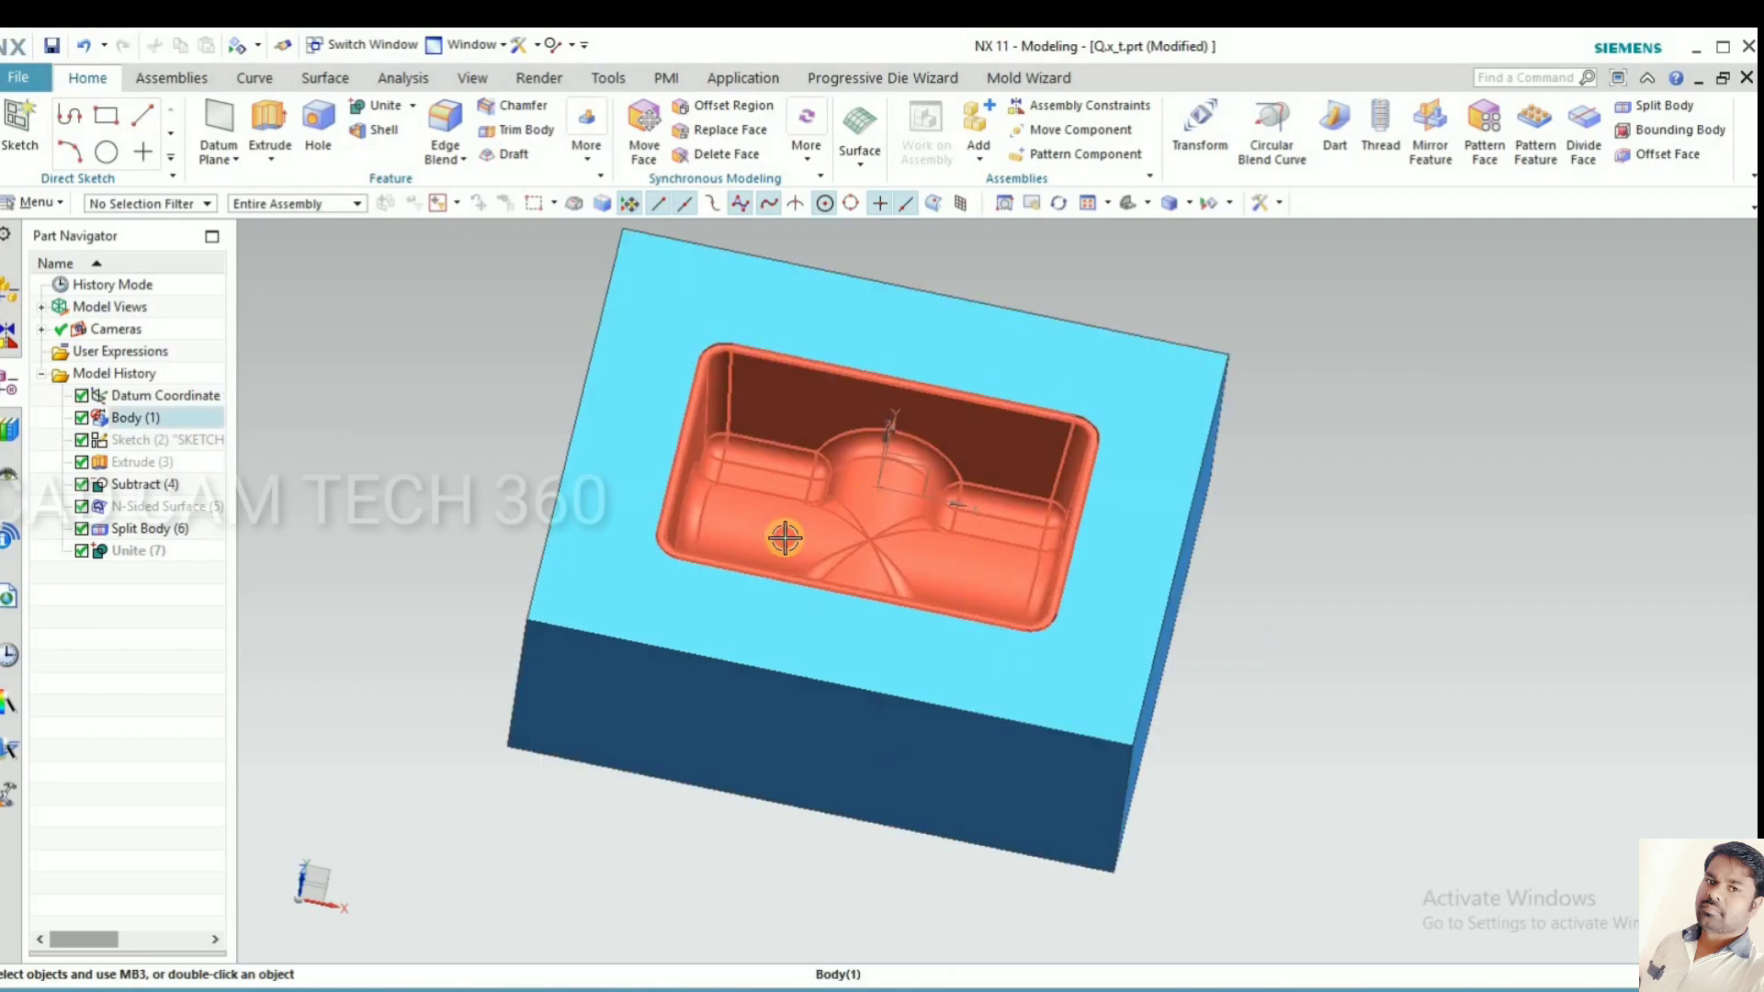
key("Escape")
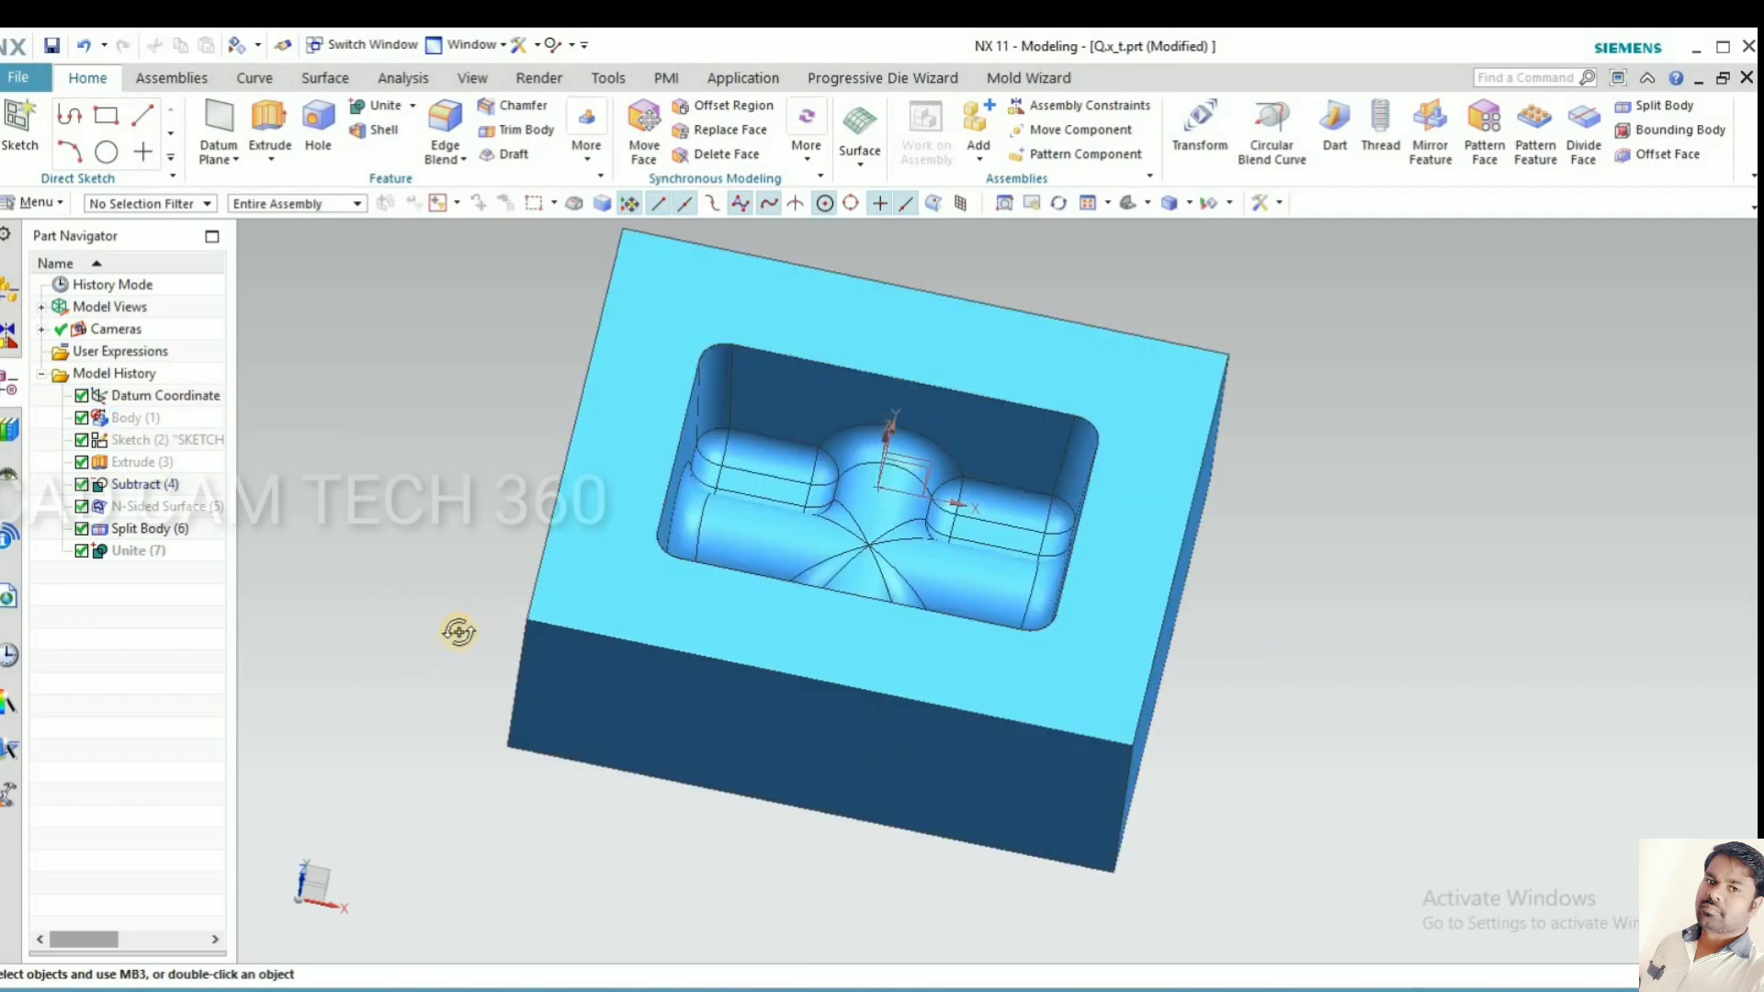
mouse_move(460, 630)
middle_mouse_down()
mouse_move(437, 653)
mouse_move(453, 628)
middle_mouse_up()
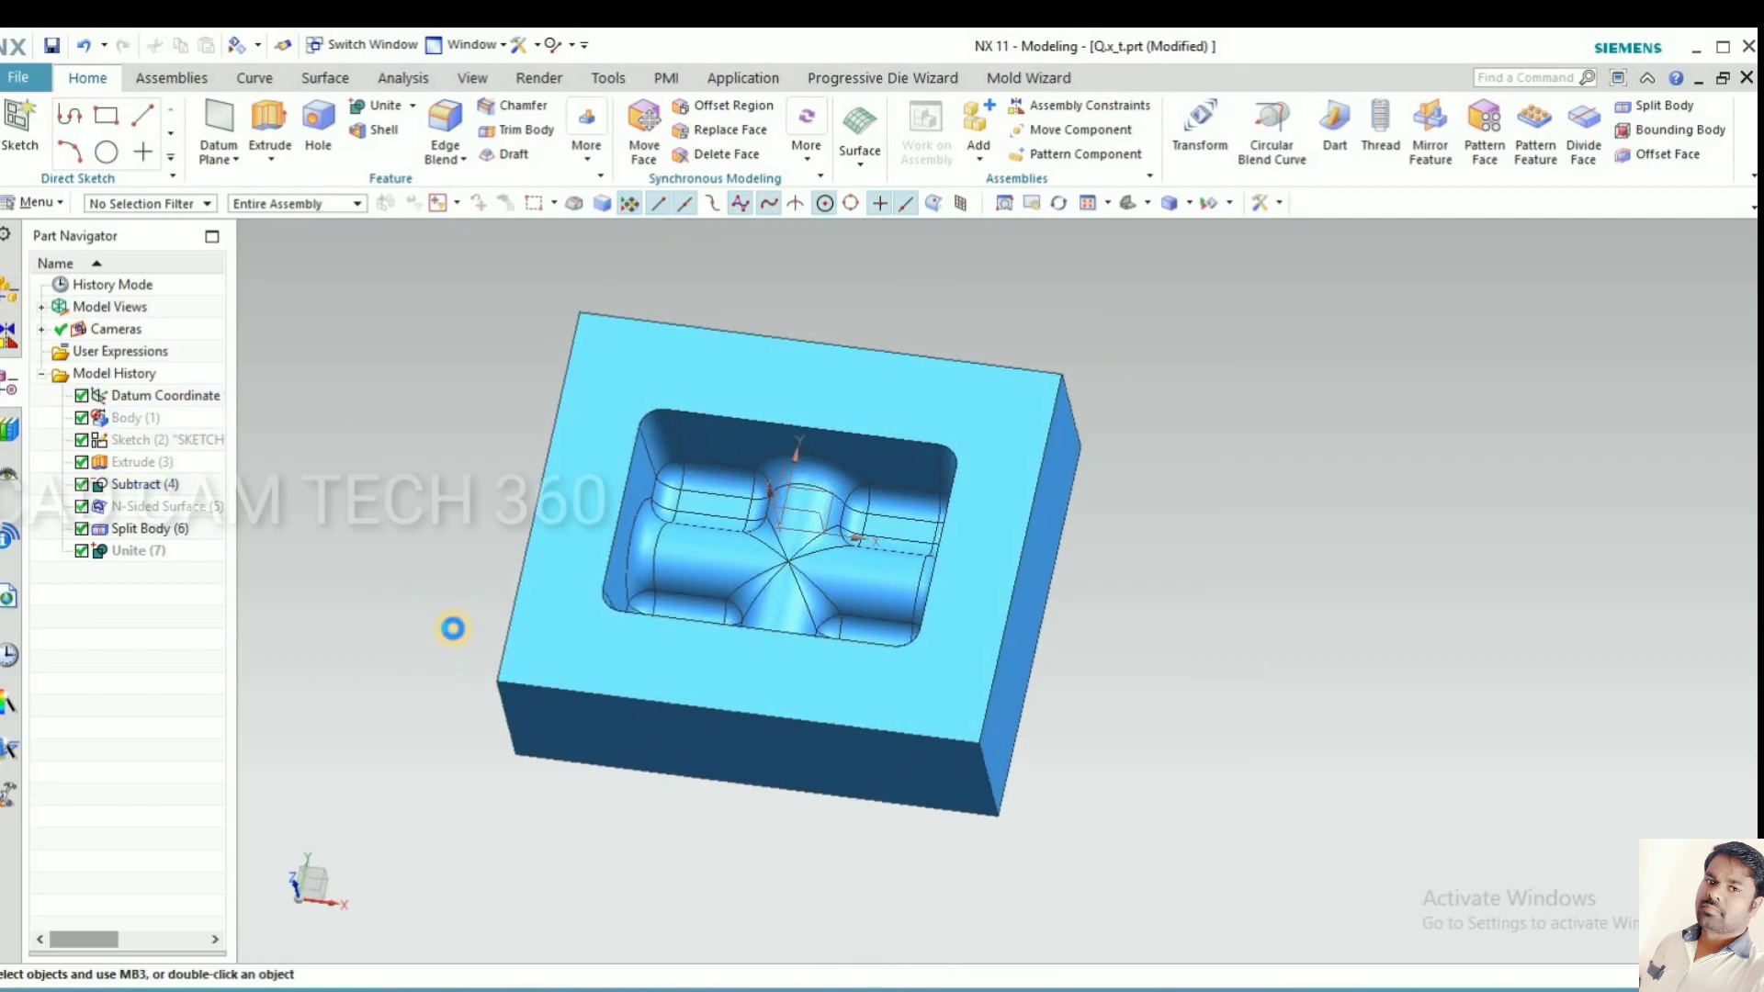
key("ctrl+shift+k")
Show Split Body(6) and hide the lower blue block, leaving the green core alone.
middle_click_drag(642, 536, 626, 510)
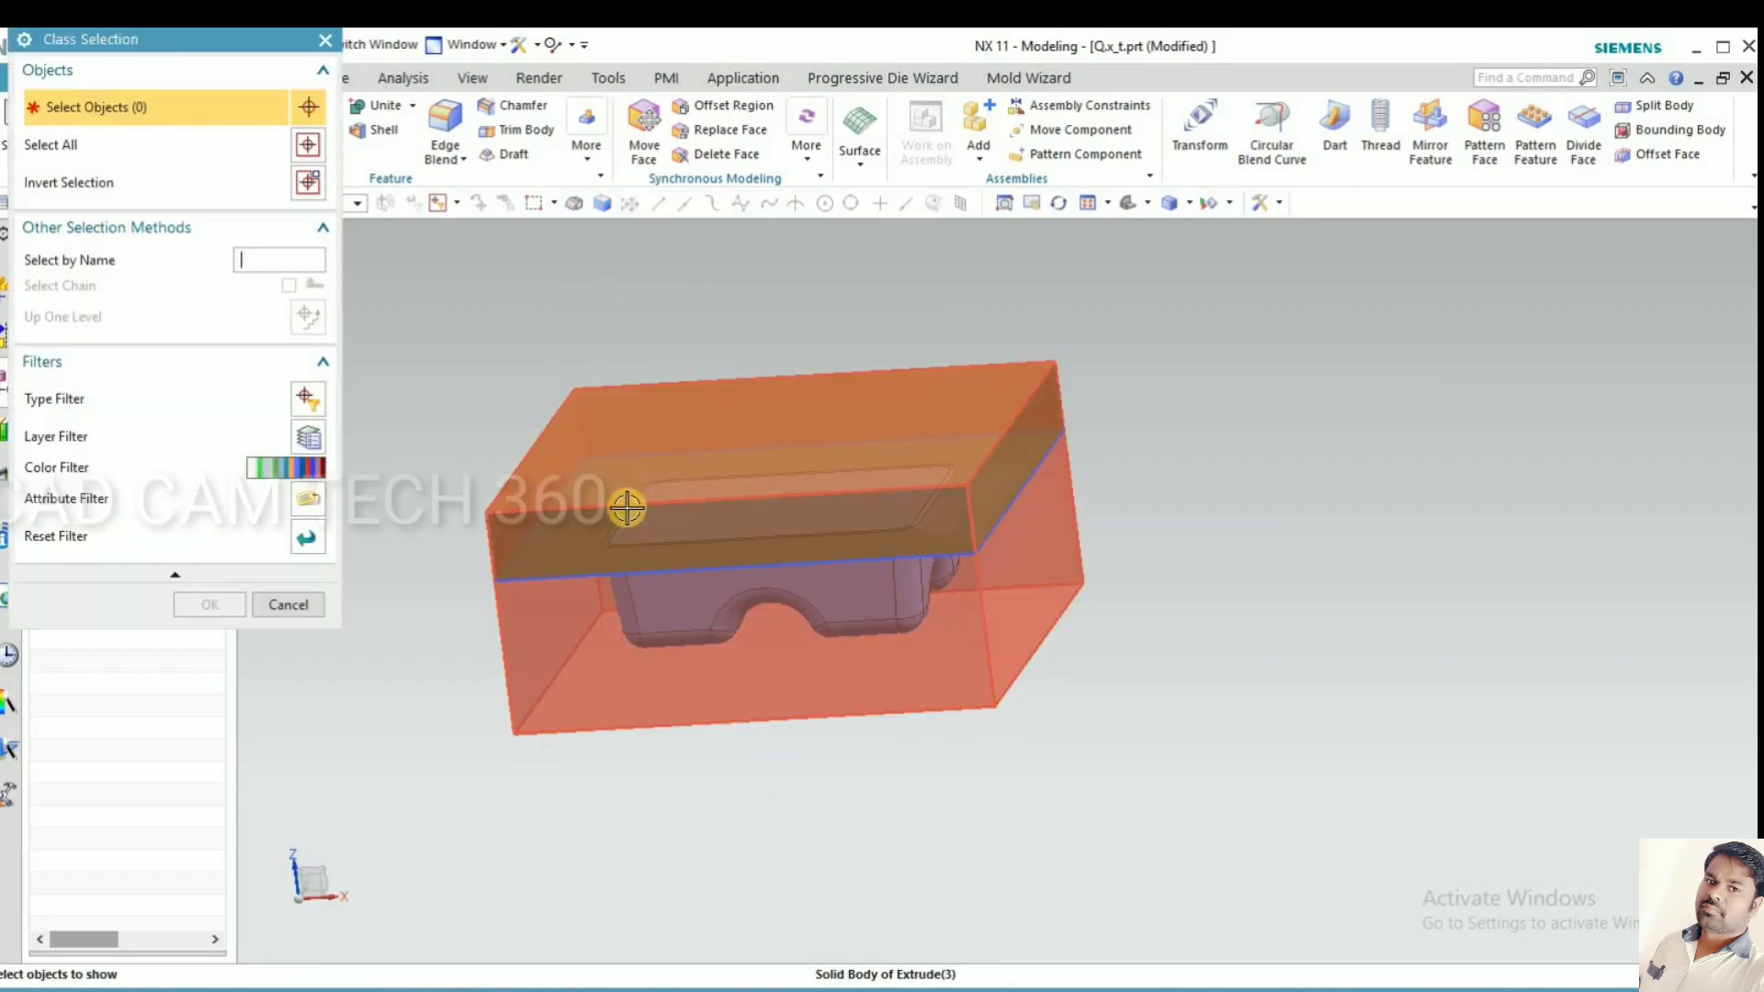
left_click(626, 508)
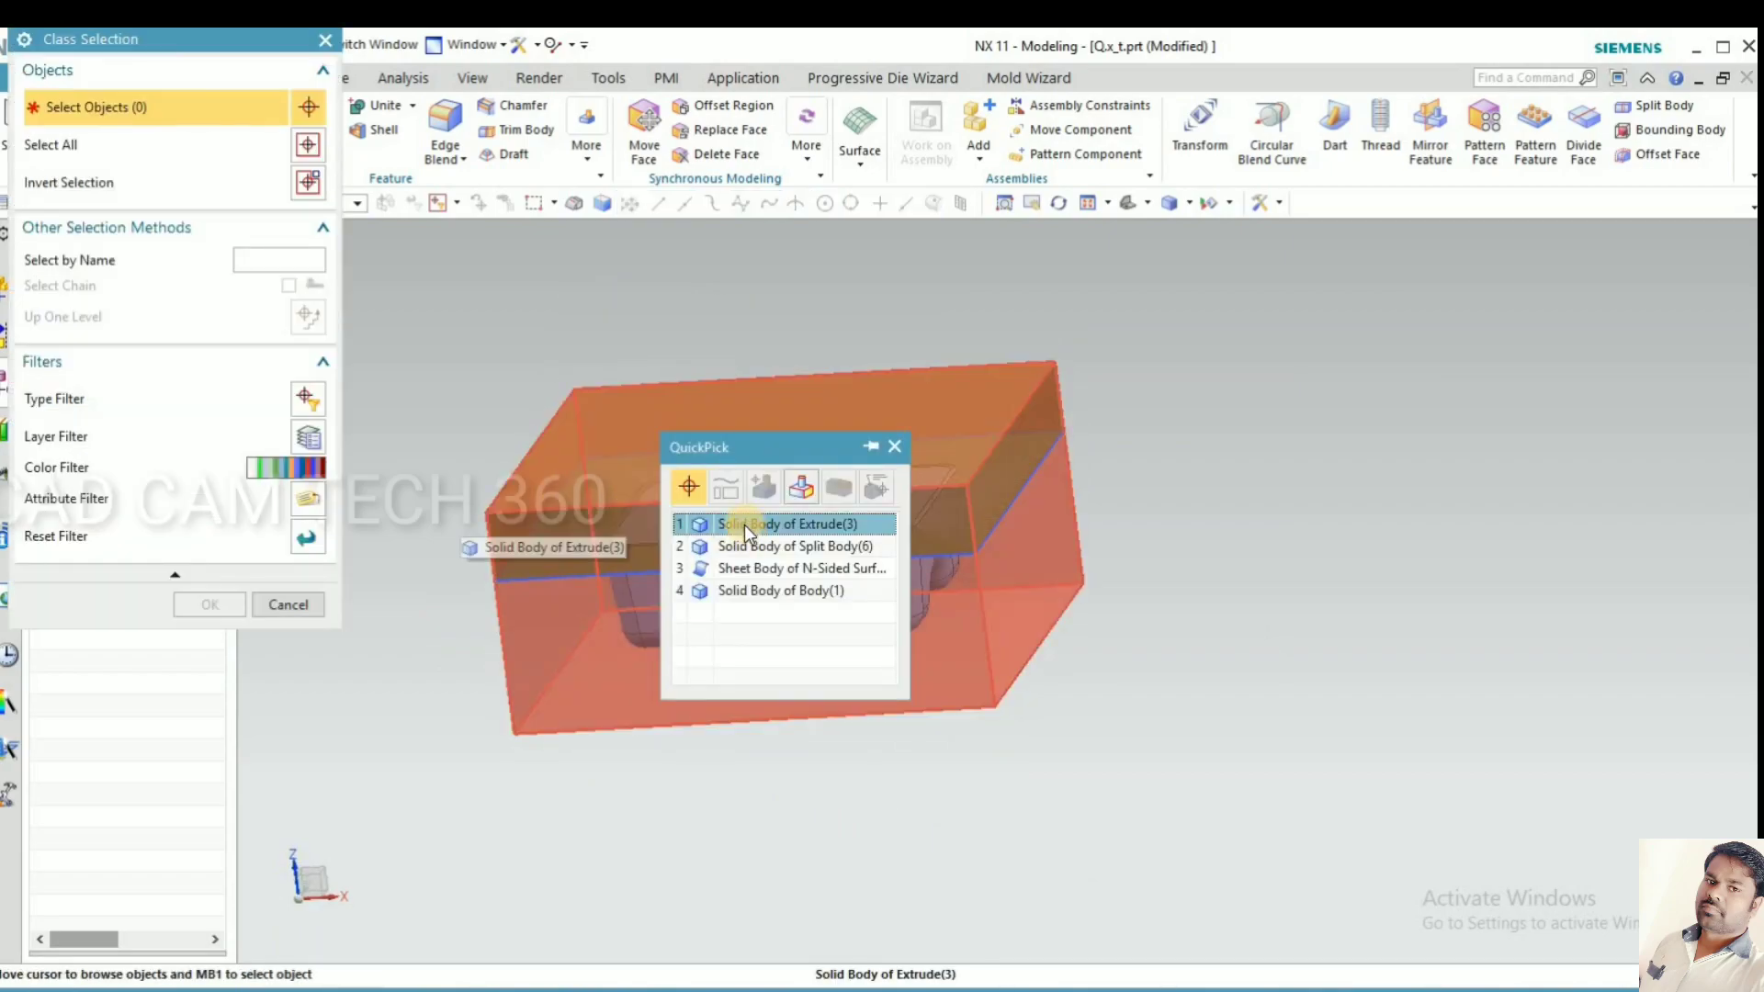
left_click(746, 551)
left_click(220, 603)
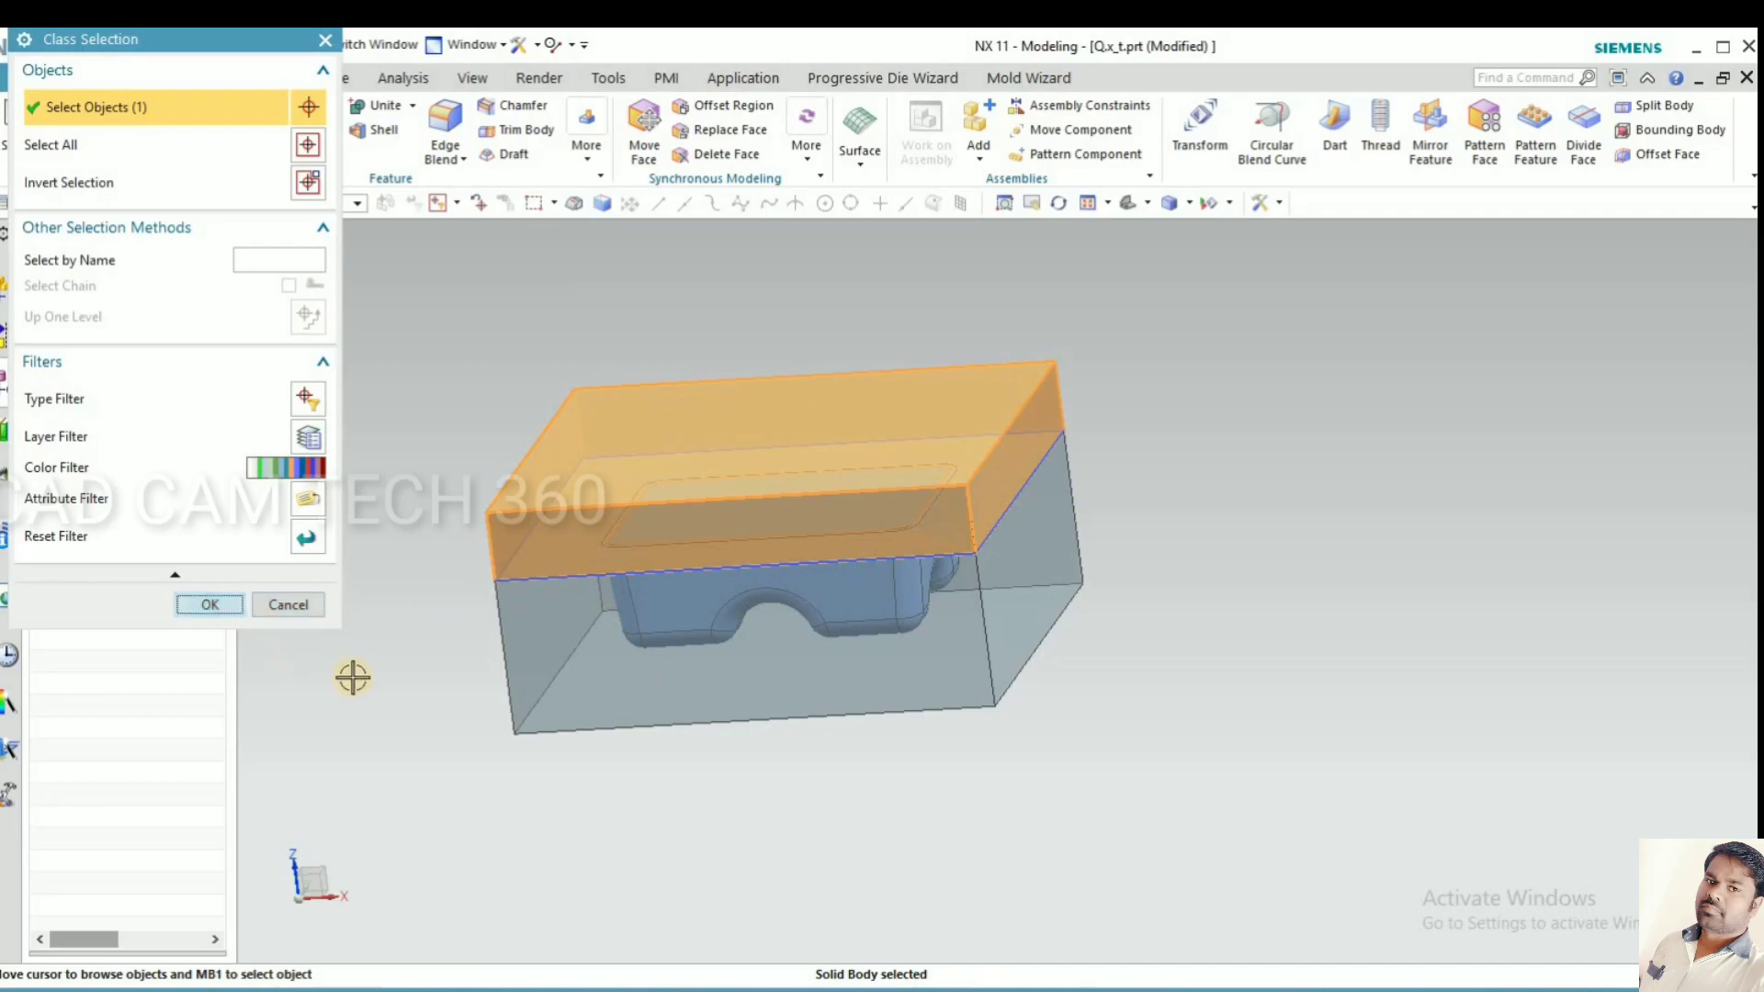
key("ctrl+b")
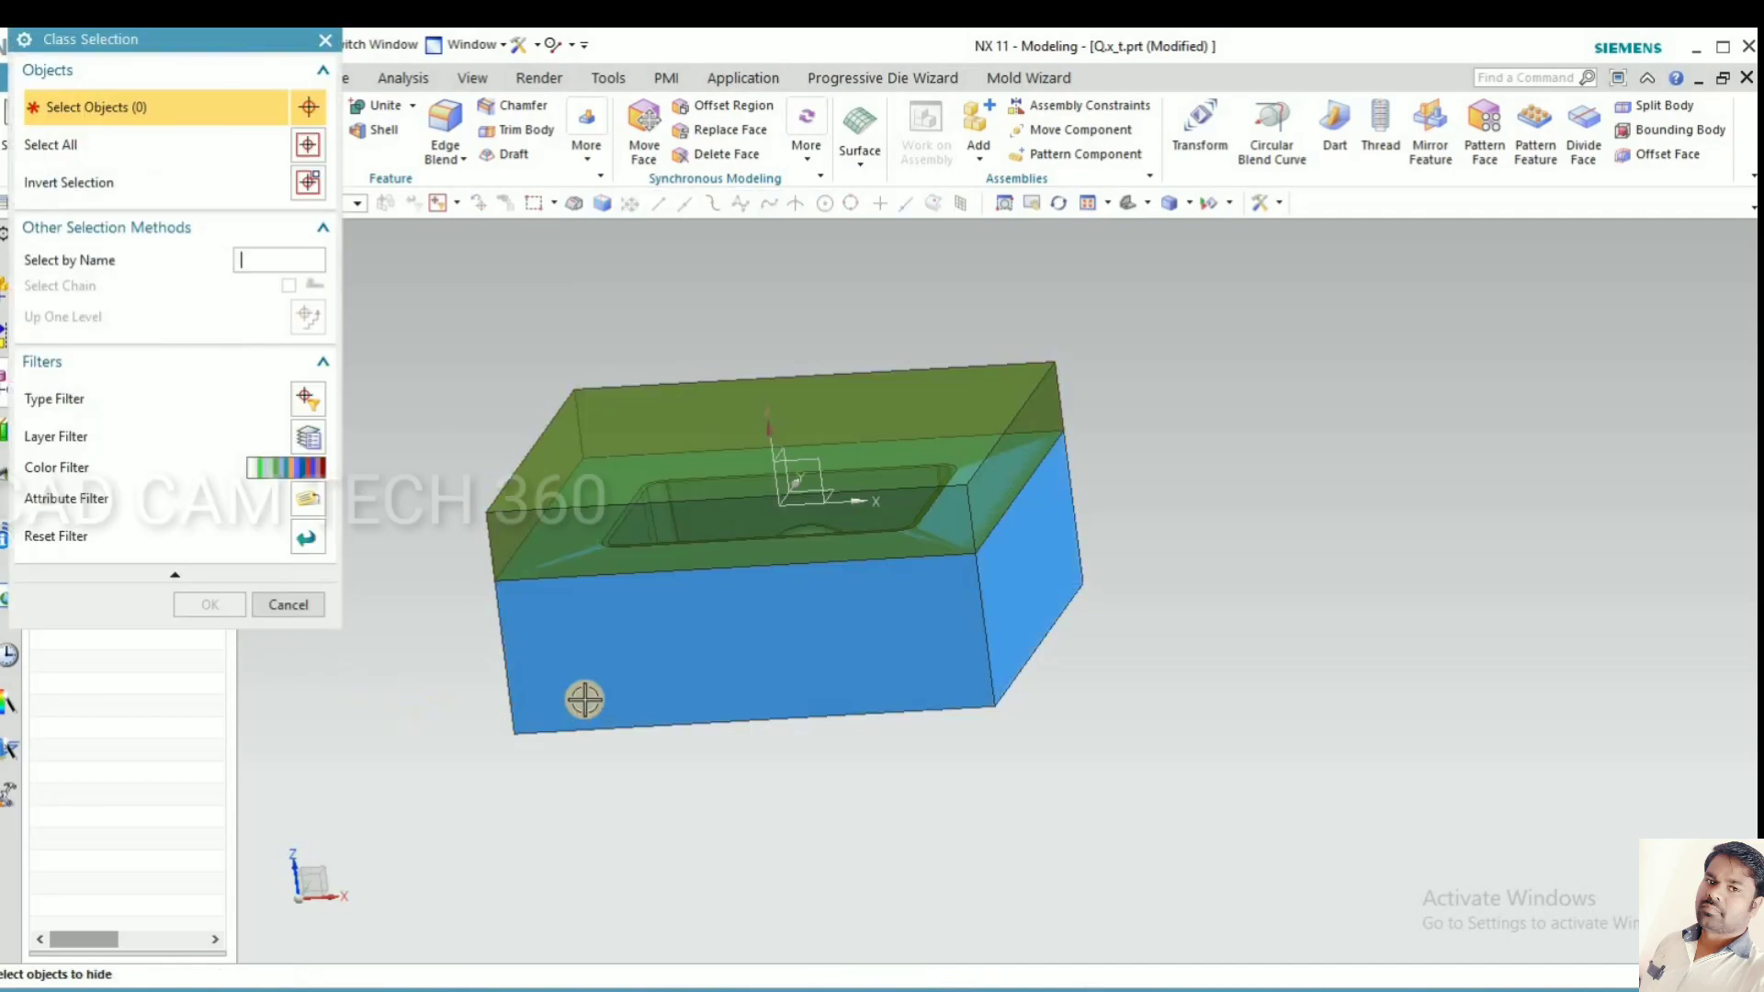
left_click(579, 709)
middle_click(526, 744)
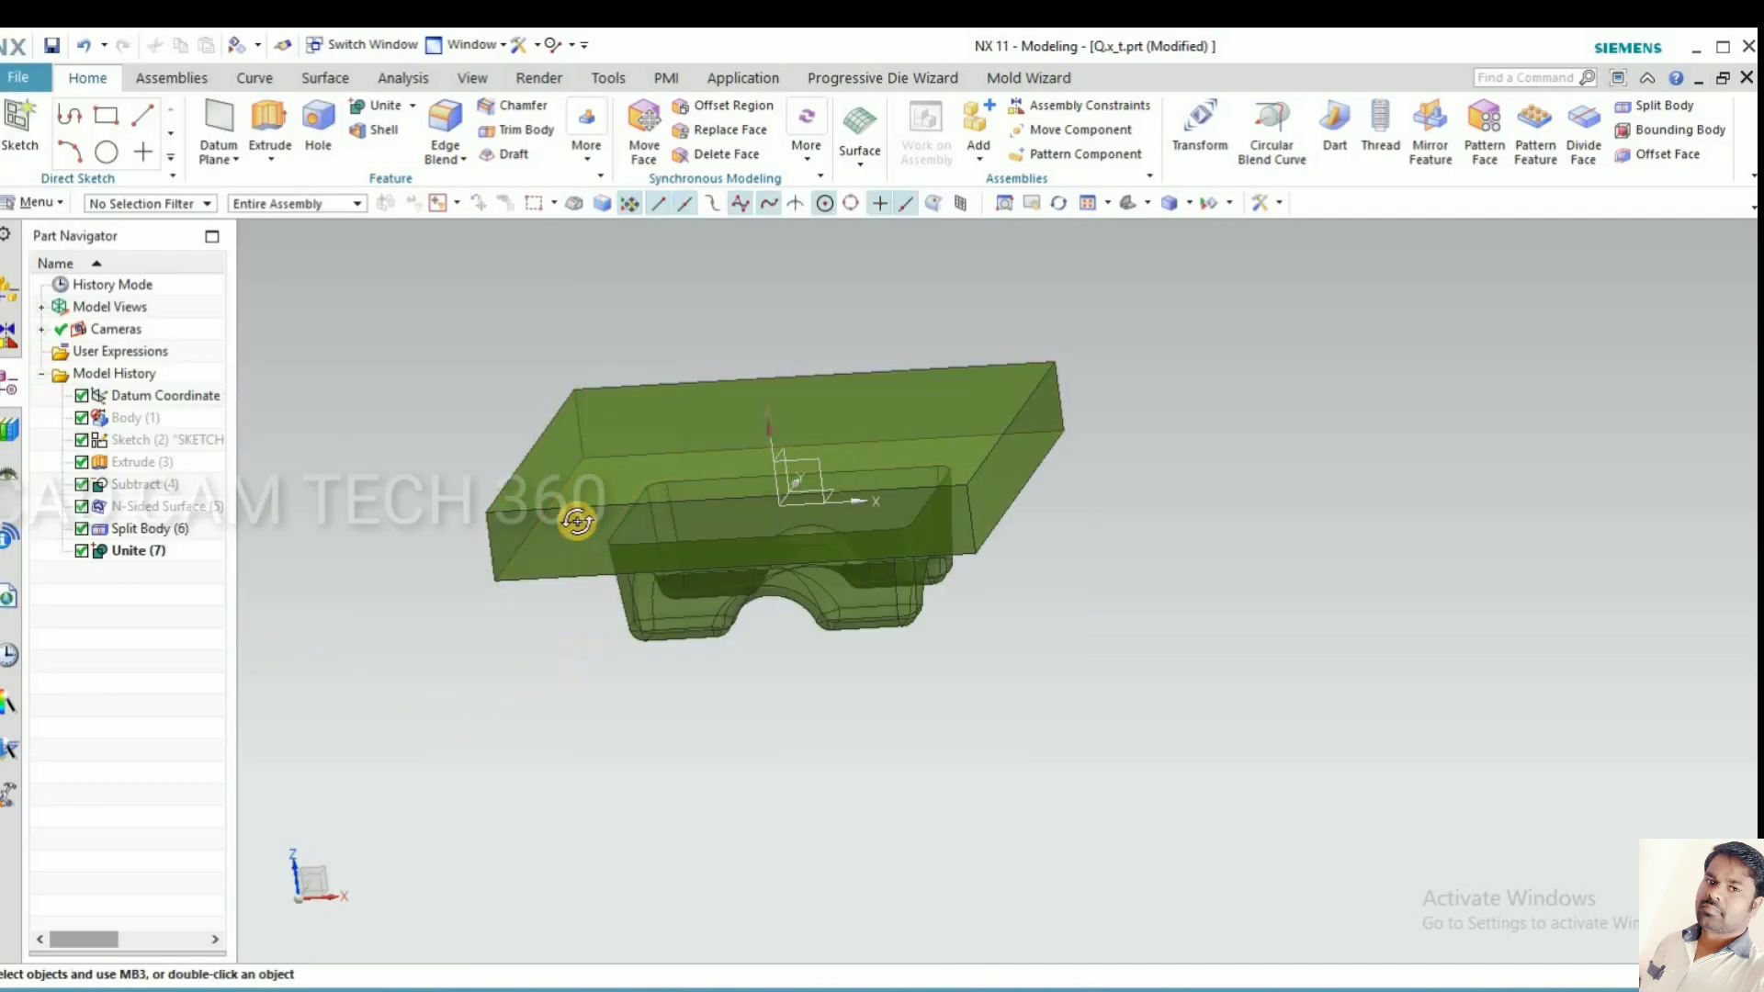
middle_click_drag(577, 522, 583, 528)
Set the green core body's translucency to 0 and save the part.
key("ctrl+j")
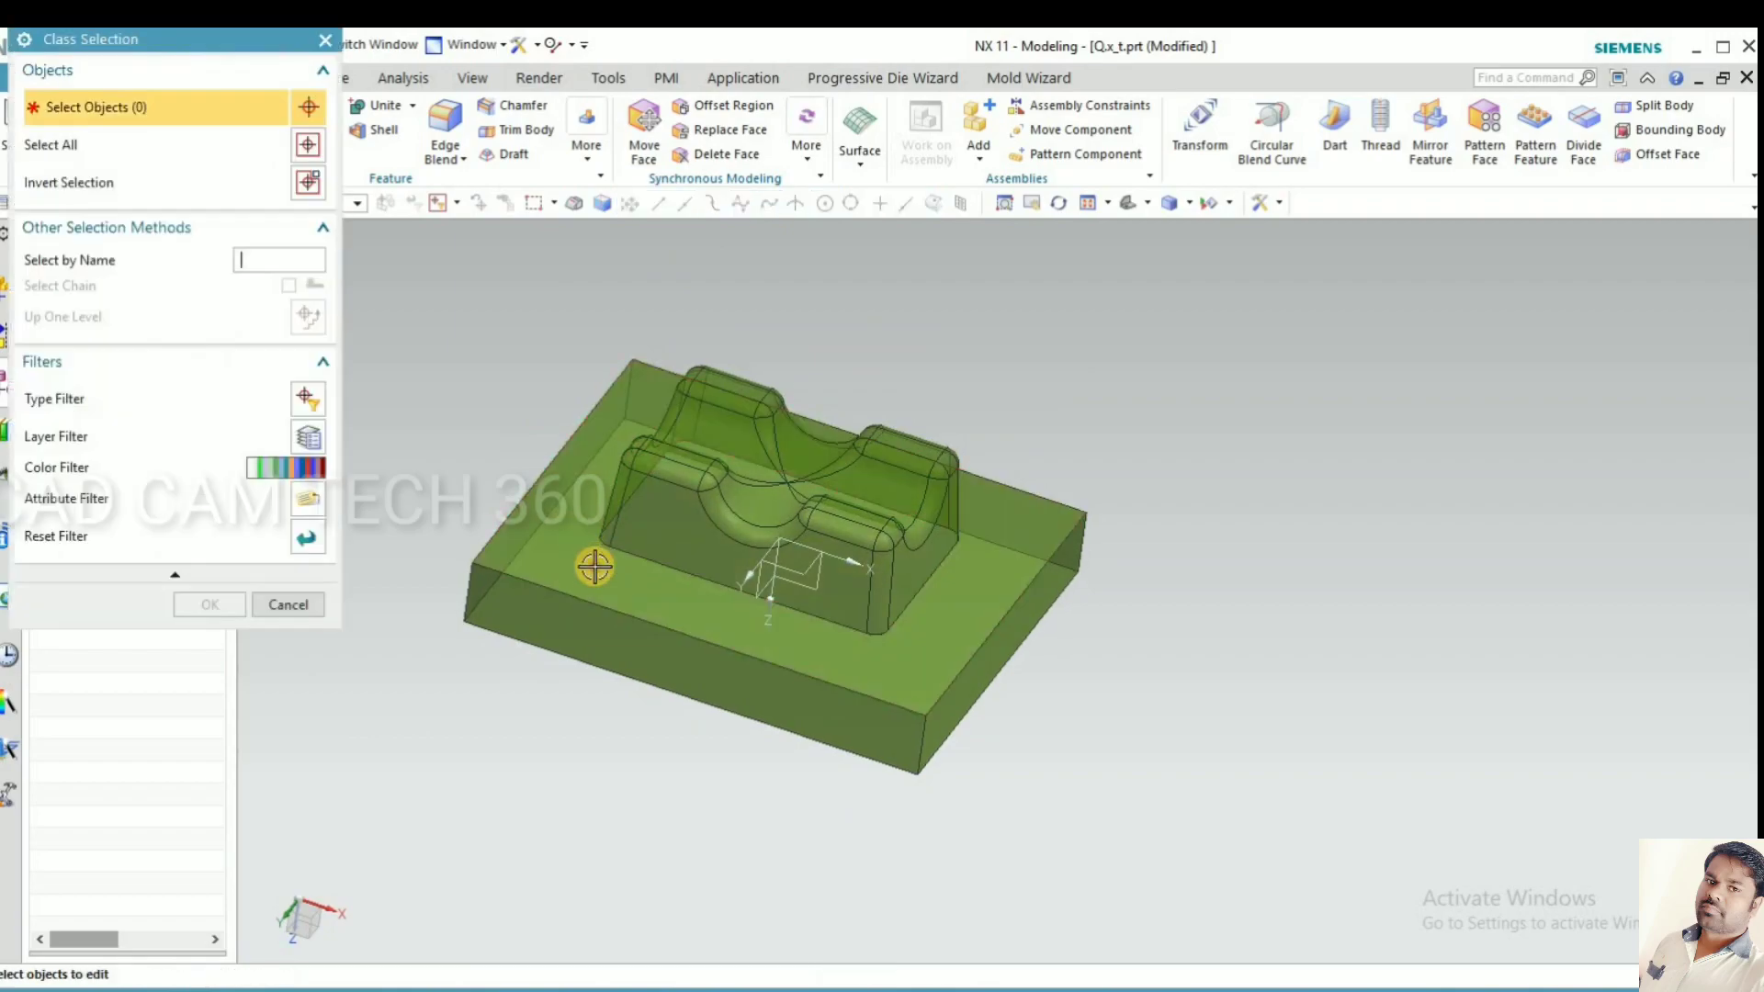
left_click(590, 562)
middle_click(174, 365)
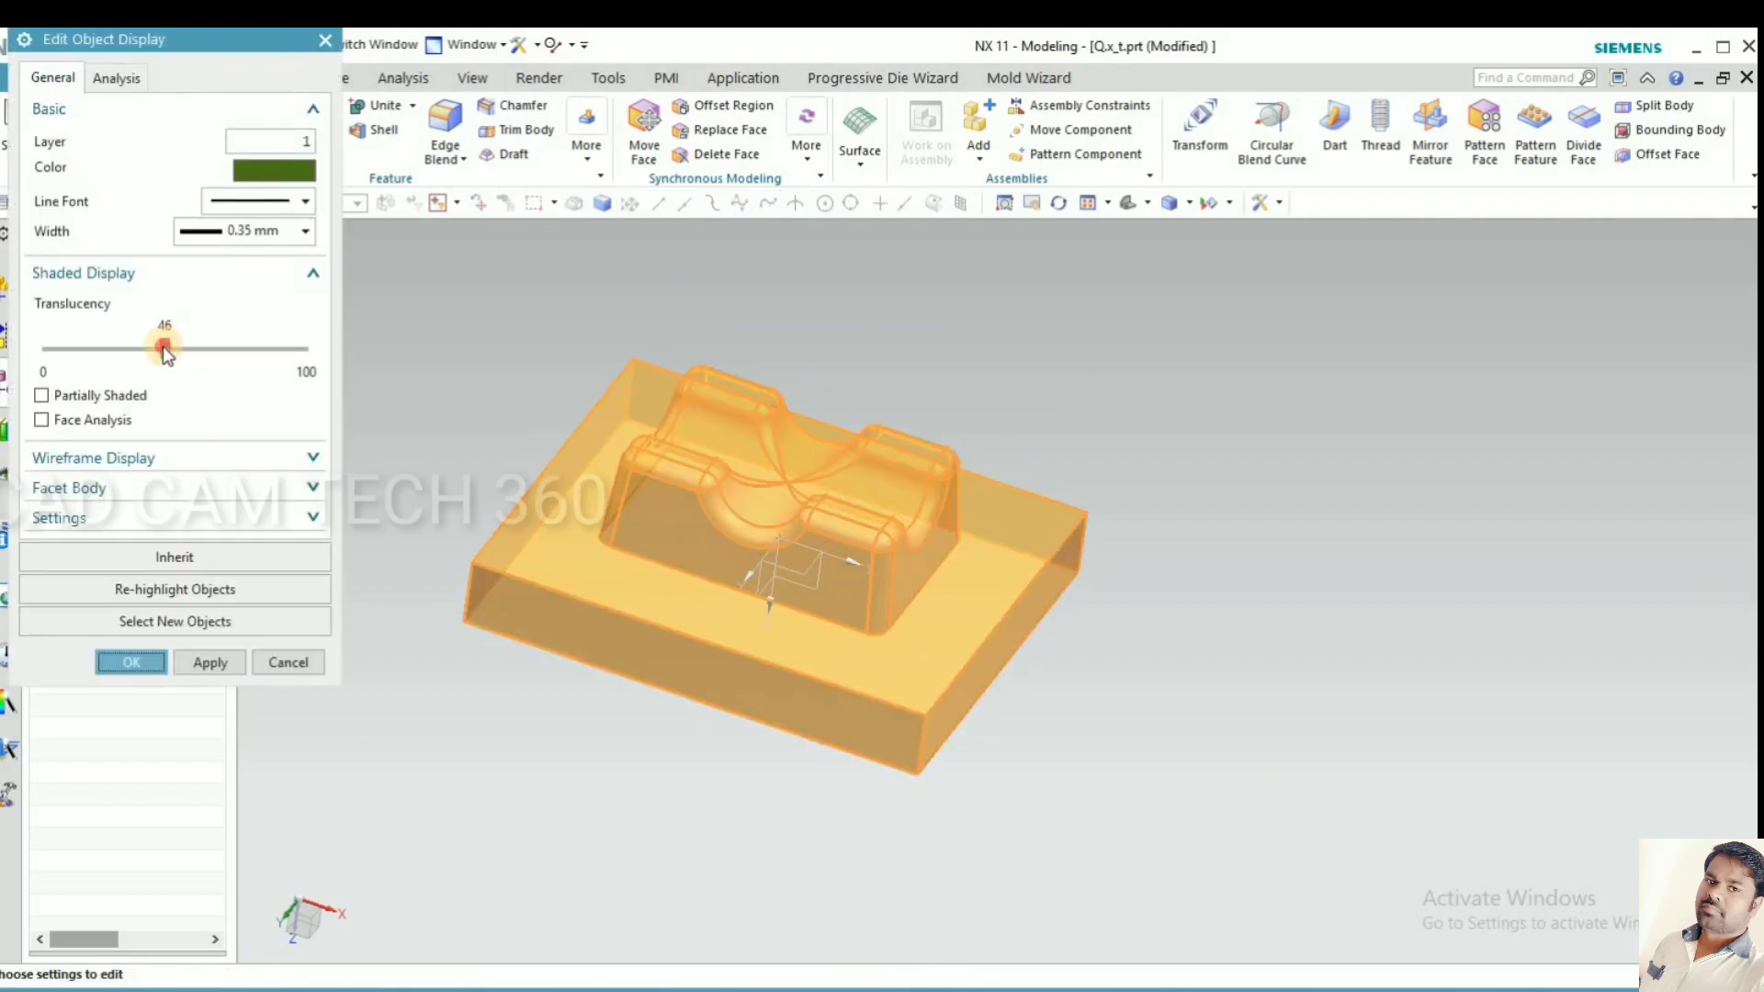
left_click_drag(164, 352, 18, 359)
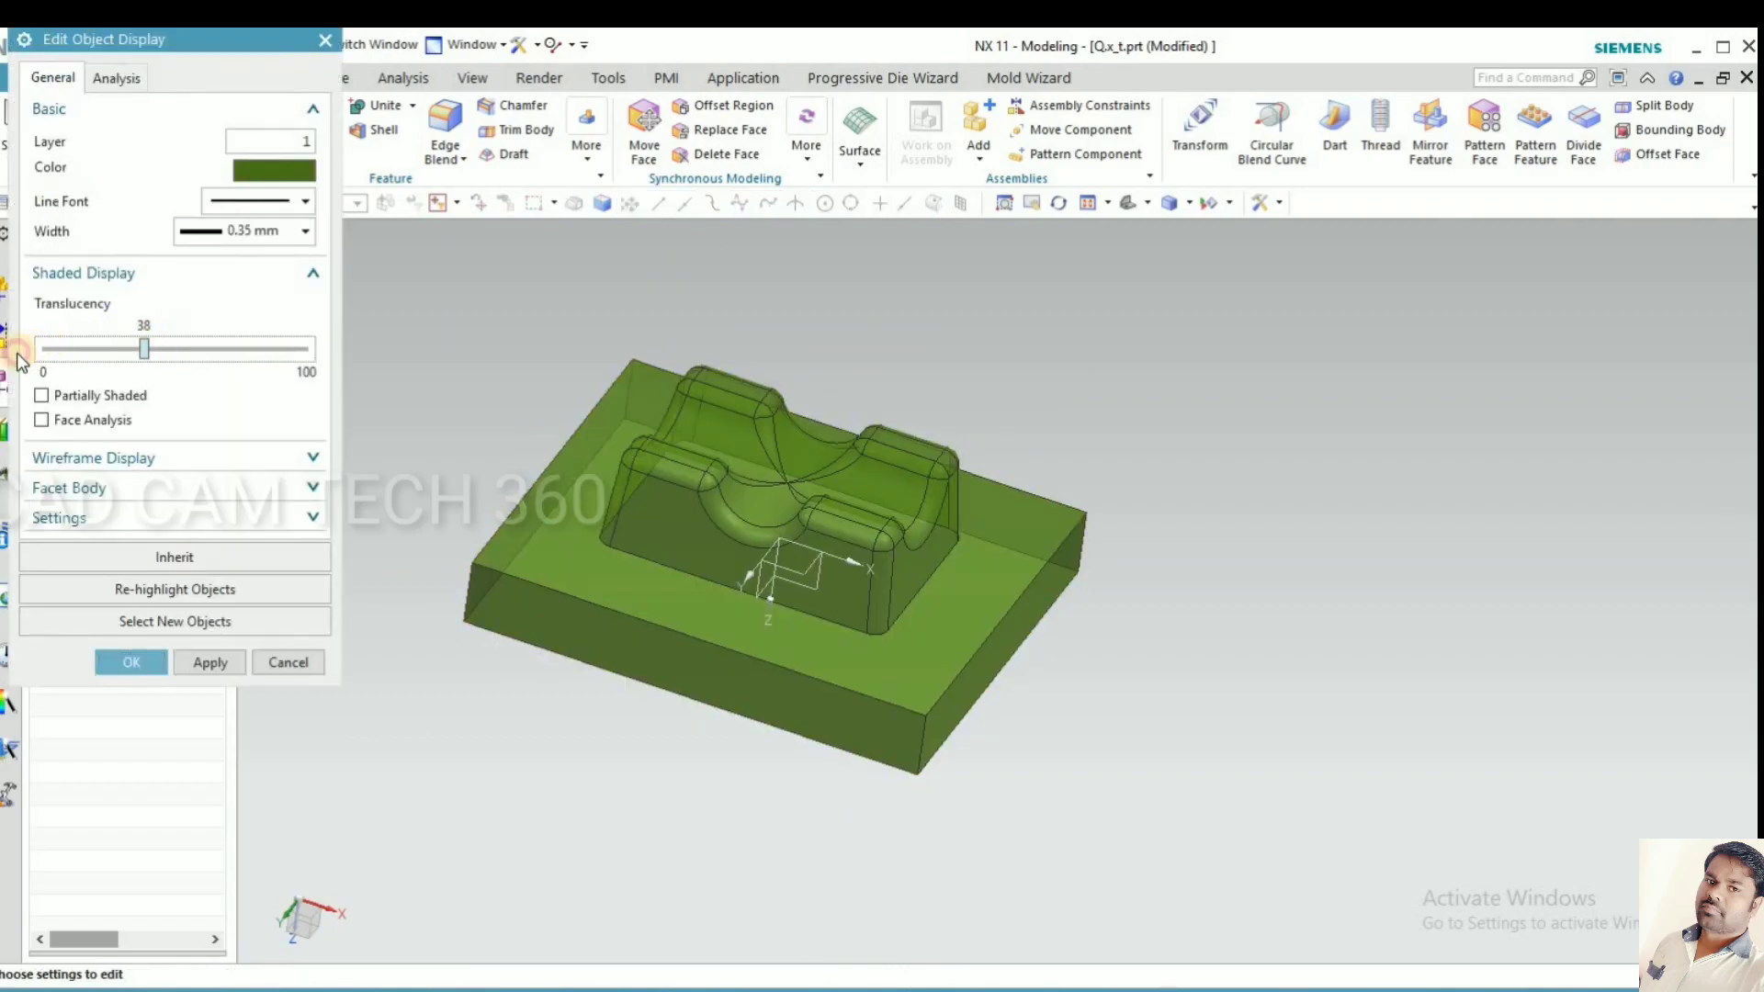
middle_click(426, 716)
middle_click_drag(426, 715, 427, 779)
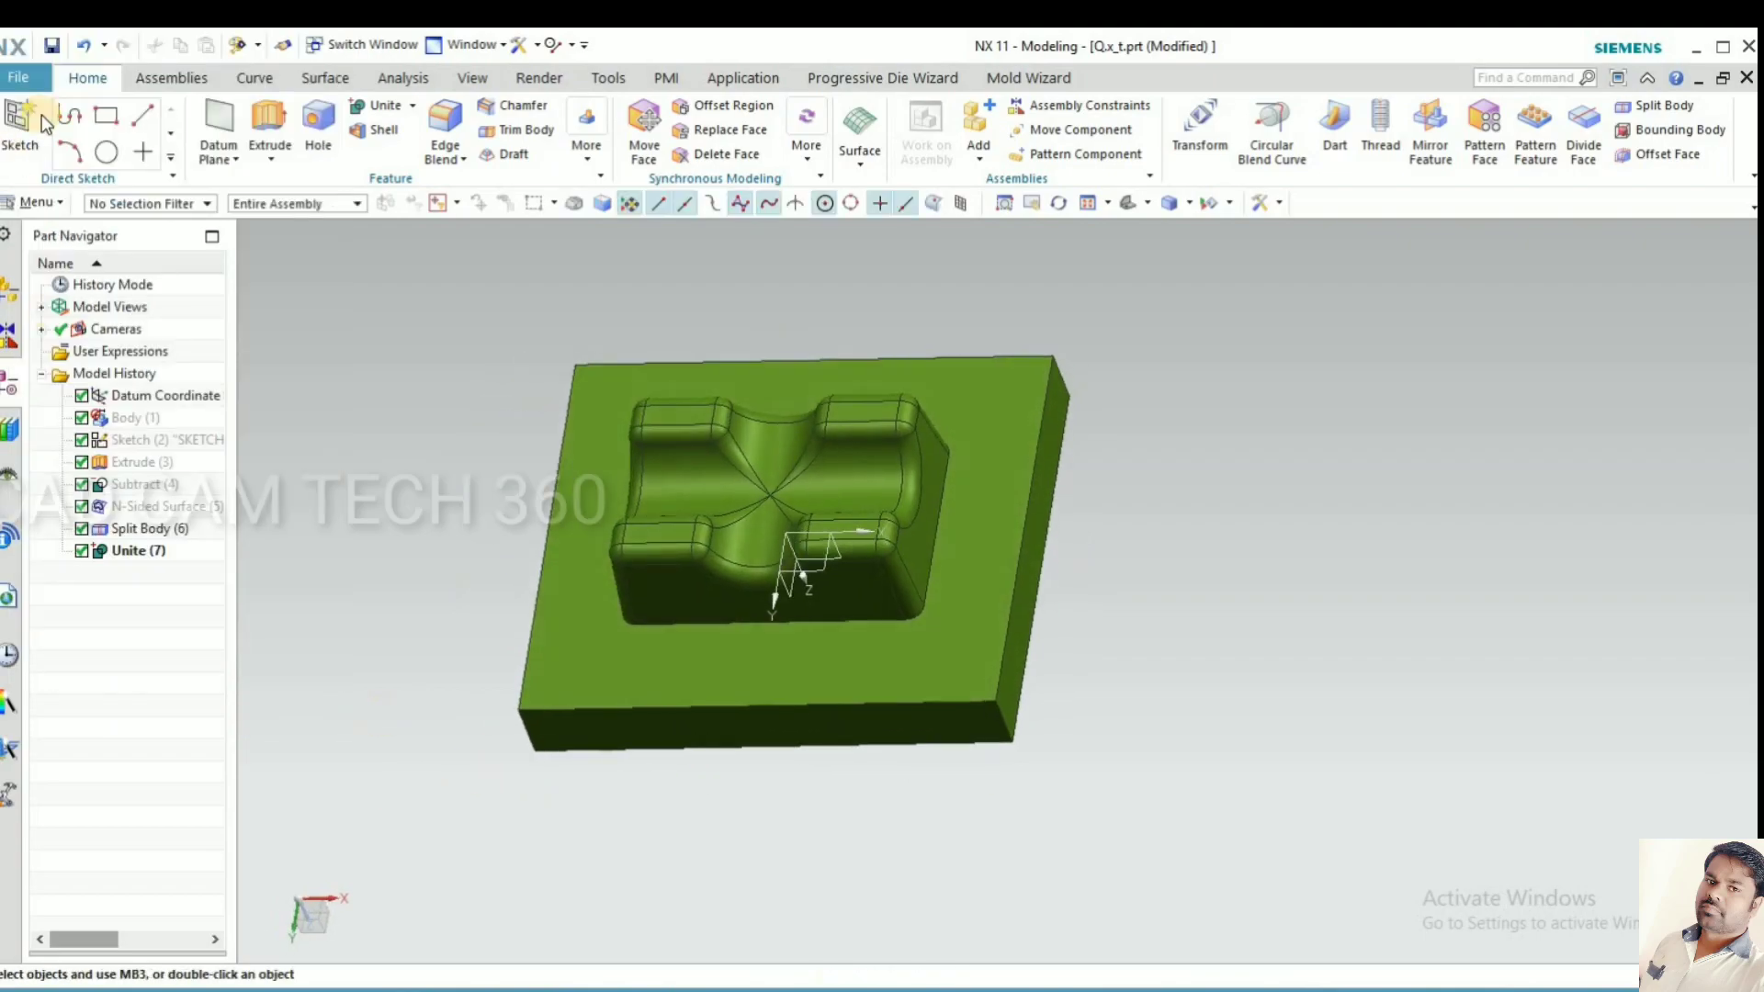
key("ctrl+s")
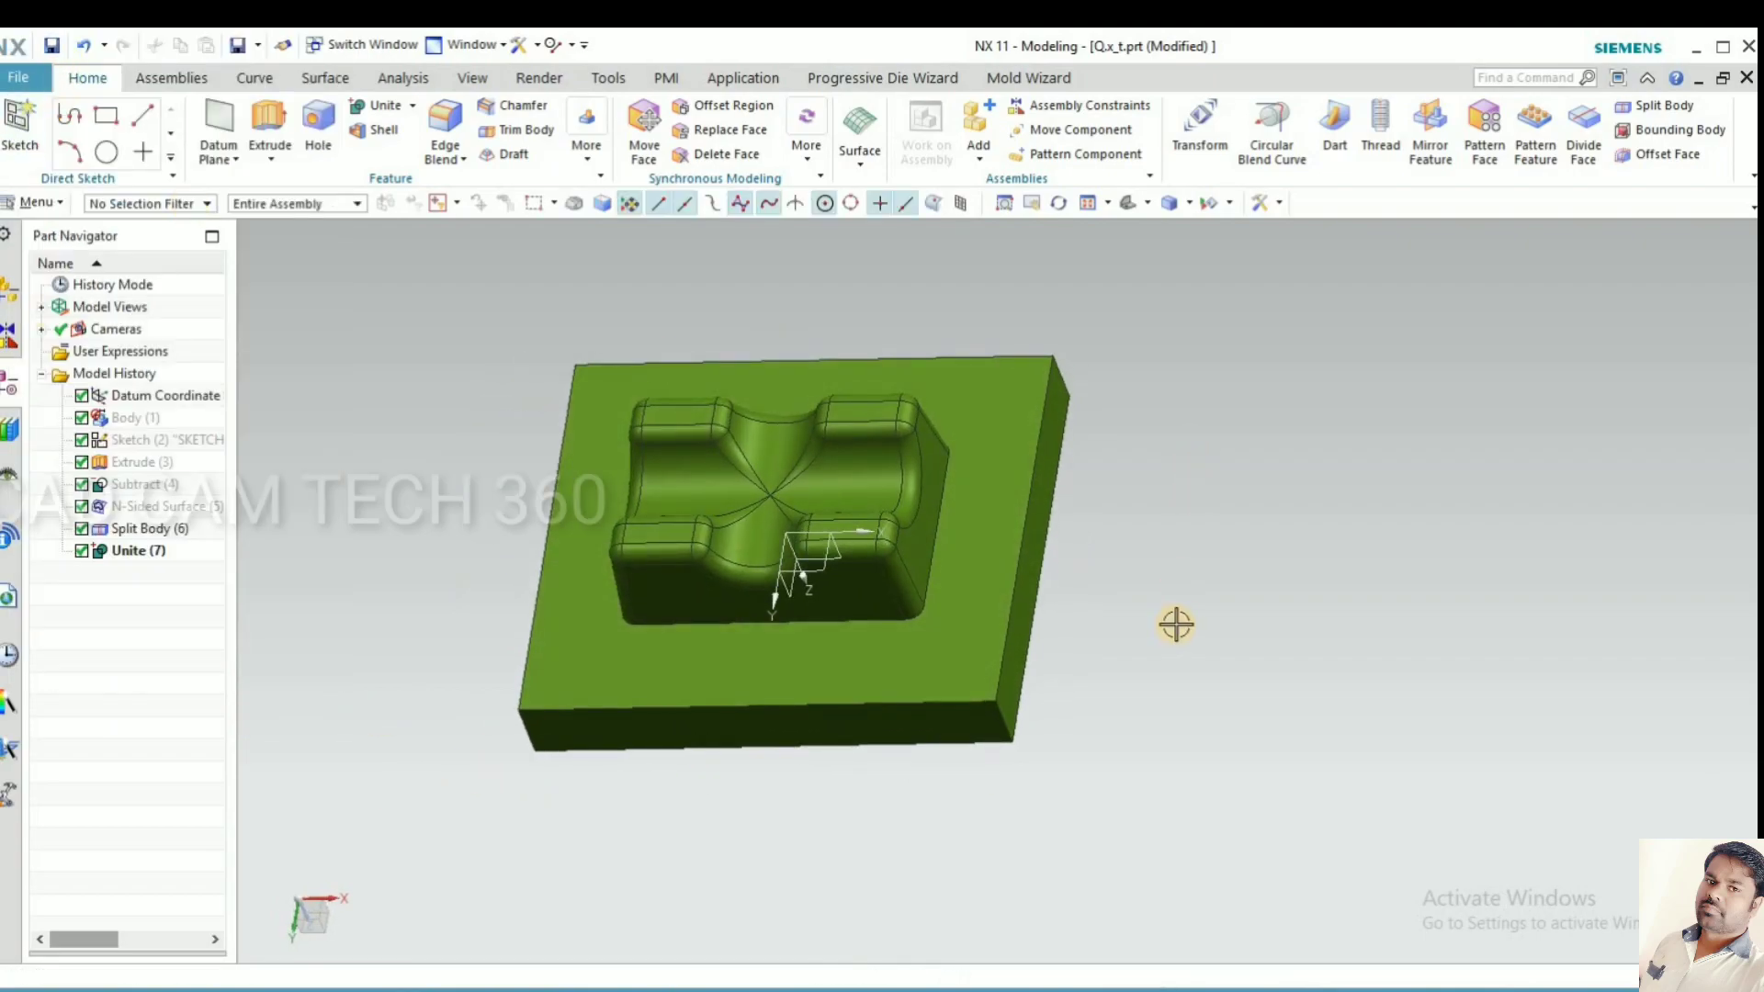
middle_click_drag(1155, 632, 1164, 616)
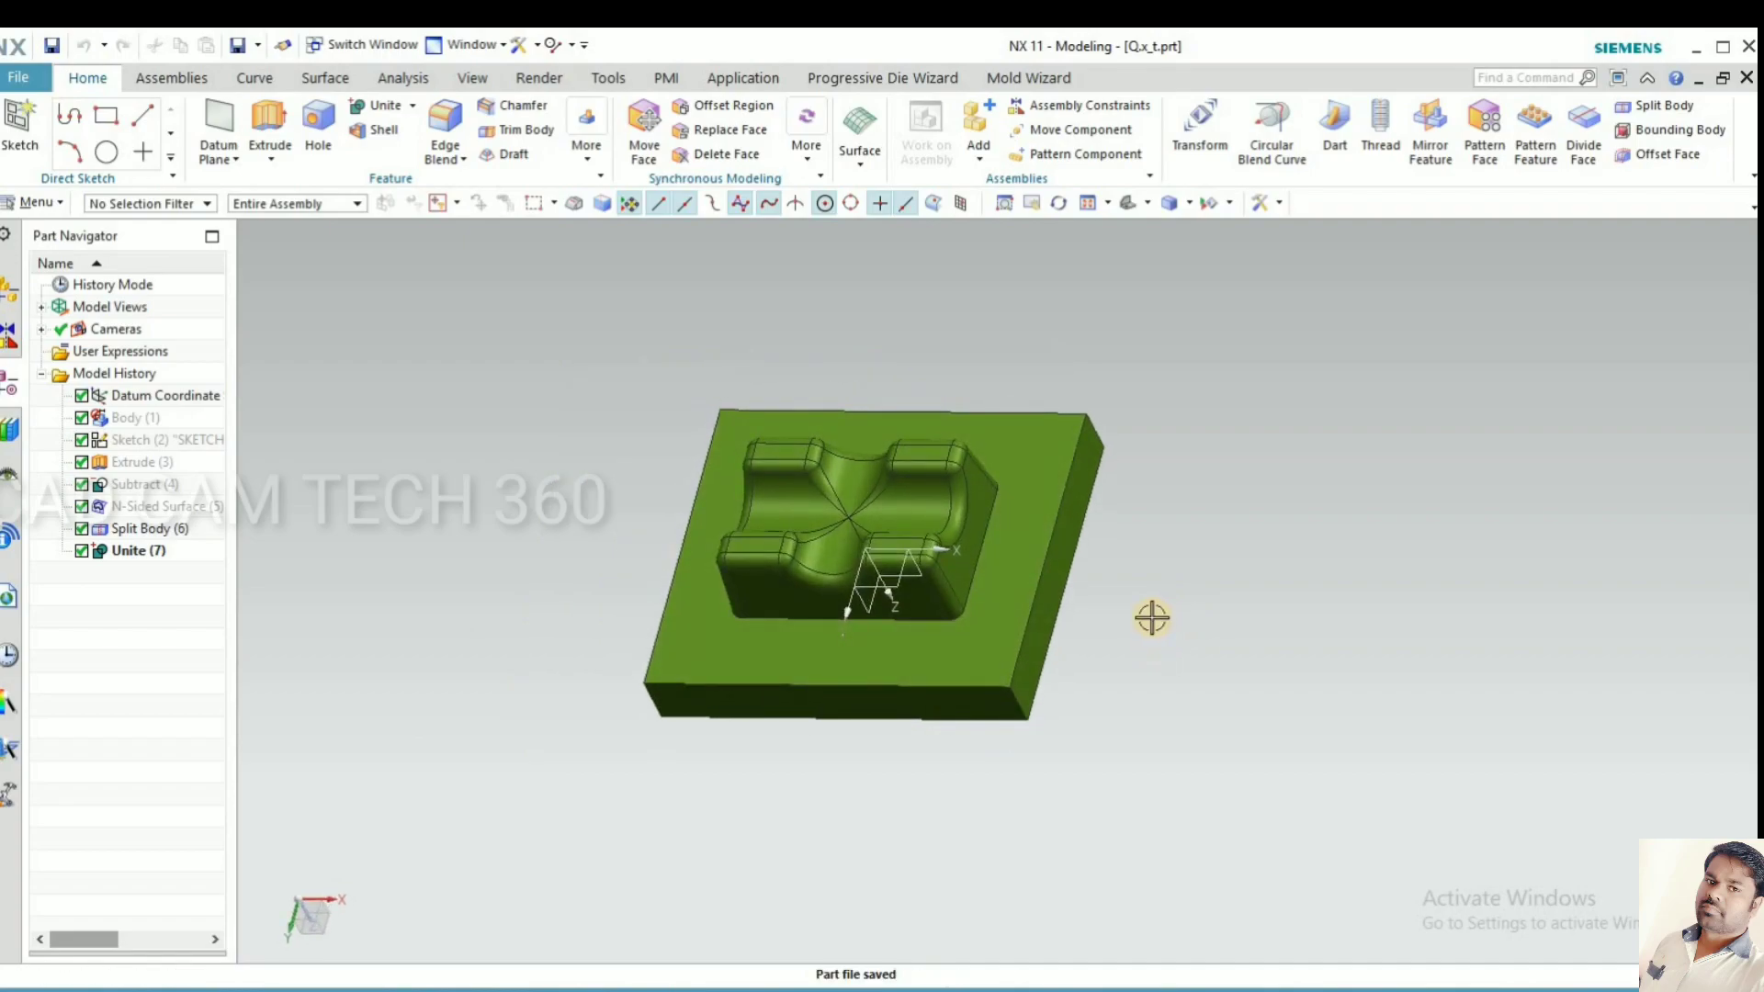
Show the Subtract(4) blue cavity block again over the green core.
key("ctrl+shift+k")
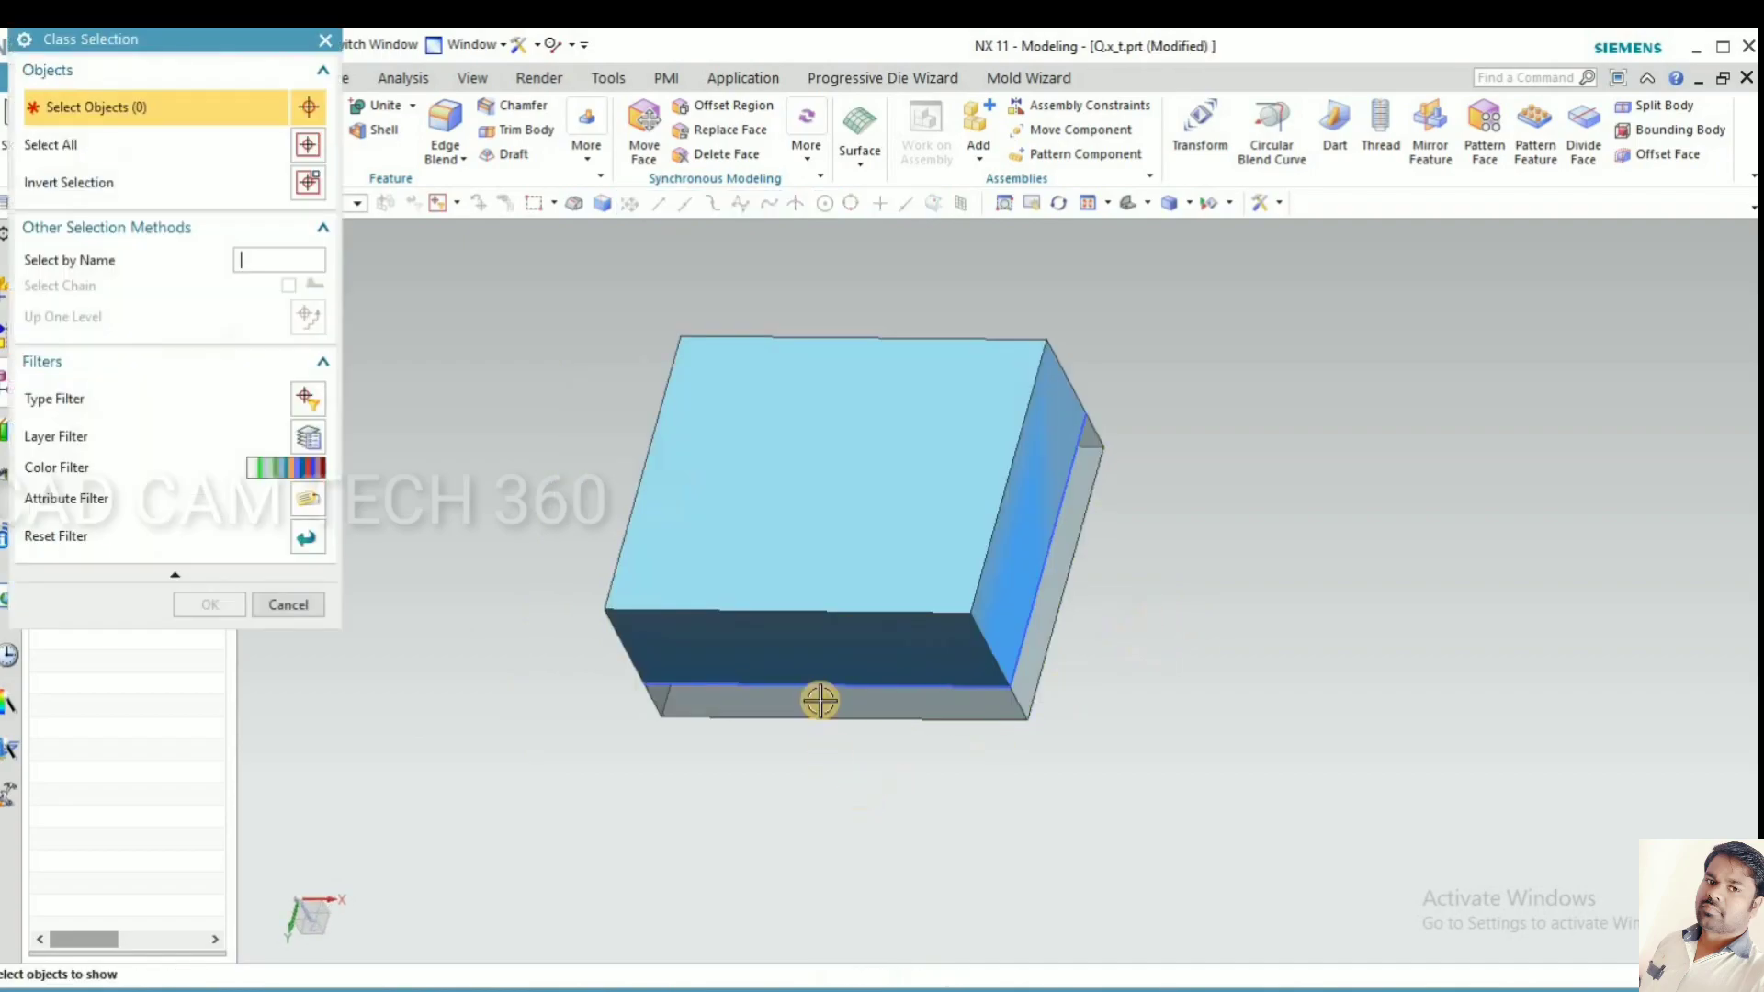
left_click(823, 647)
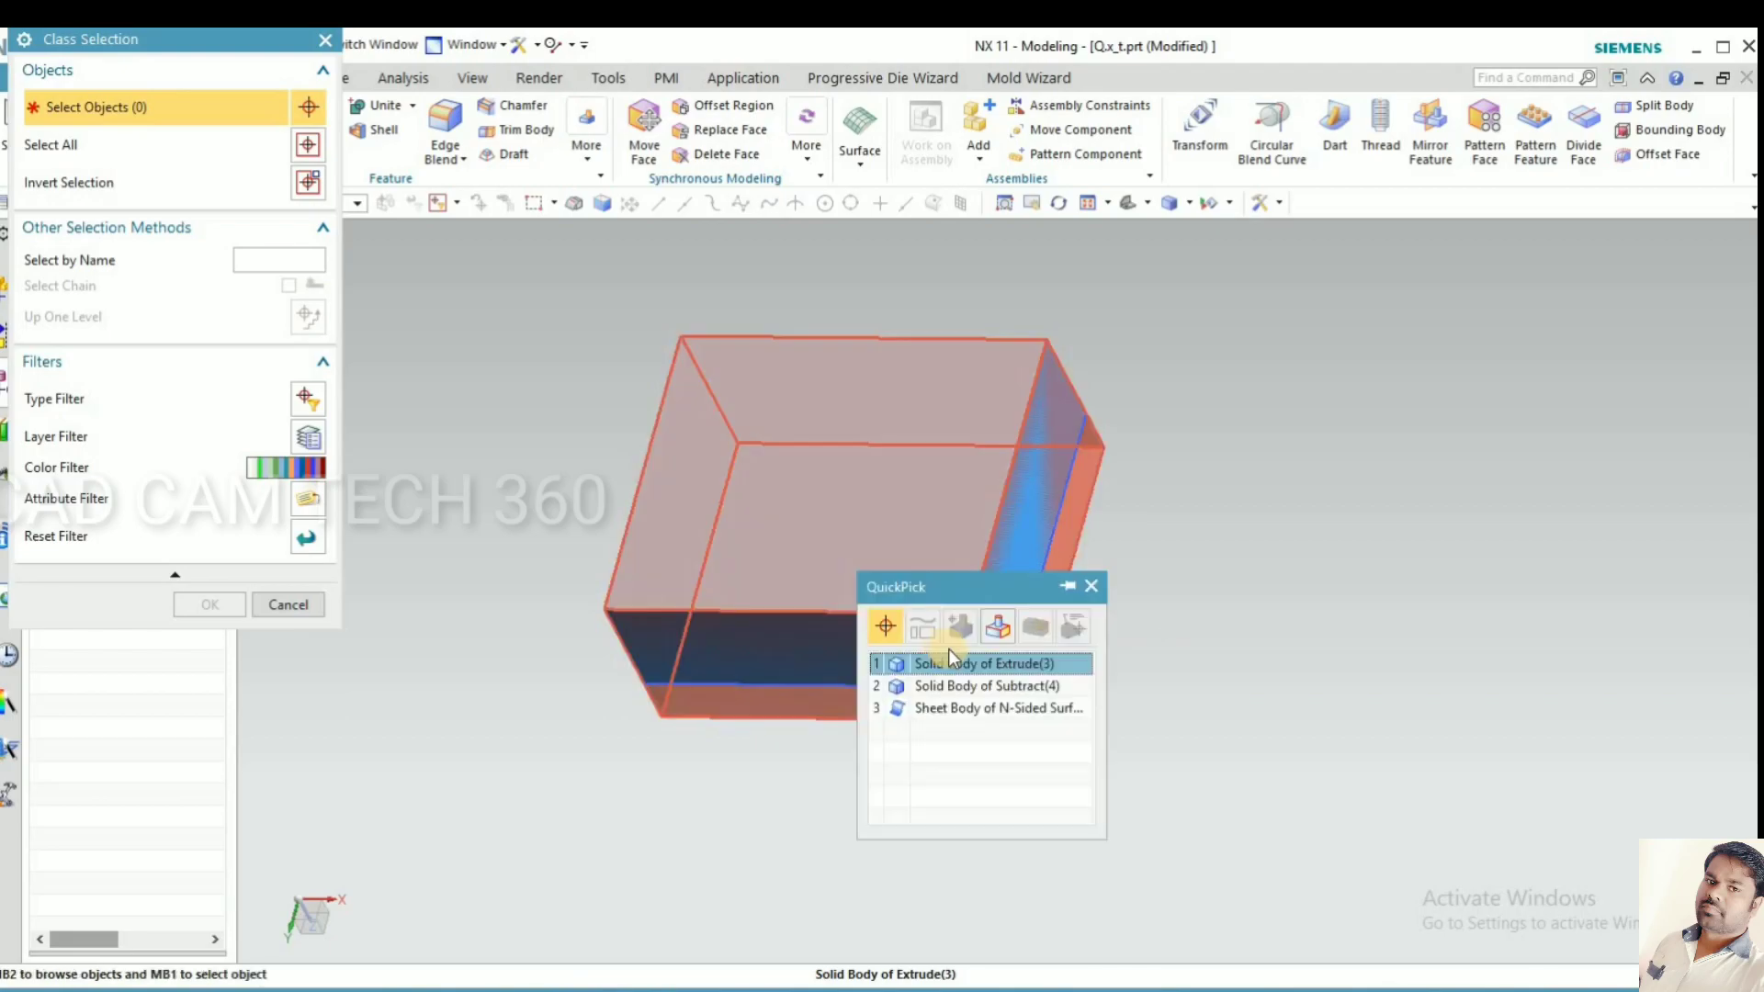
left_click(986, 685)
left_click(210, 605)
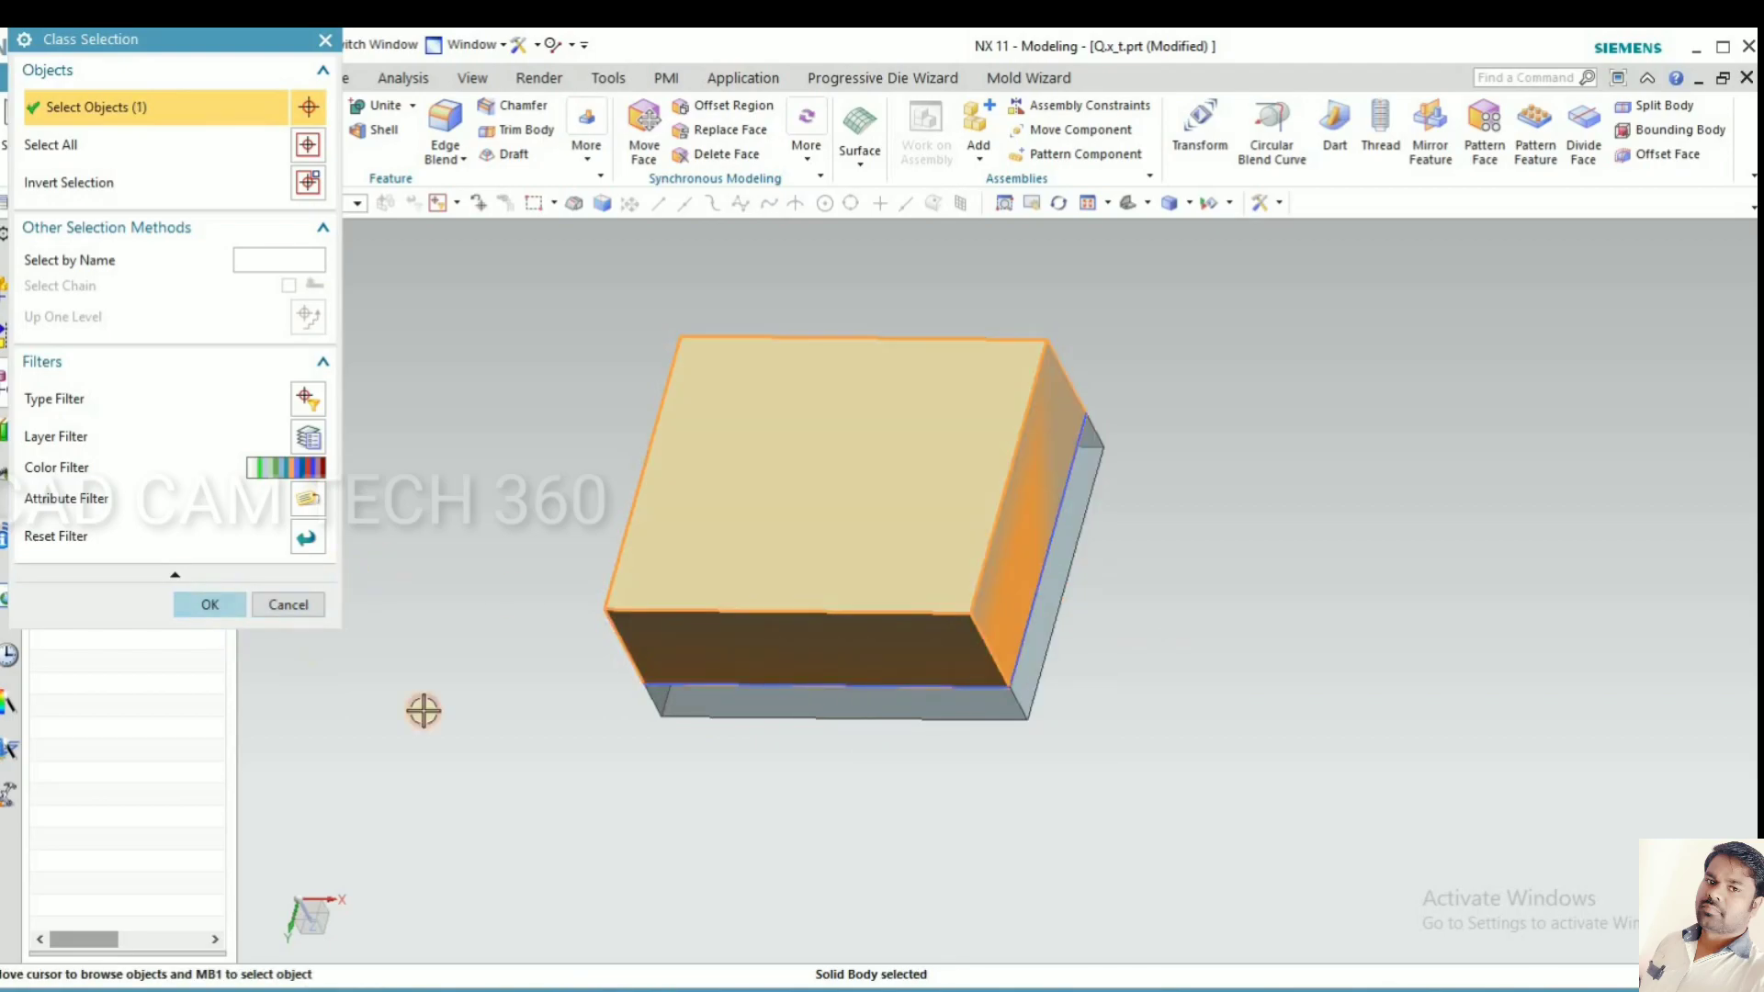
middle_click_drag(480, 657, 748, 515)
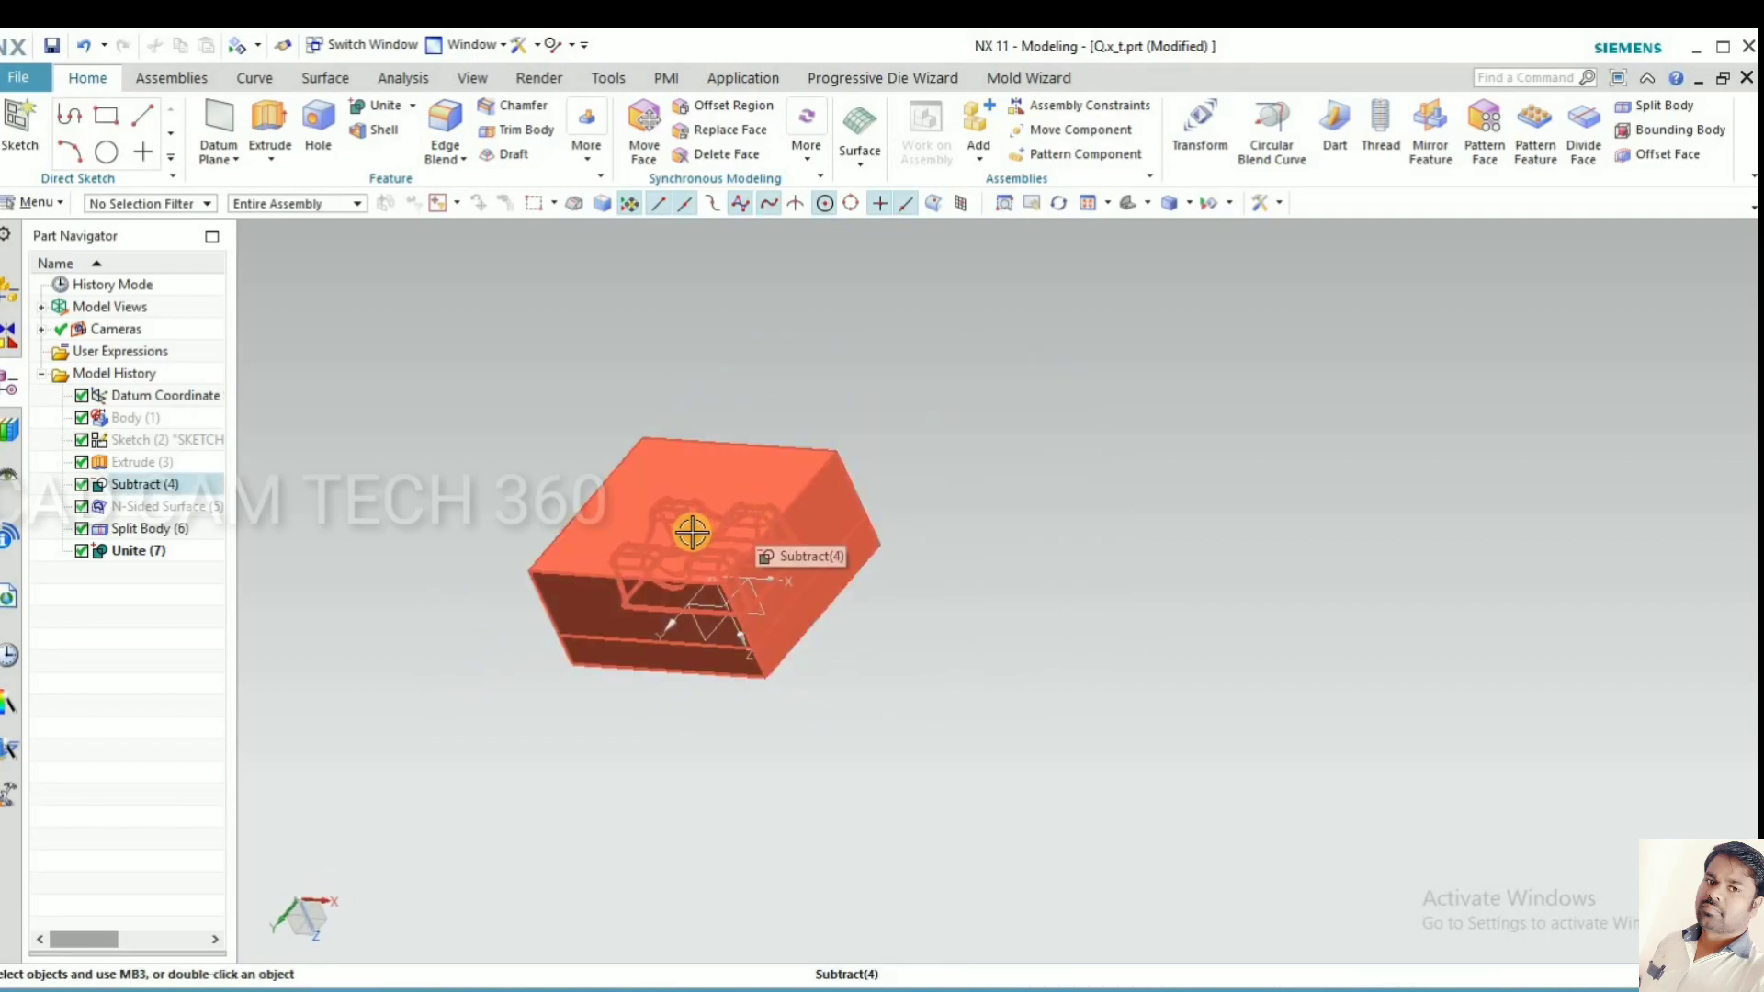
Set up a 90° Angle rotation about the blue block's edge in Move Object.
key("ctrl+t")
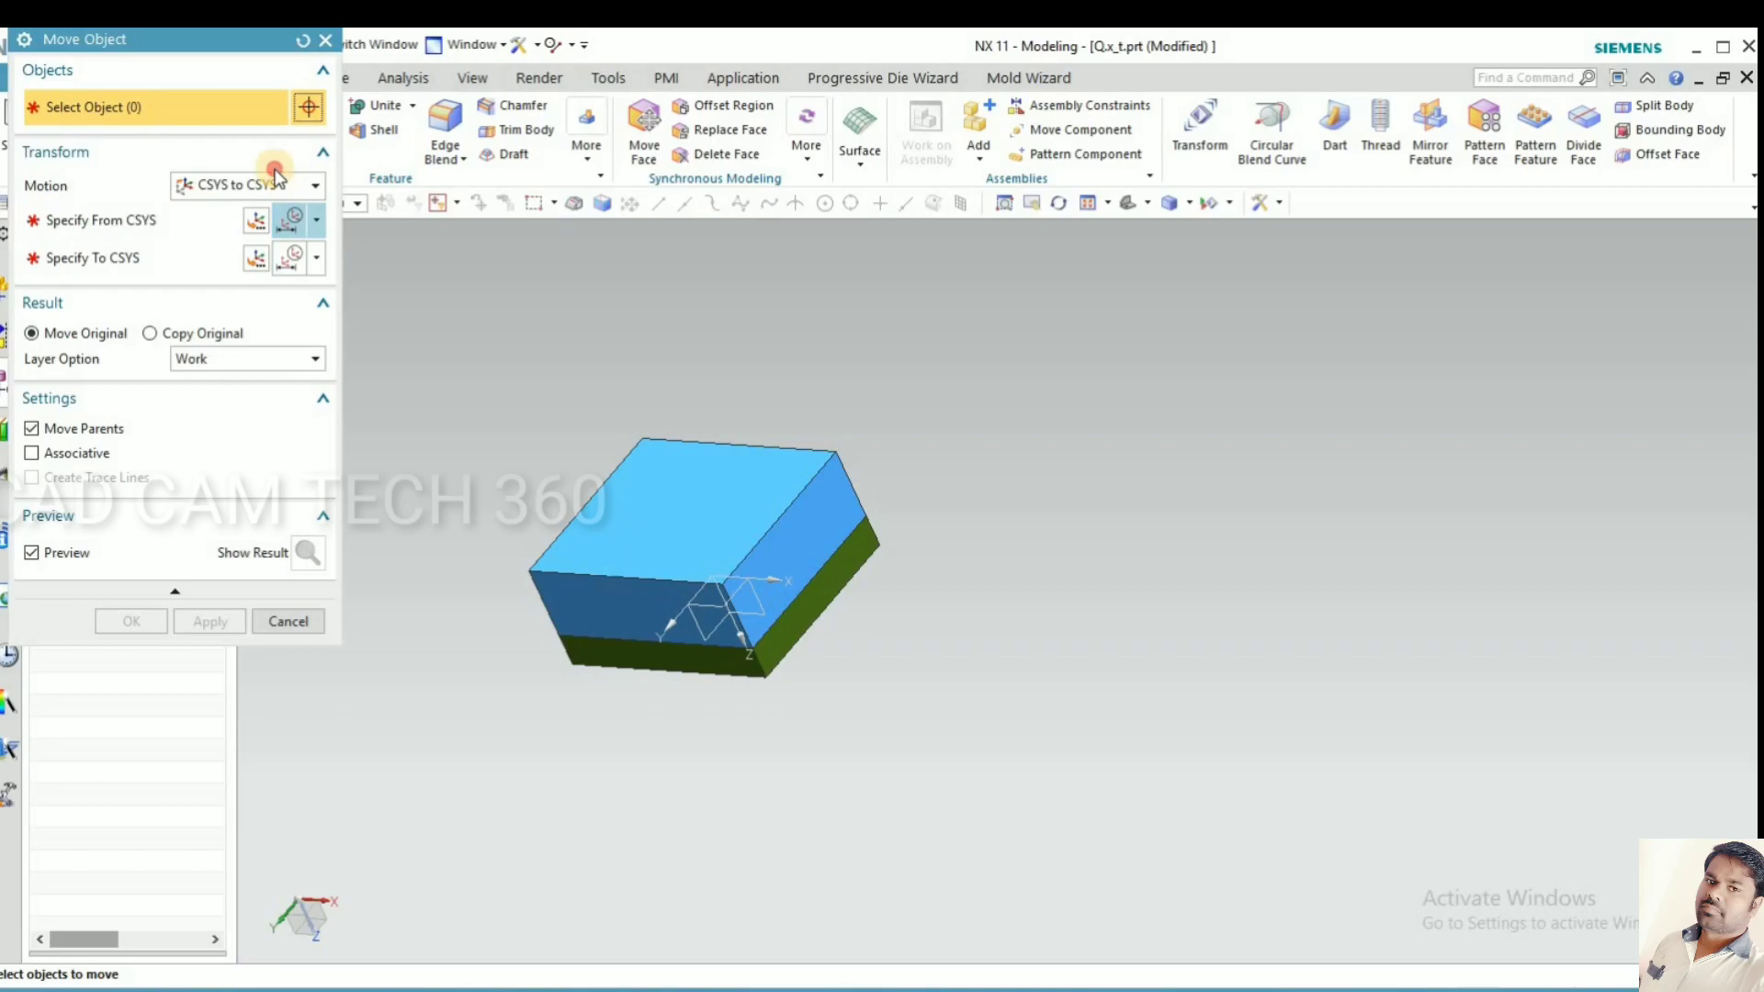
left_click(243, 186)
left_click(213, 233)
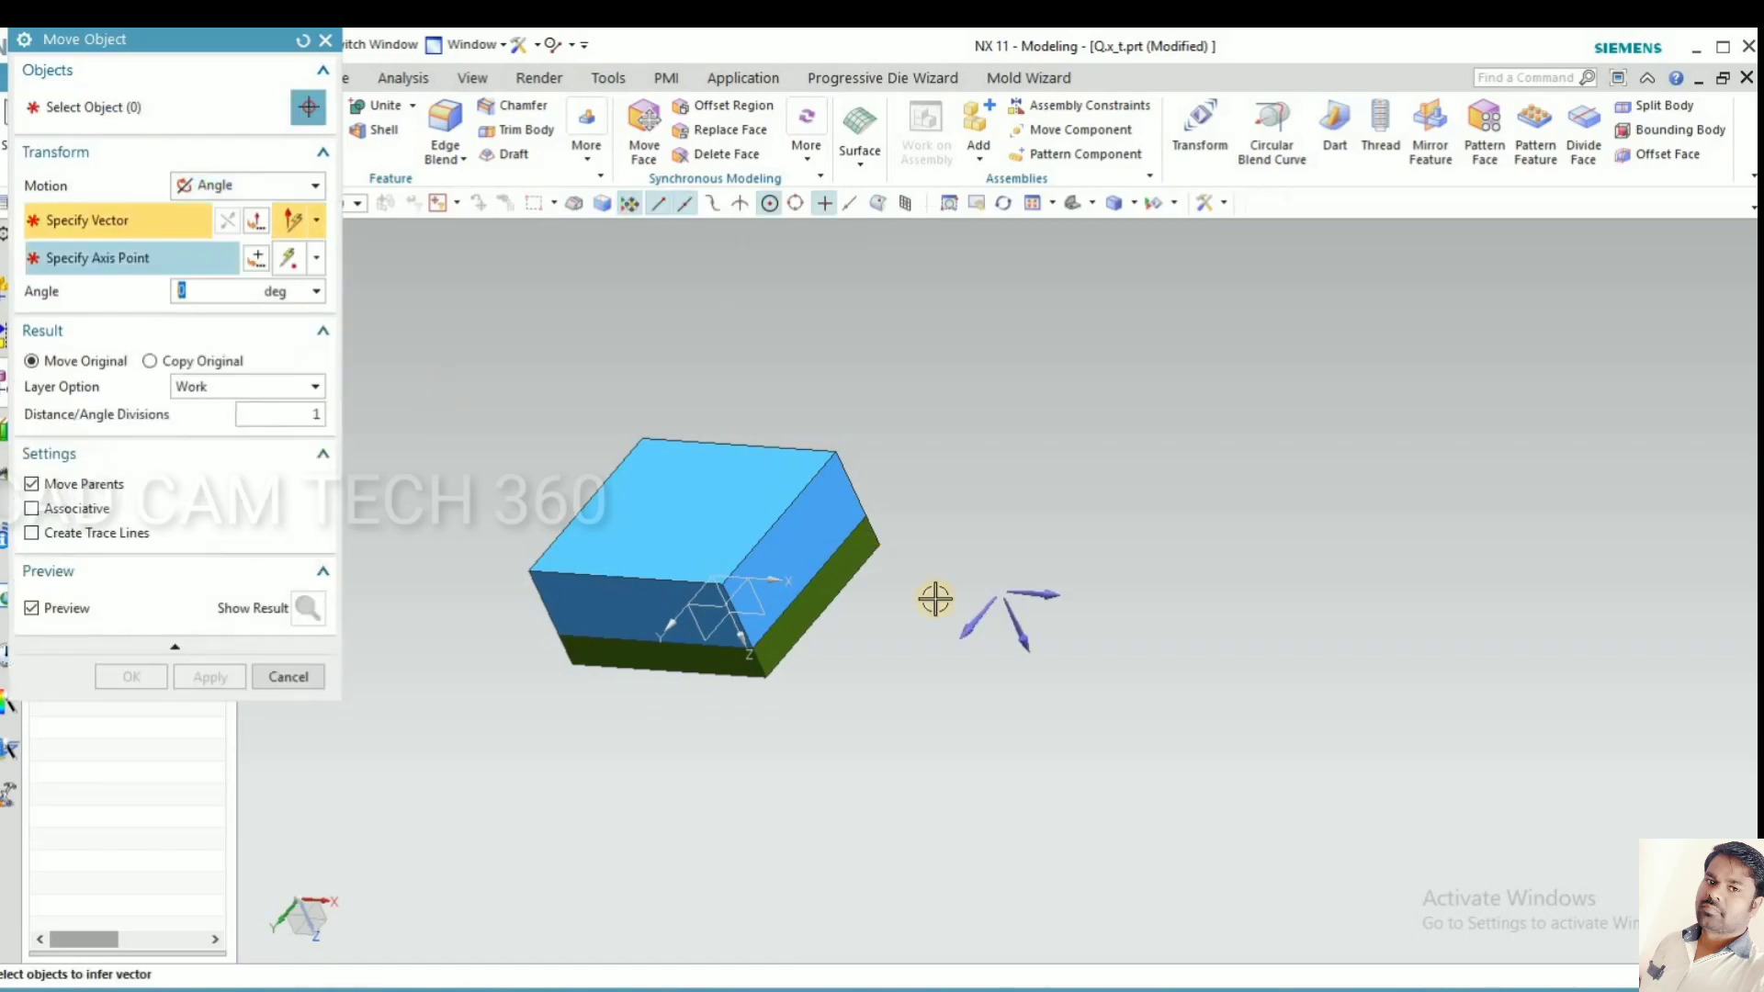
left_click(862, 501)
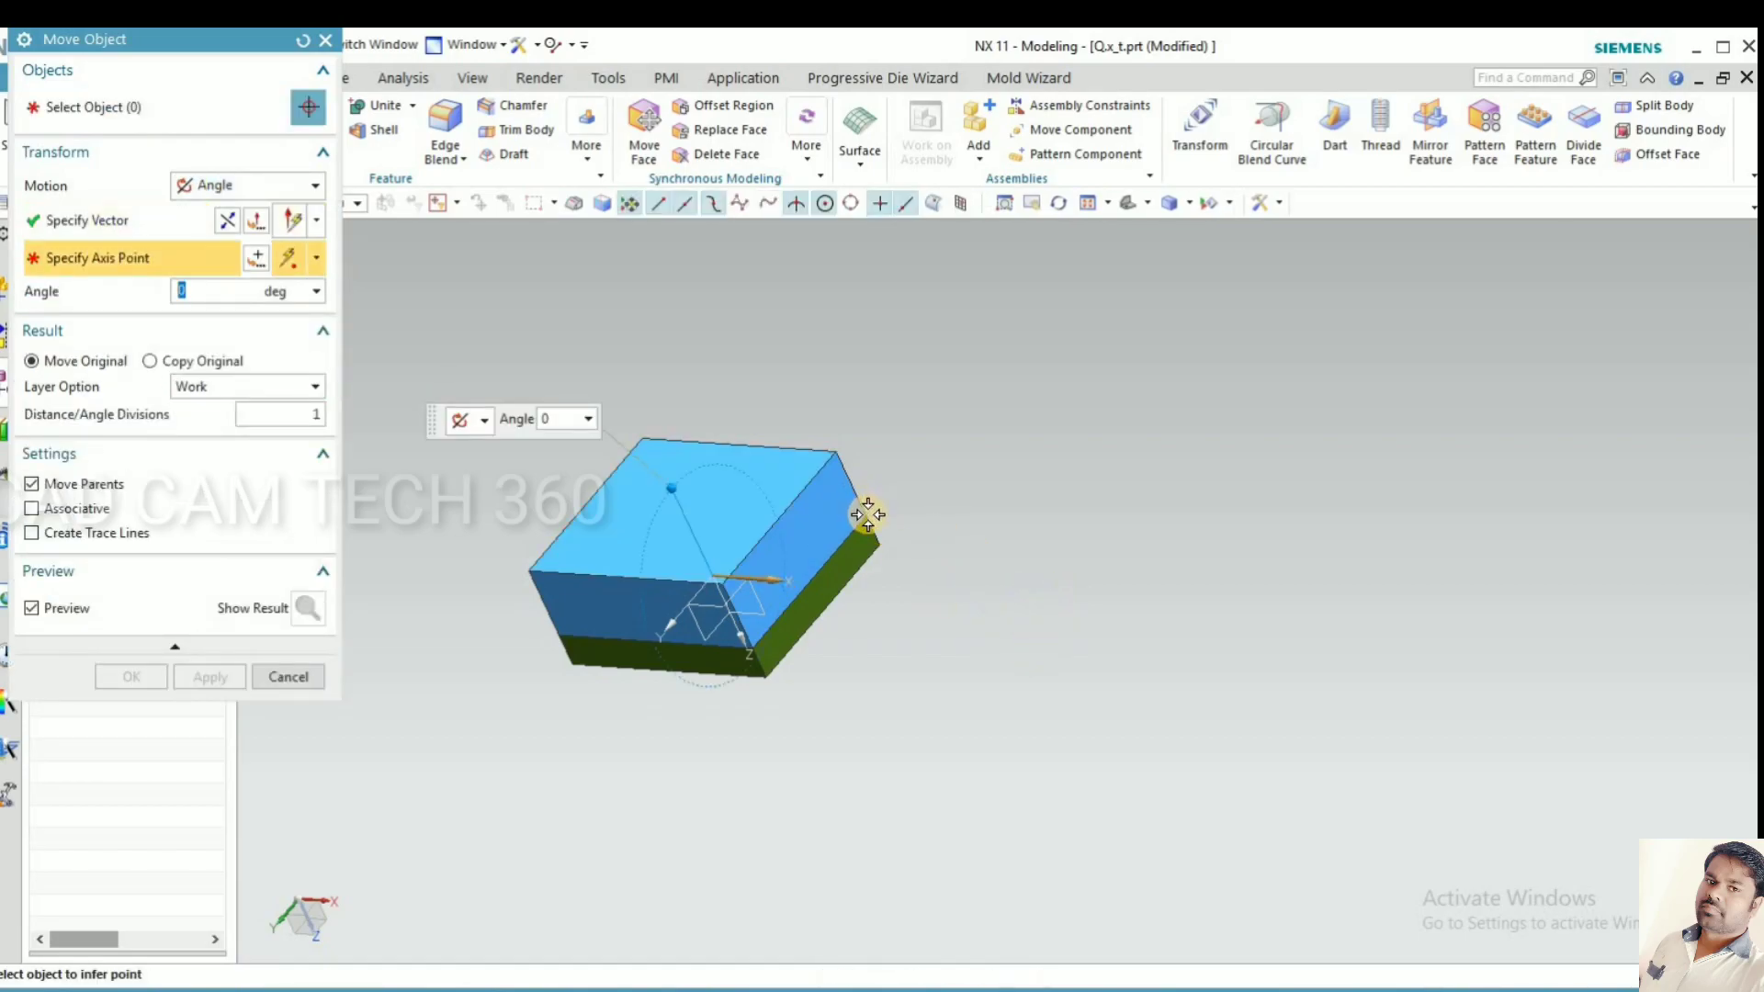
left_click(870, 515)
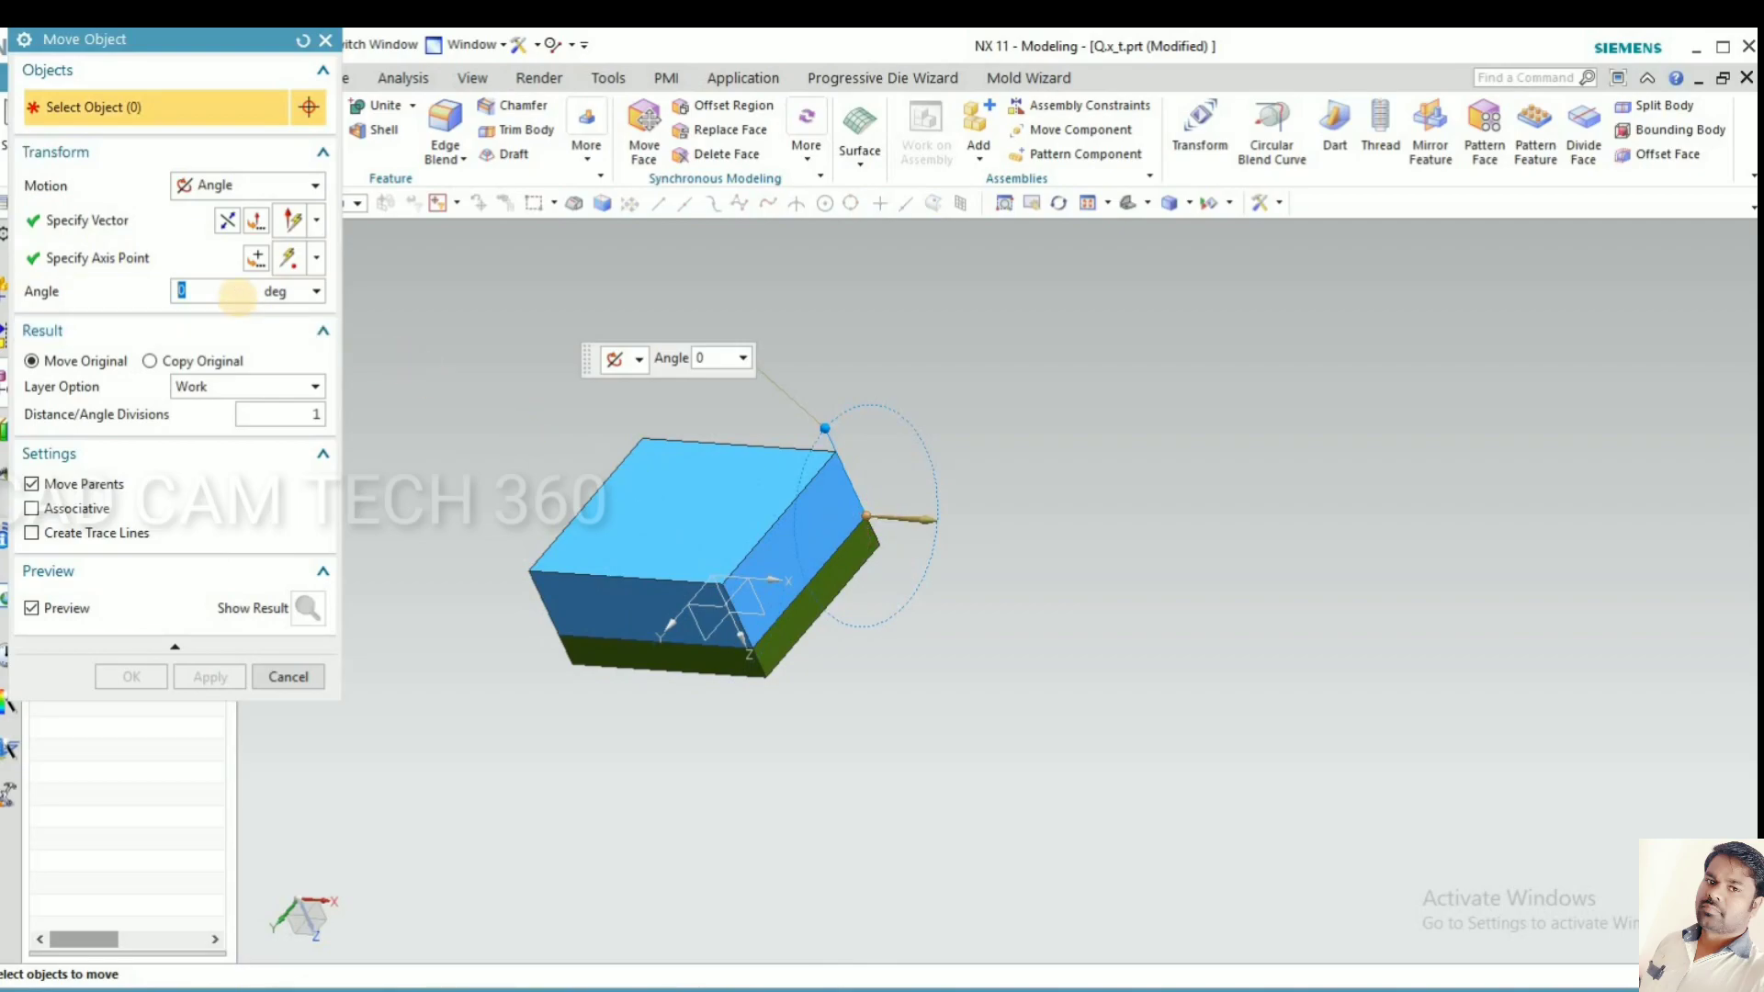
left_click(241, 296)
type("90")
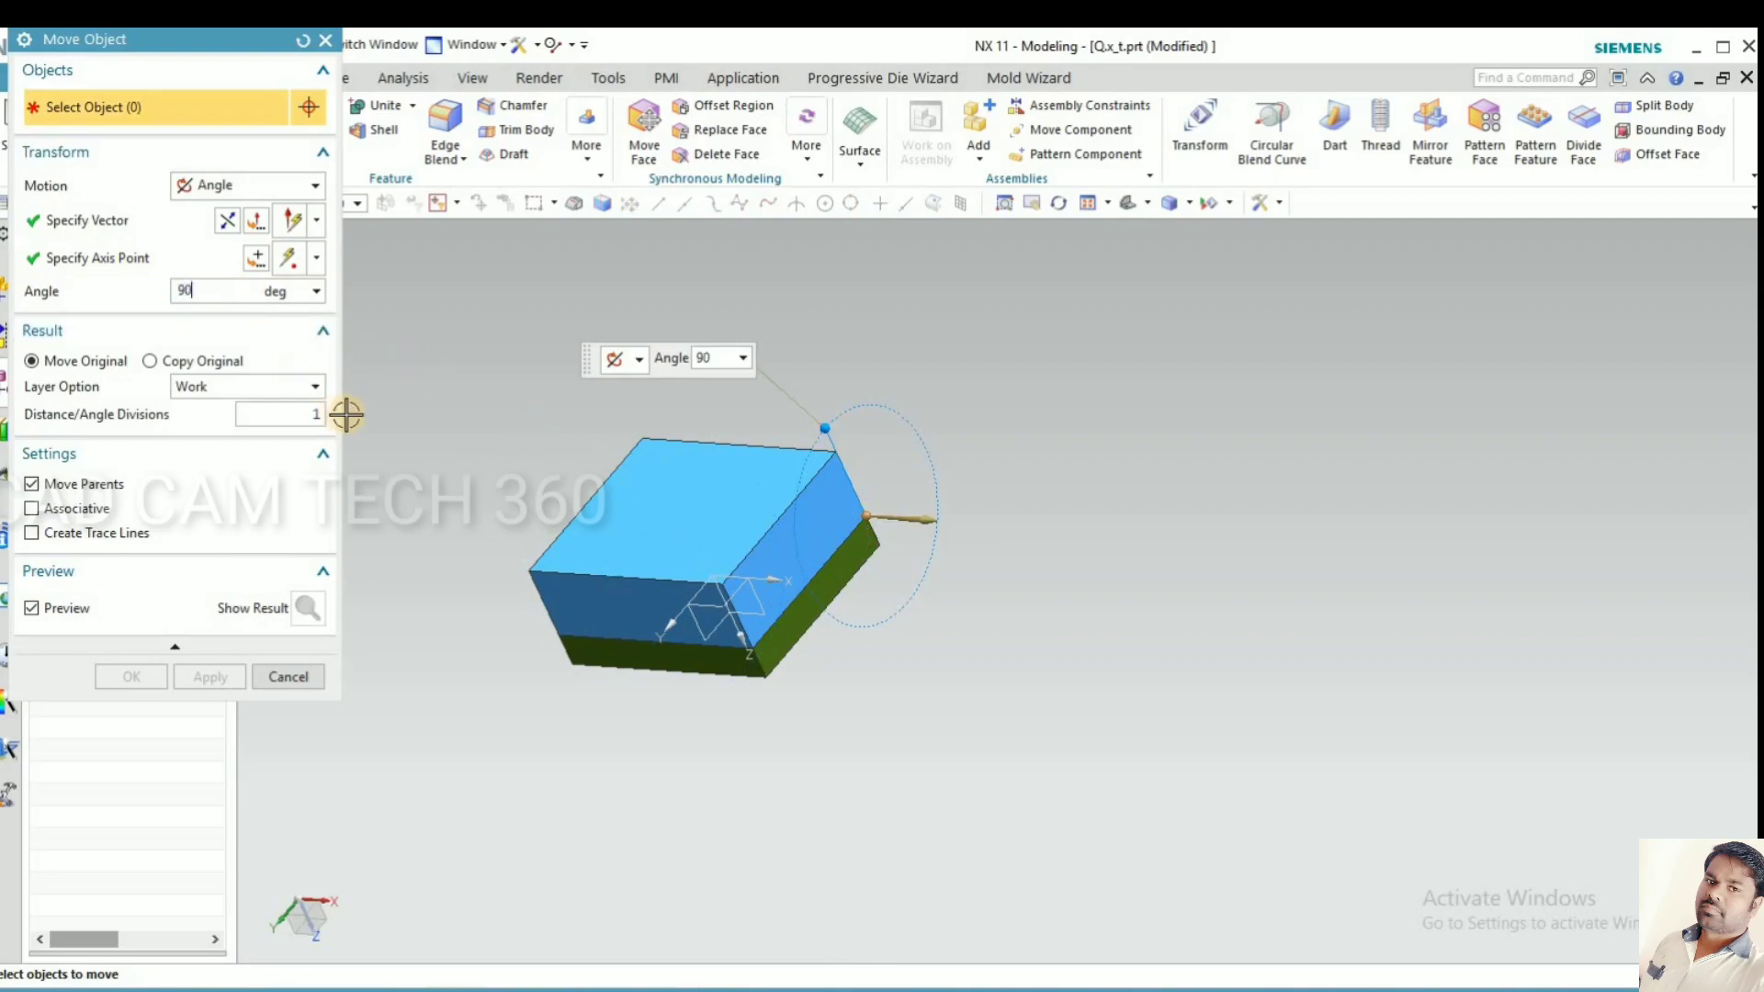
left_click(270, 415)
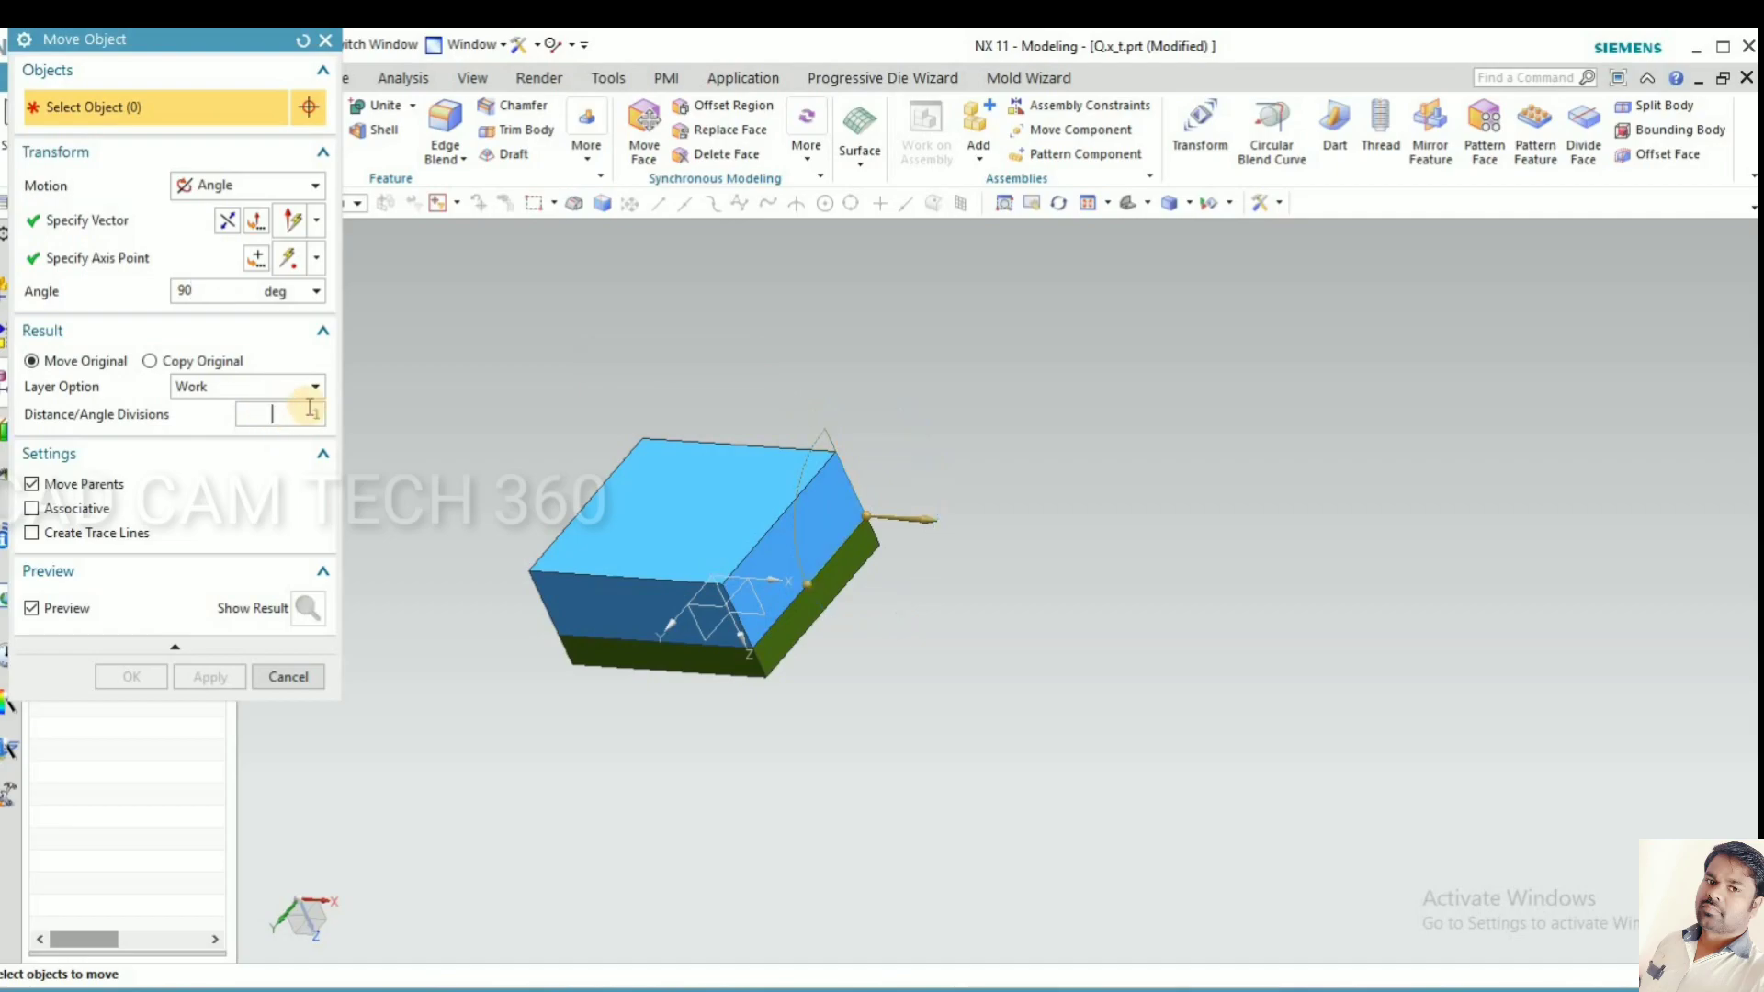
Select the top blue block, change the angle to -90°, and apply the rotation.
left_click(846, 466)
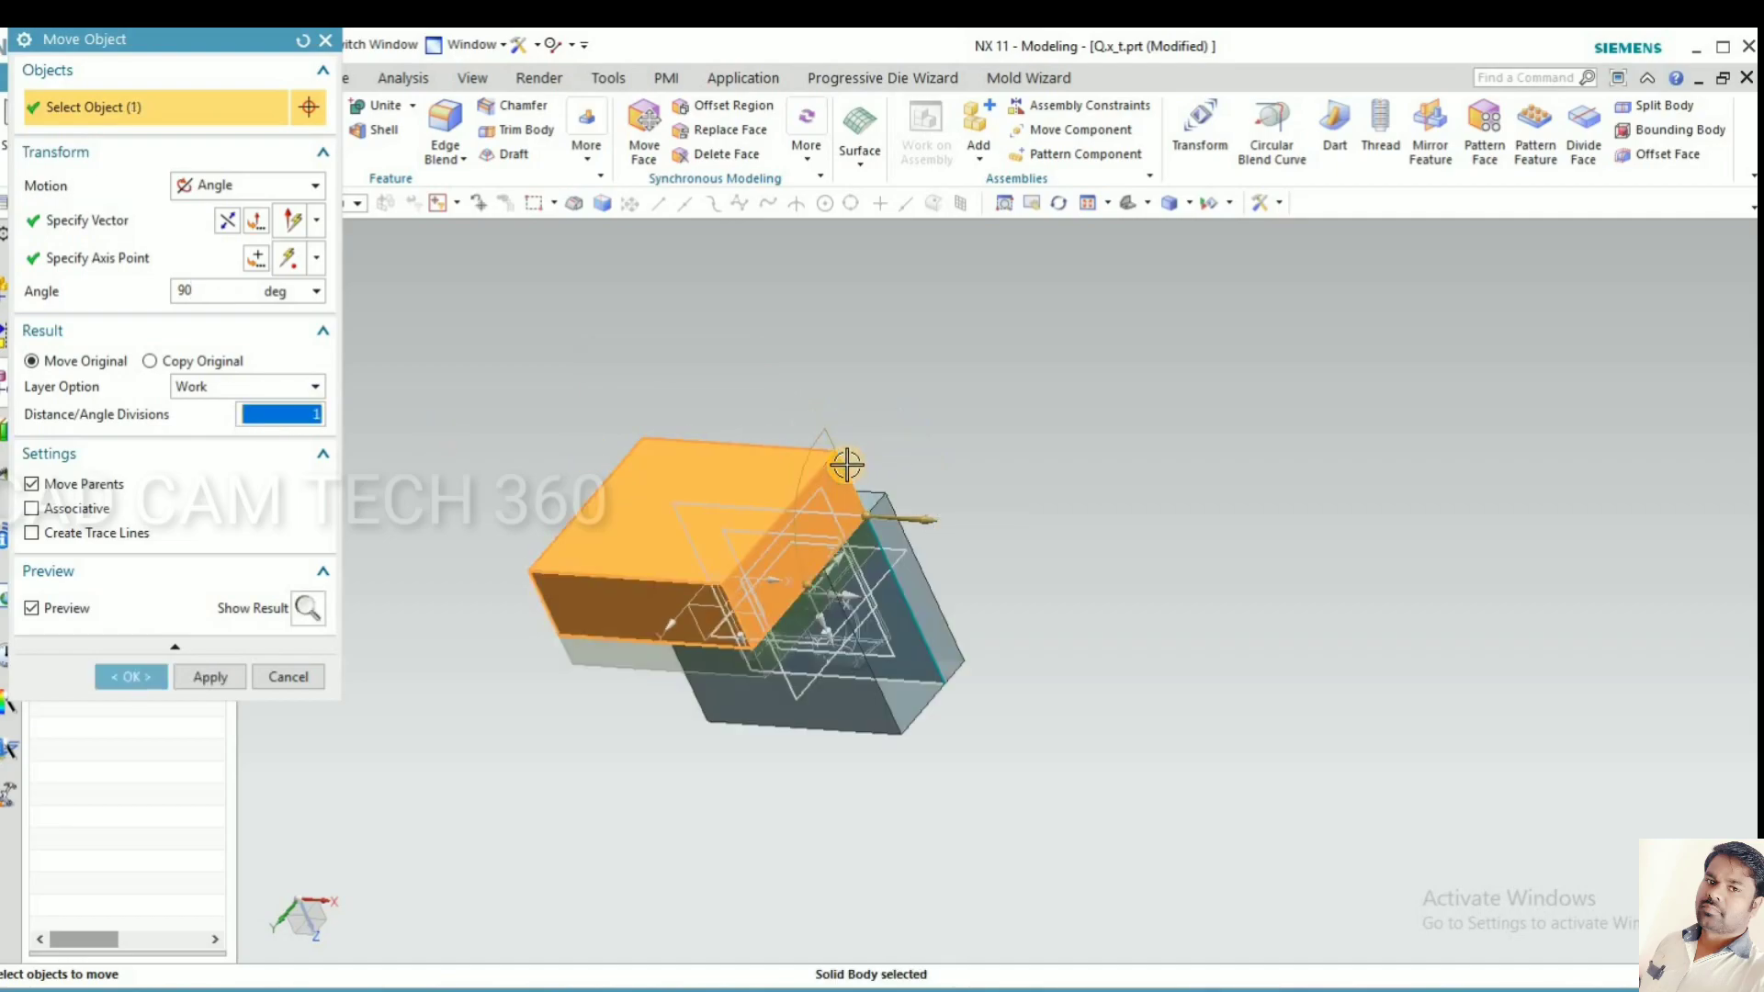
left_click(177, 291)
type("-")
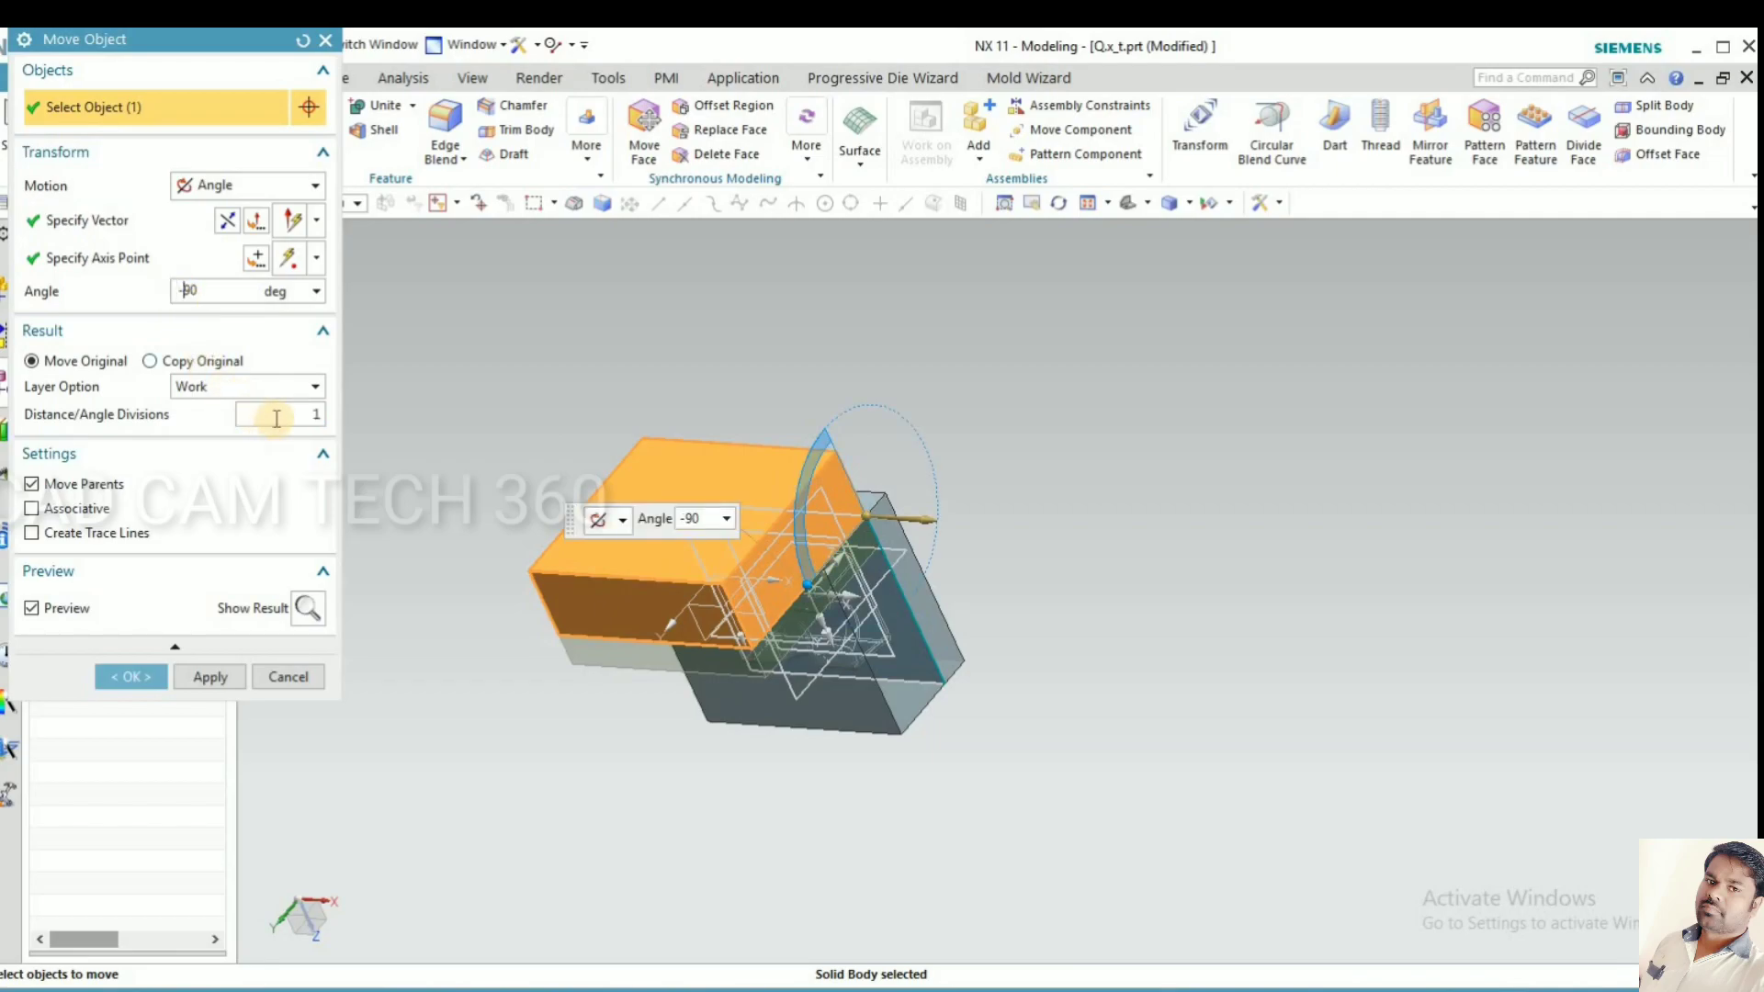
left_click(276, 414)
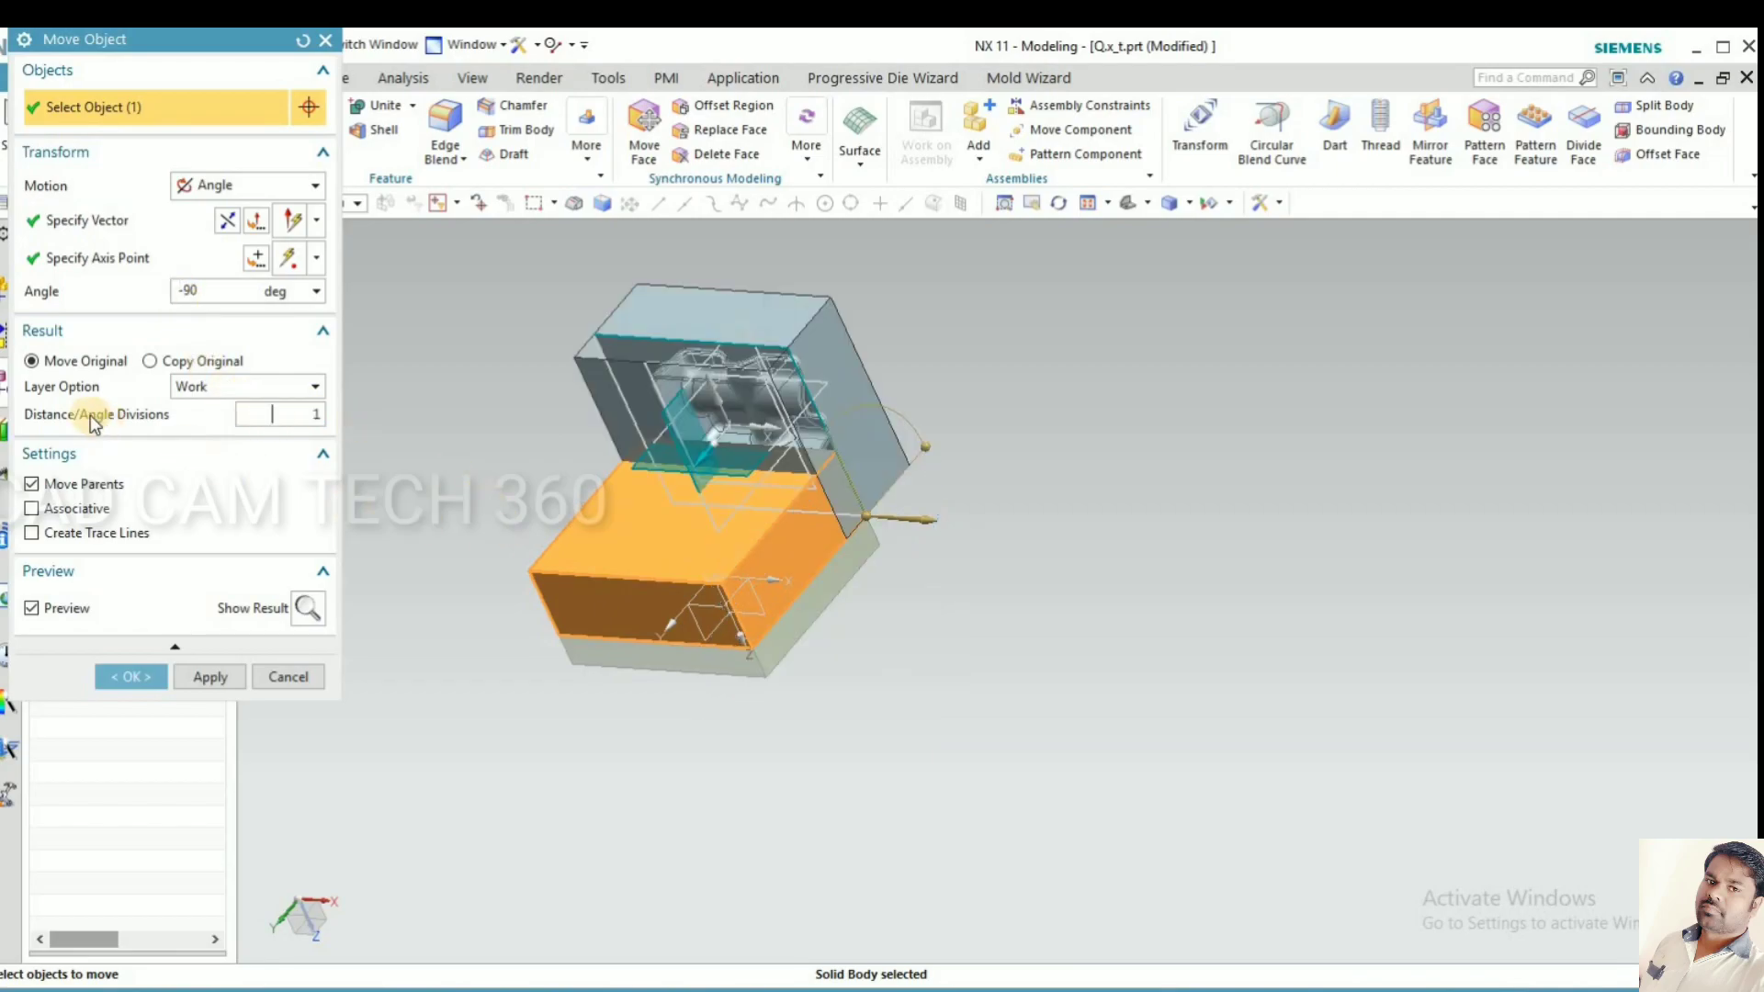
left_click(128, 654)
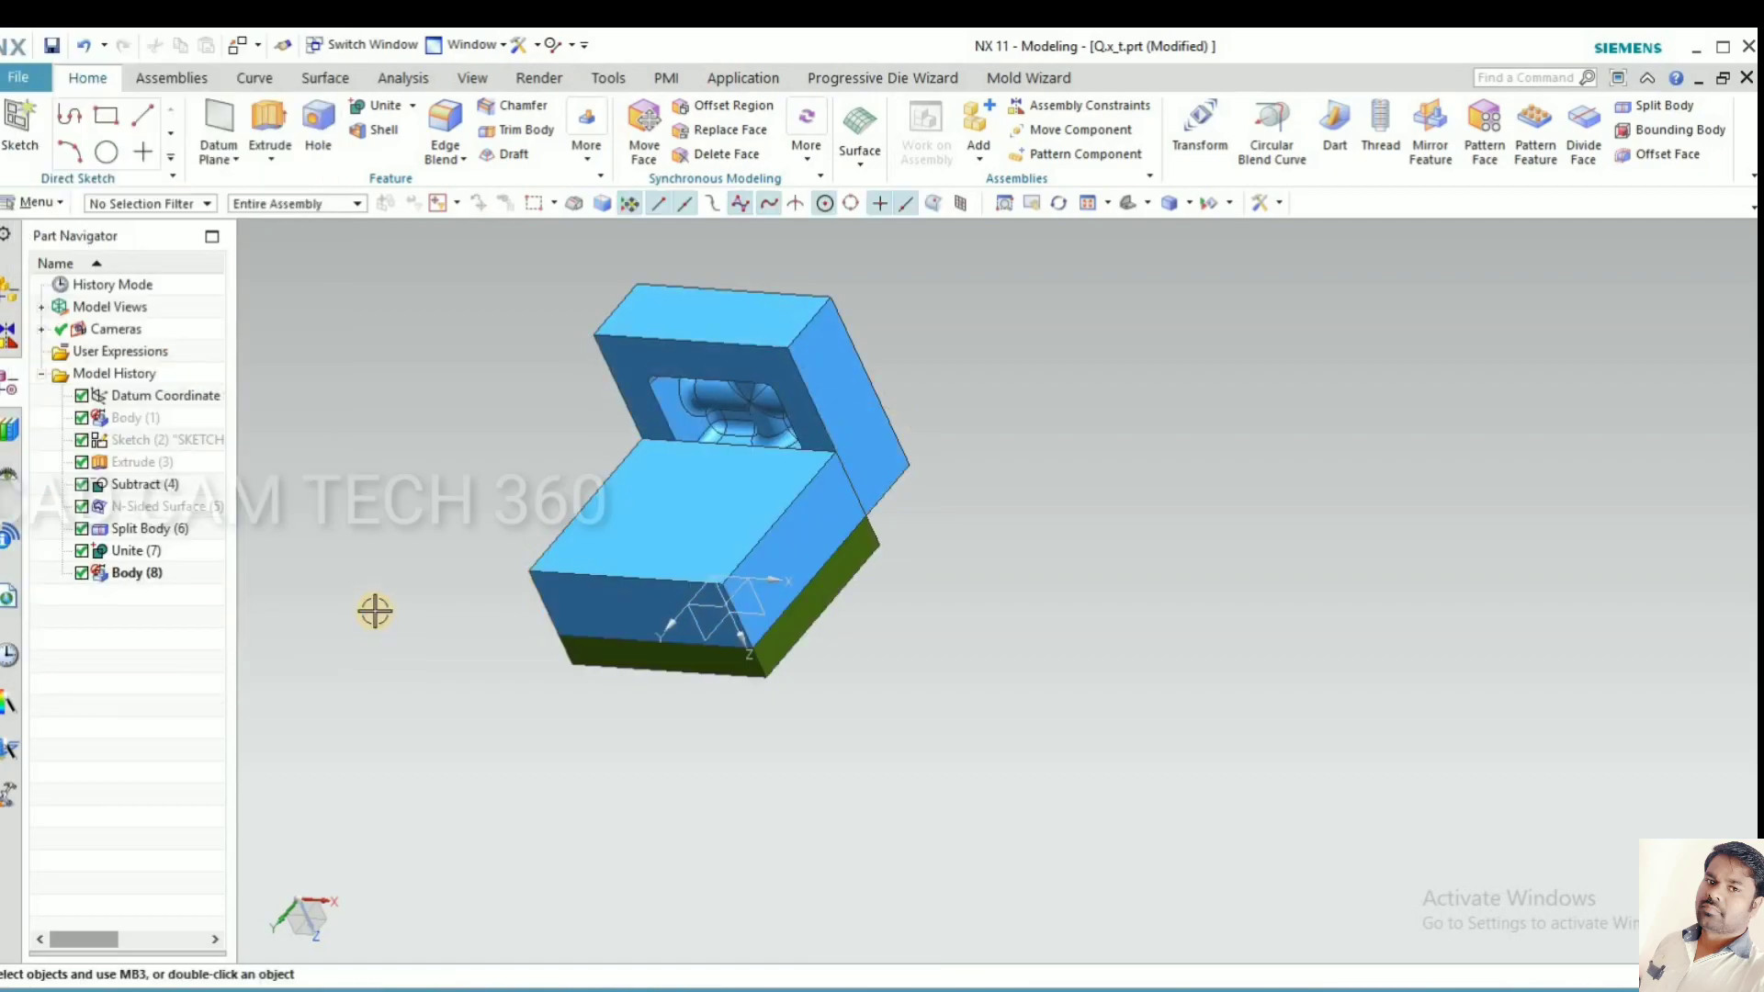
Hide the lower blue block covering the green core.
key("ctrl+b")
left_click(583, 539)
middle_click(799, 674)
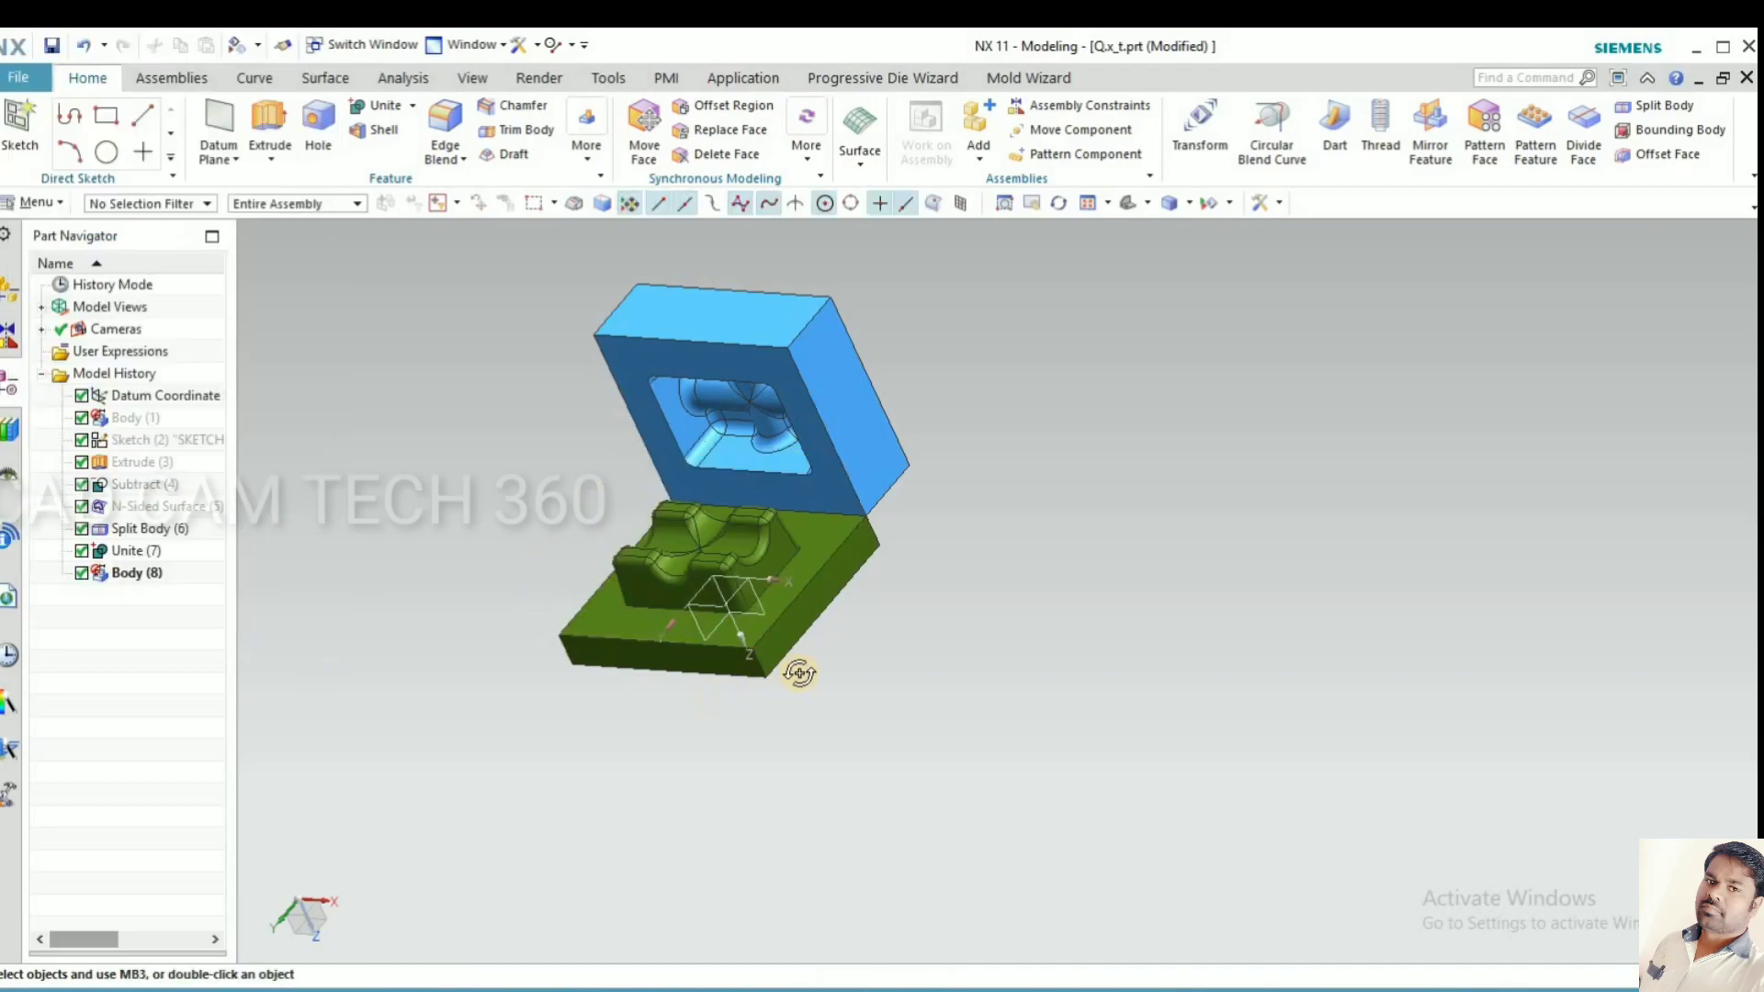
middle_click_drag(799, 674, 706, 647)
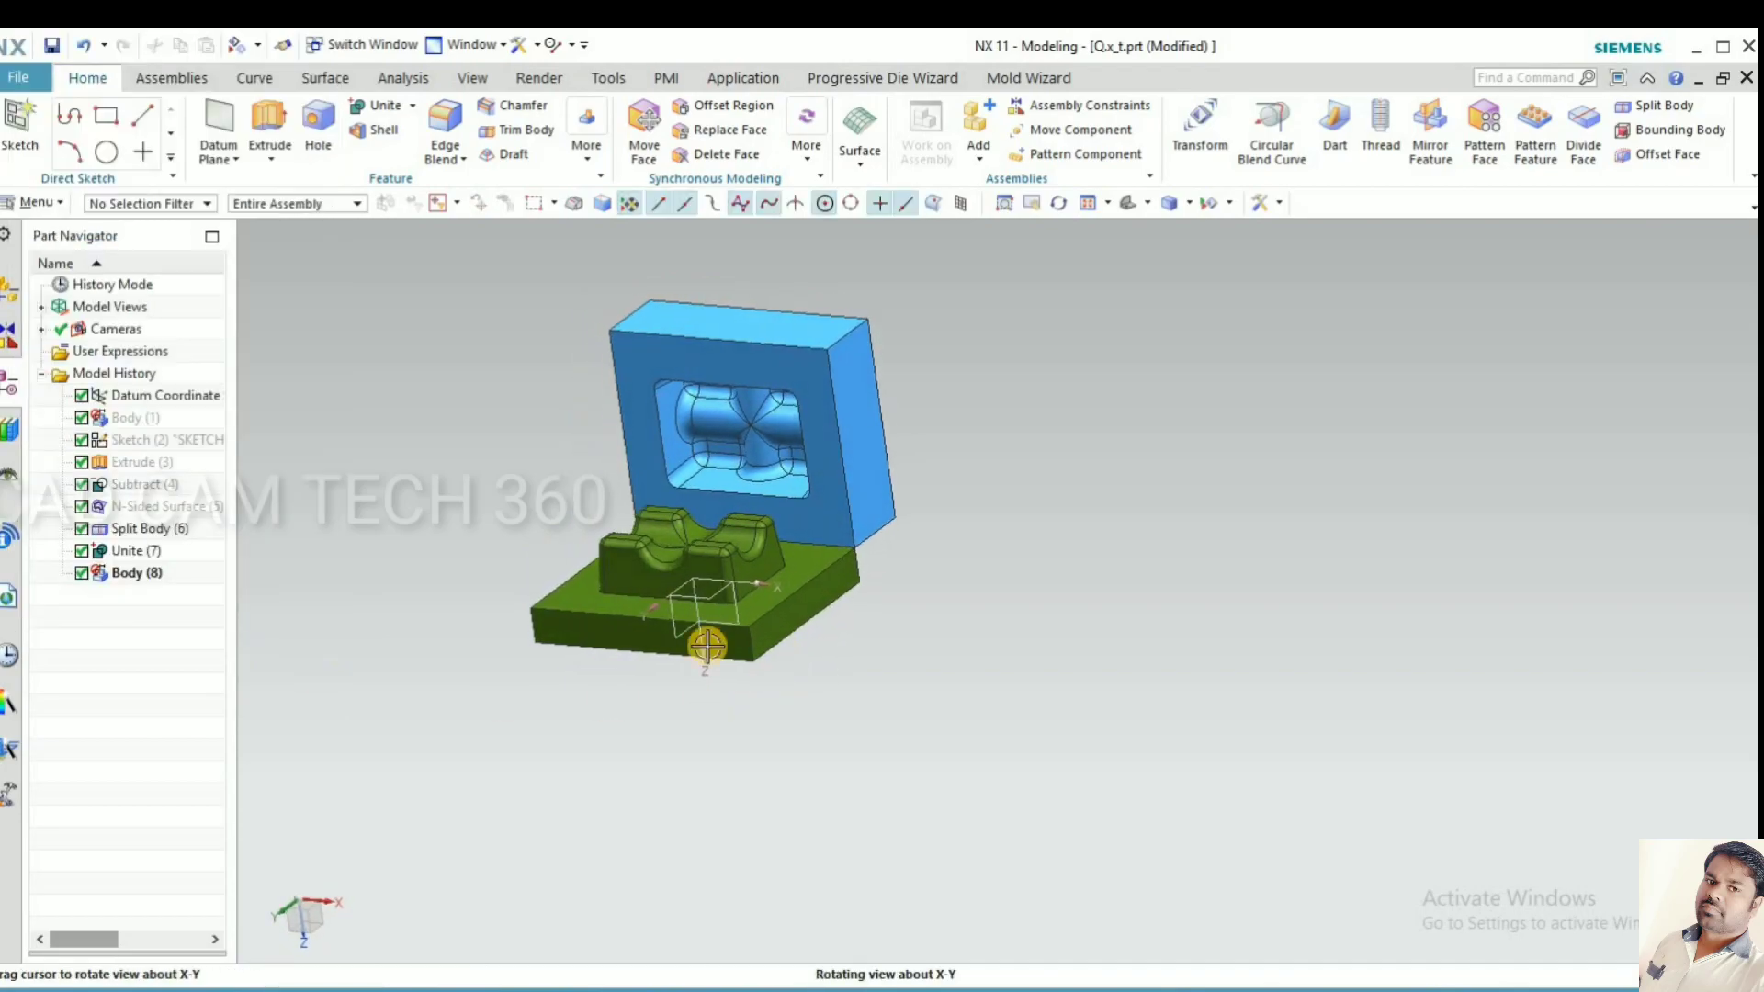
scroll(531, 478, "up", 3)
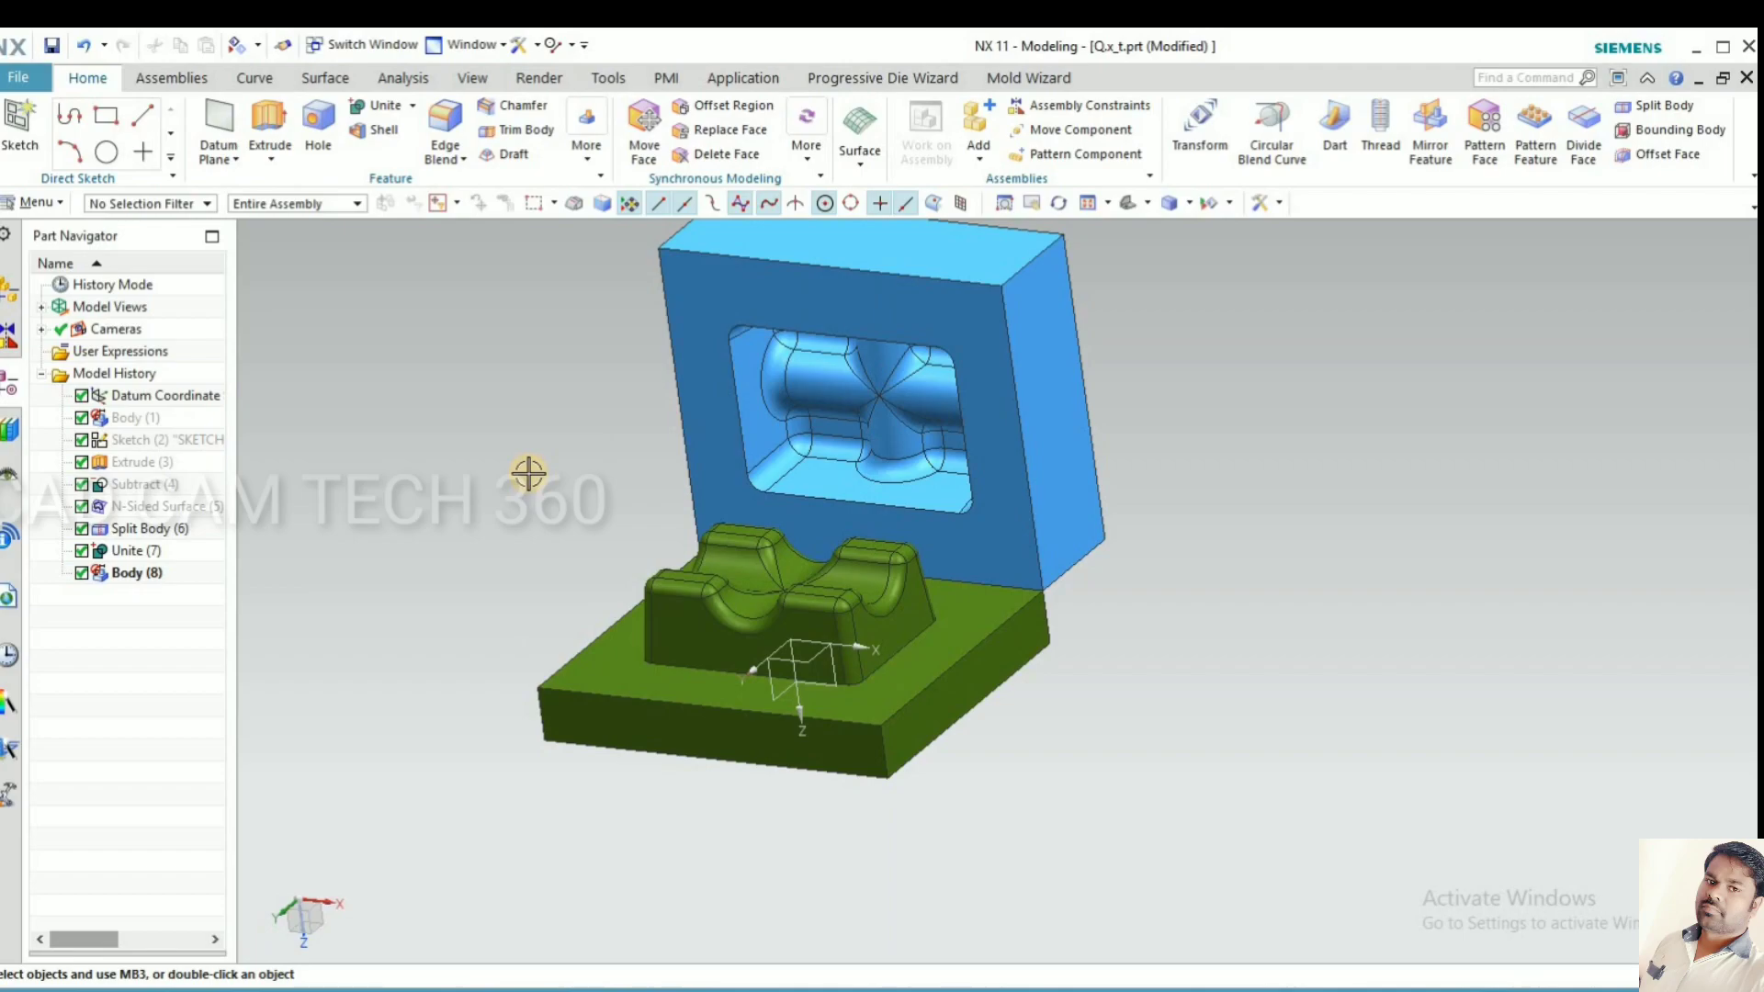
Show the hidden Subtract(4) body again.
key("ctrl+shift+k")
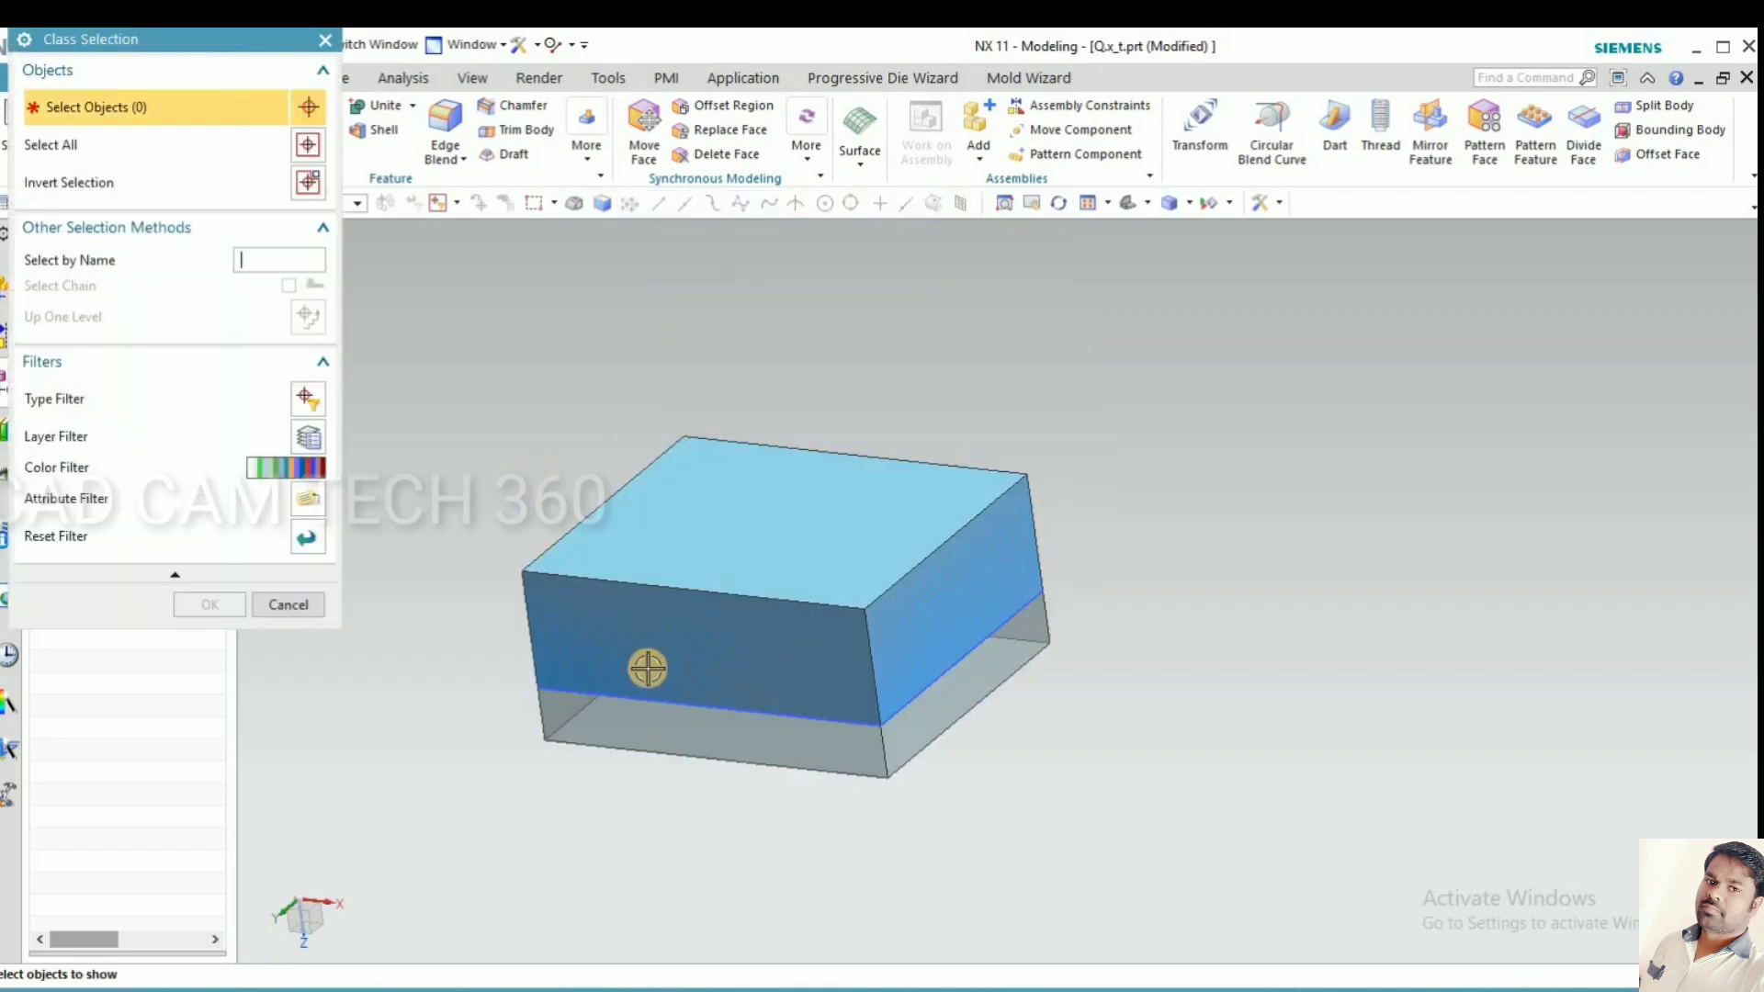
left_click(721, 655)
left_click(815, 695)
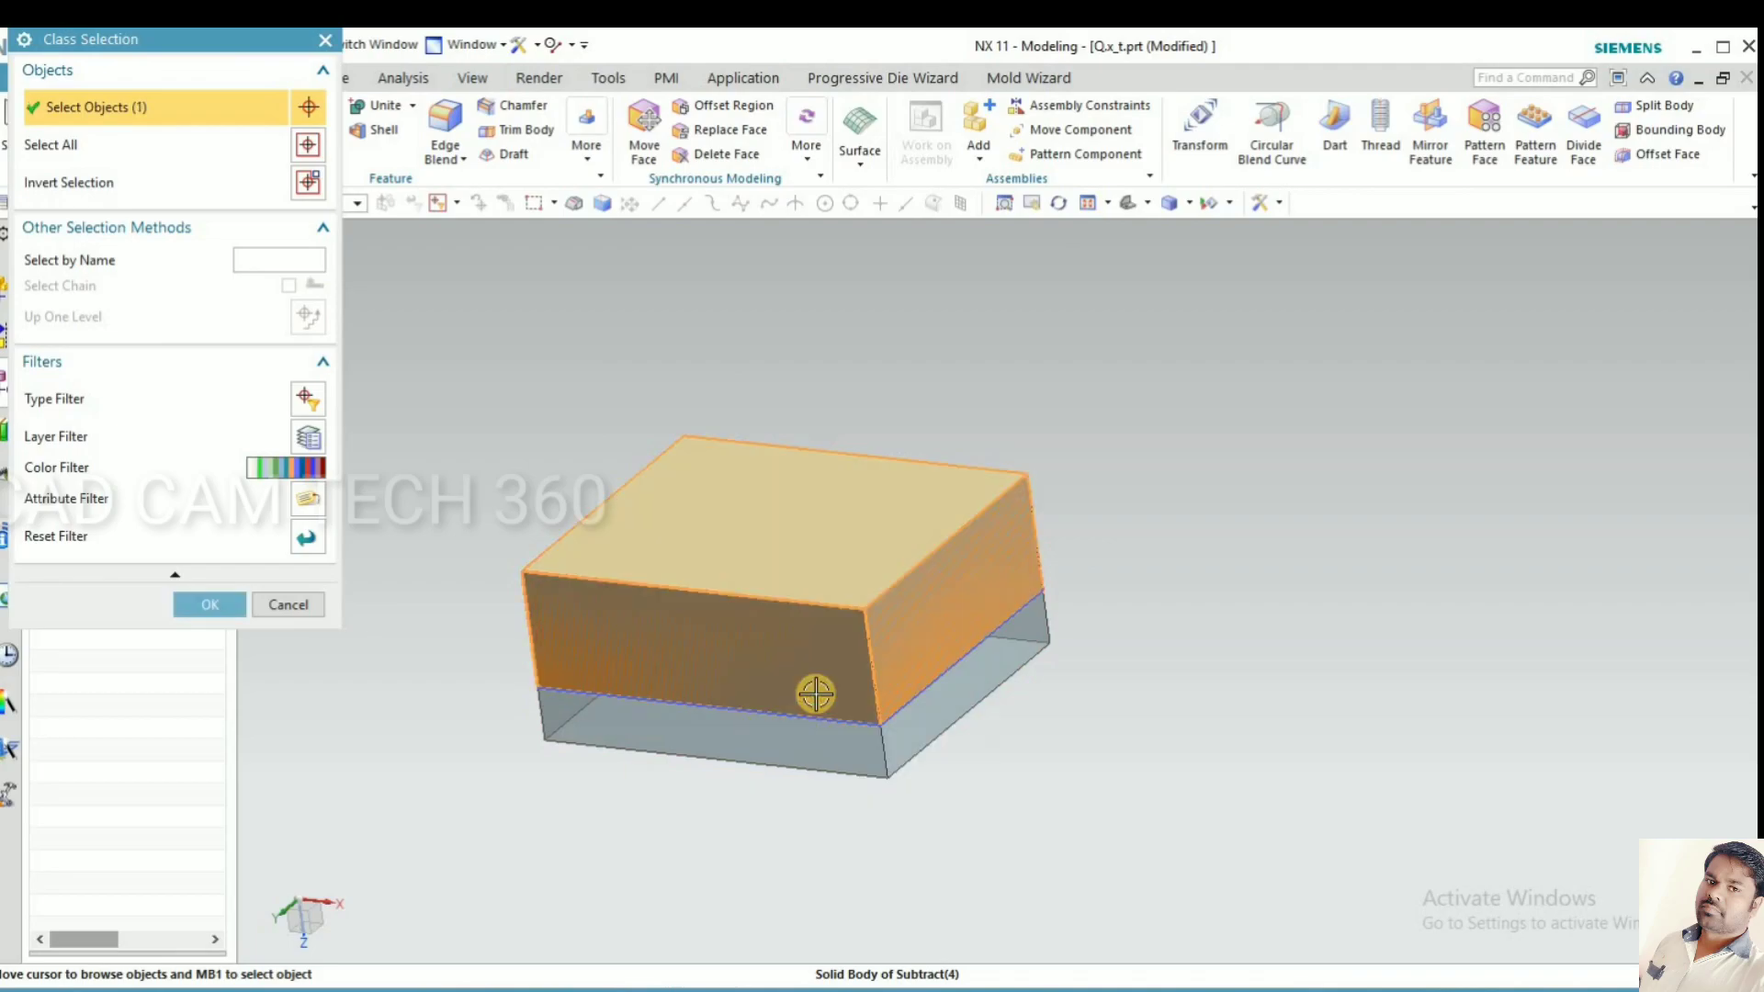
left_click(292, 604)
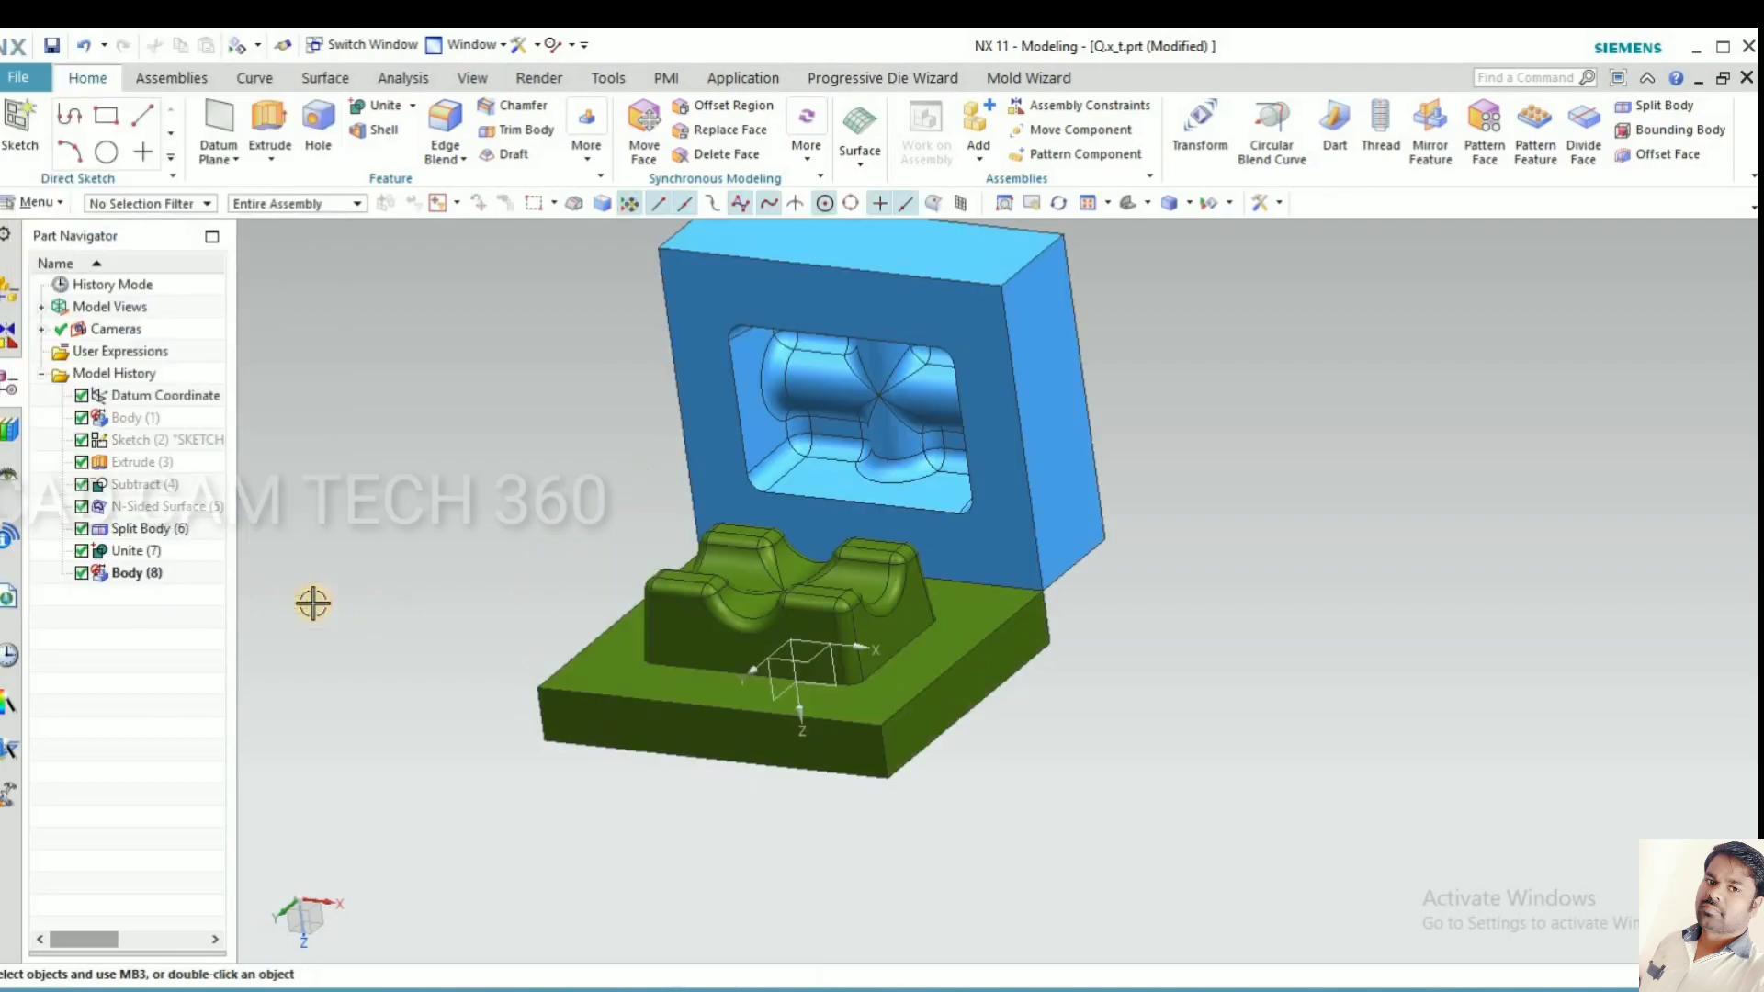
Show the Body(1) molded part on the core and select it.
key("ctrl+shift+k")
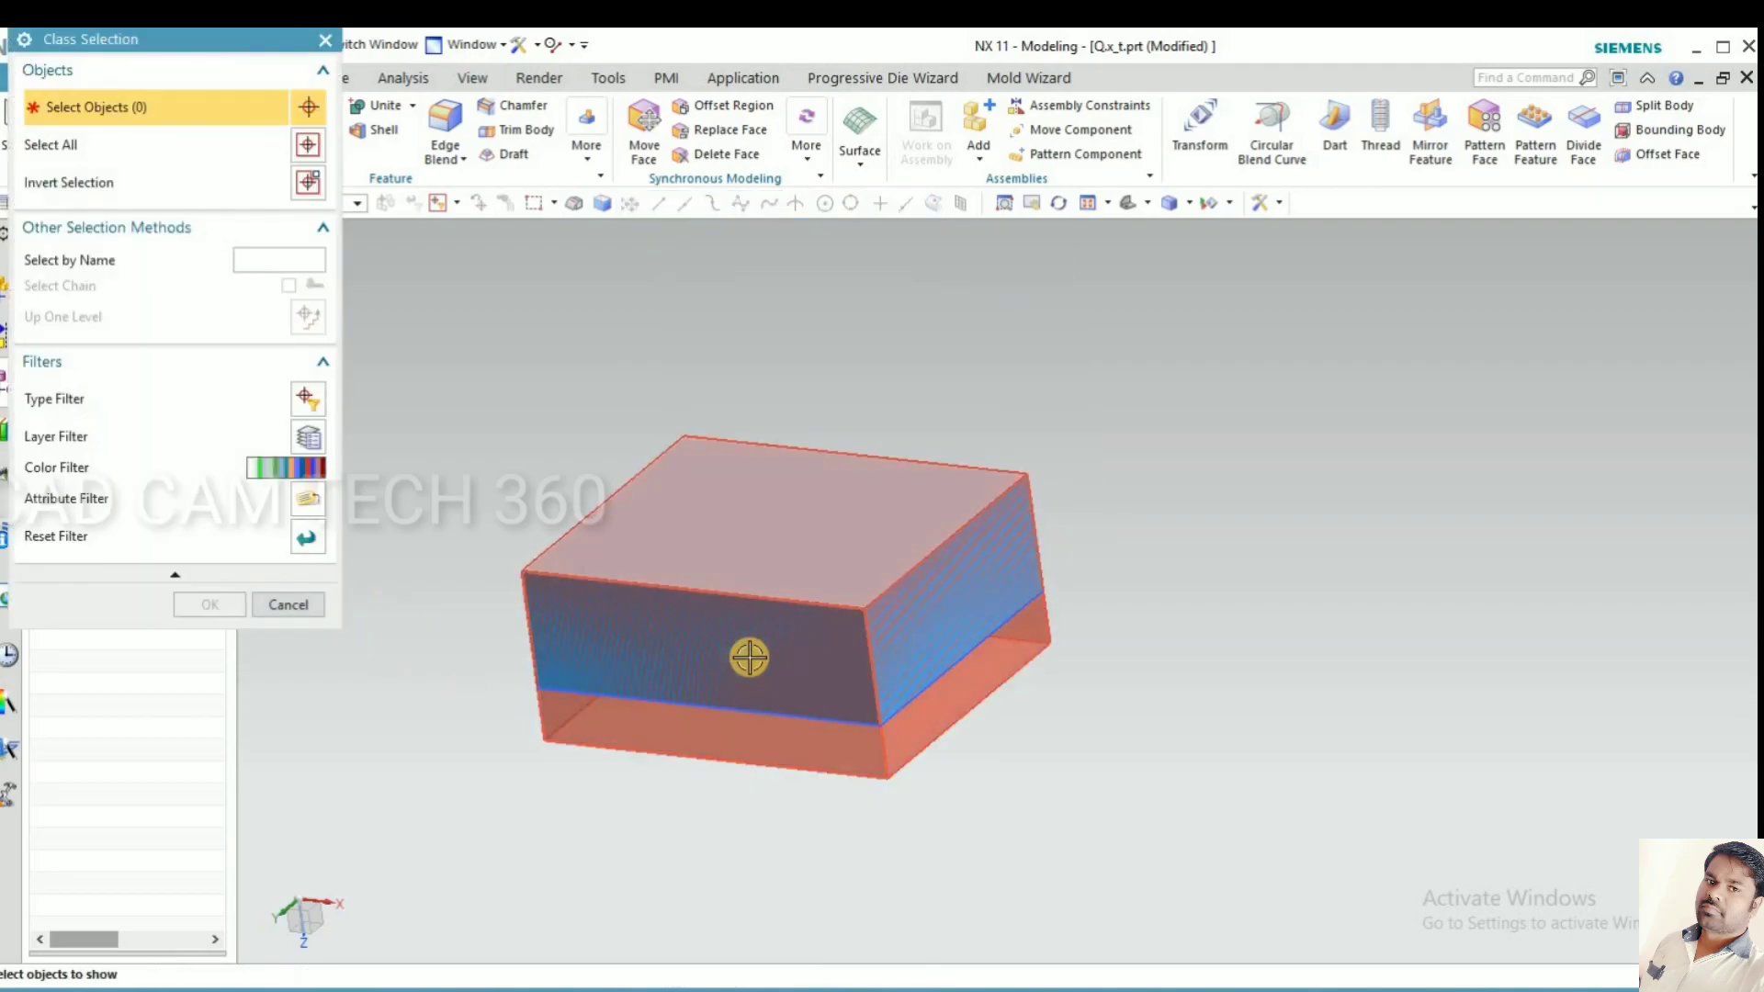
left_click(749, 657)
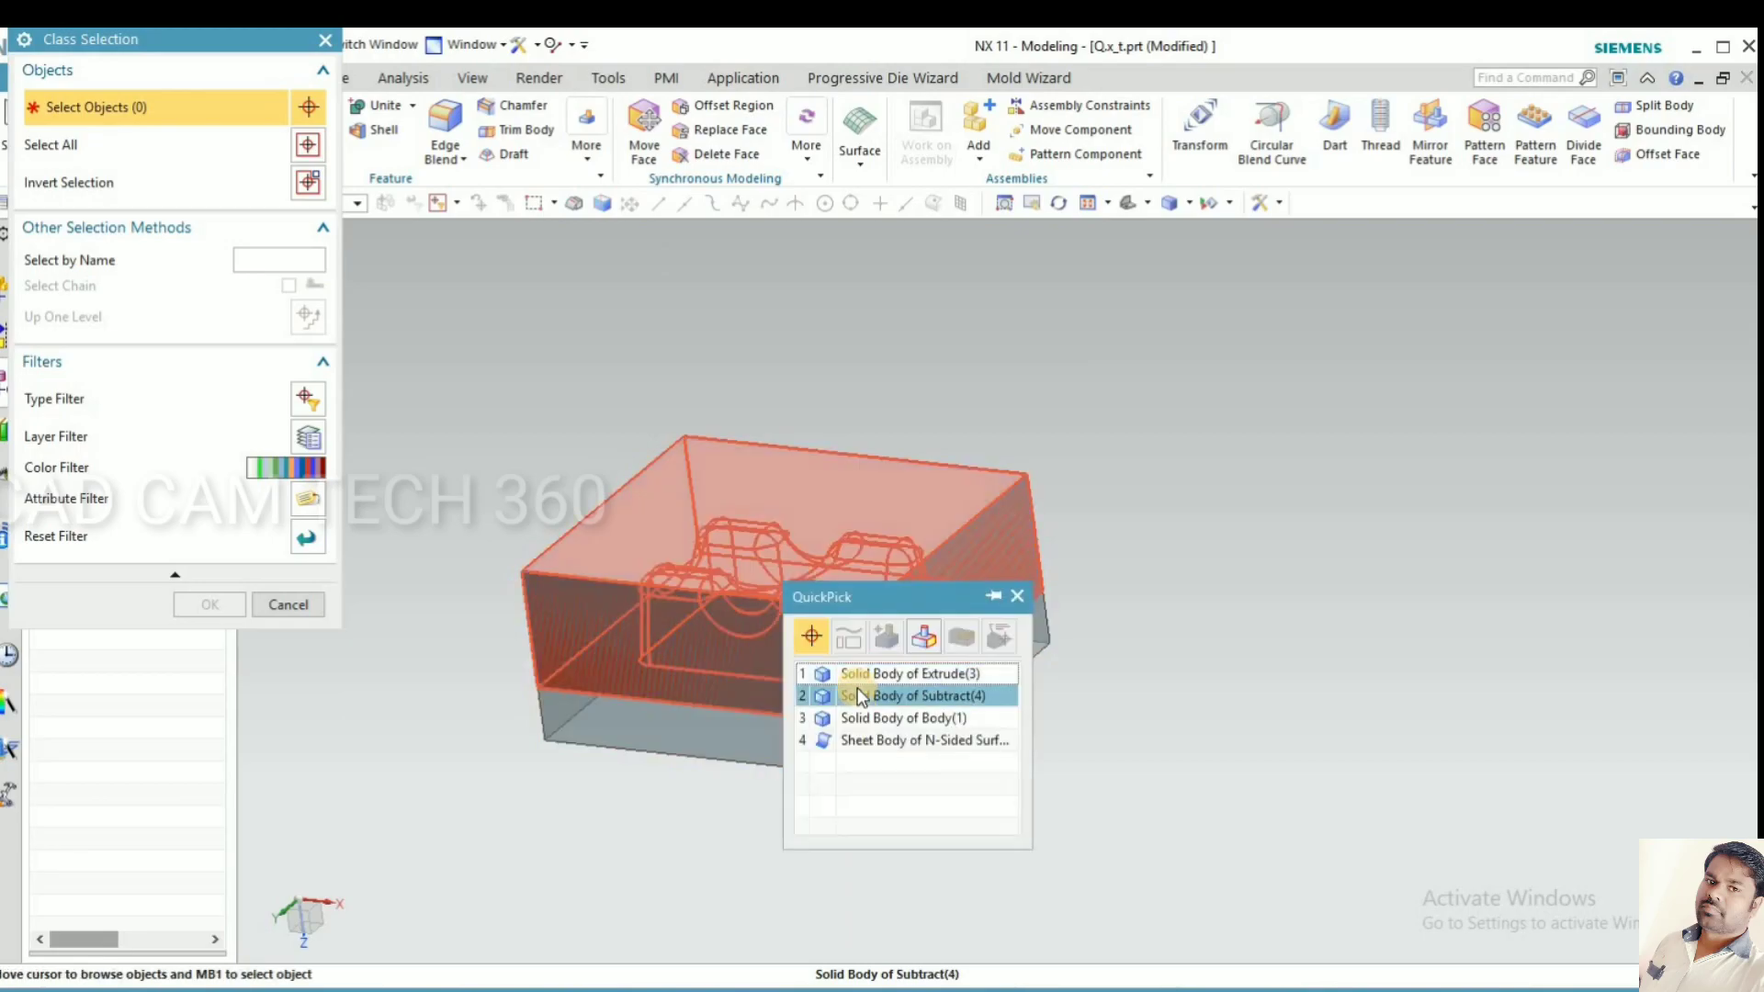
left_click(844, 719)
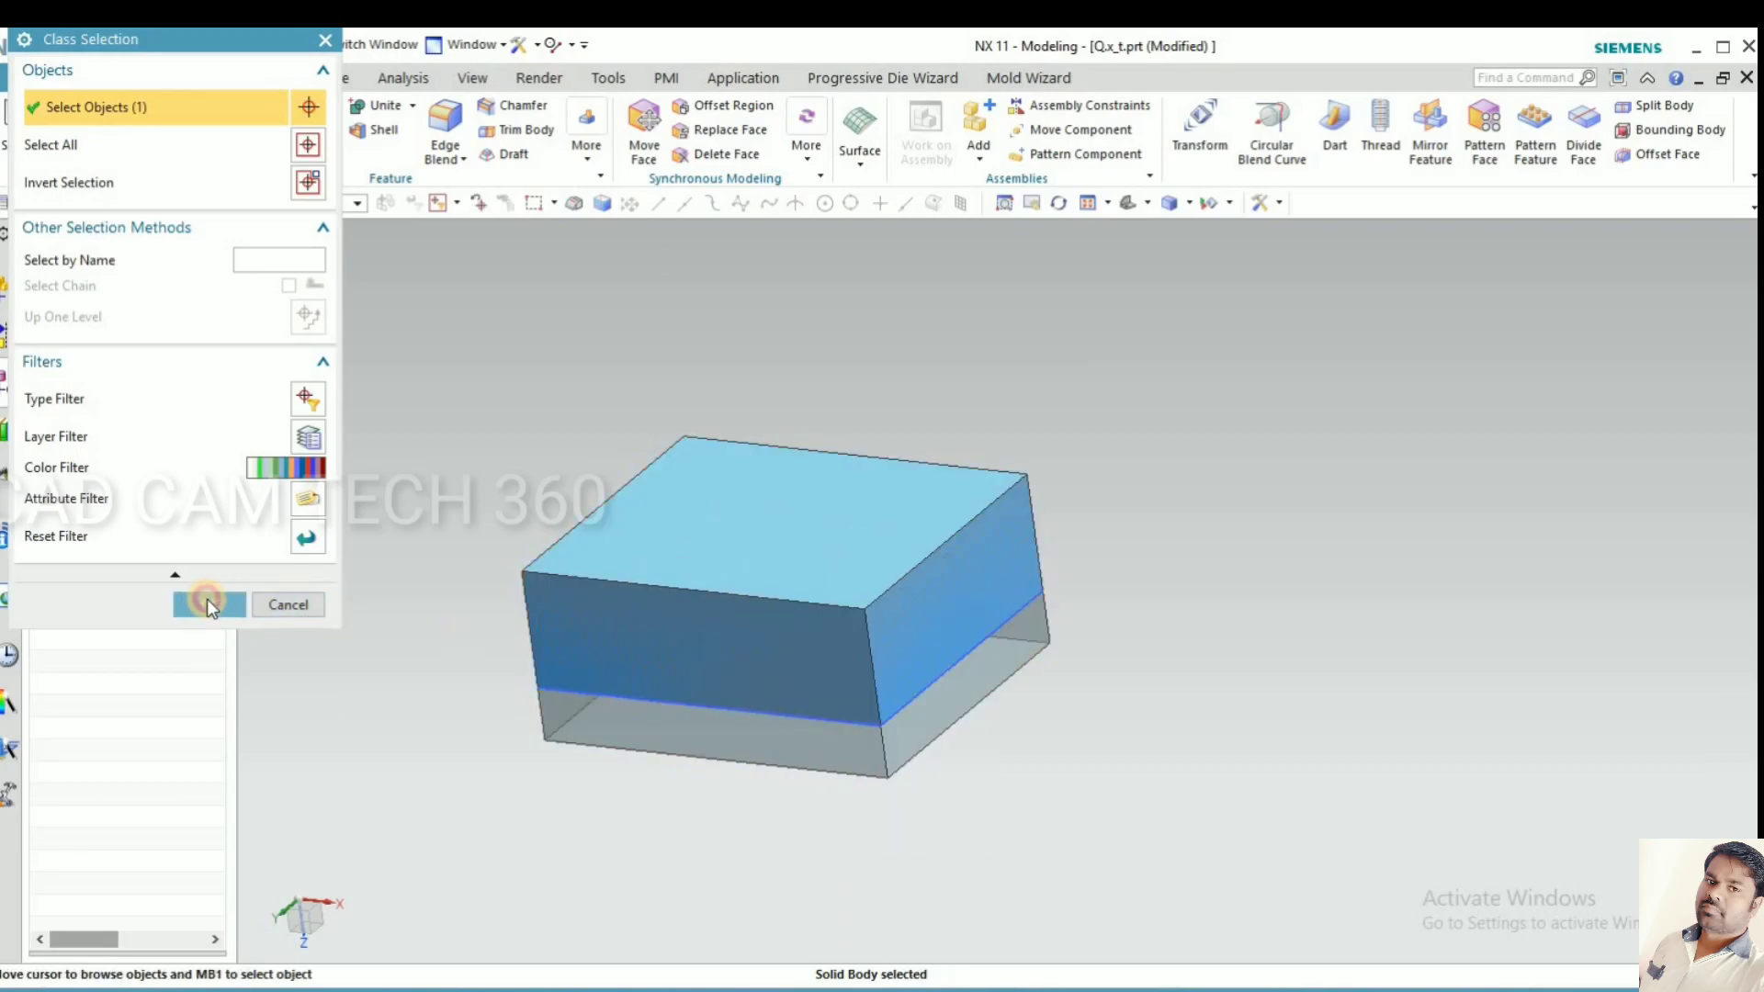
left_click(208, 604)
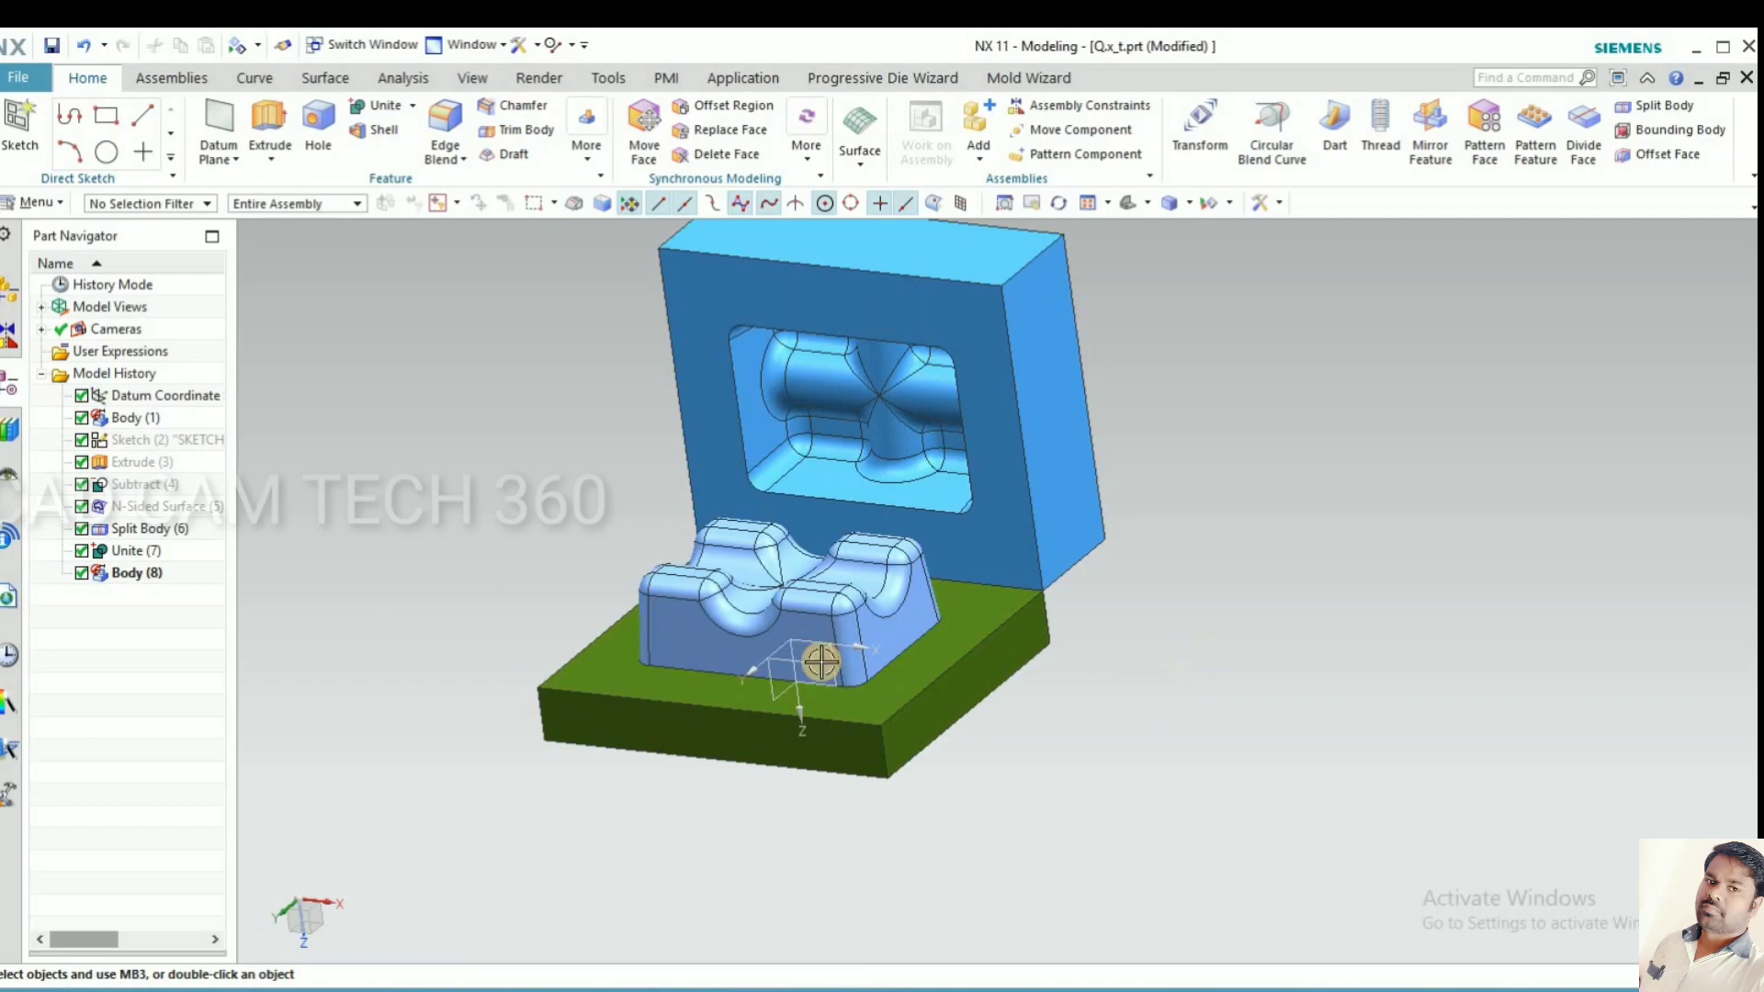
scroll(820, 662, "down", 2)
left_click(754, 629)
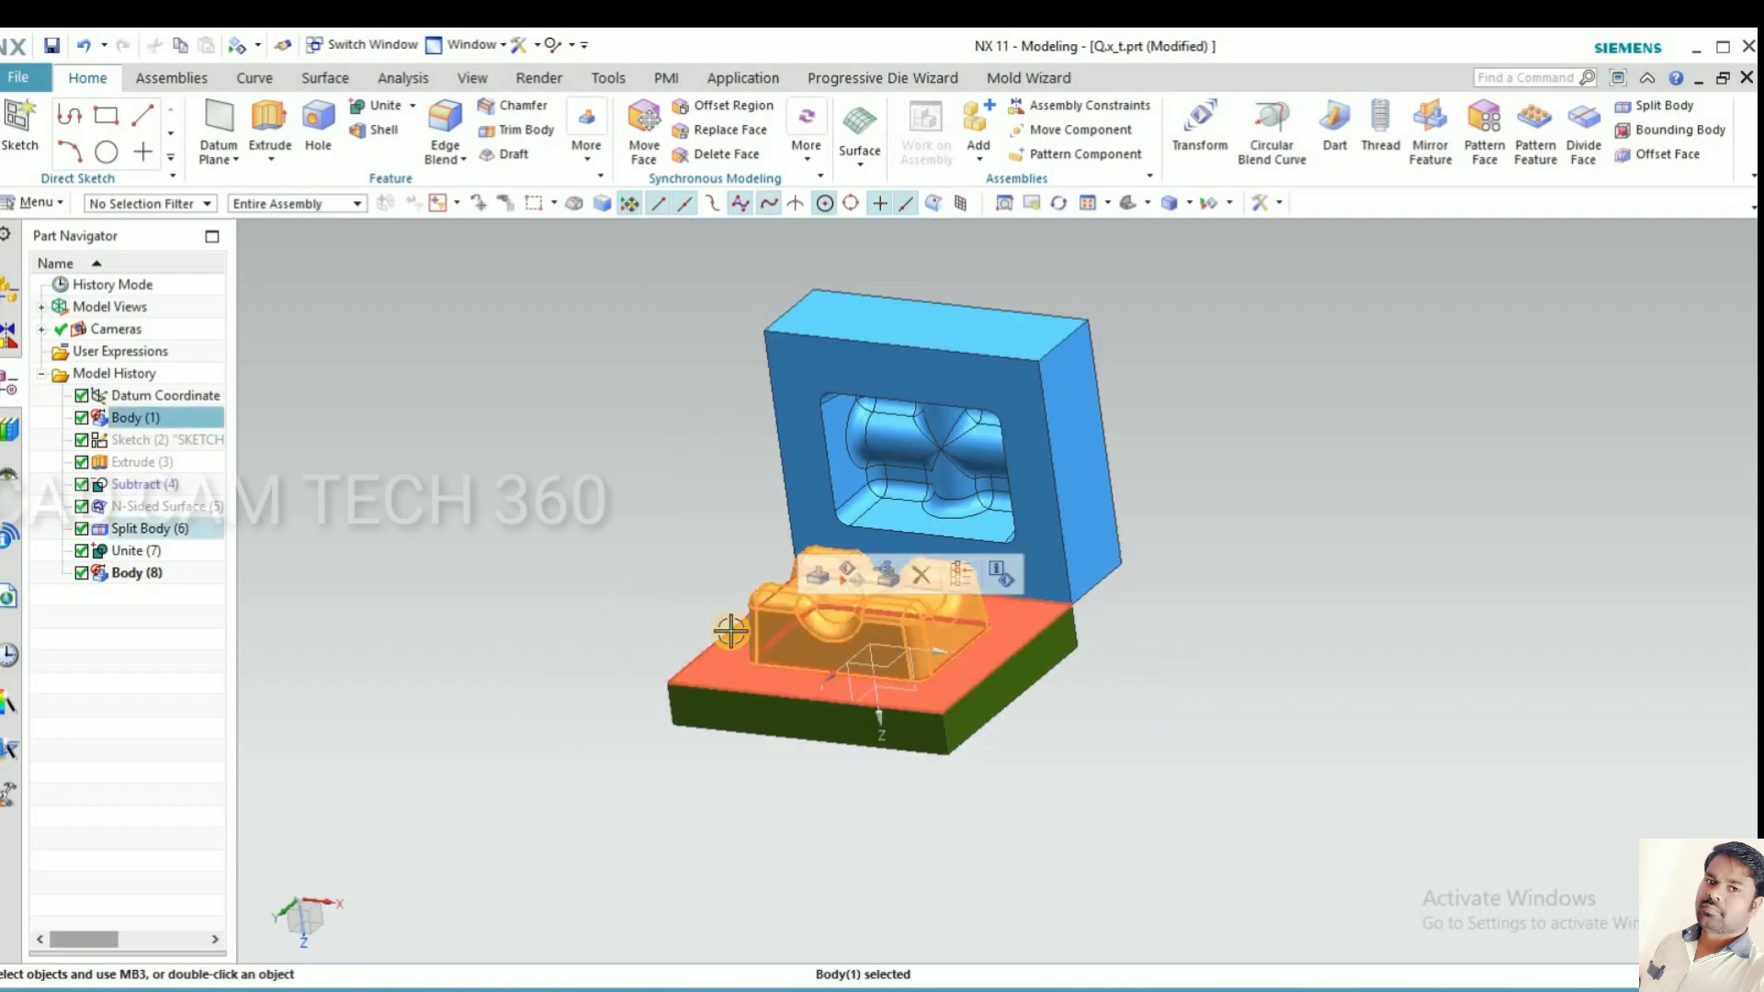
Copy the molded part -150 mm along XC using a Delta XYZ move.
key("ctrl+t")
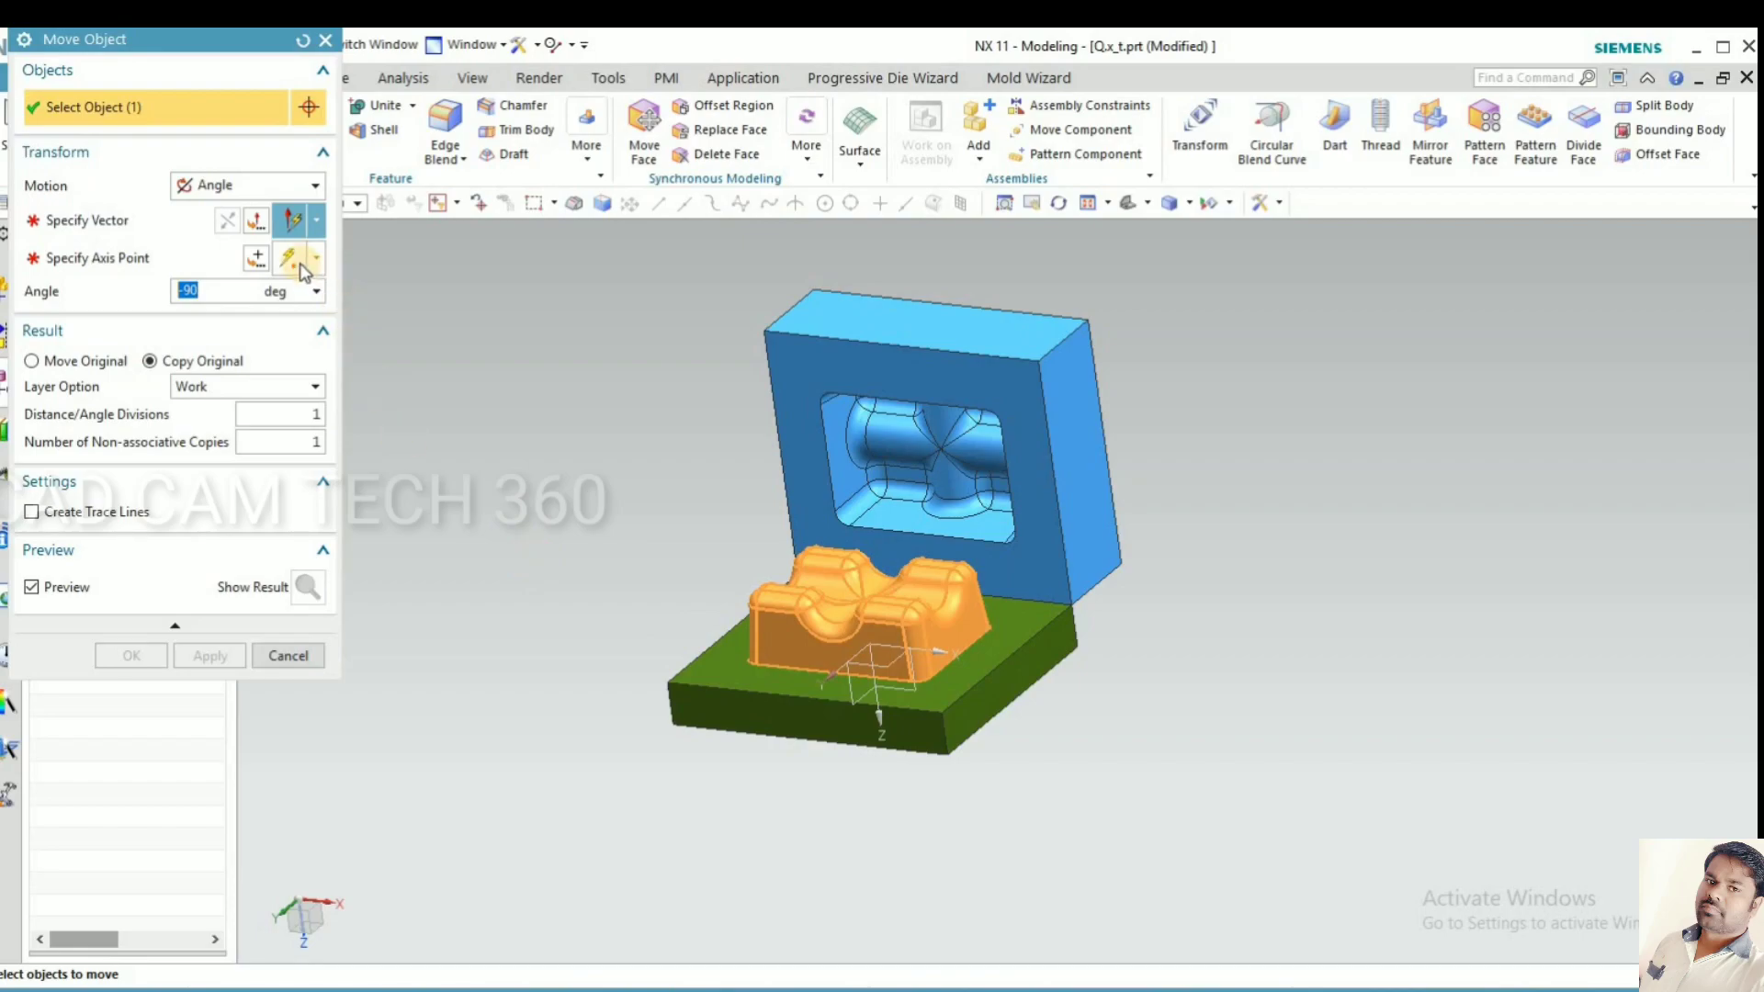
left_click(244, 184)
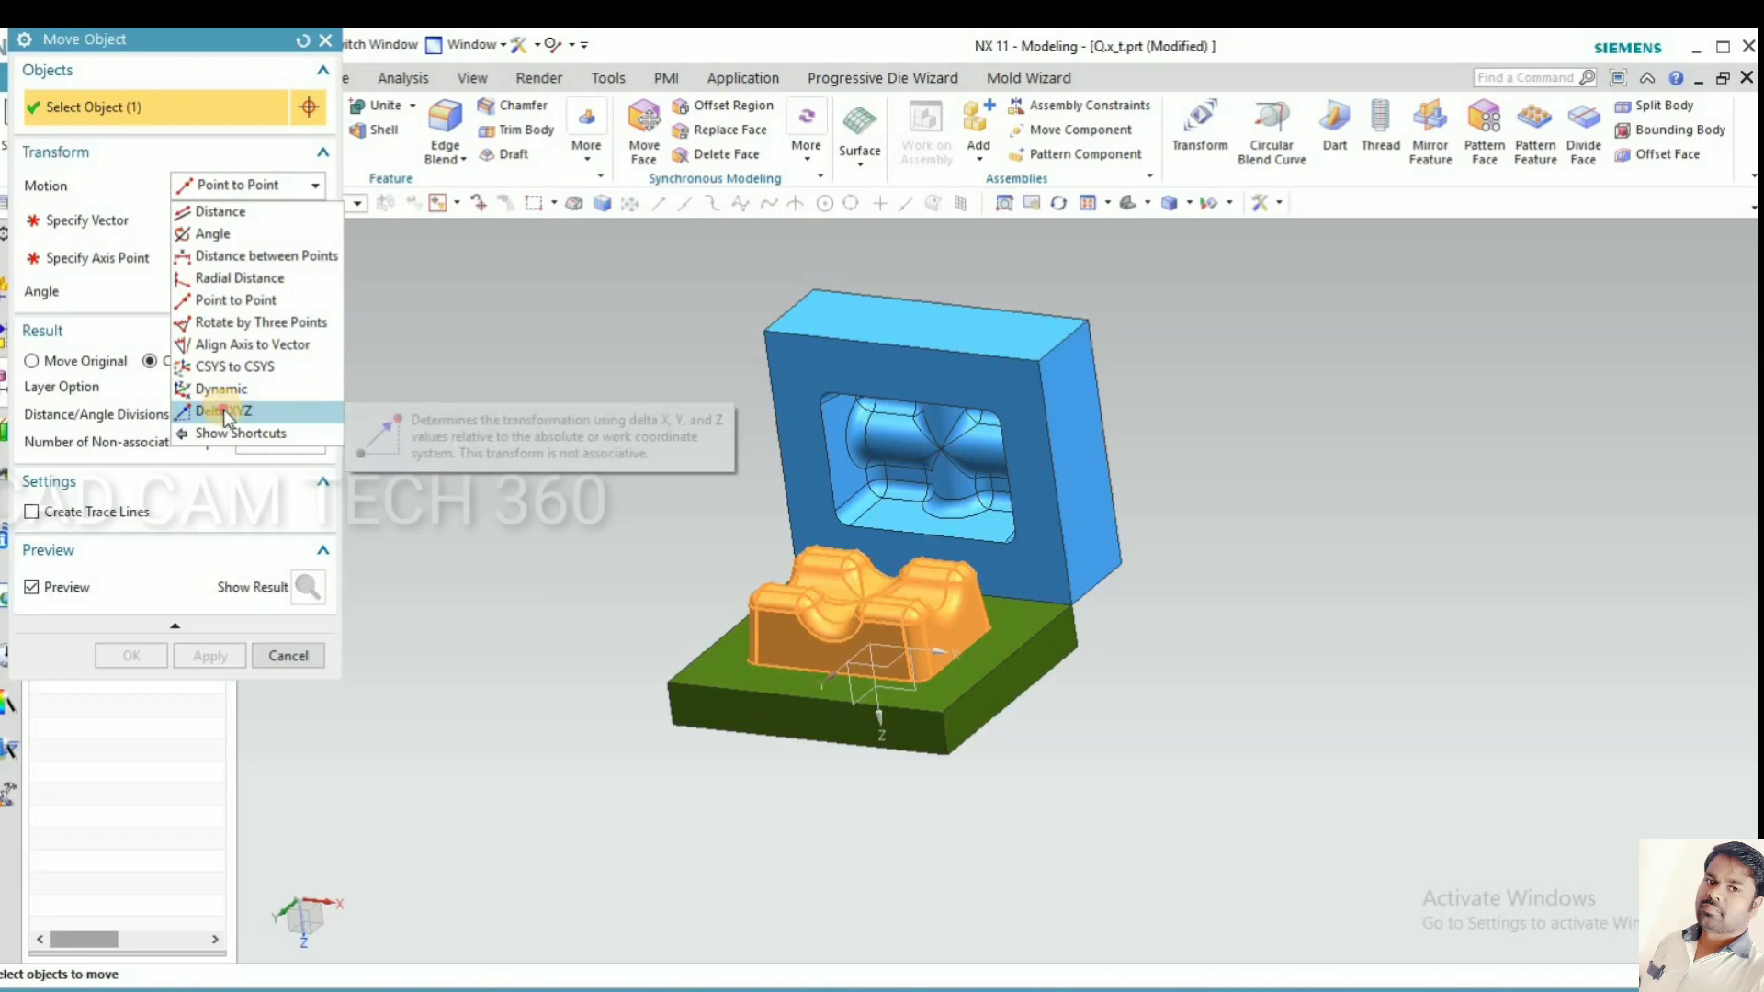
left_click(224, 409)
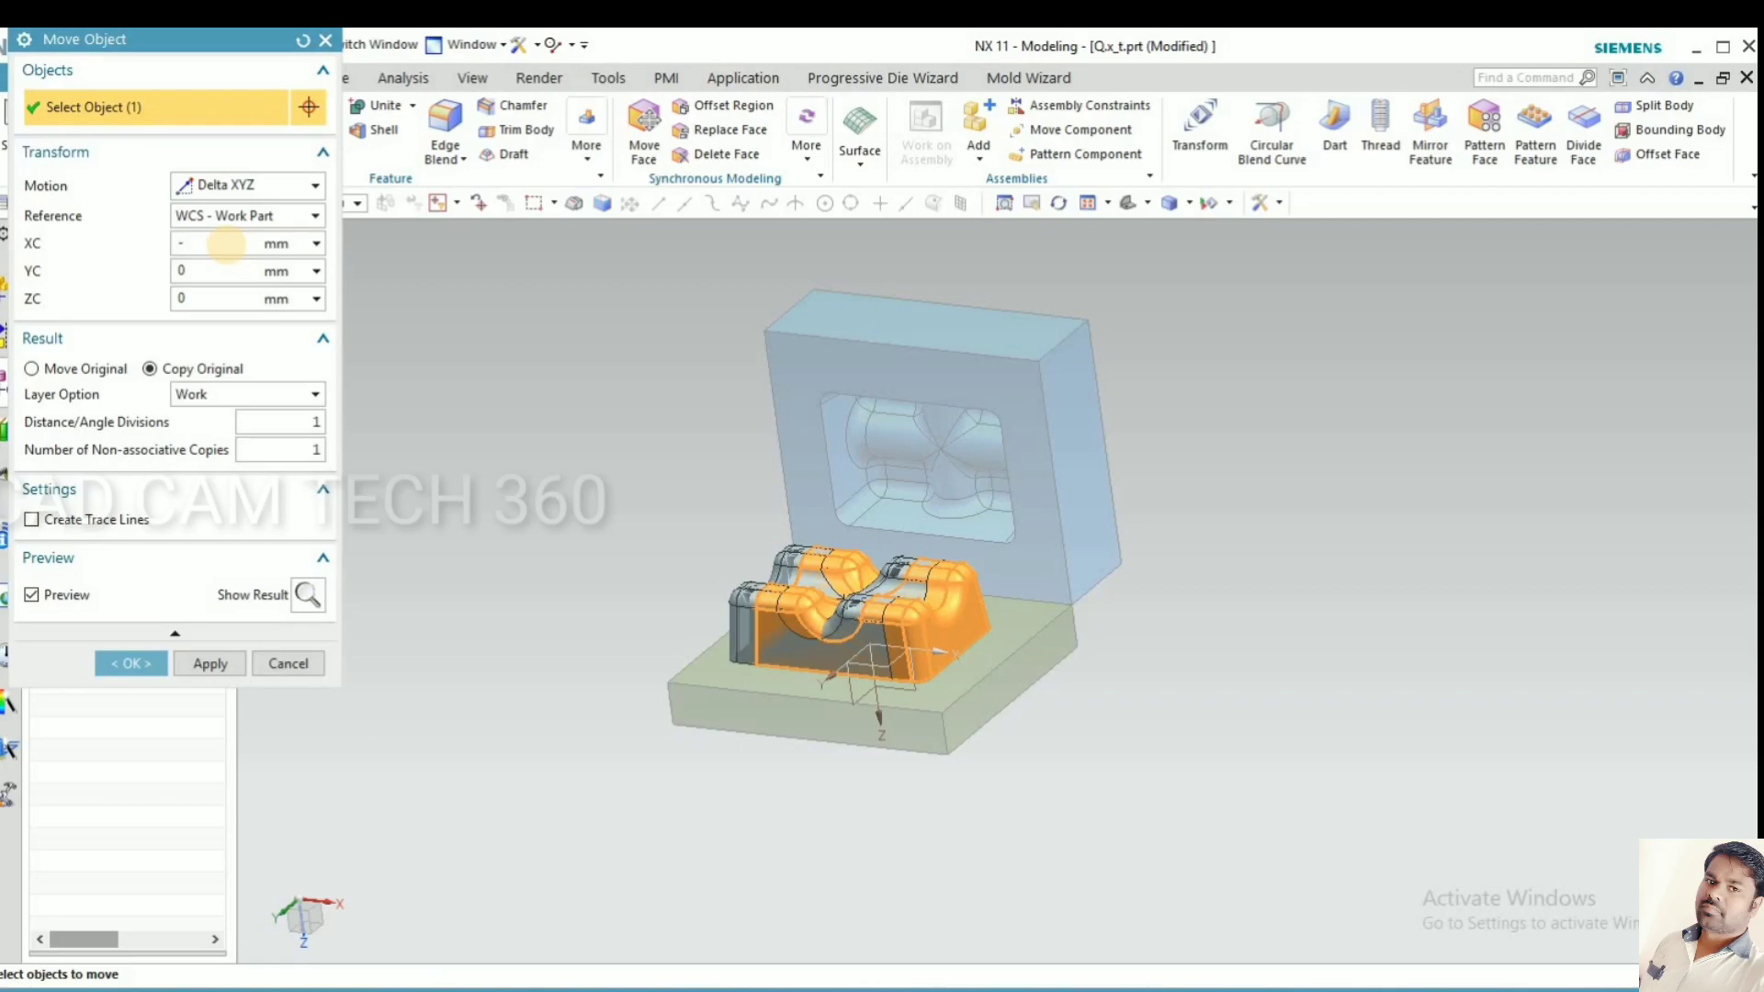
type("-75")
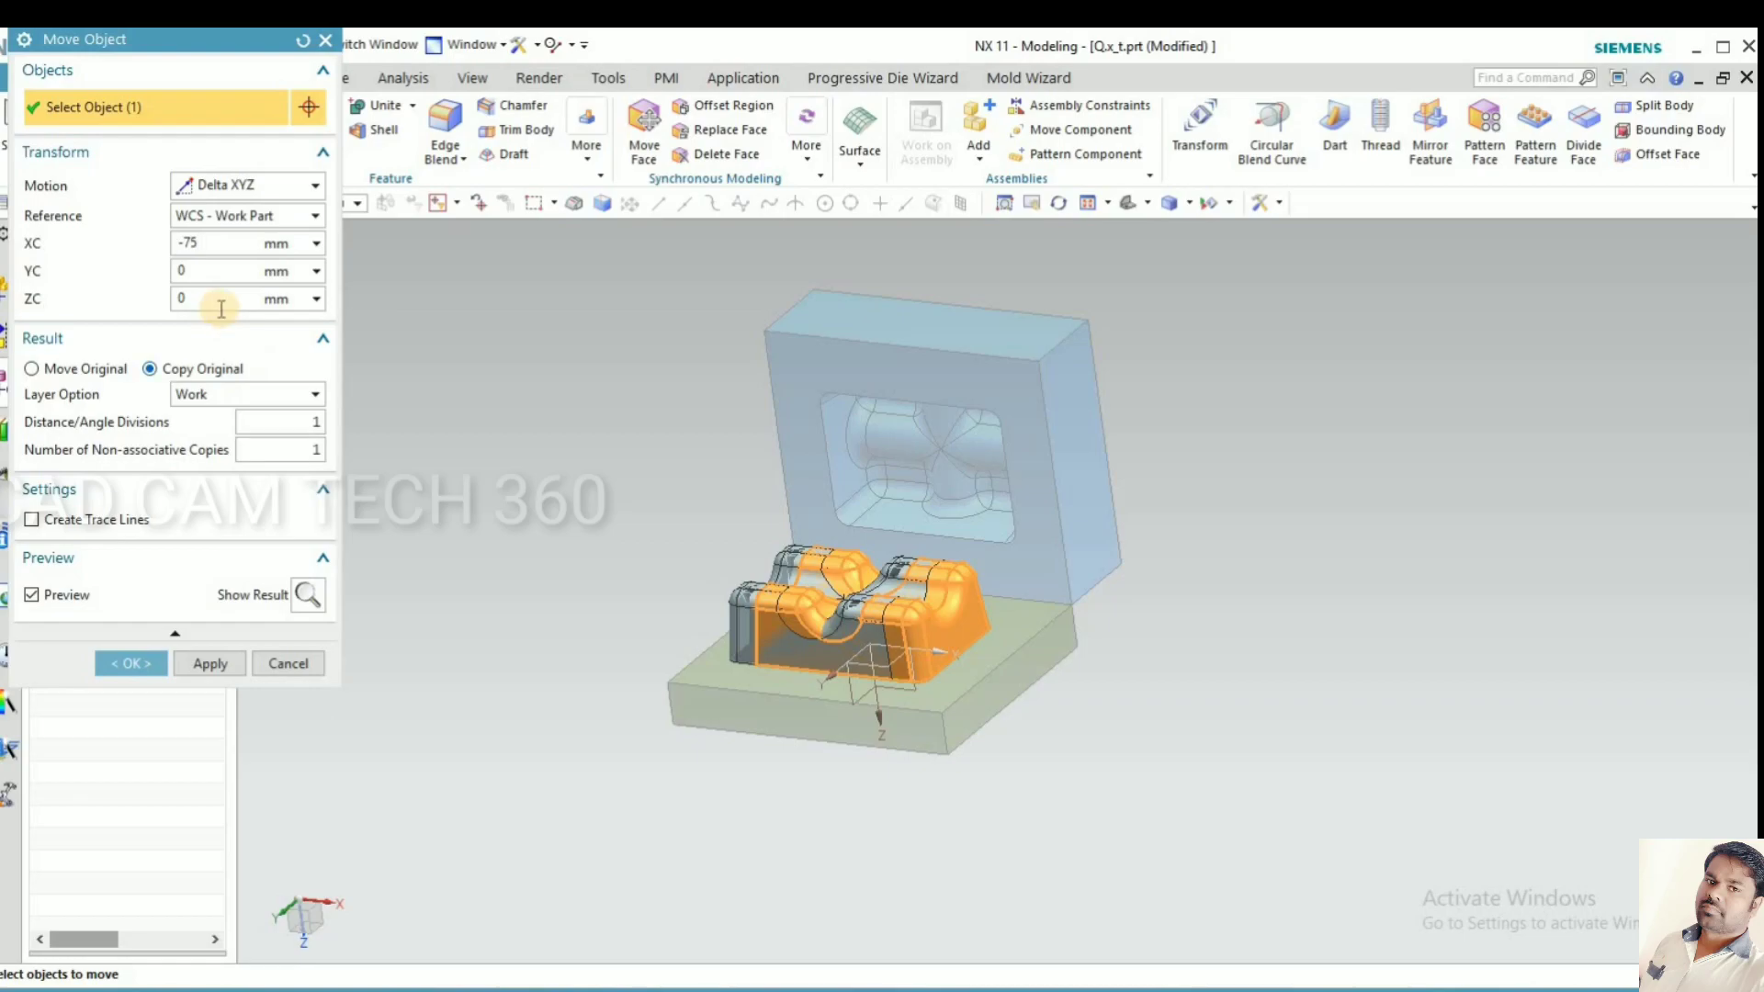
left_click(202, 270)
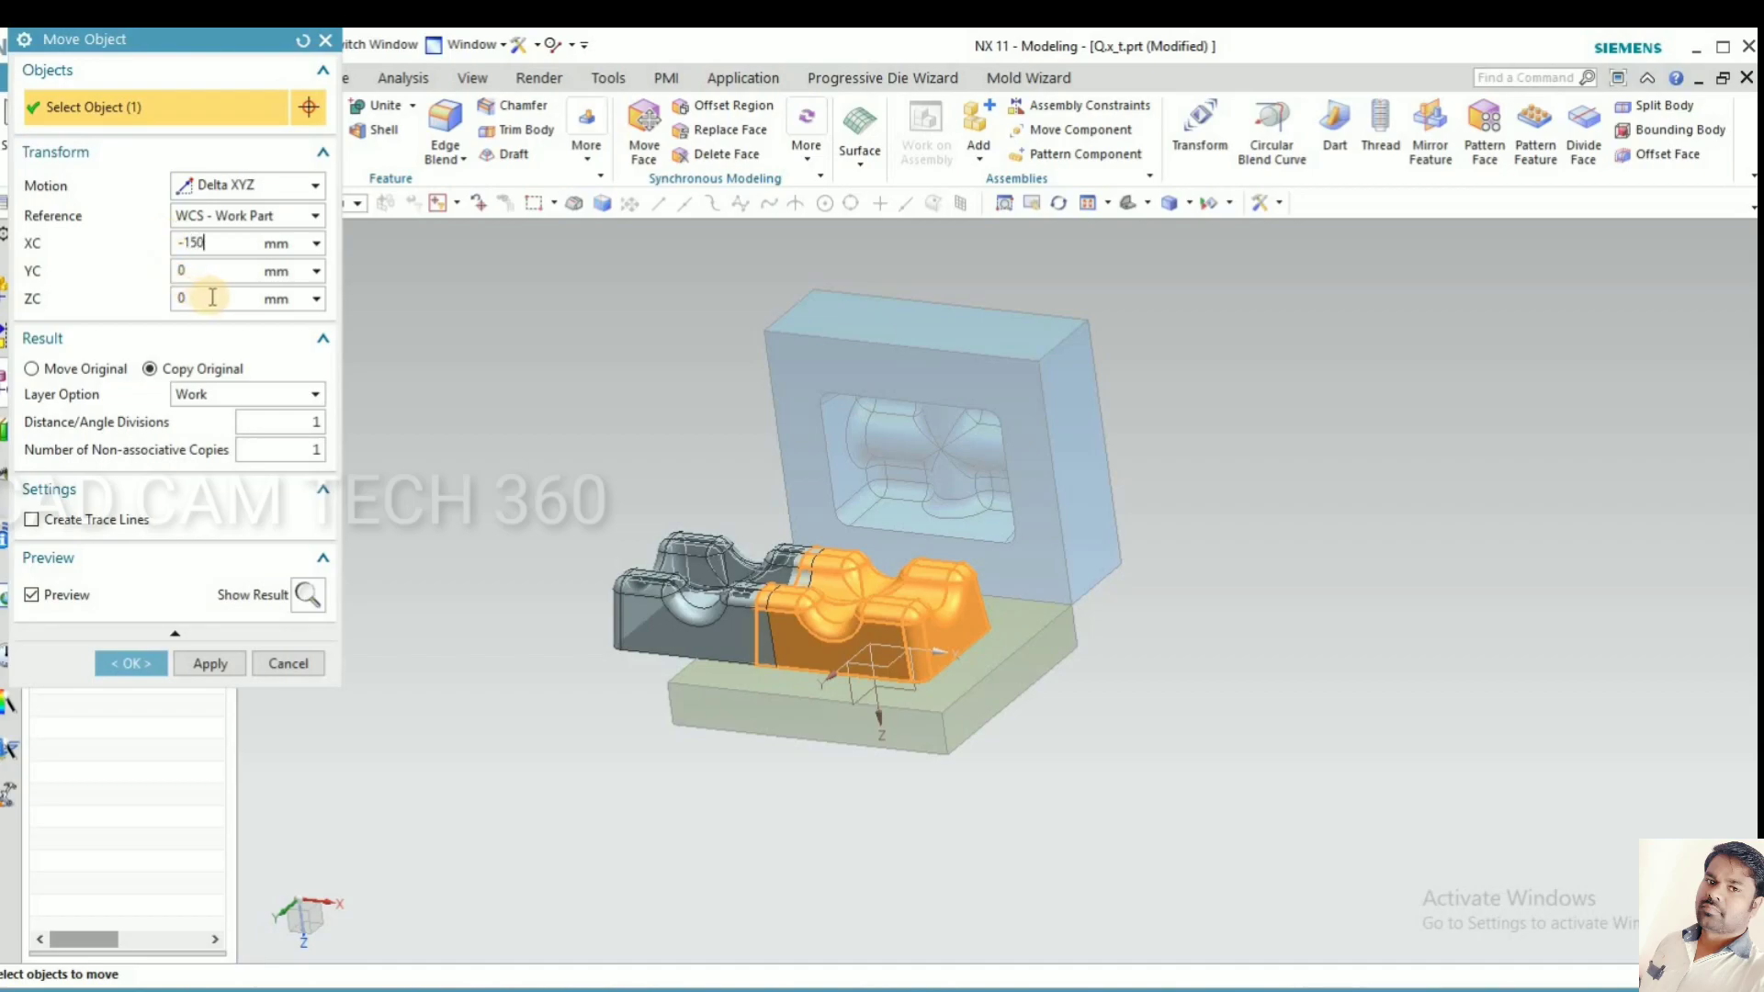
left_click(126, 664)
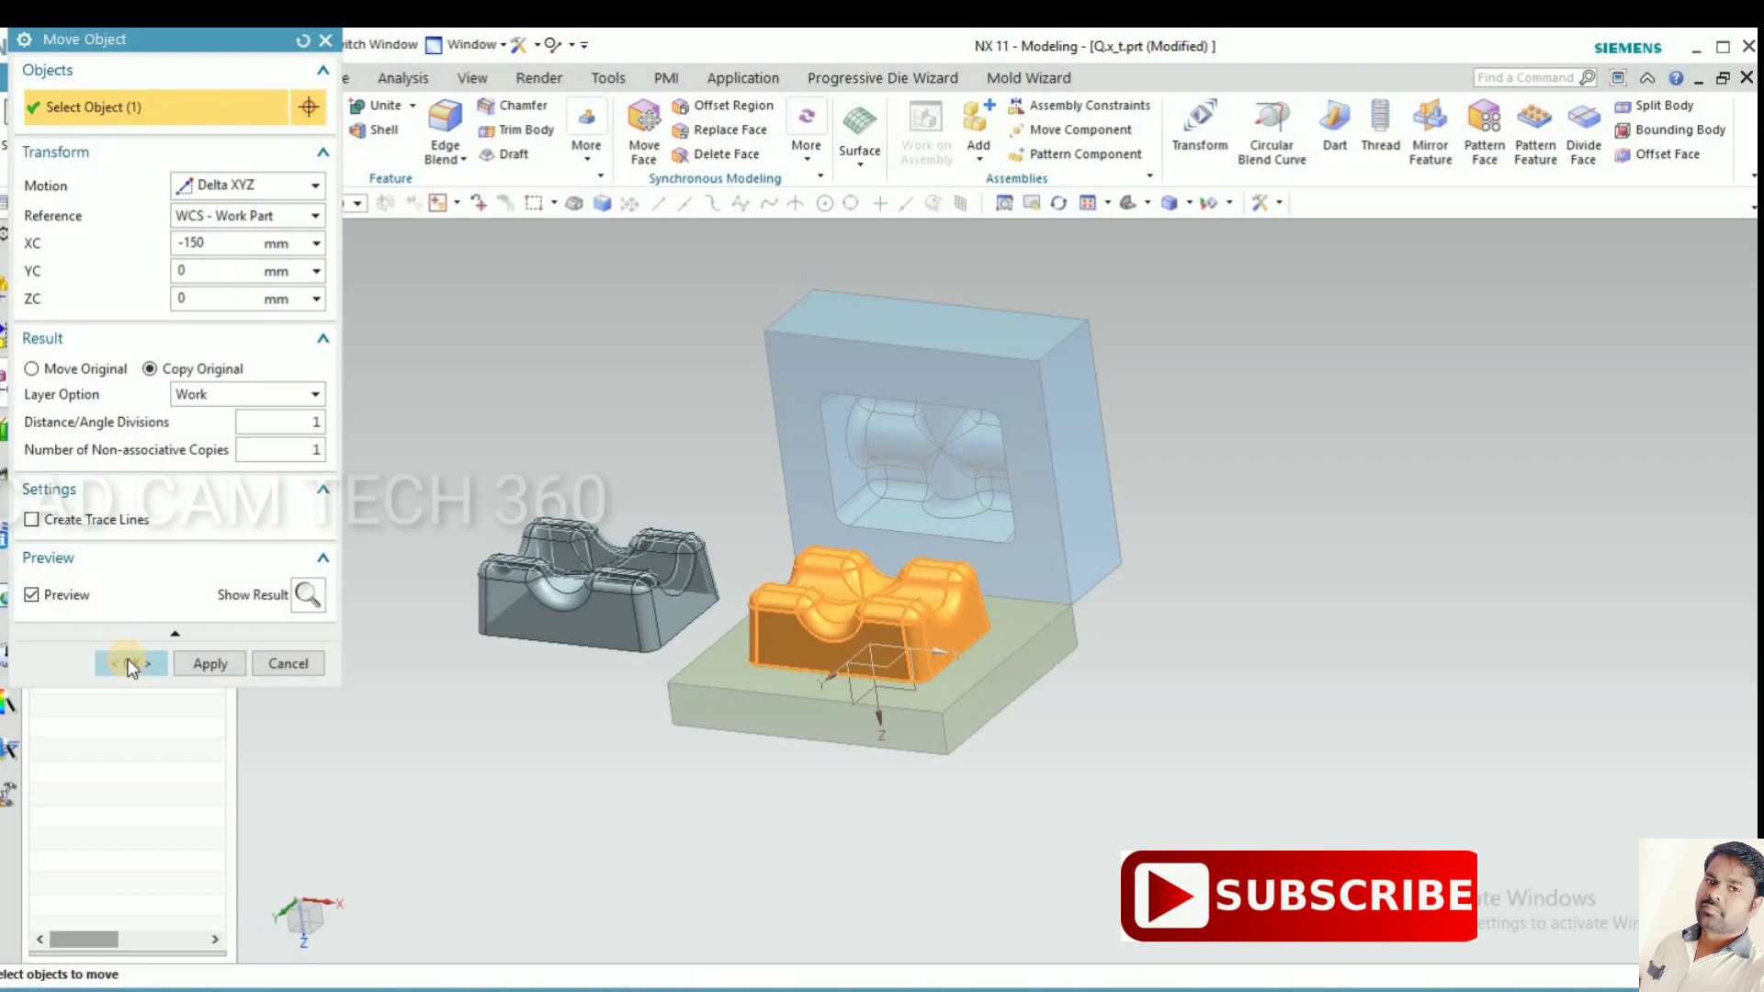
left_click(136, 662)
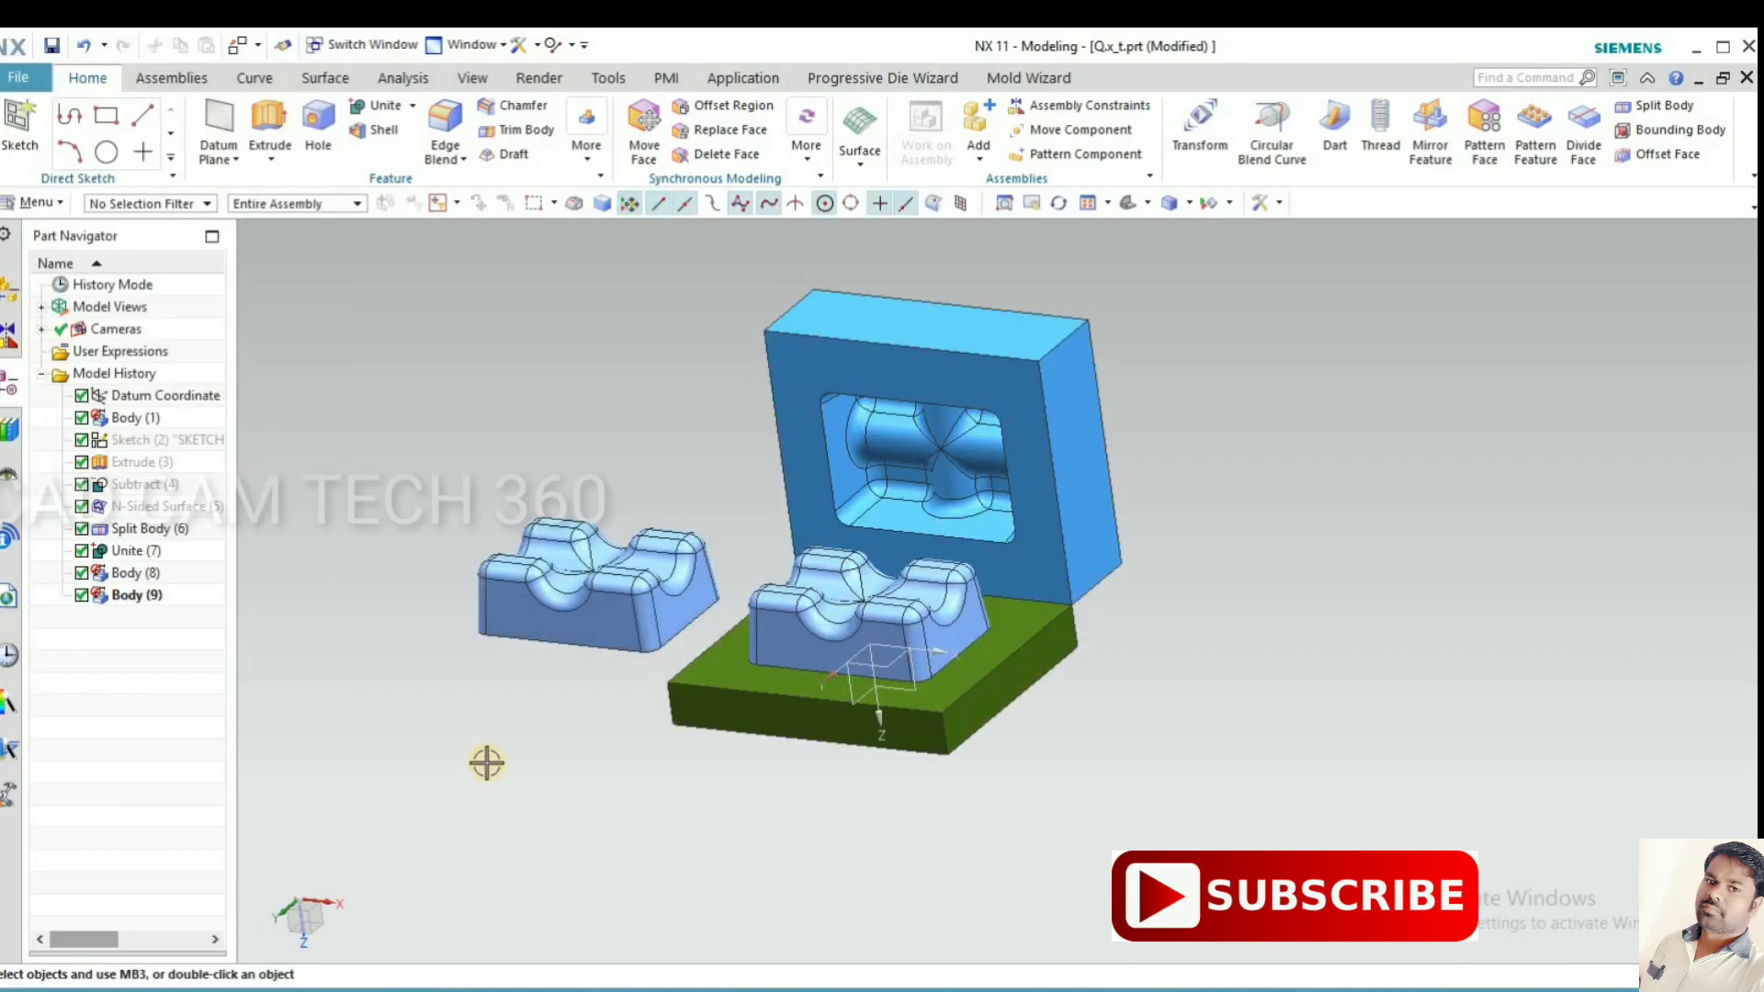
Hide the original molded part sitting on the green core.
key("ctrl+b")
left_click(763, 615)
left_click(212, 601)
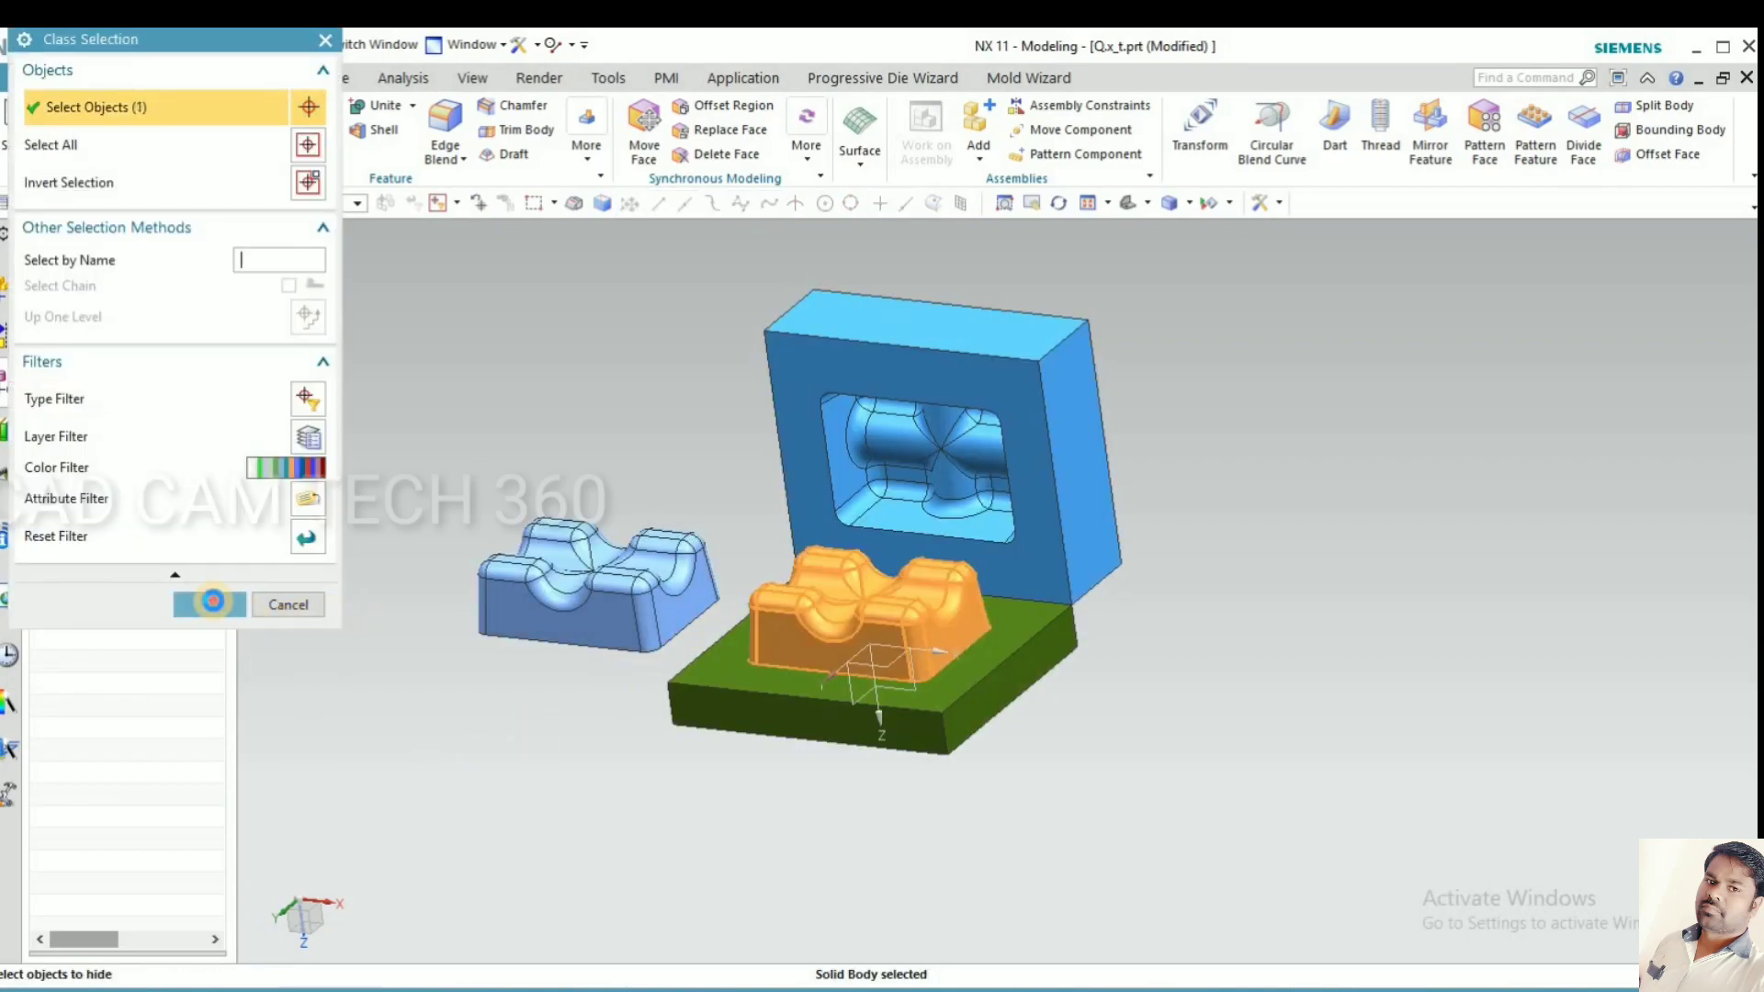
middle_click_drag(590, 788, 598, 488)
scroll(642, 473, "down", 2)
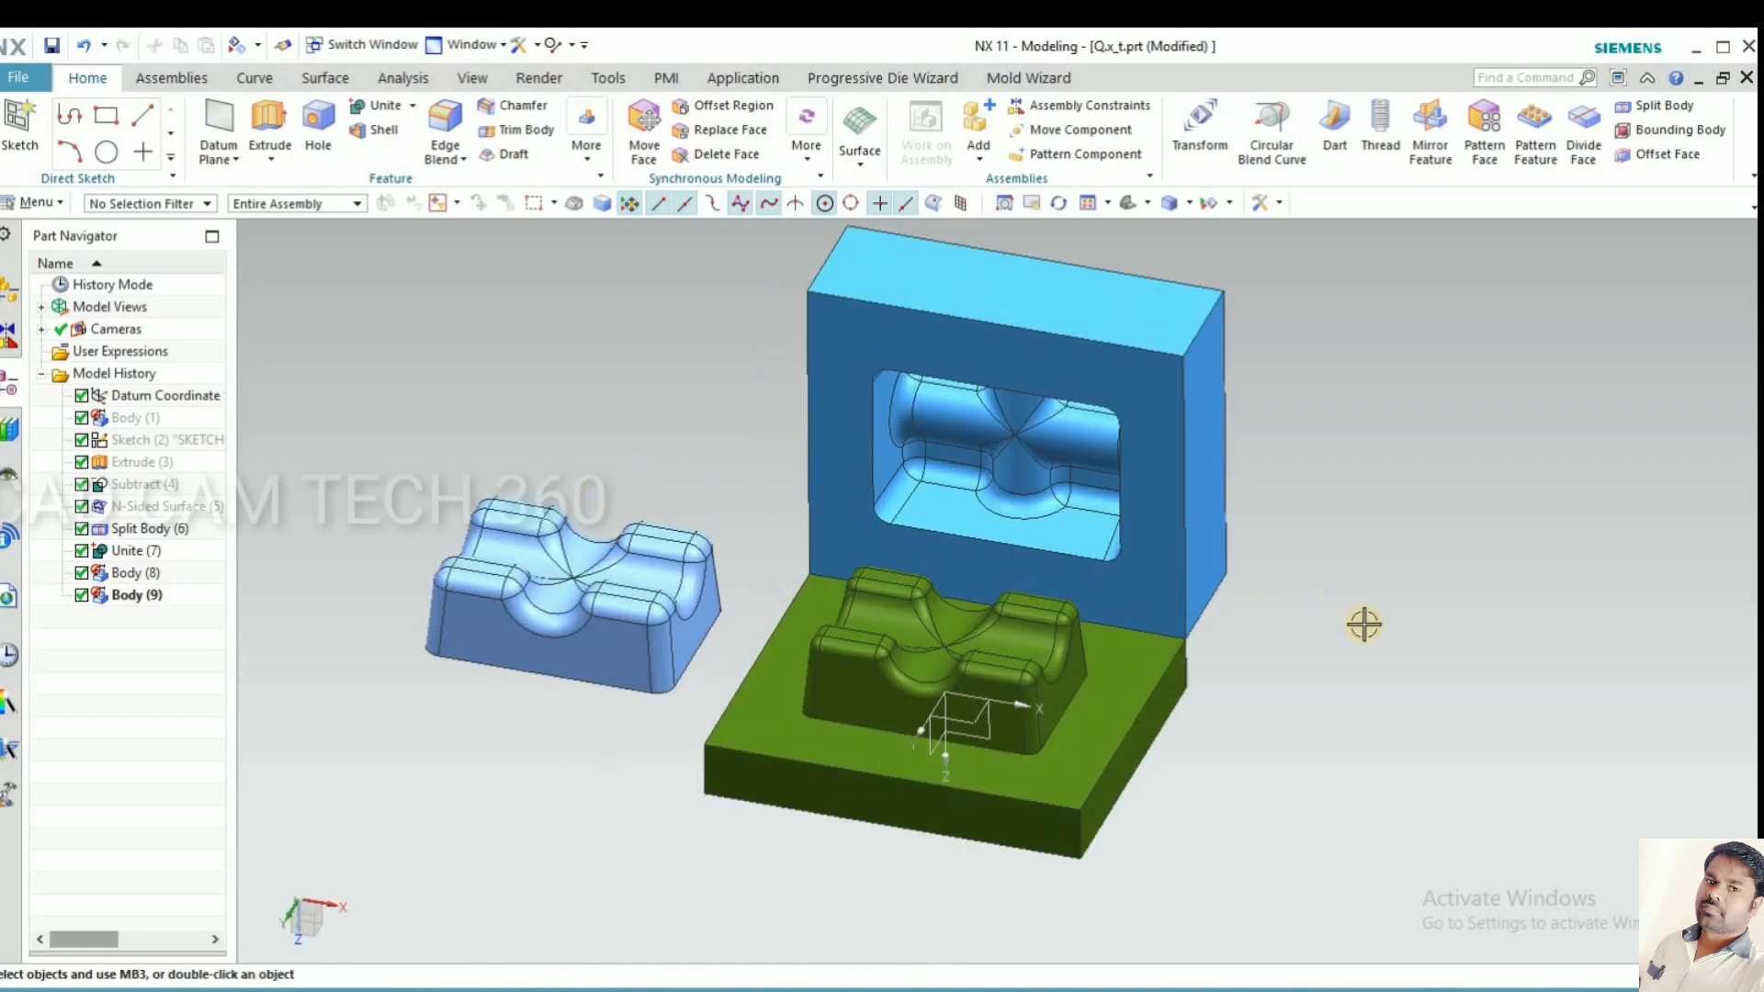
Hide the datum coordinate system and save the part file.
middle_click_drag(1384, 626, 1378, 622)
left_click(956, 720)
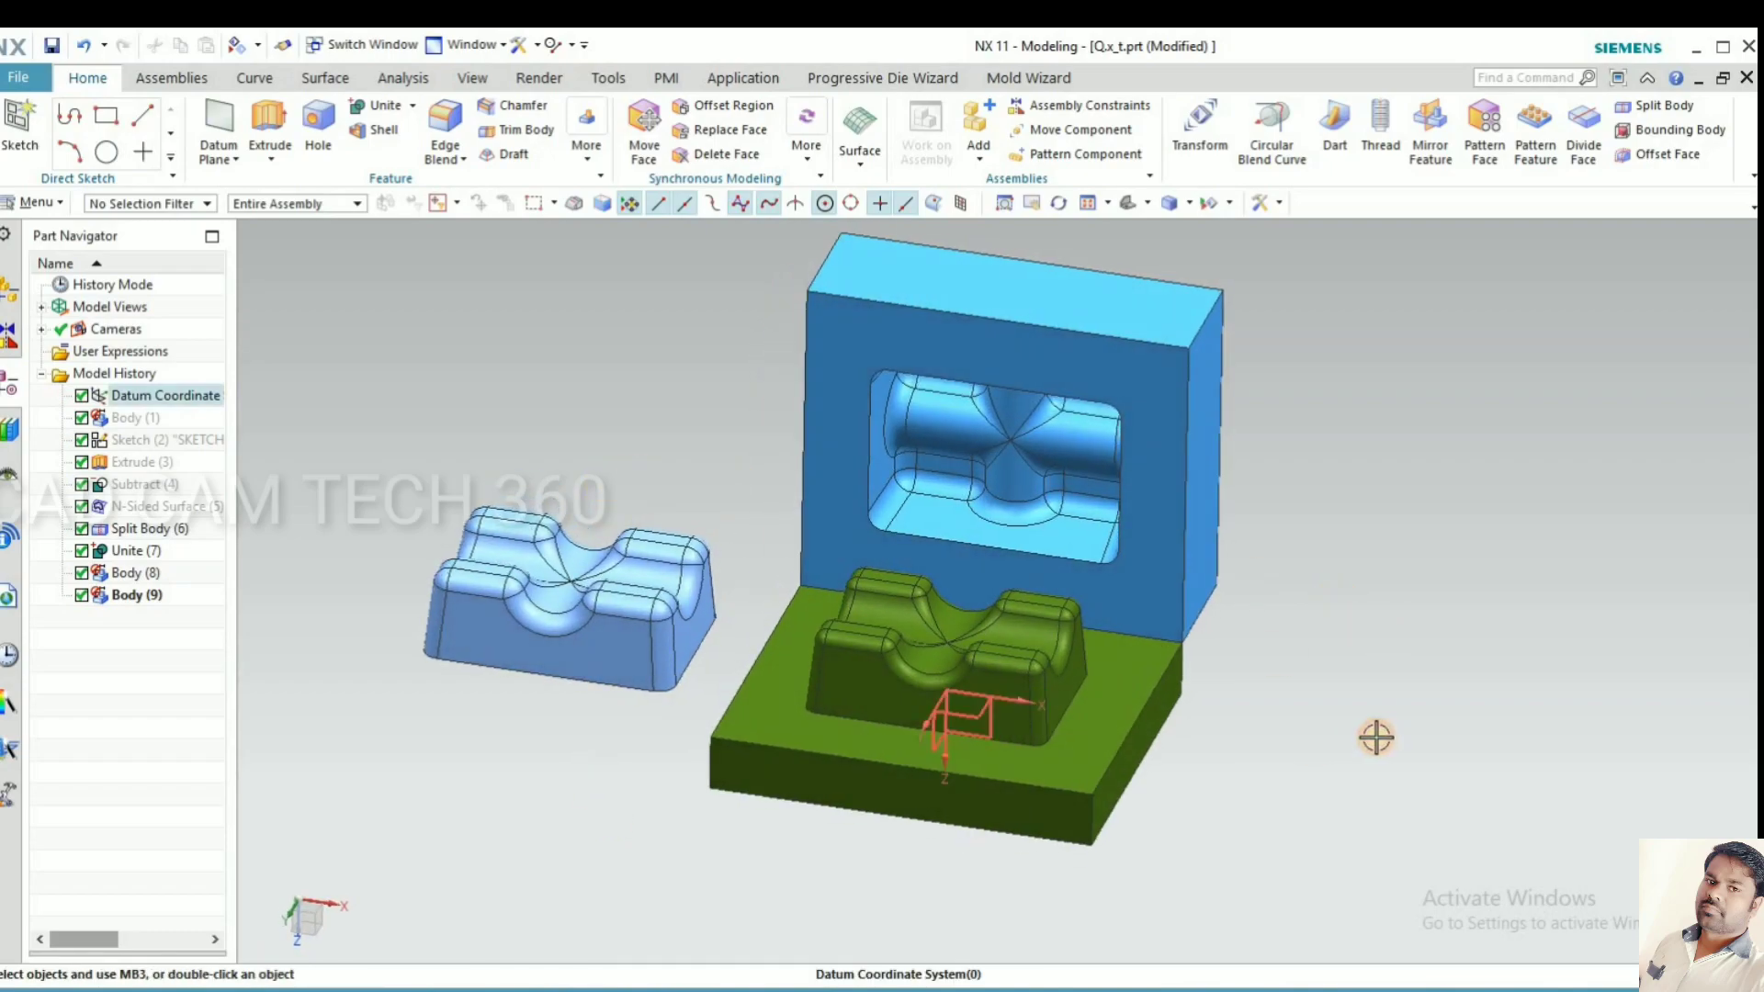
key("ctrl+b")
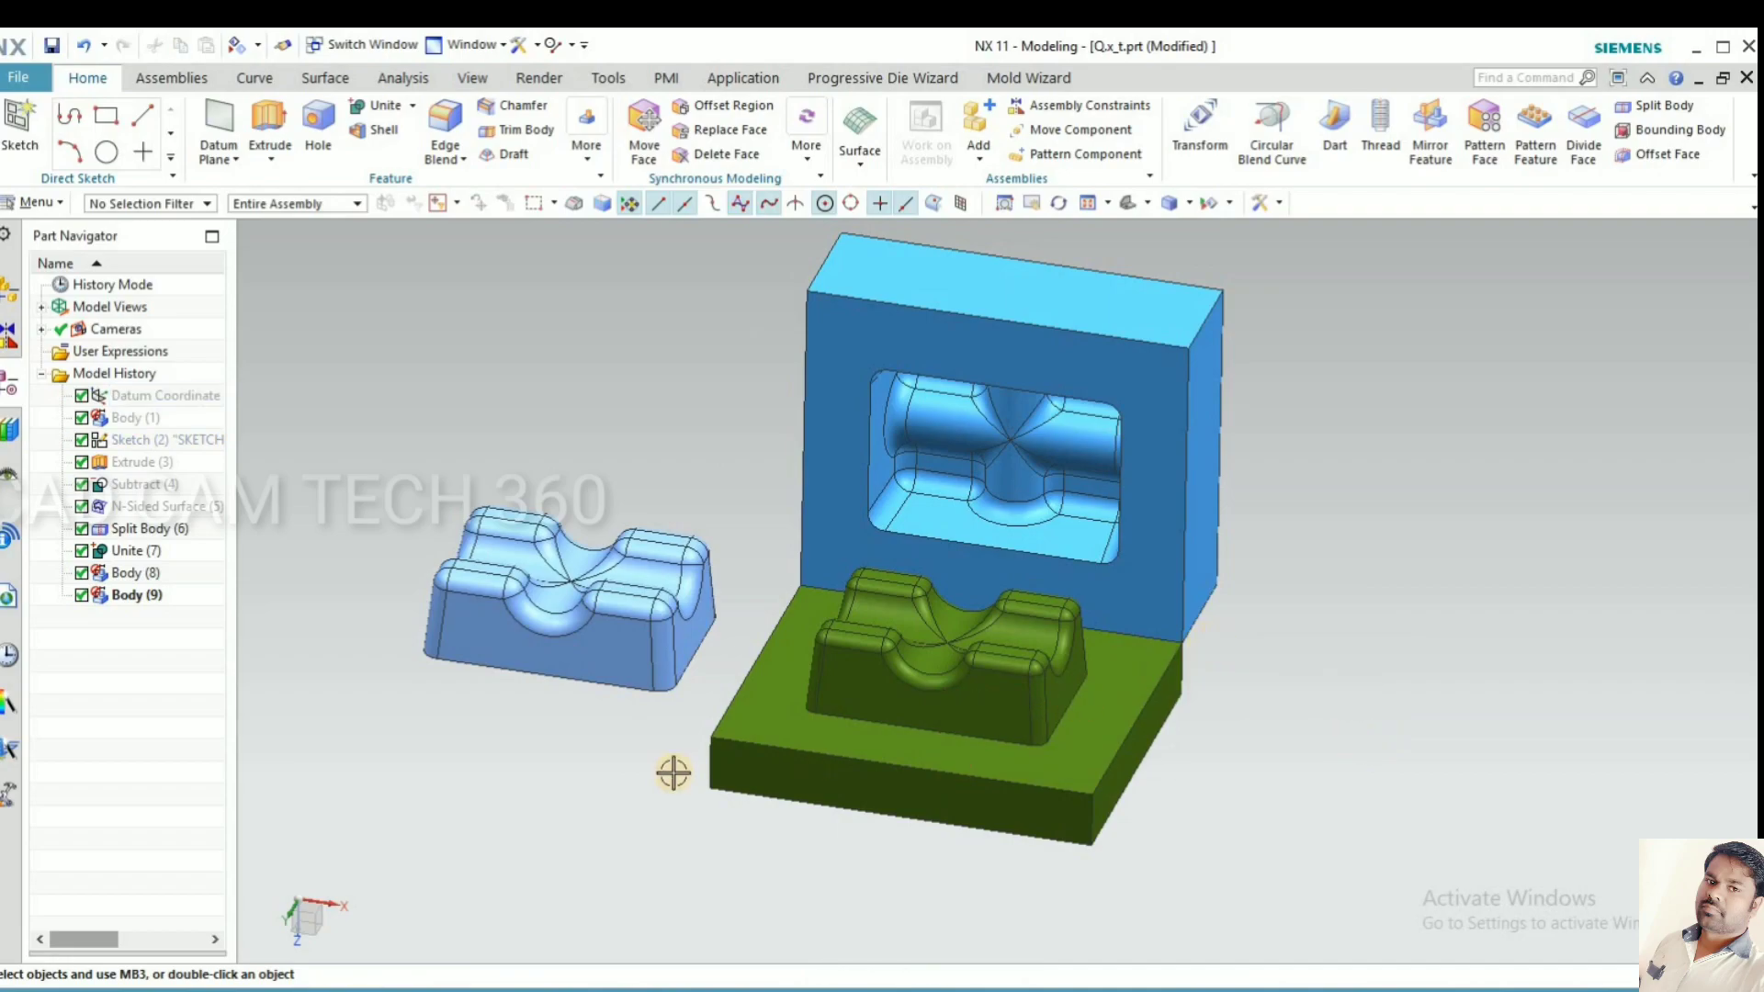
mouse_move(670, 759)
middle_mouse_down()
mouse_move(661, 591)
mouse_move(709, 713)
mouse_move(653, 803)
mouse_move(685, 802)
mouse_move(683, 783)
middle_mouse_up()
left_click(48, 43)
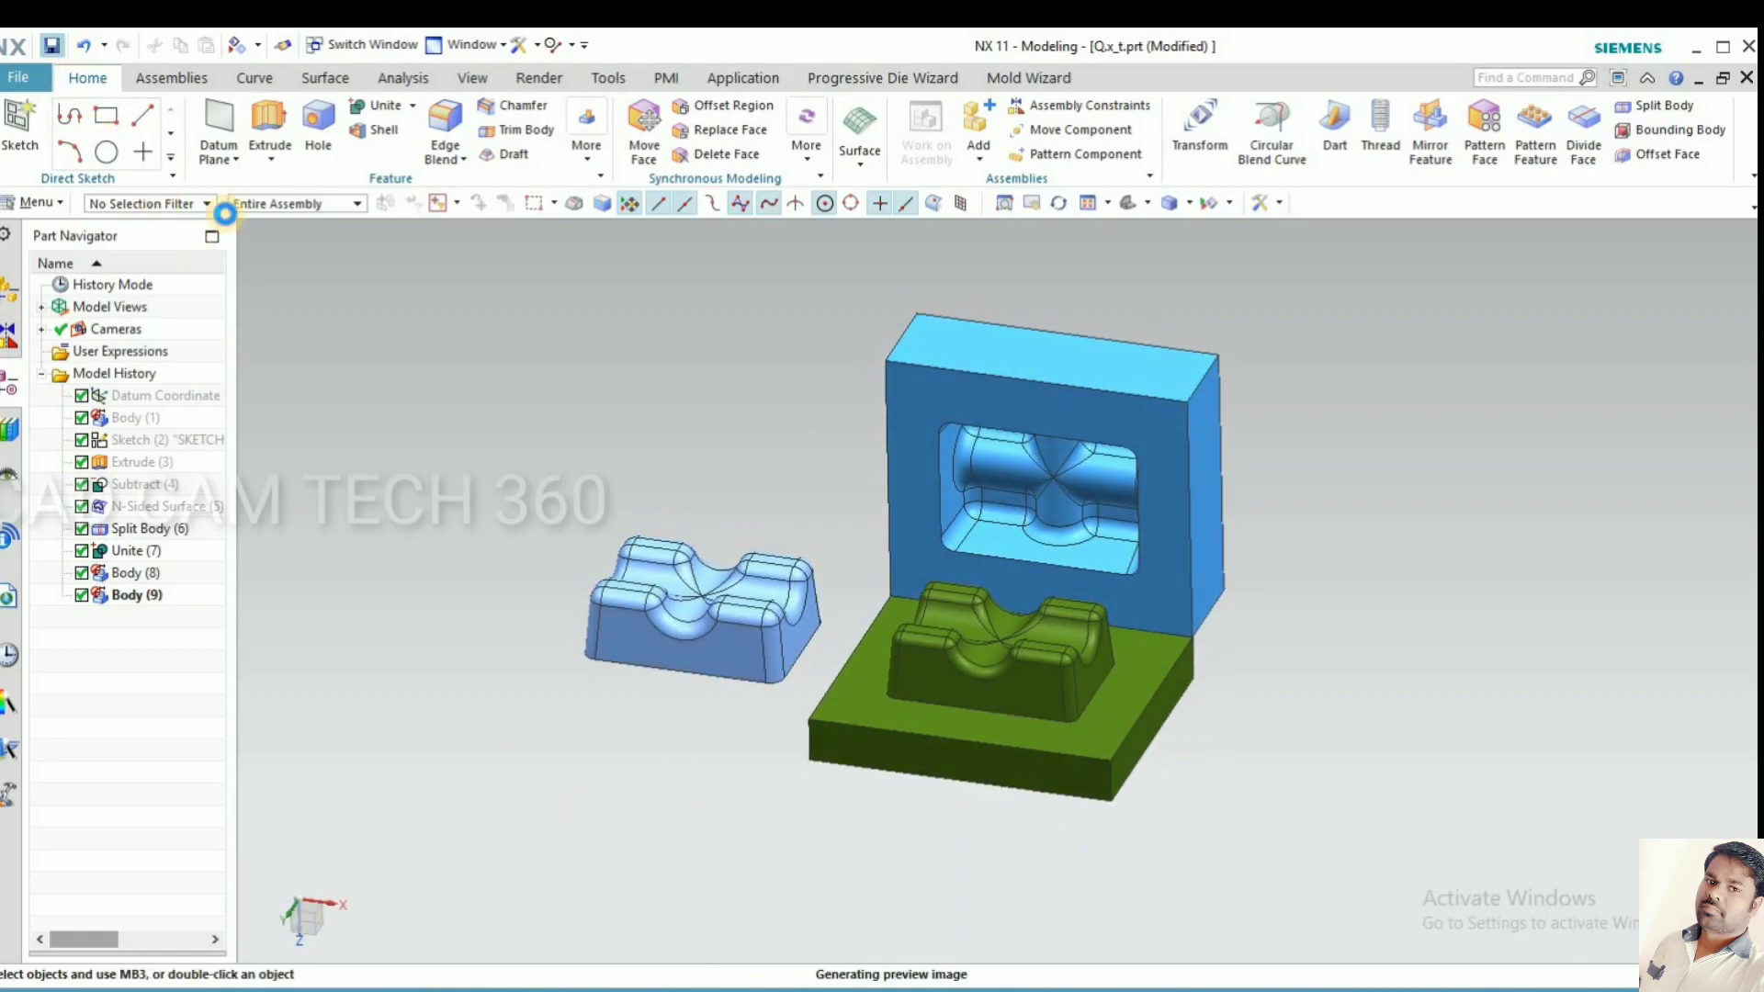